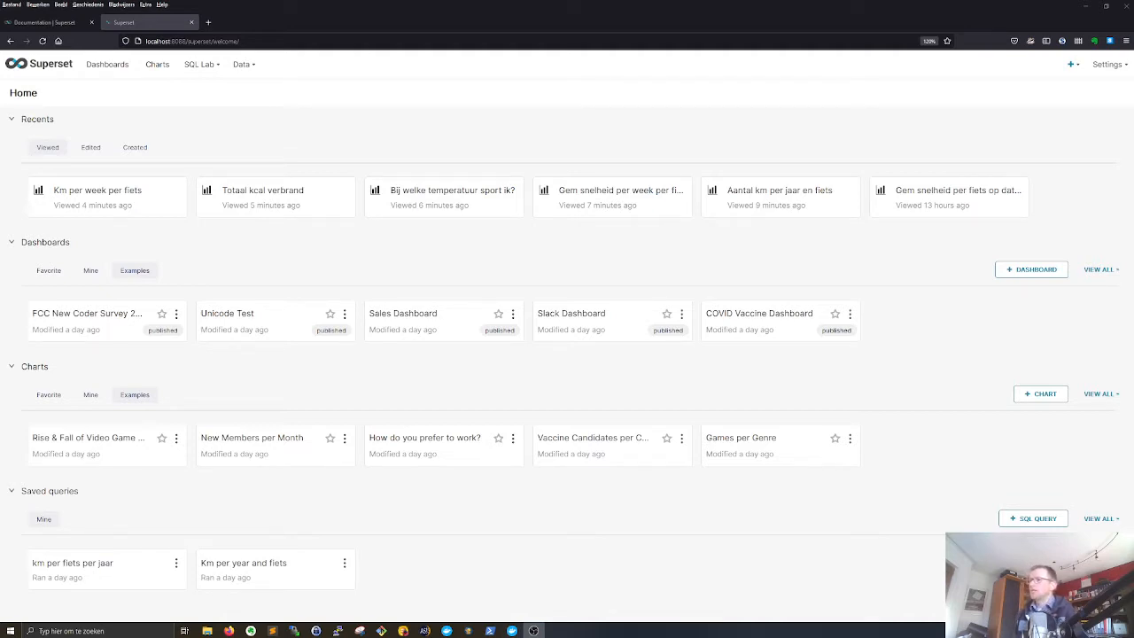
- Read the Superset documentation on installing locally with Docker Compose, from cloning the GitHub repository to launching the containers and configuring startup
left_click(55, 23)
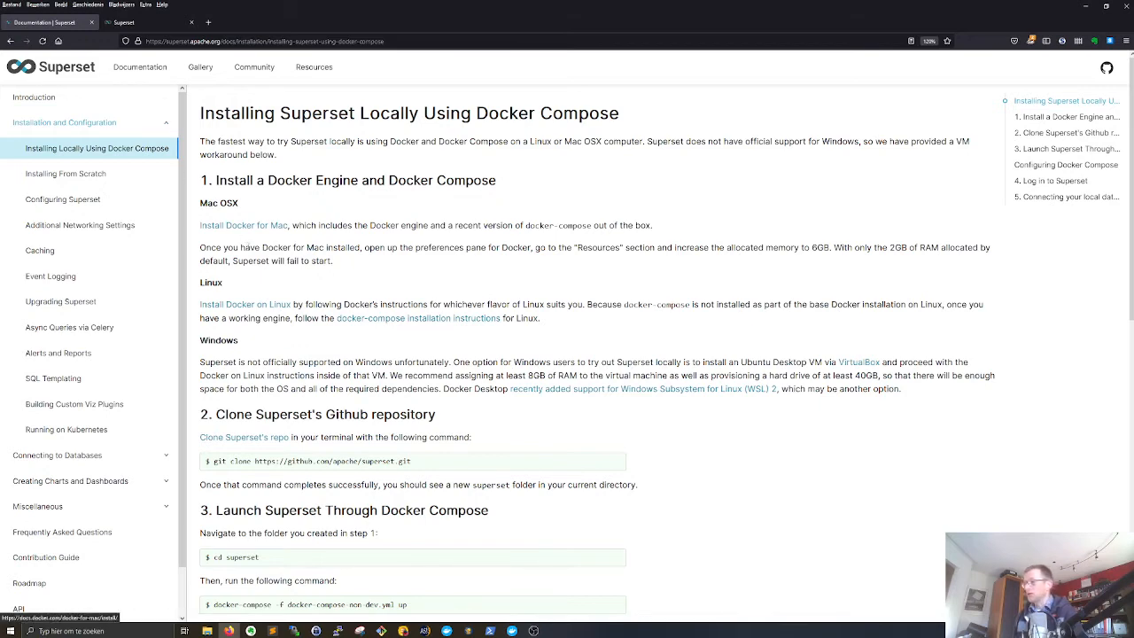
scroll(254, 296, "down", 3)
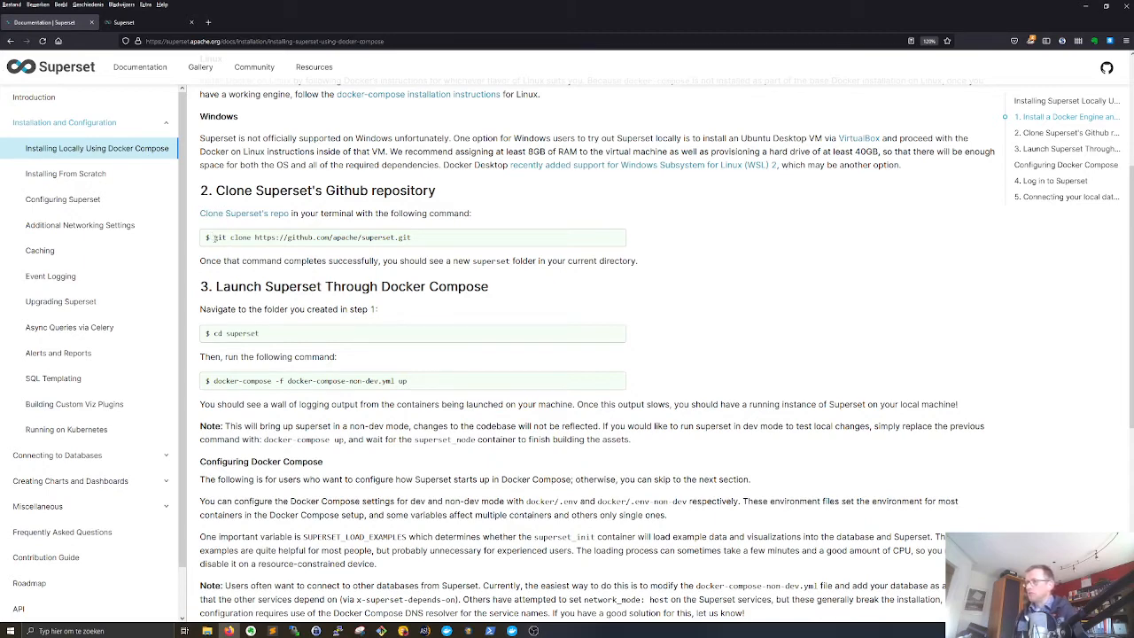
left_click_drag(213, 237, 421, 247)
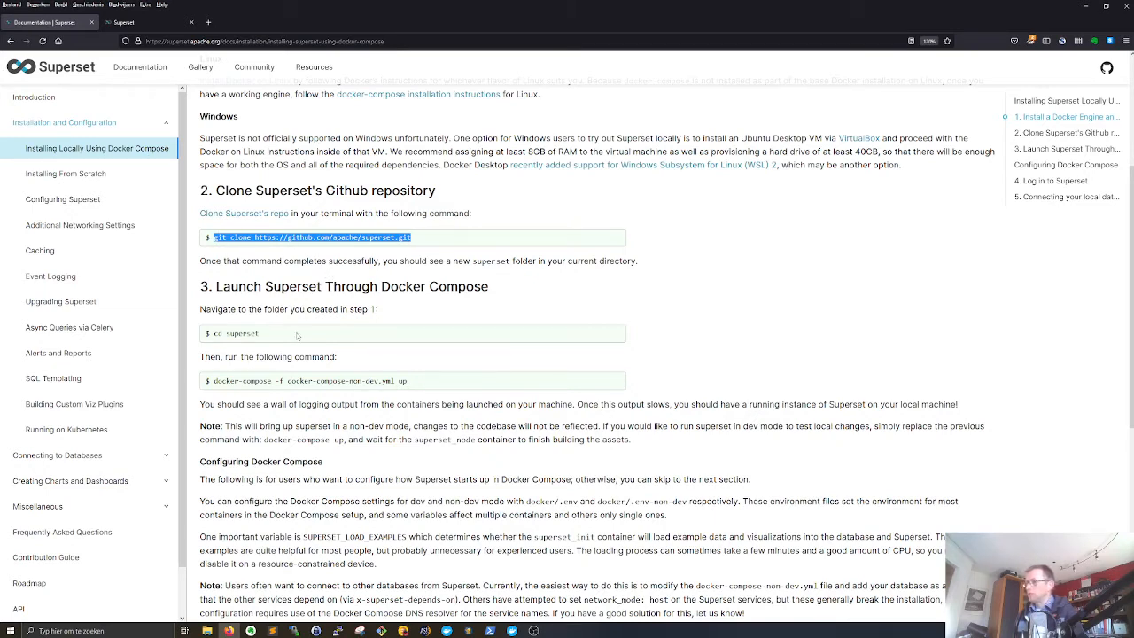
left_click(237, 285)
scroll(238, 284, "down", 1)
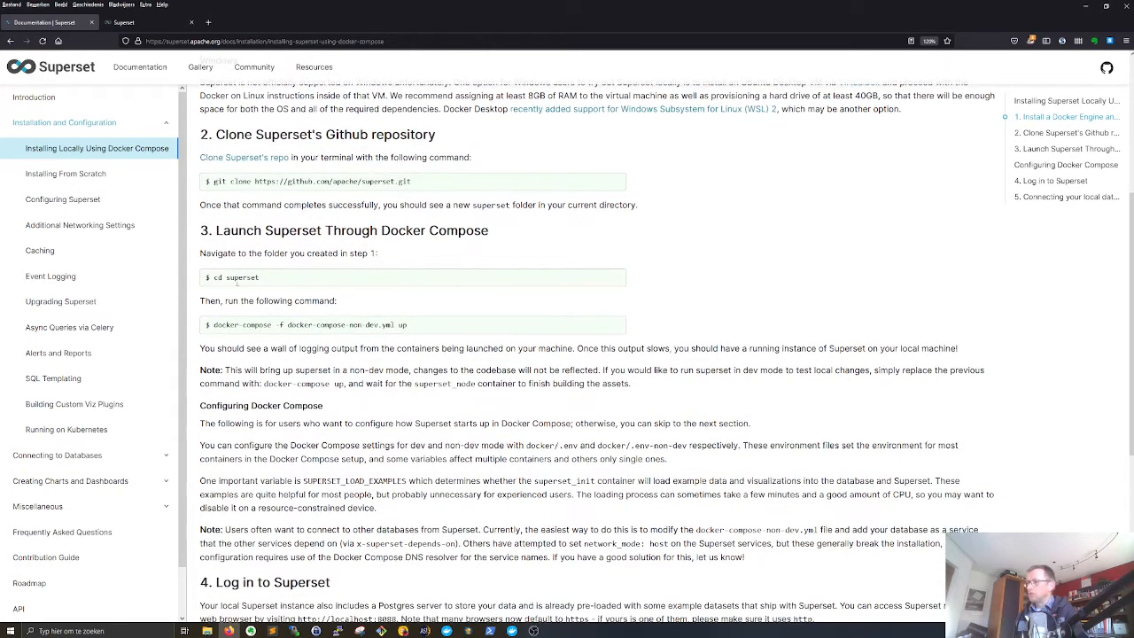
left_click_drag(214, 324, 434, 325)
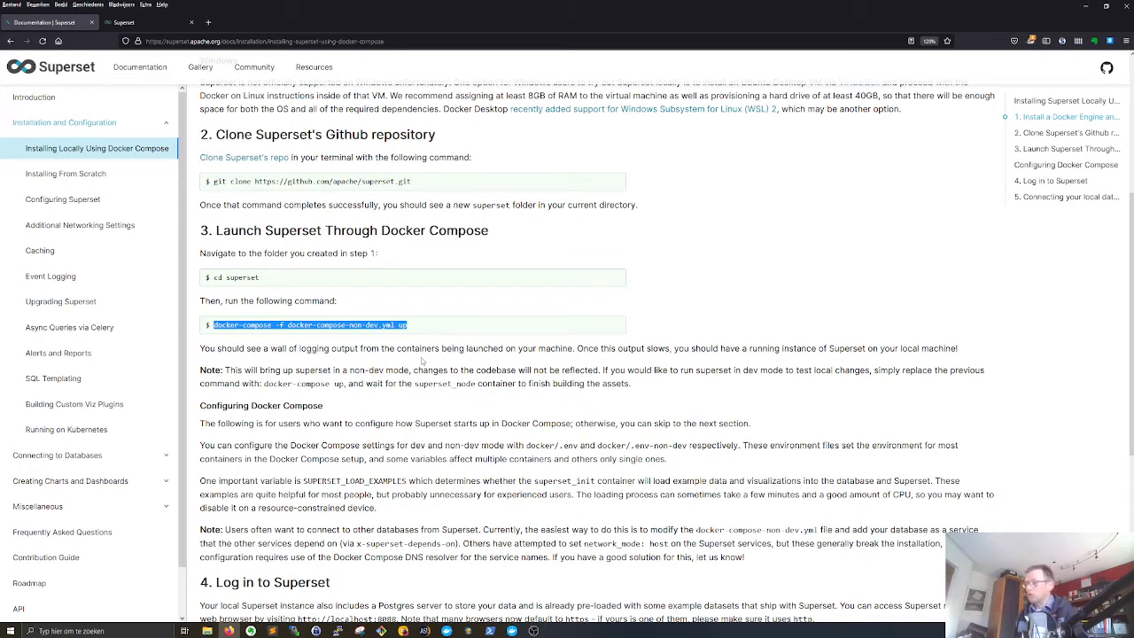
scroll(423, 359, "down", 1)
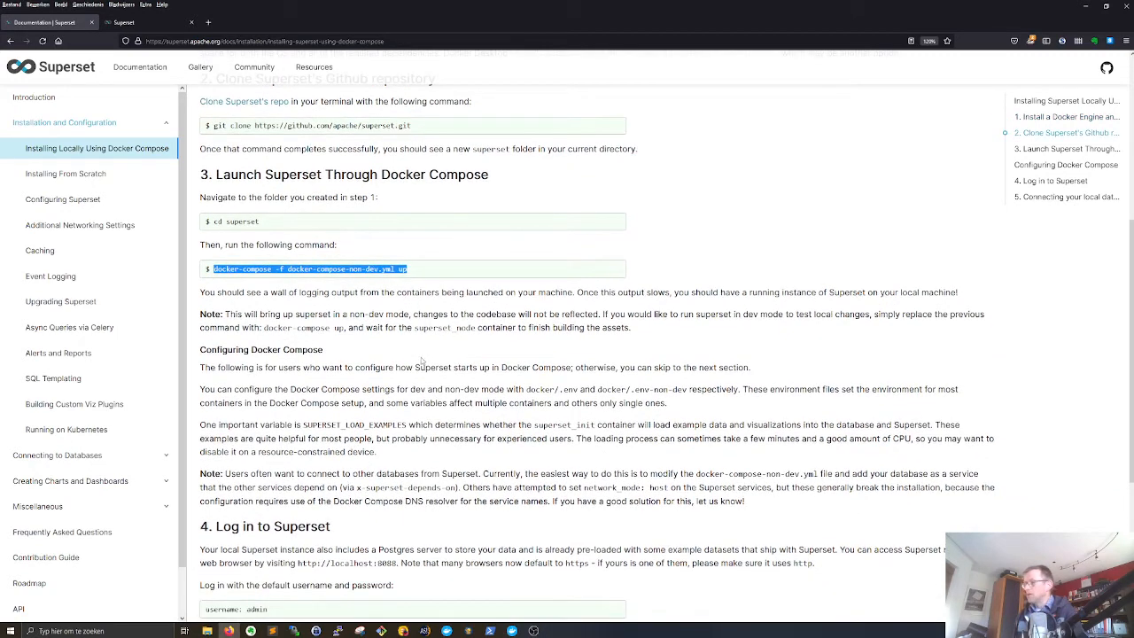
left_click_drag(313, 367, 320, 366)
scroll(347, 365, "down", 1)
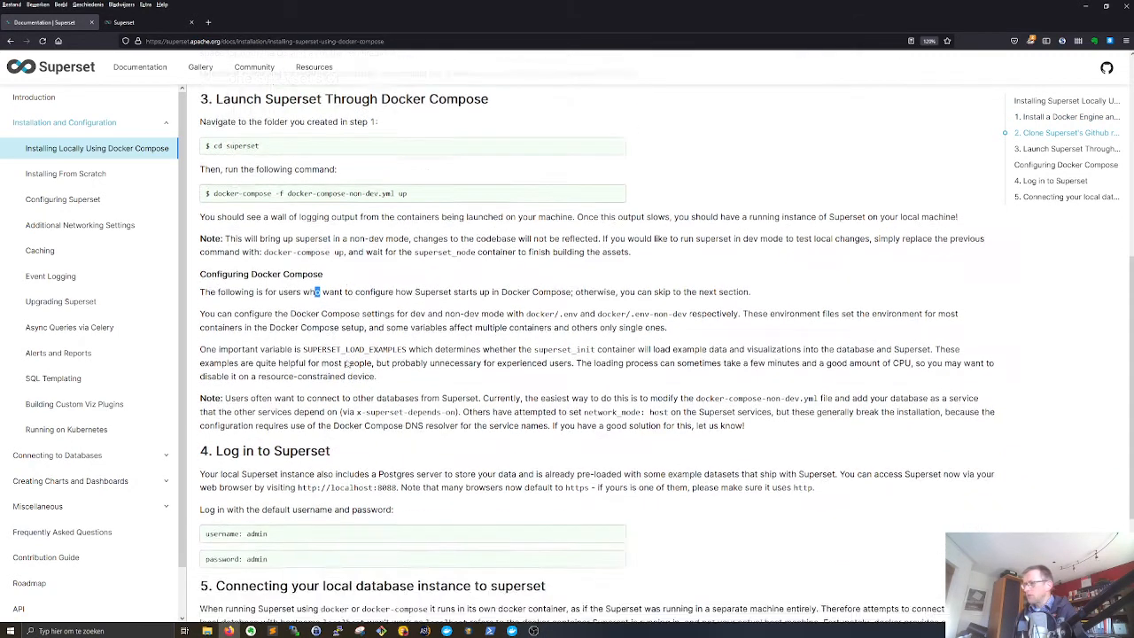
scroll(346, 364, "down", 1)
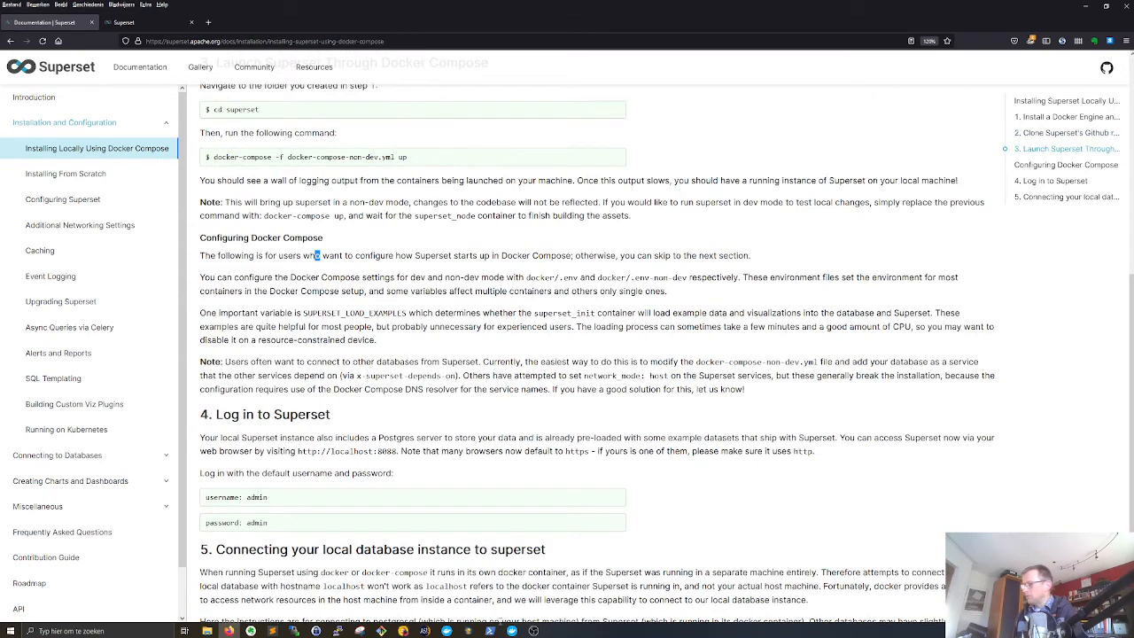
- Switch to Docker Desktop, open the superset_app container in the browser, and close the extra Superset page
left_click(512, 630)
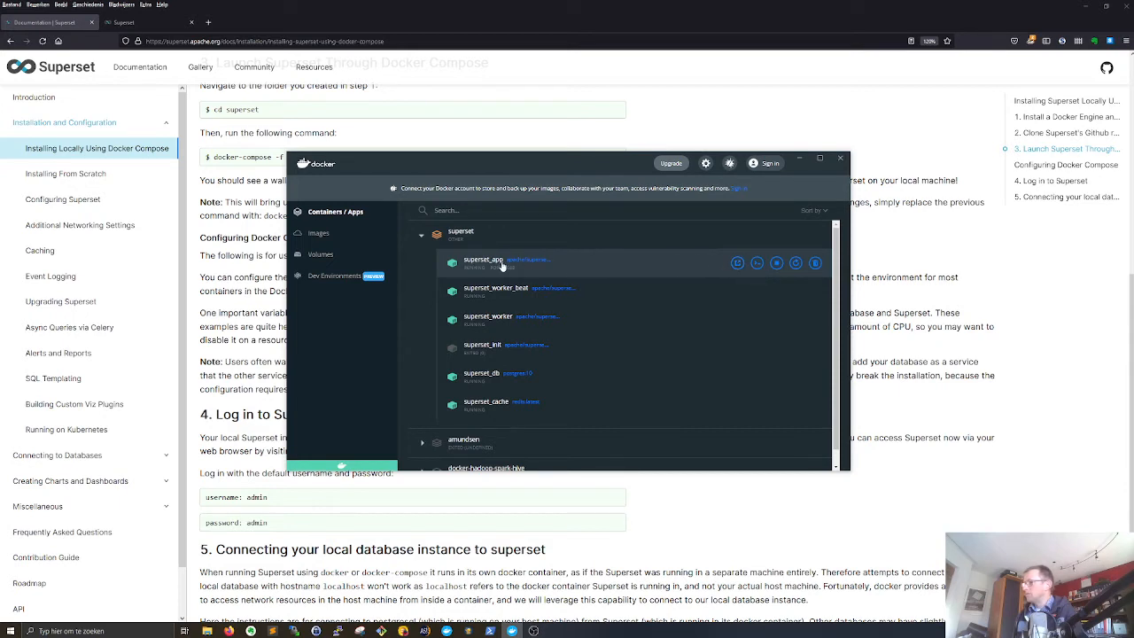
left_click(737, 263)
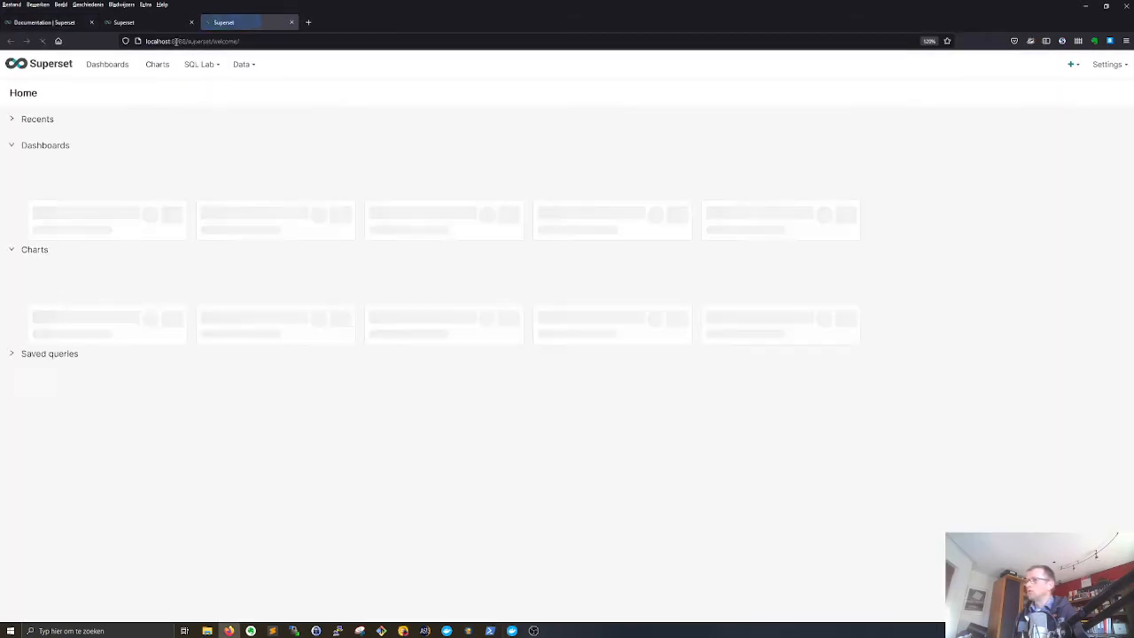
left_click(291, 22)
left_click(145, 23)
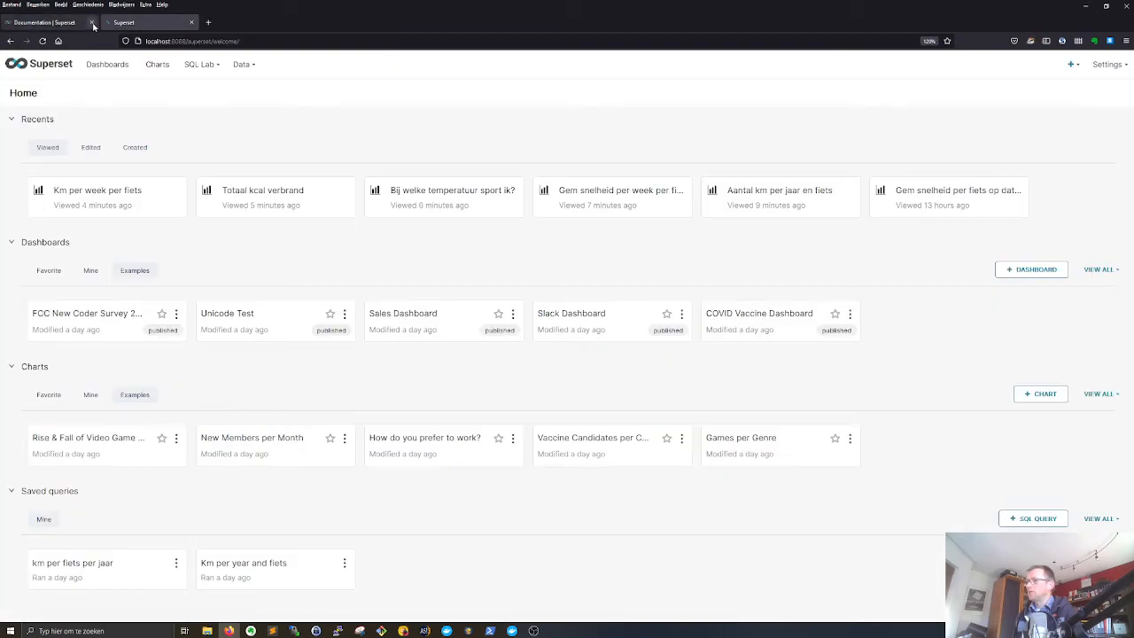
- Read the documentation sections on logging in and connecting a local database, and return to the Superset home page
left_click(63, 24)
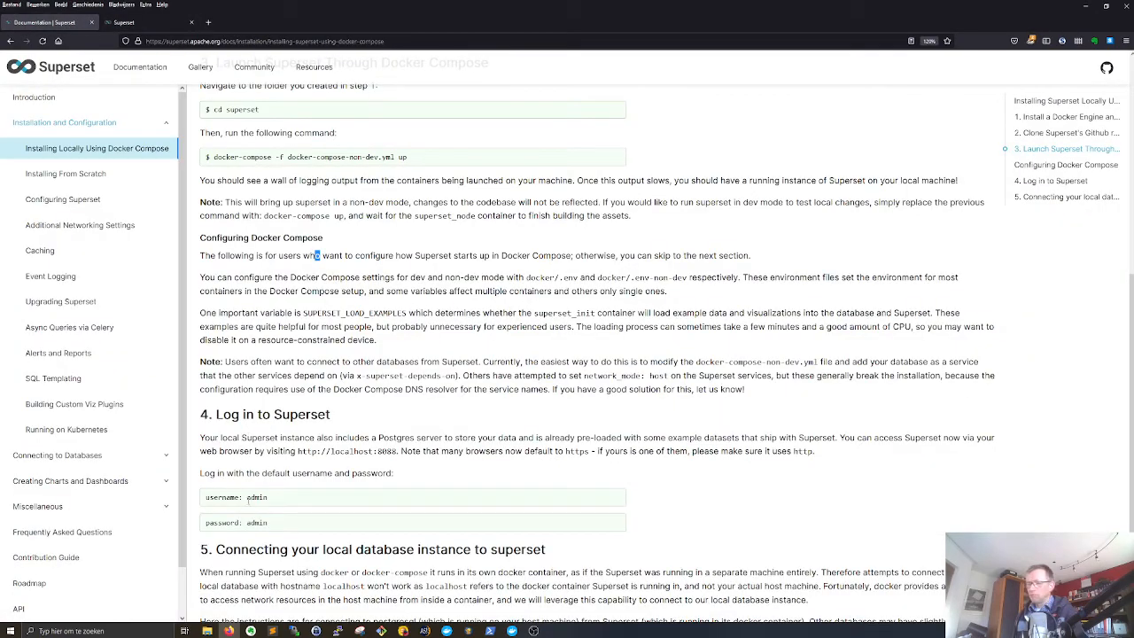
scroll(343, 514, "down", 2)
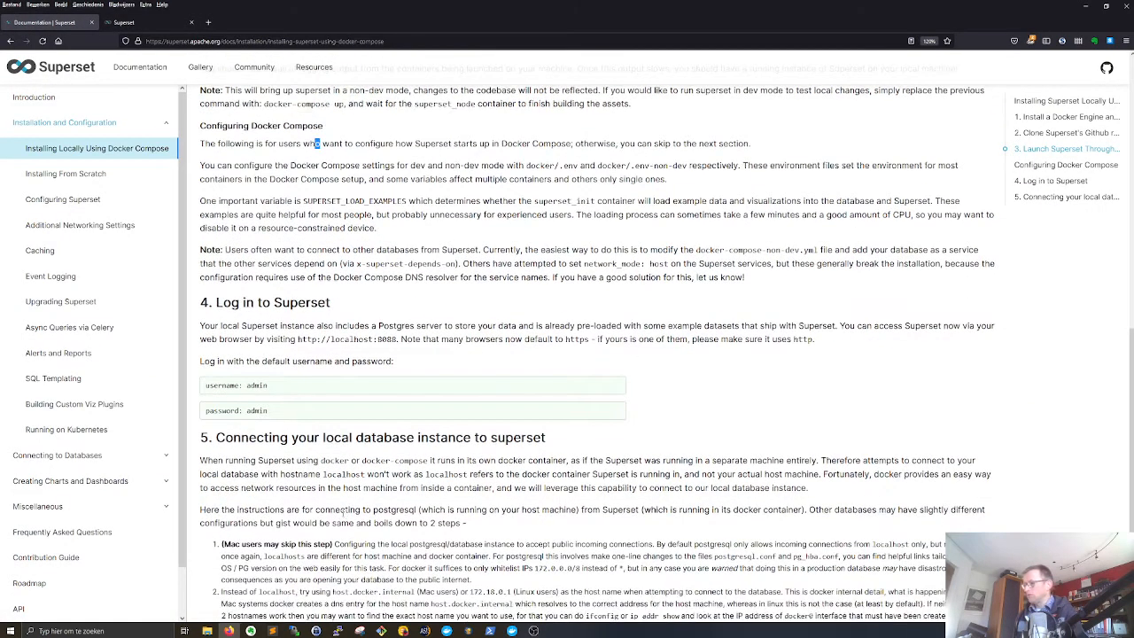
scroll(343, 514, "down", 1)
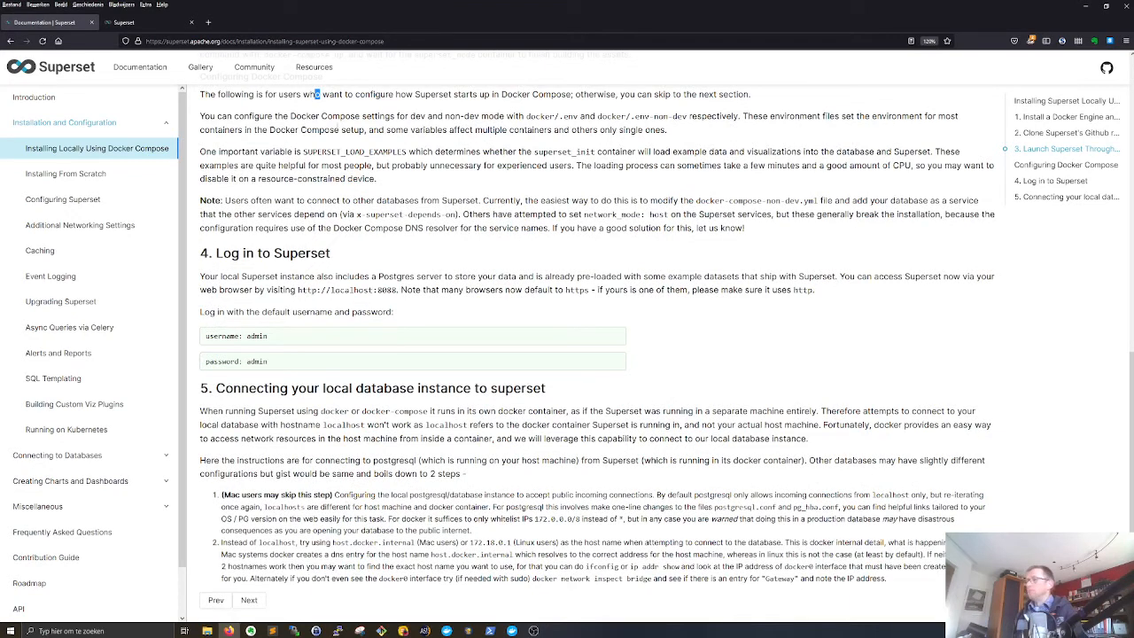
left_click(137, 23)
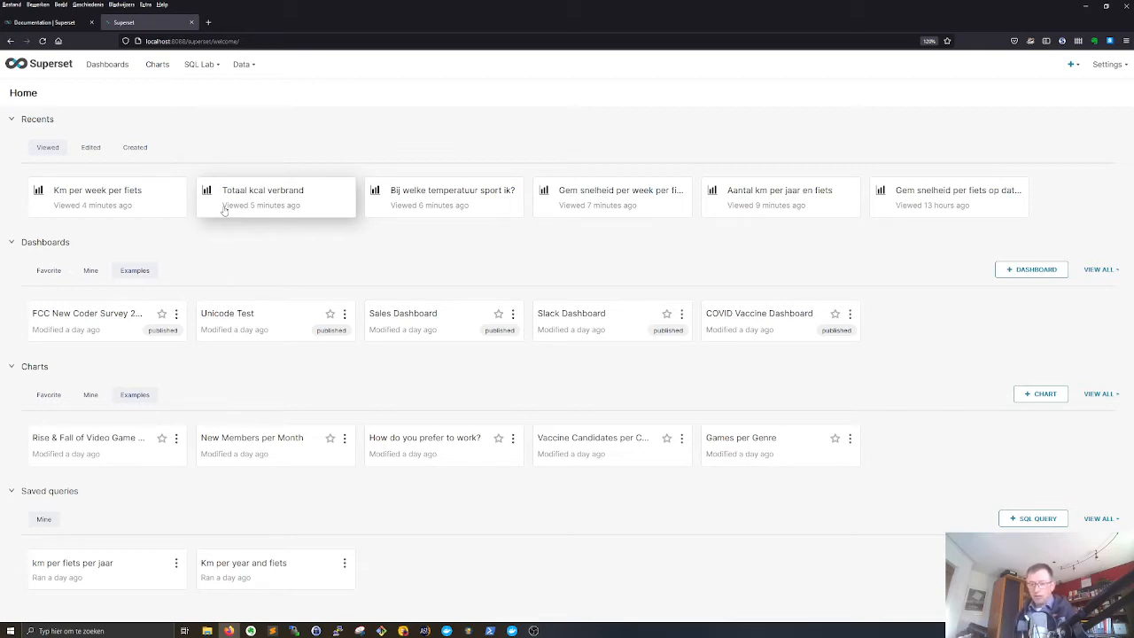
- View Superset's data upload options and the superset_db container in Docker Desktop, then switch back to the browser
mouse_move(247, 73)
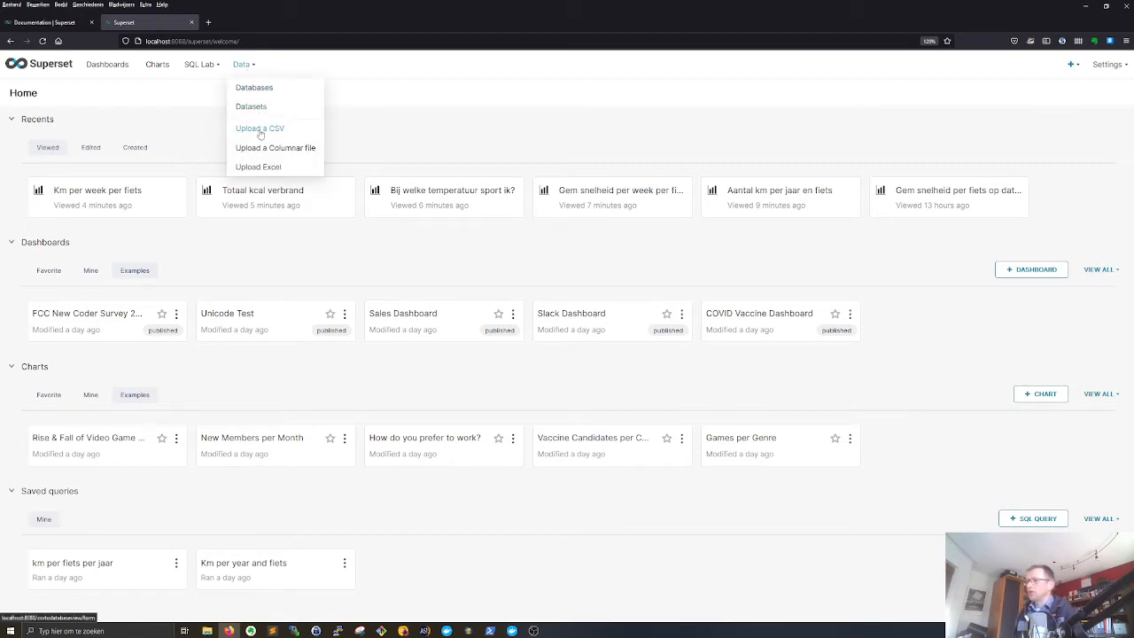
left_click(512, 629)
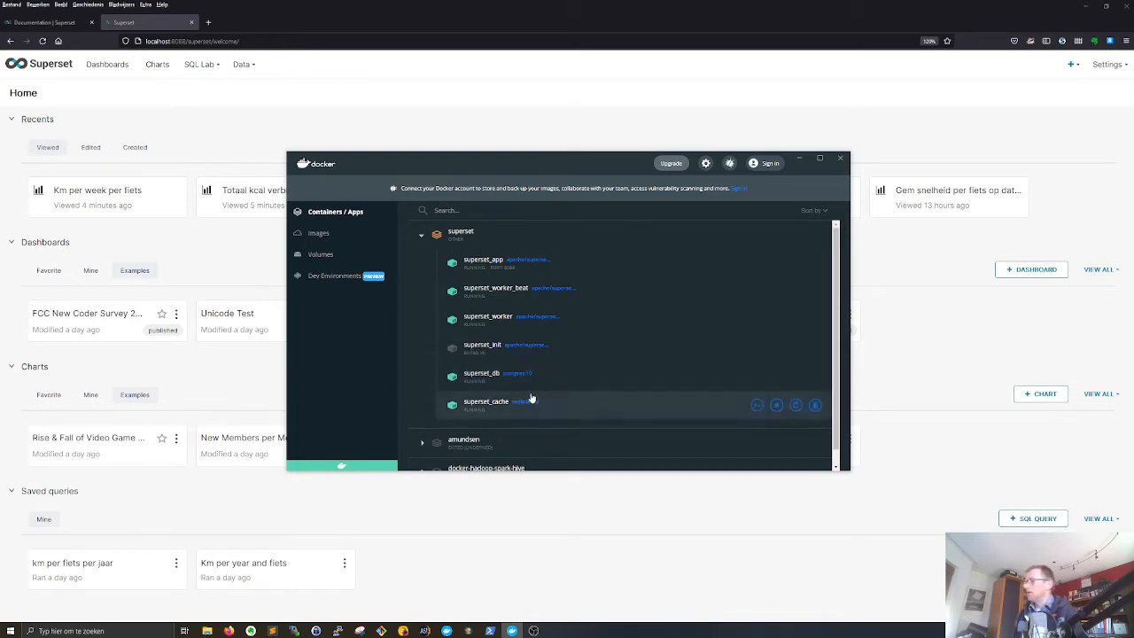
left_click(310, 58)
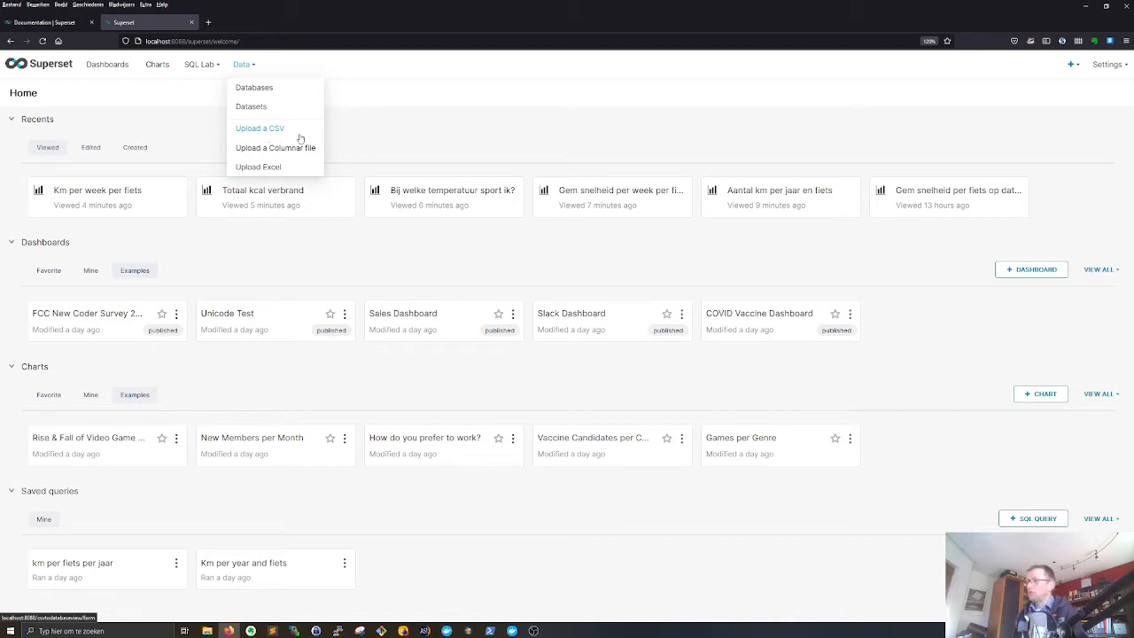
- Inspect the examples database's connection and advanced security settings for the Allow data upload option, and close them without changes
left_click(254, 88)
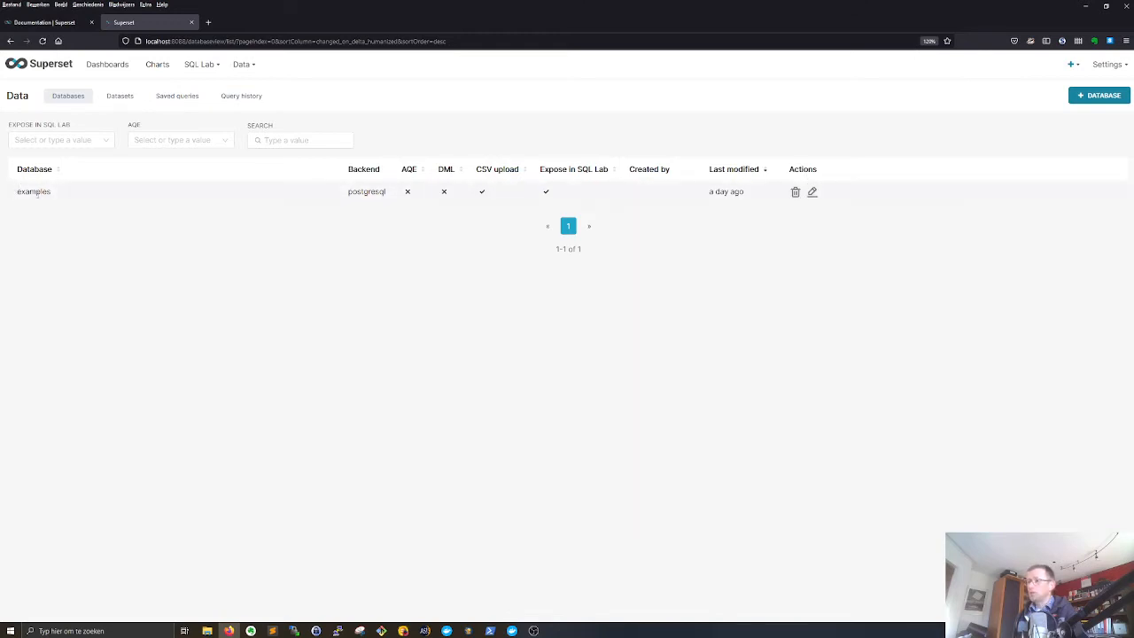
left_click(812, 192)
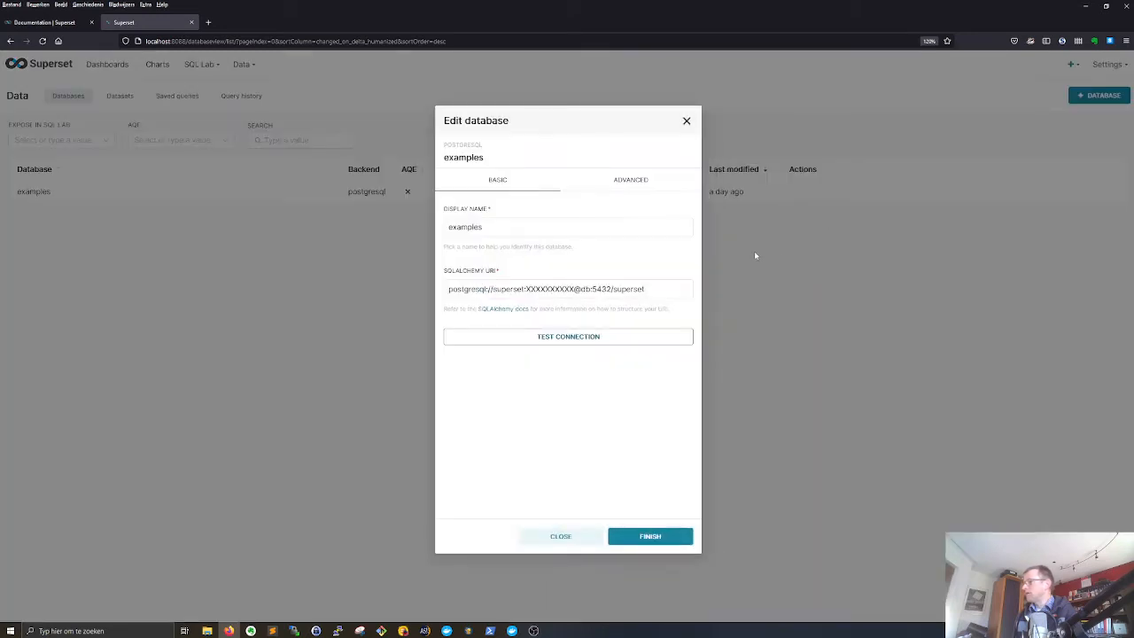
left_click(629, 179)
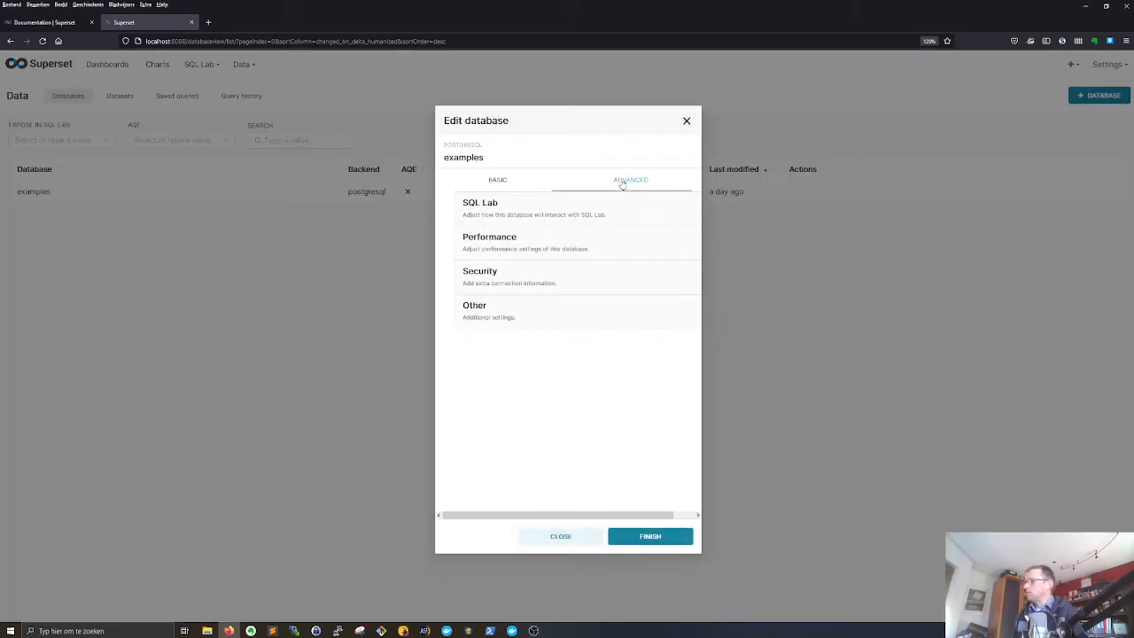
left_click(487, 278)
scroll(510, 372, "down", 5)
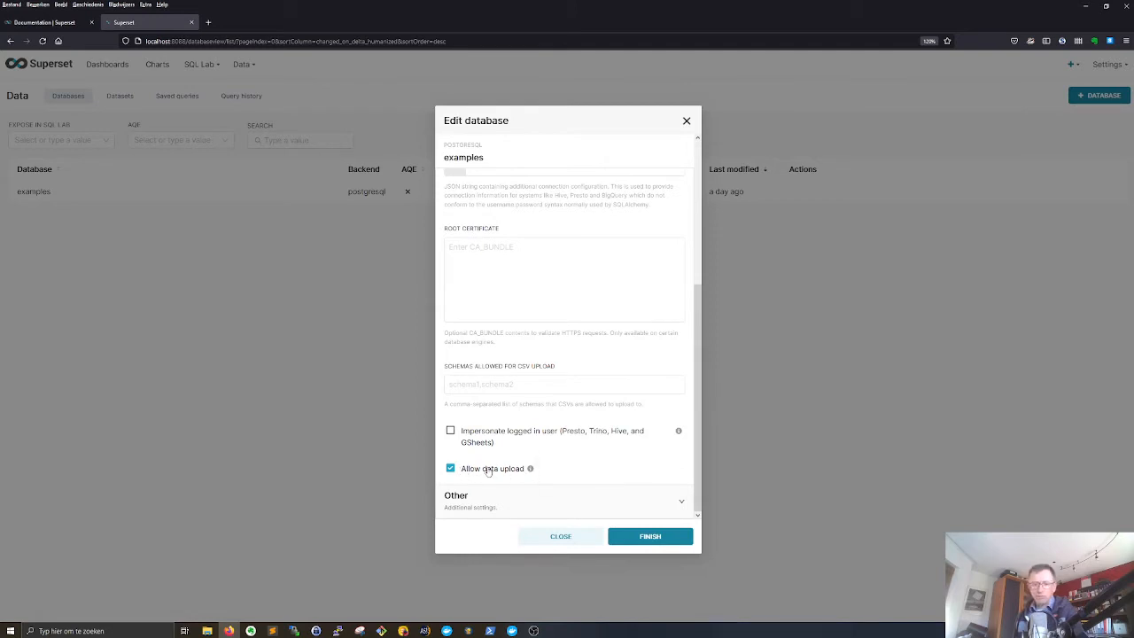
left_click(567, 538)
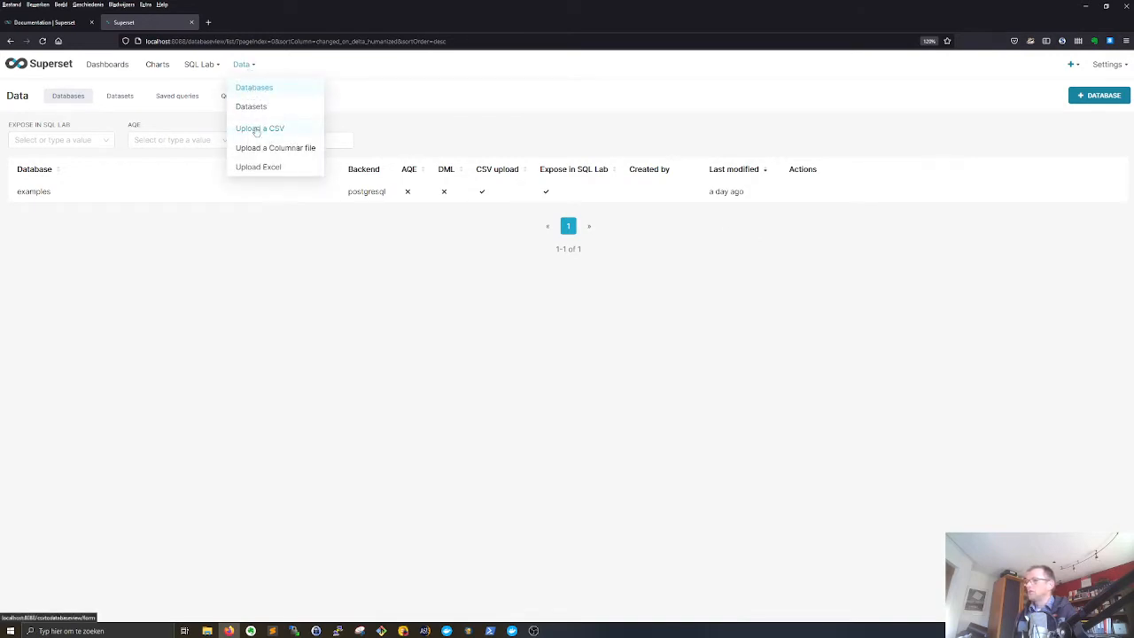
- Start a CSV upload to the examples database with the file workouts_20211022e.csv and the table name Workouts3
left_click(256, 127)
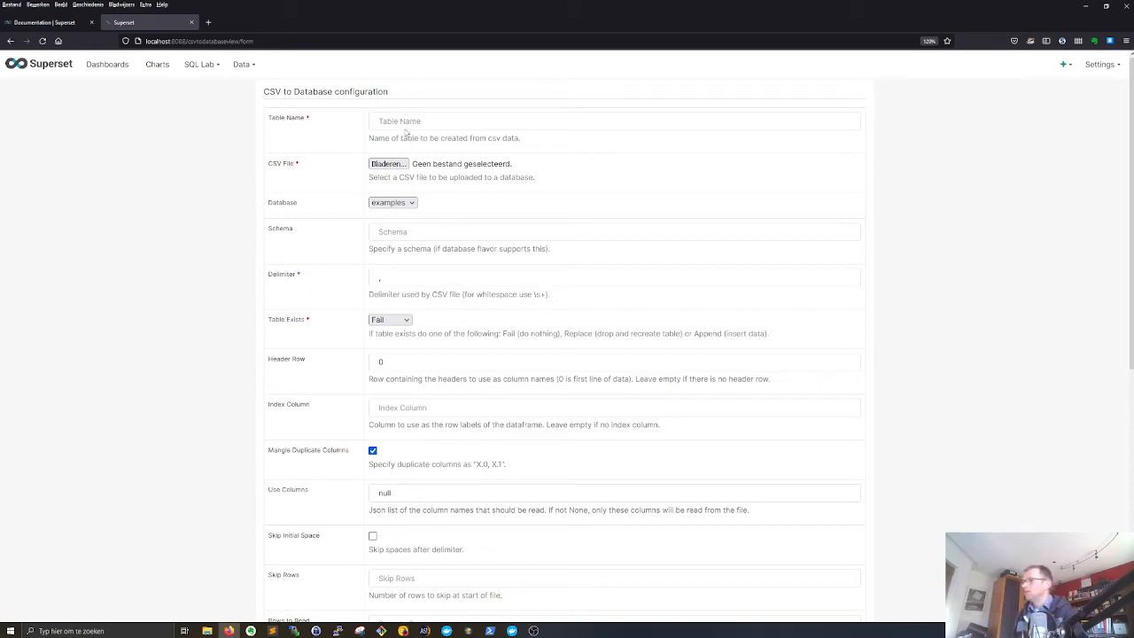
left_click(388, 164)
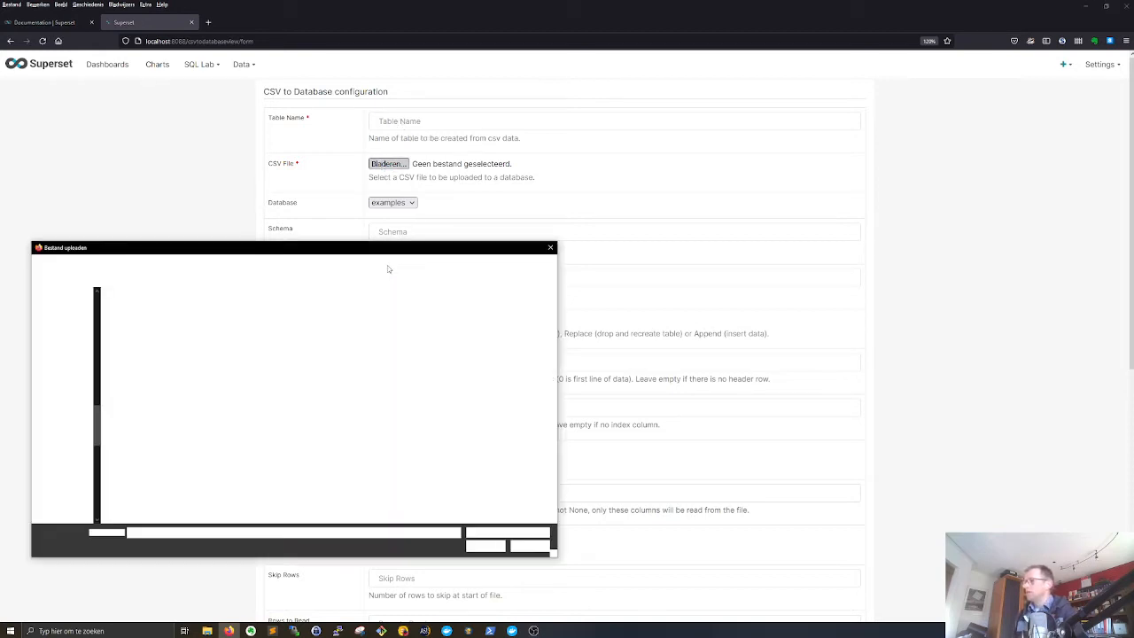
left_click(140, 324)
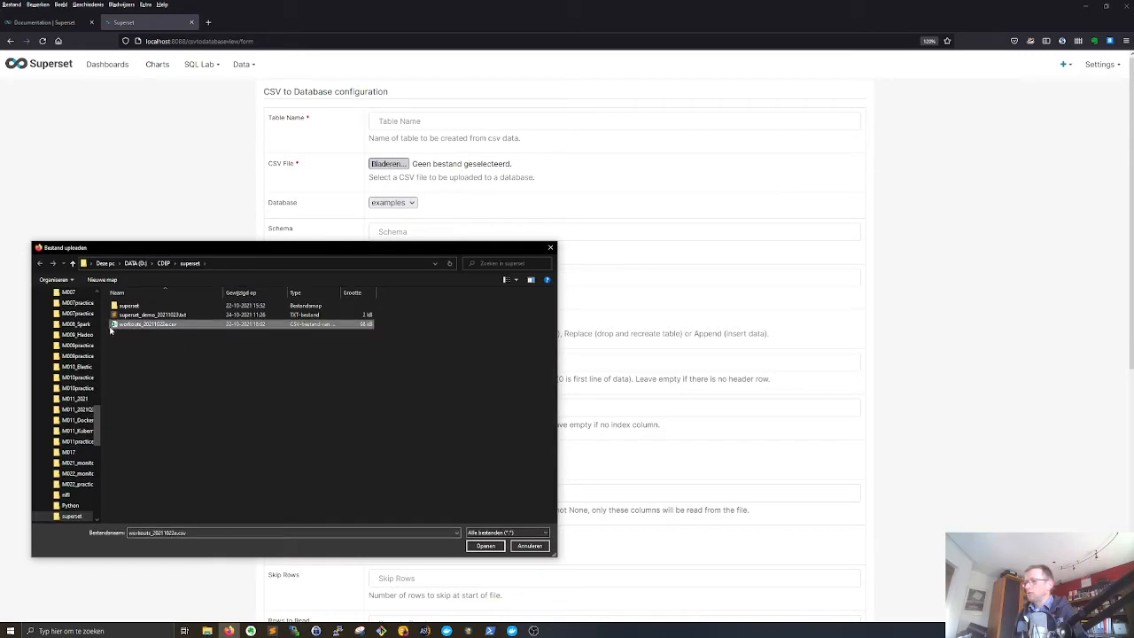
left_click(485, 546)
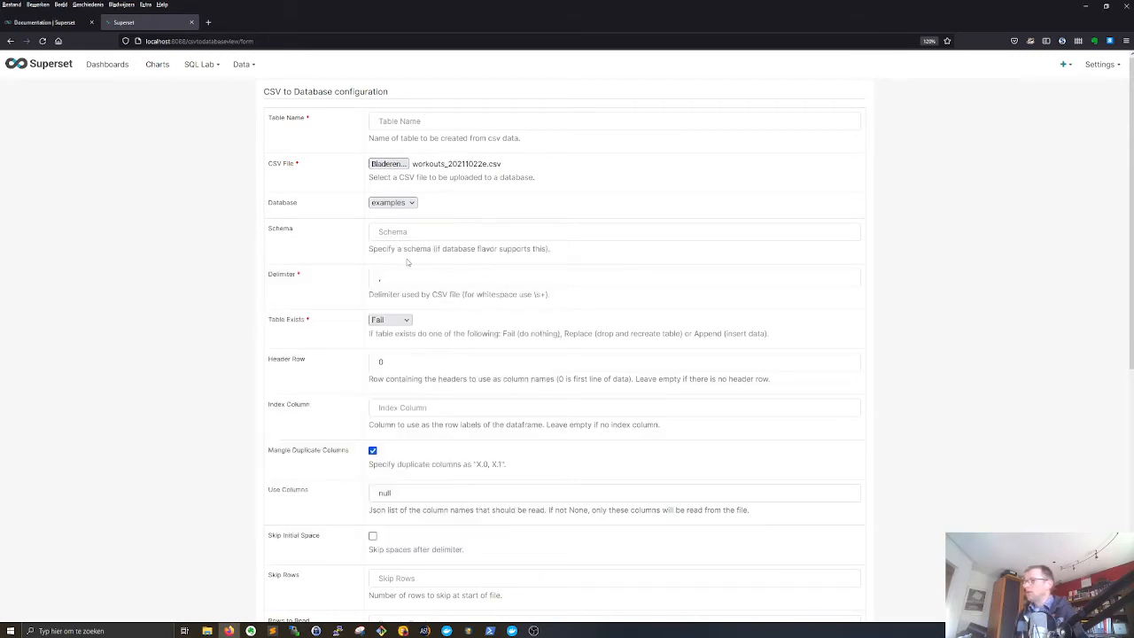
left_click(404, 125)
type("Workout")
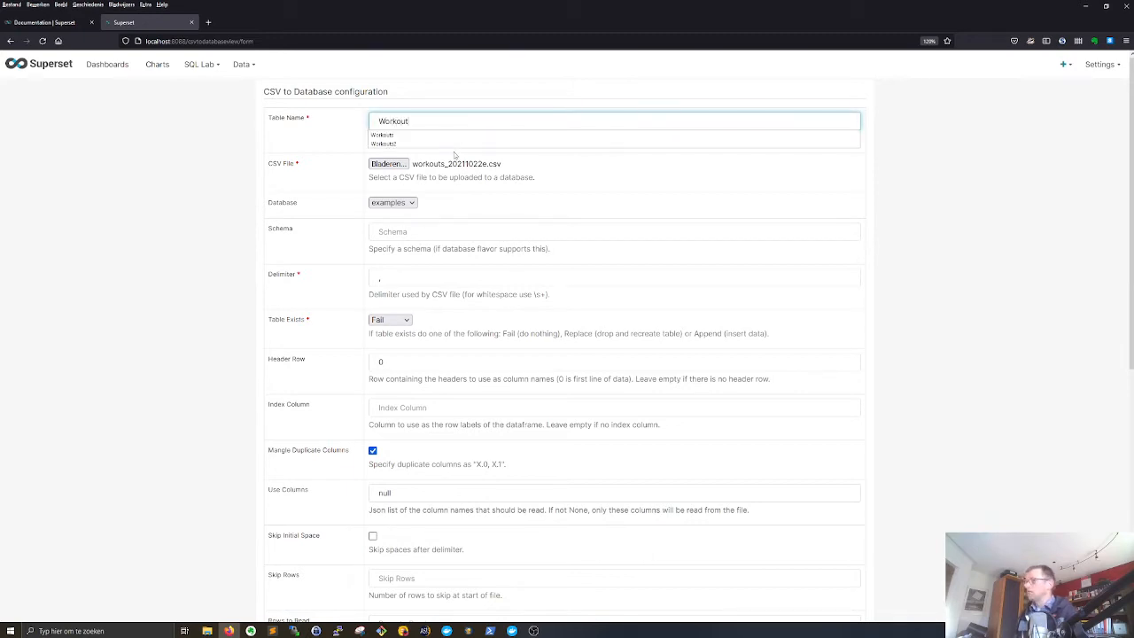
type("s3")
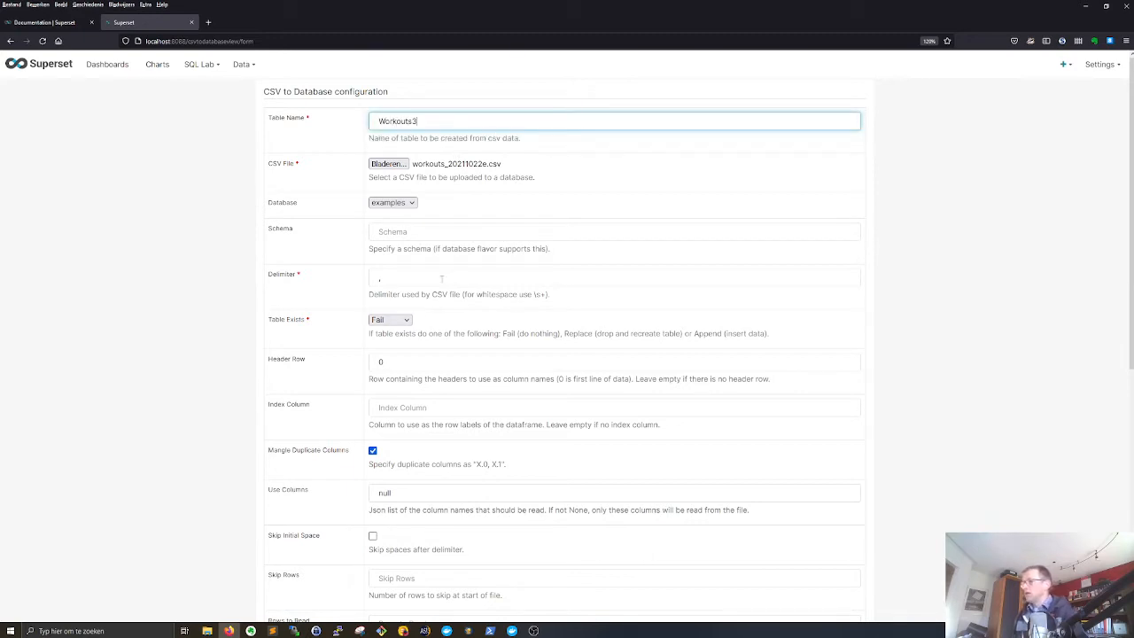
- Set the CSV delimiter to a semicolon and review the decimal character and Infer Datetime Format options
left_click(387, 278)
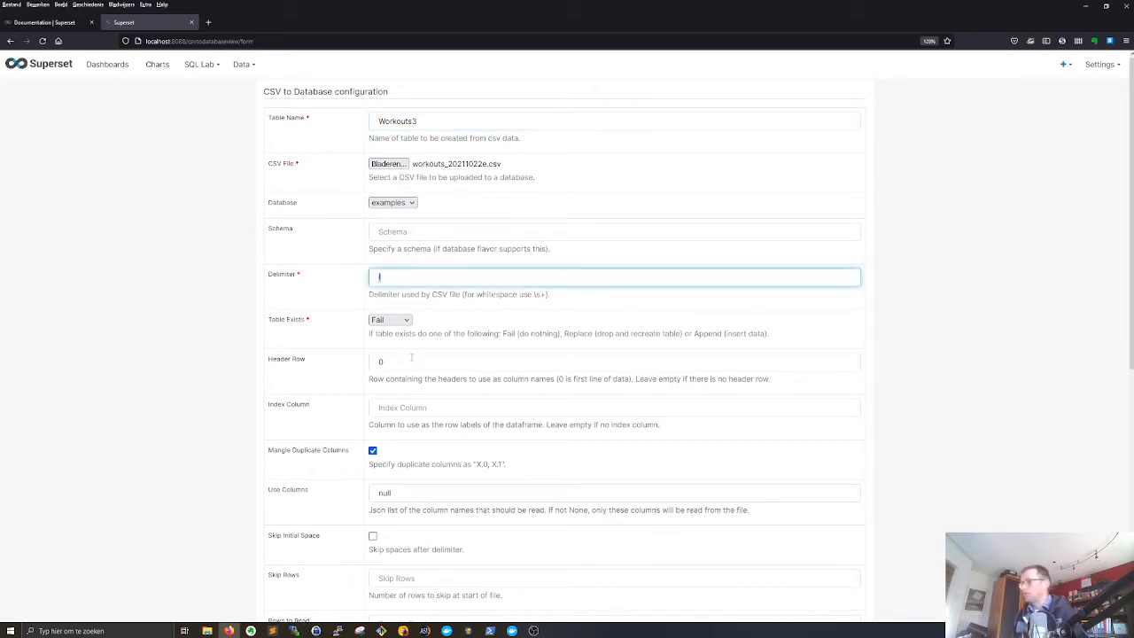
type(";")
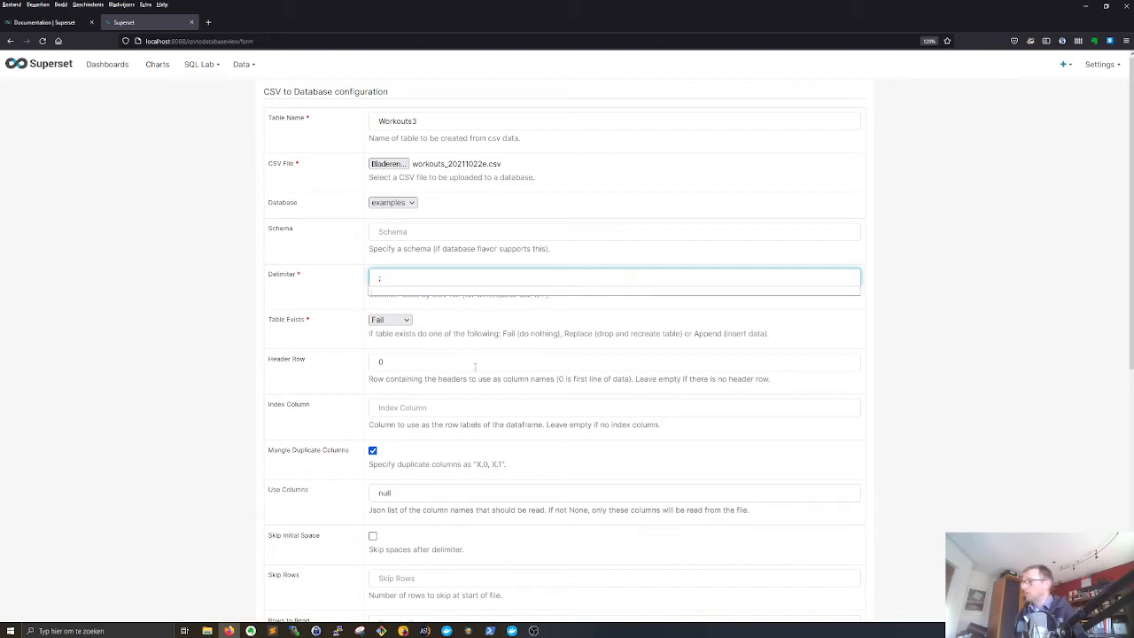
key("Tab")
key("Tab")
scroll(448, 475, "down", 5)
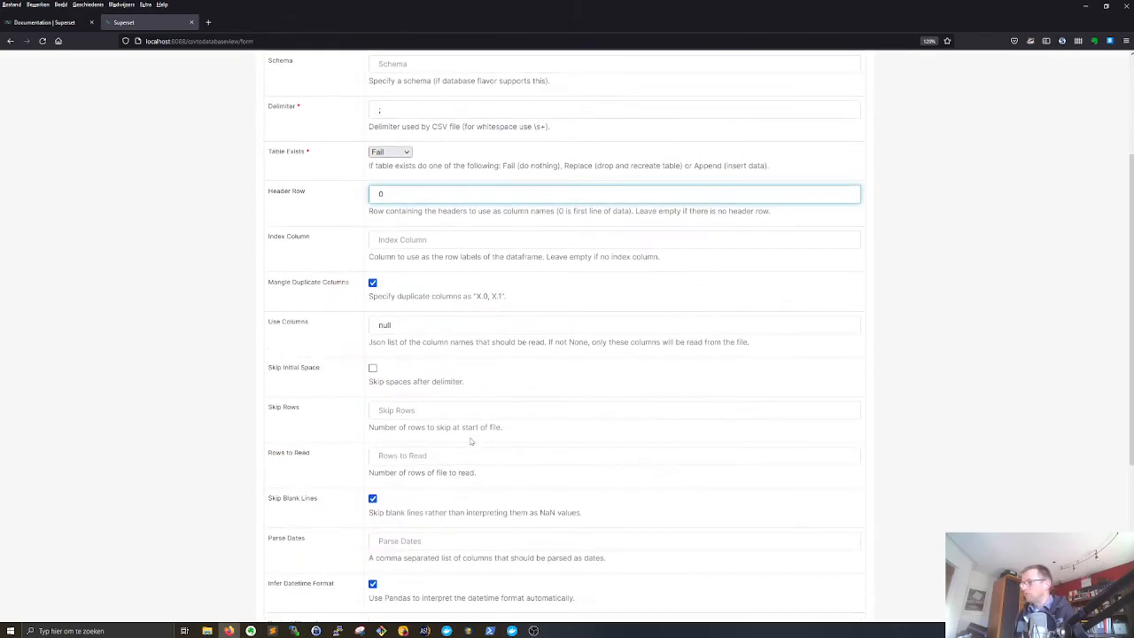
scroll(448, 475, "down", 1)
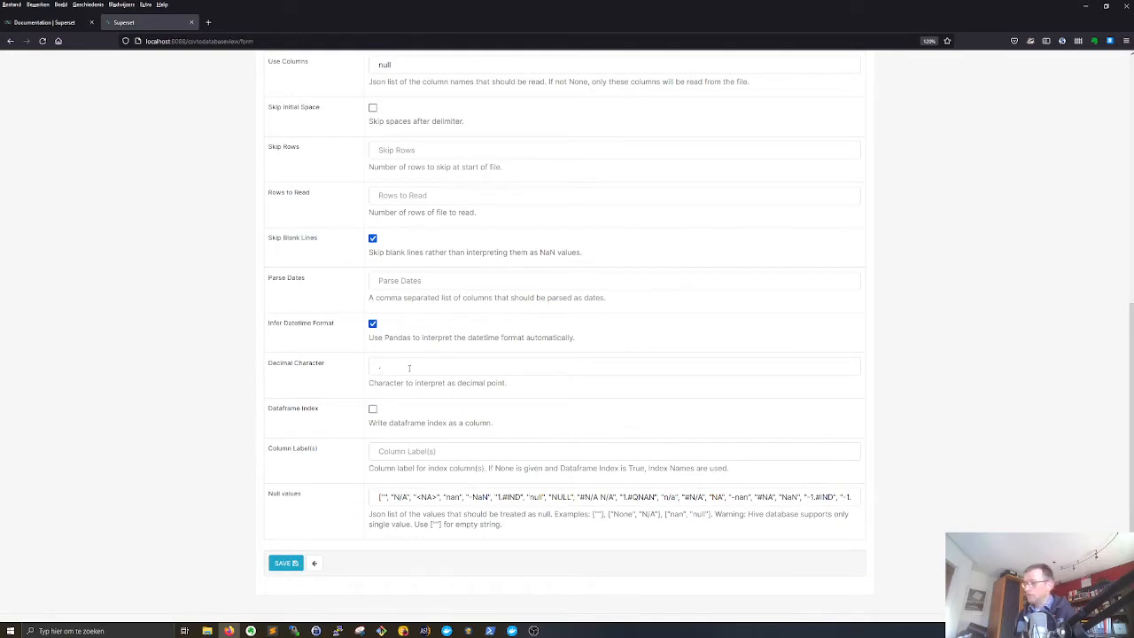
left_click(381, 366)
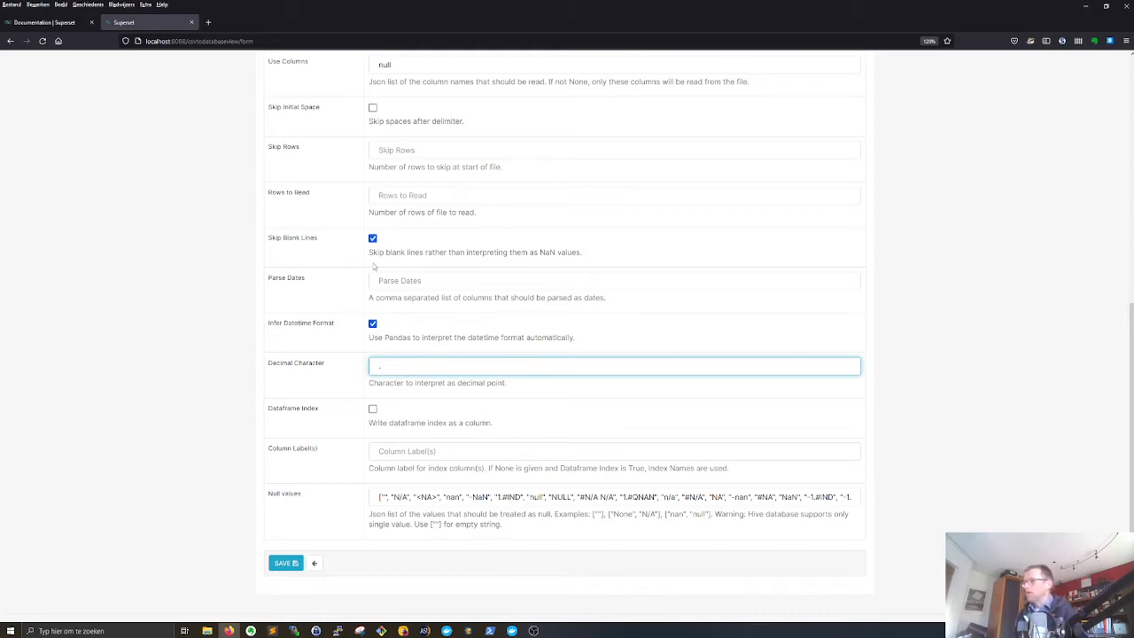
left_click_drag(268, 325, 337, 330)
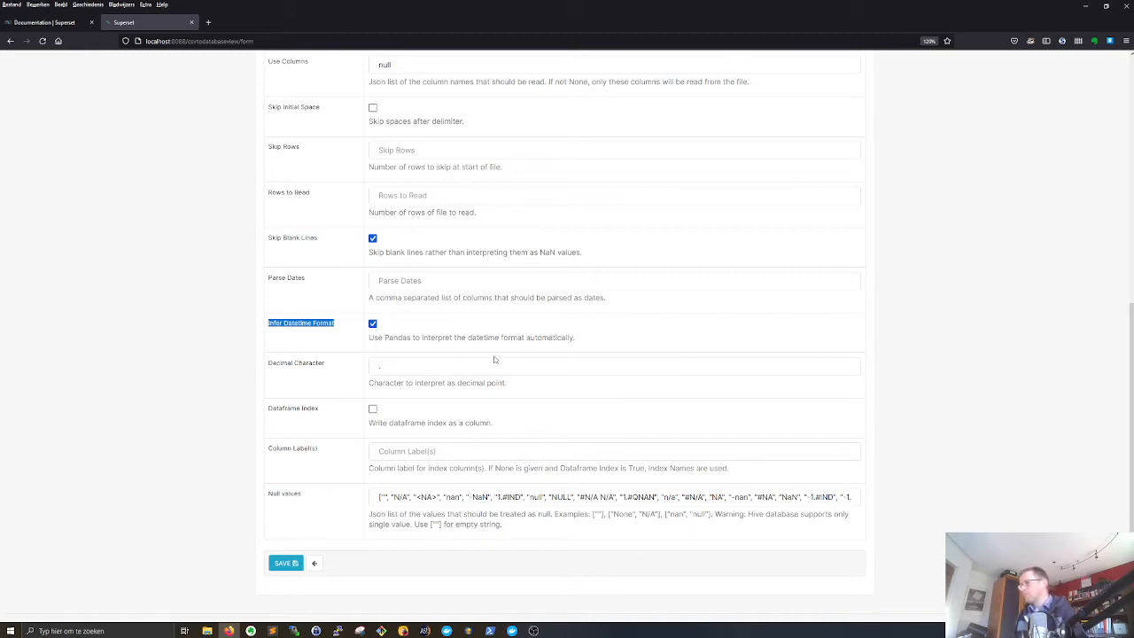
- Leave the CSV upload form without saving and open the existing Workouts dataset from the dataset list
left_click(996, 347)
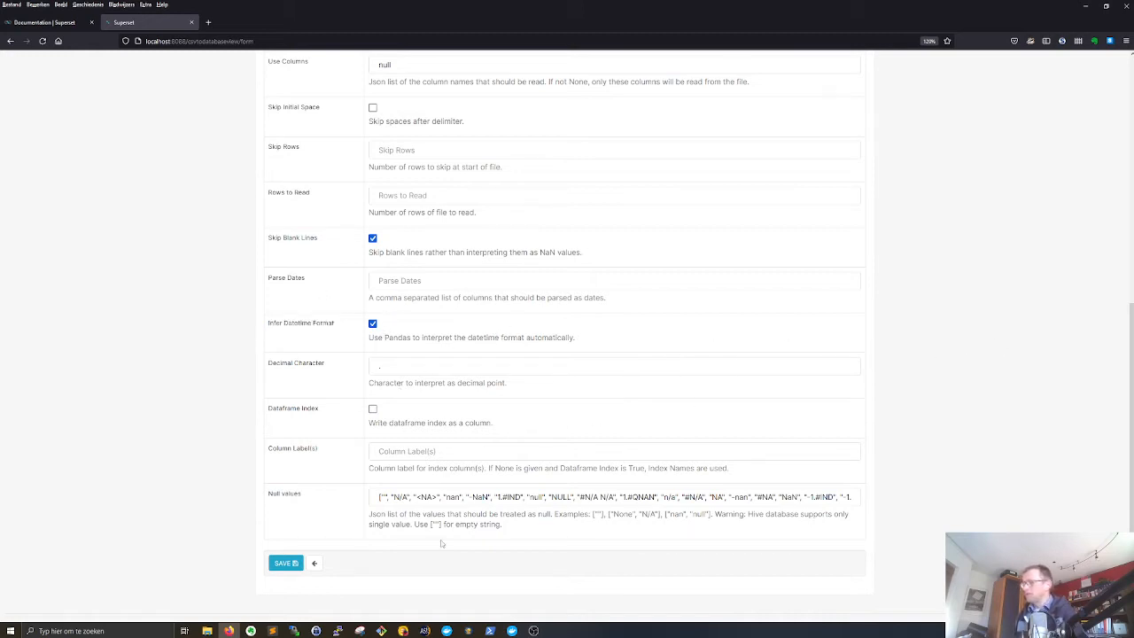
scroll(311, 523, "up", 5)
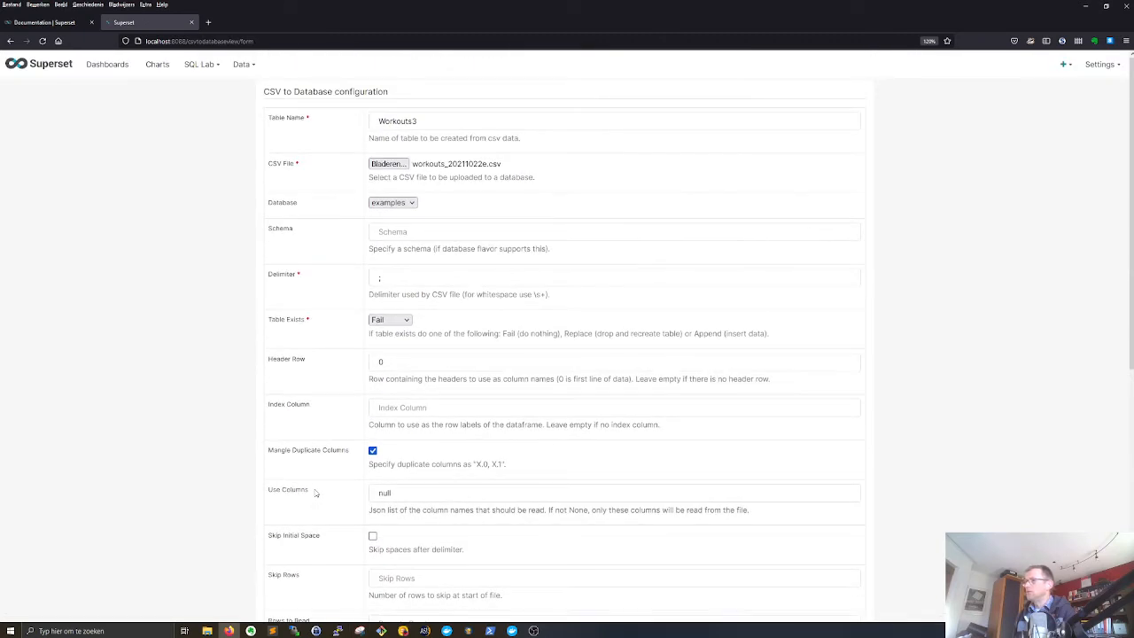
mouse_move(237, 62)
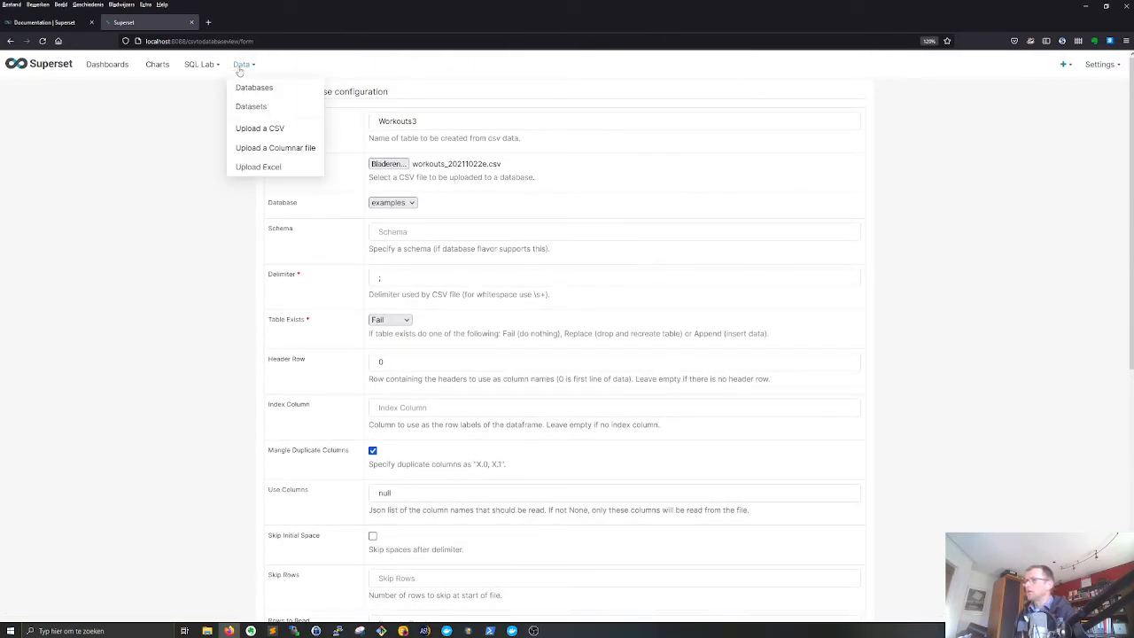
left_click(265, 110)
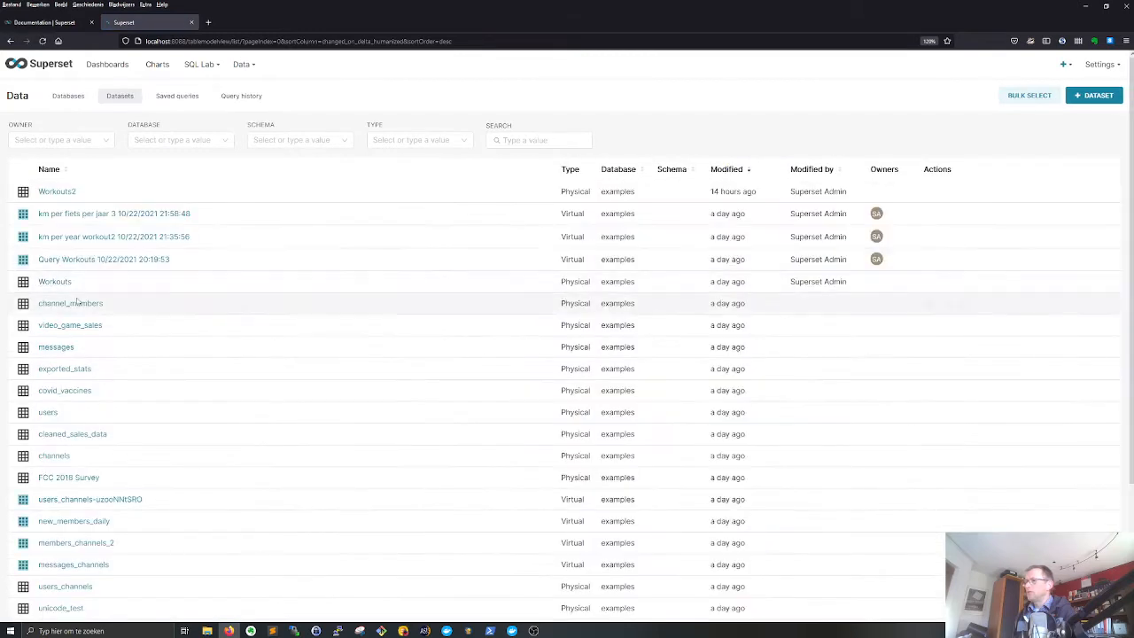
left_click(53, 282)
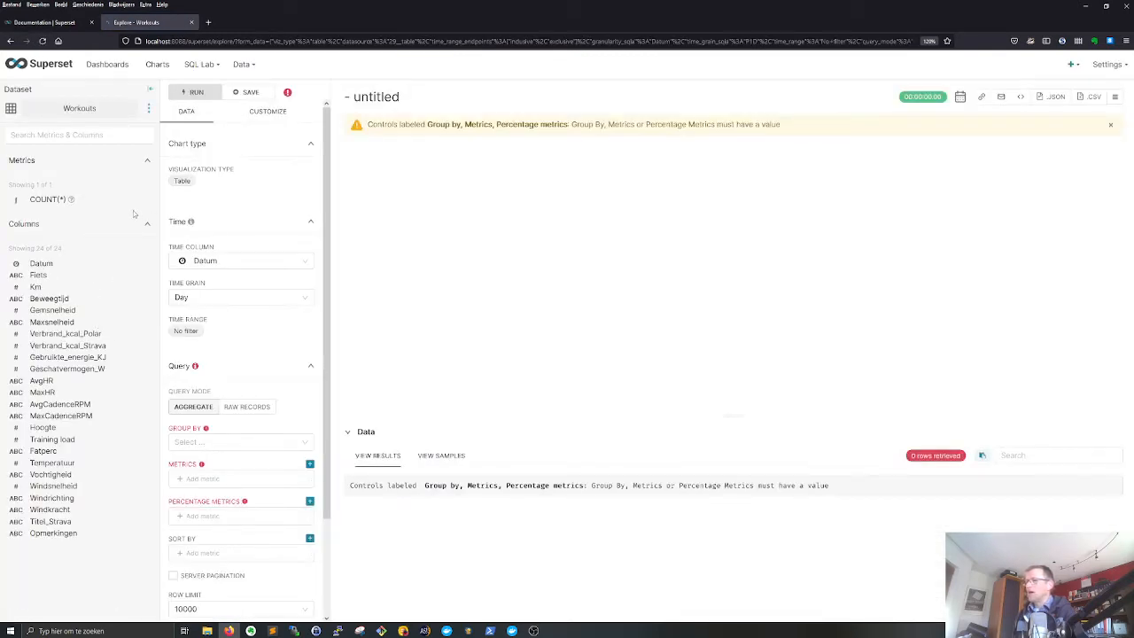
- Inspect the column data types of the Workouts dataset, especially the Datum column, and close the dataset editor without changes
left_click(149, 108)
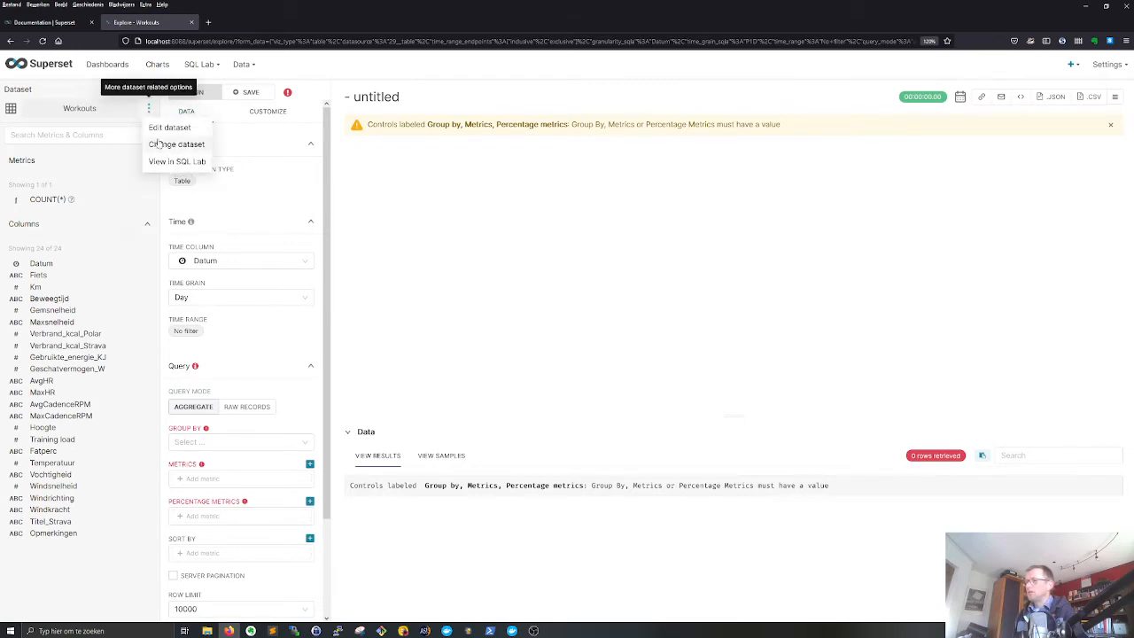
left_click(164, 128)
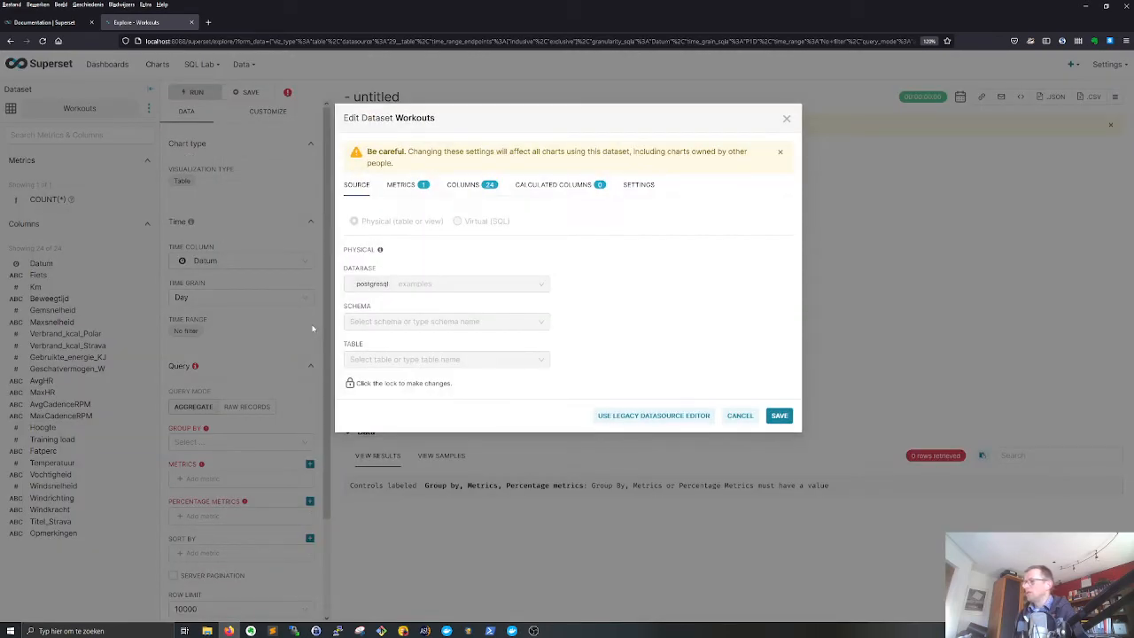
left_click(466, 186)
left_click_drag(467, 259, 490, 262)
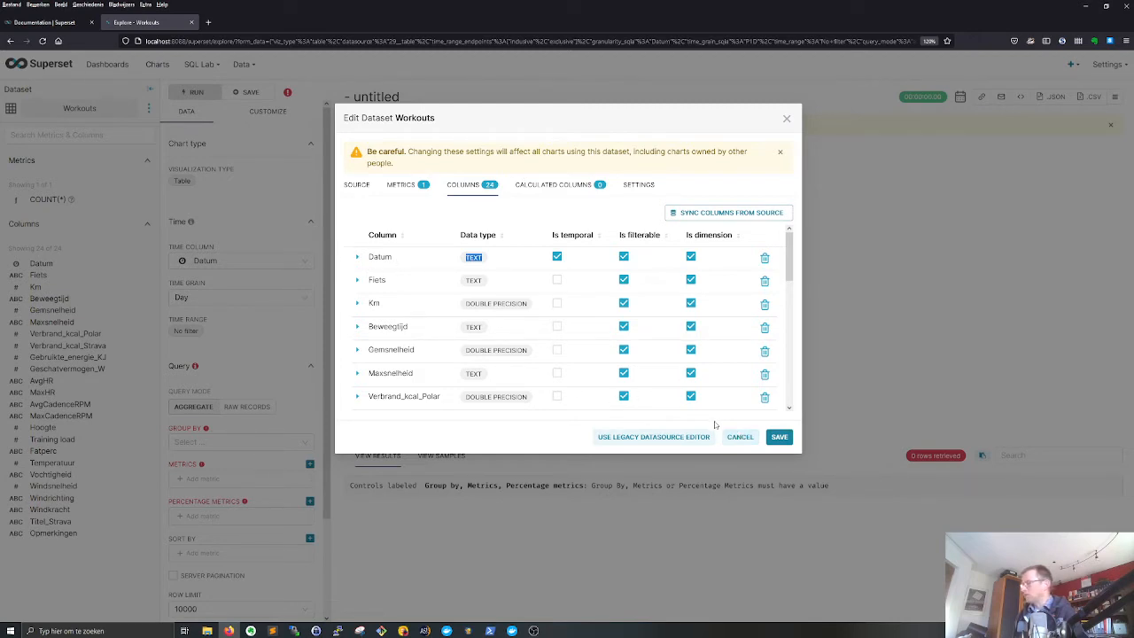
left_click(735, 437)
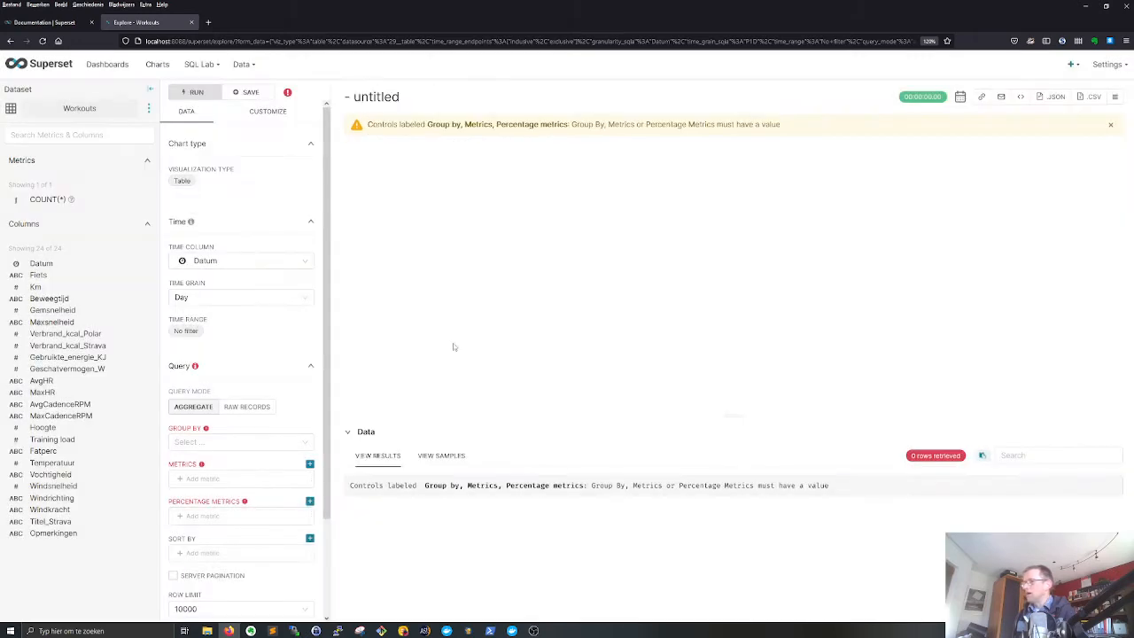
- Set the time grain to Week and try grouping the table by the Km column
left_click(215, 297)
left_click(184, 403)
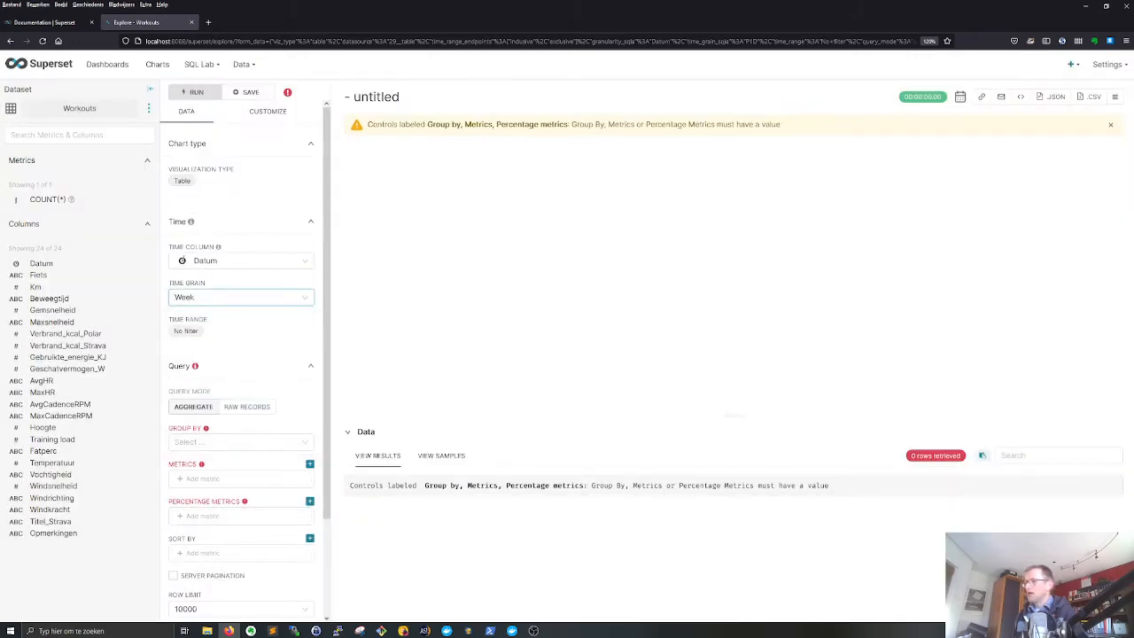
left_click(201, 441)
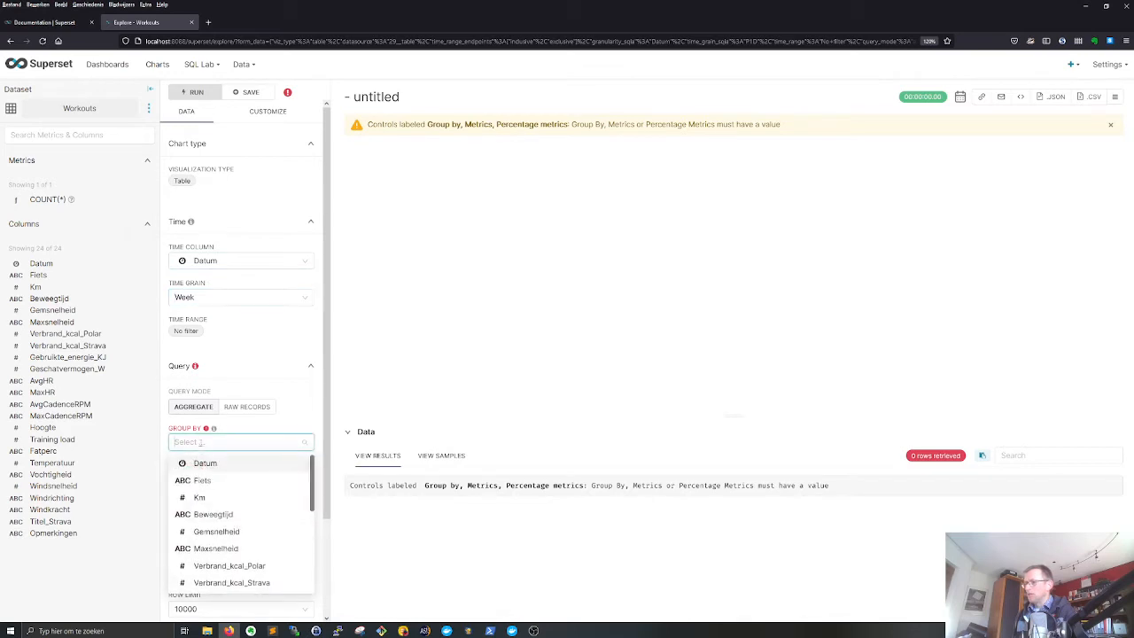
left_click(199, 497)
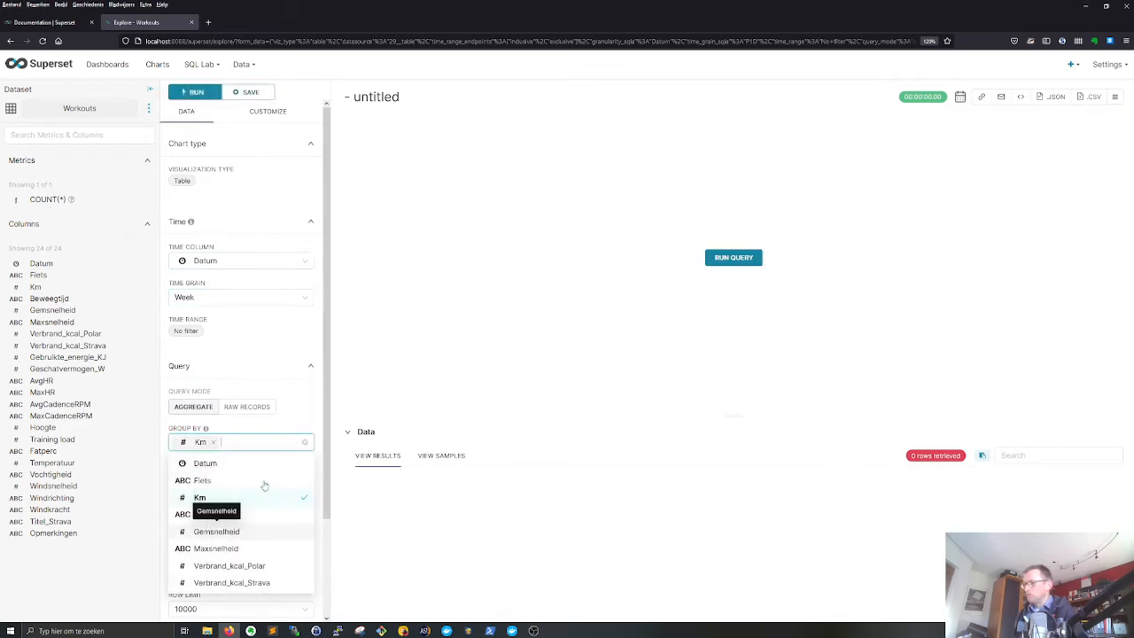
left_click(310, 408)
left_click(211, 444)
left_click(211, 444)
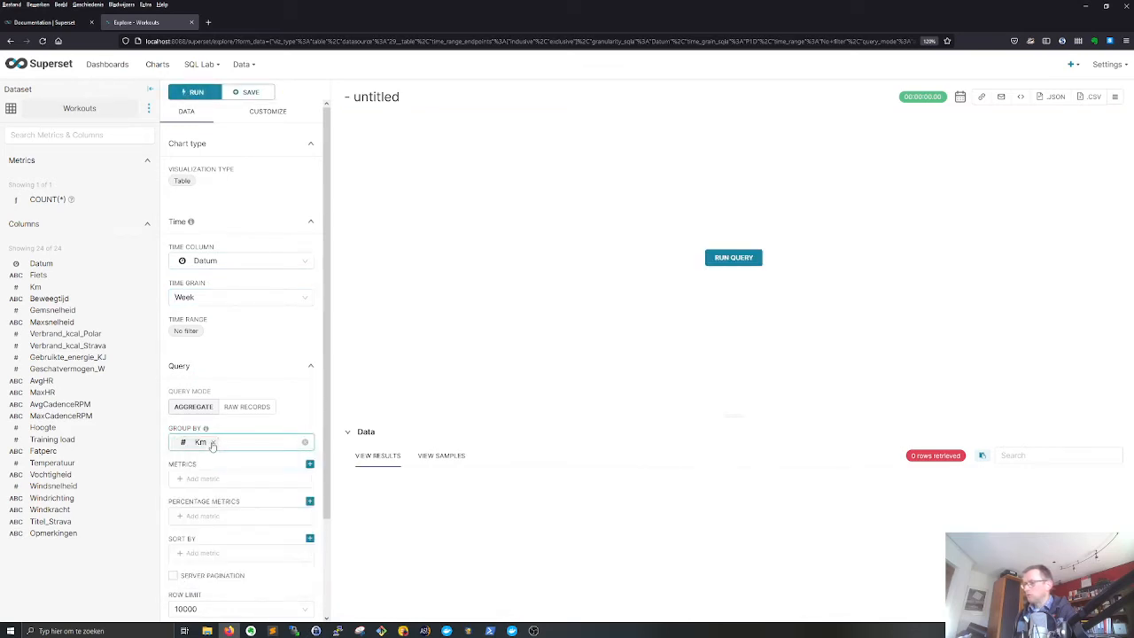
left_click(213, 443)
- Group the Workouts table by the Fiets column
left_click(213, 443)
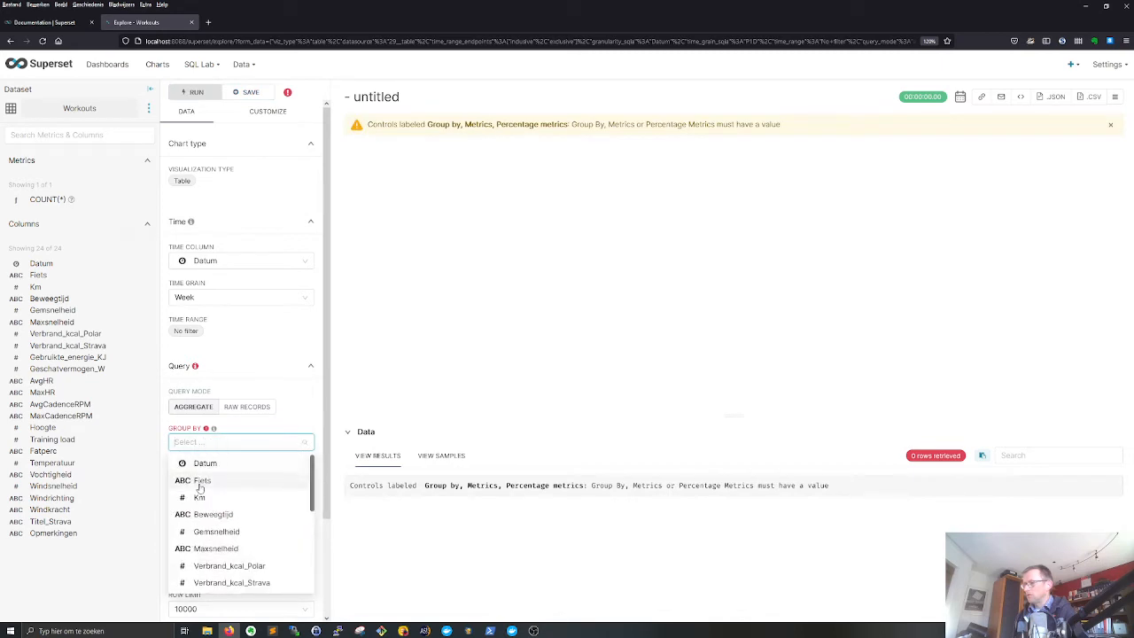
left_click(201, 480)
left_click(303, 418)
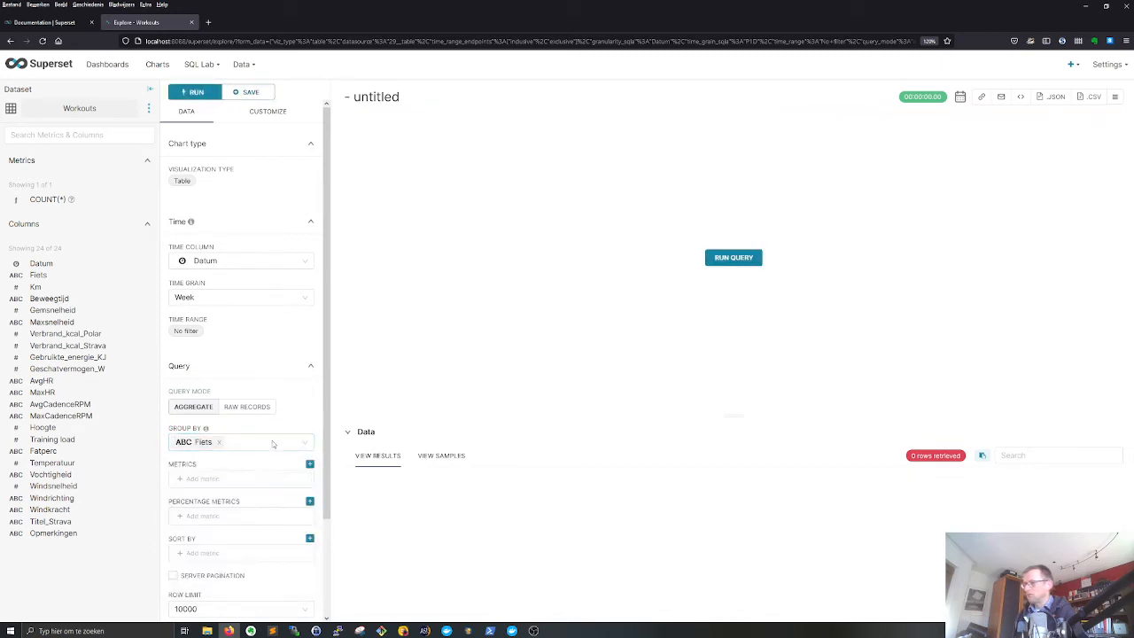
- Add a simple metric that applies SUM to the Km column and run the query
left_click(203, 479)
left_click(395, 427)
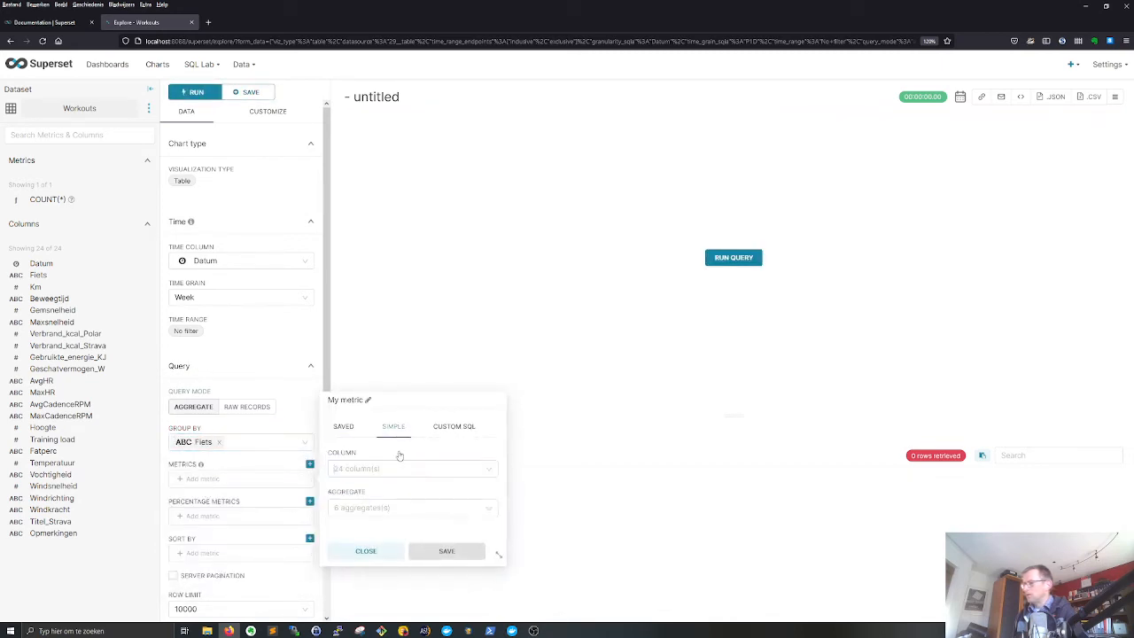
left_click(363, 468)
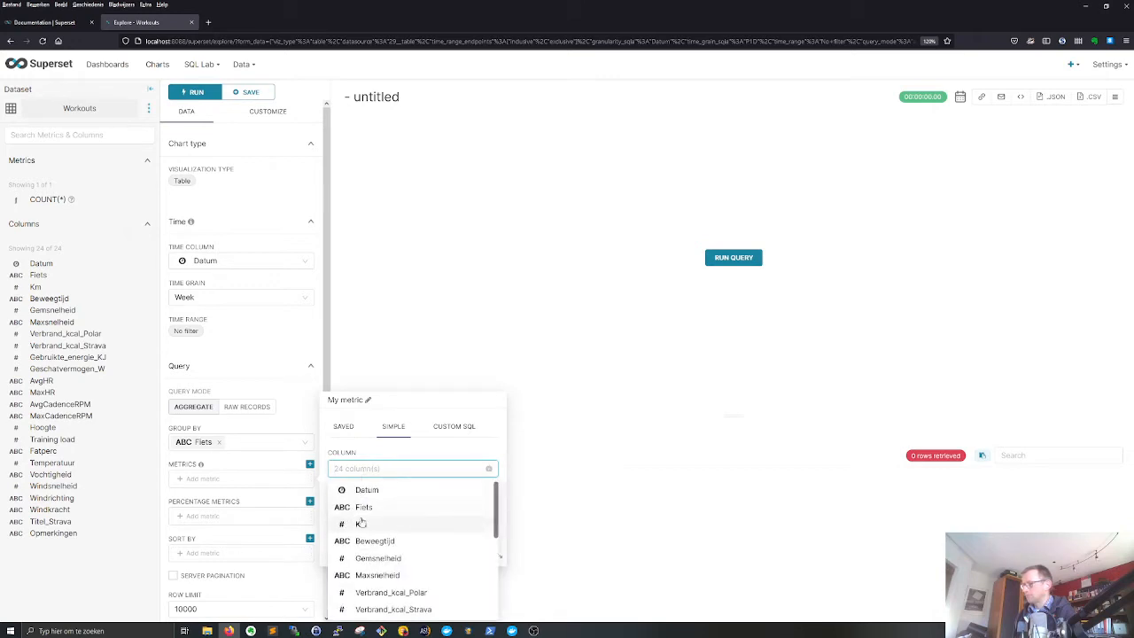
left_click(361, 520)
left_click(370, 508)
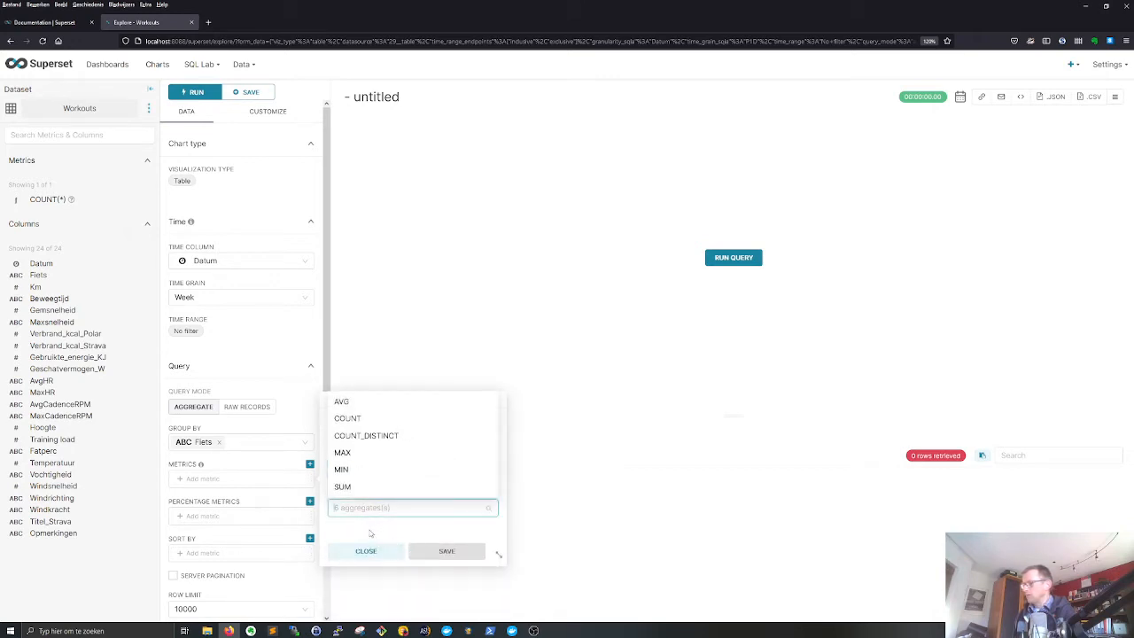
left_click(342, 487)
left_click(446, 550)
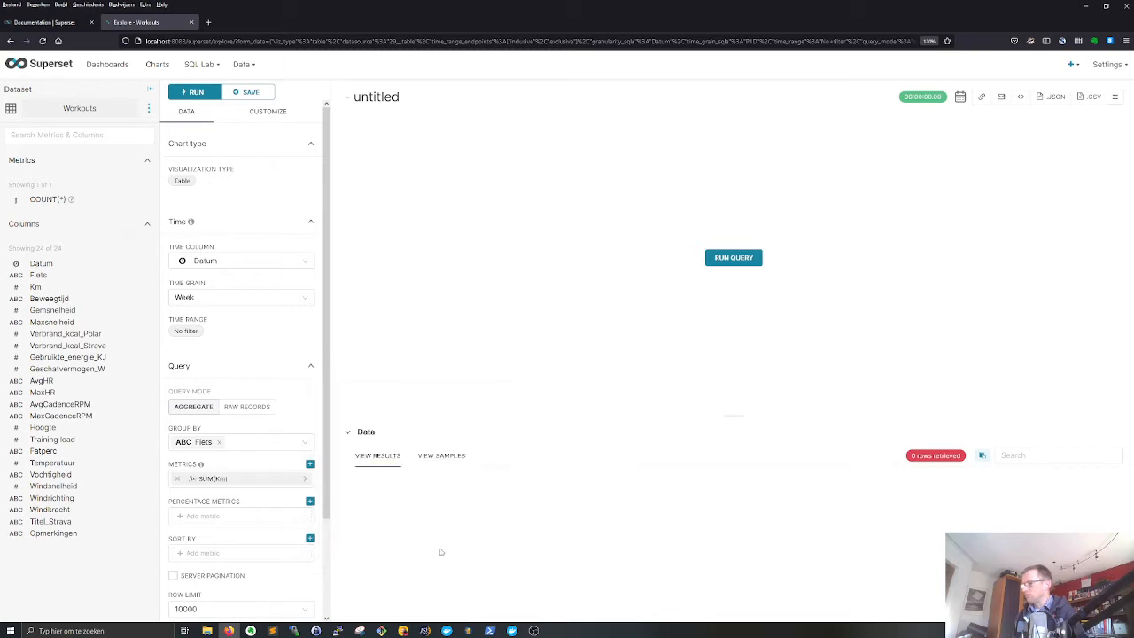
left_click(718, 257)
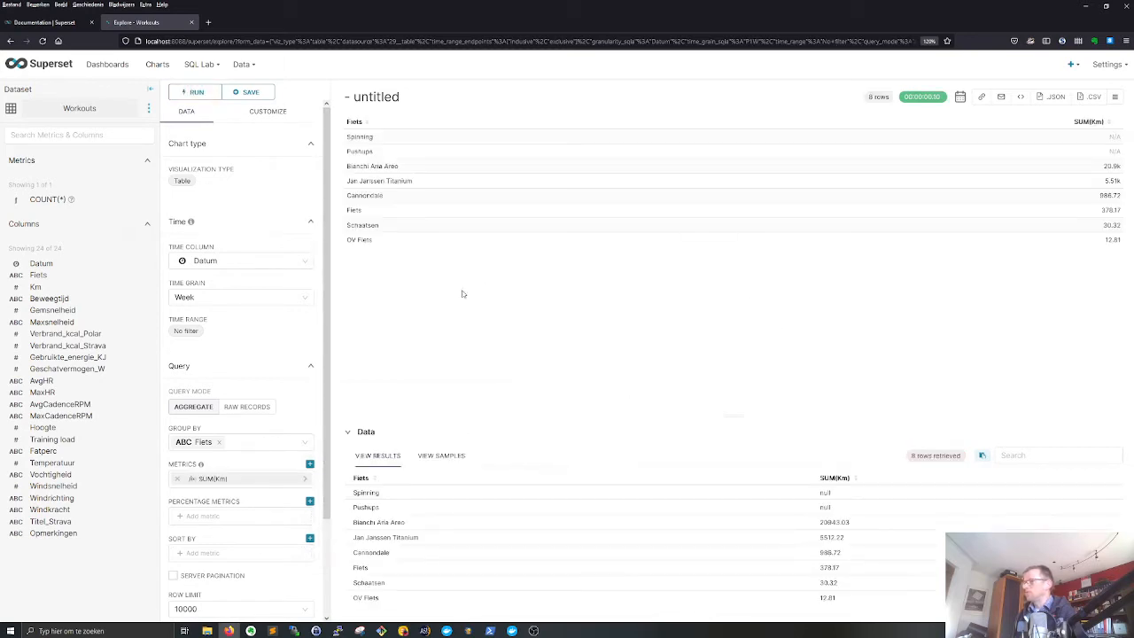
- Set the time grain to Month, rerun the query, and look over the remaining query options
left_click(187, 296)
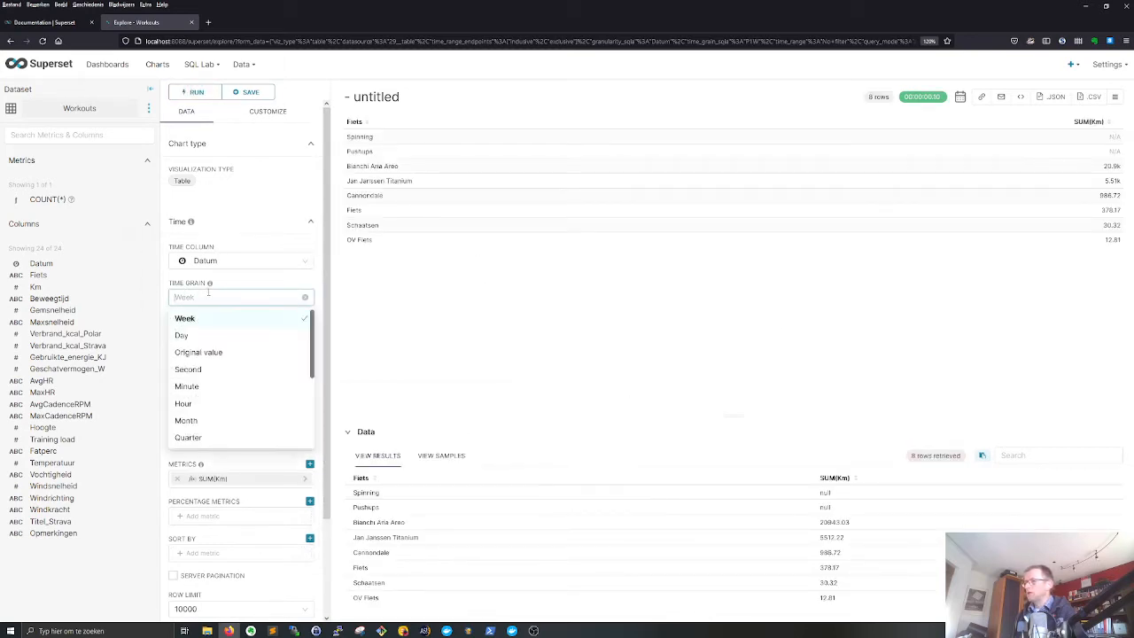
left_click(199, 422)
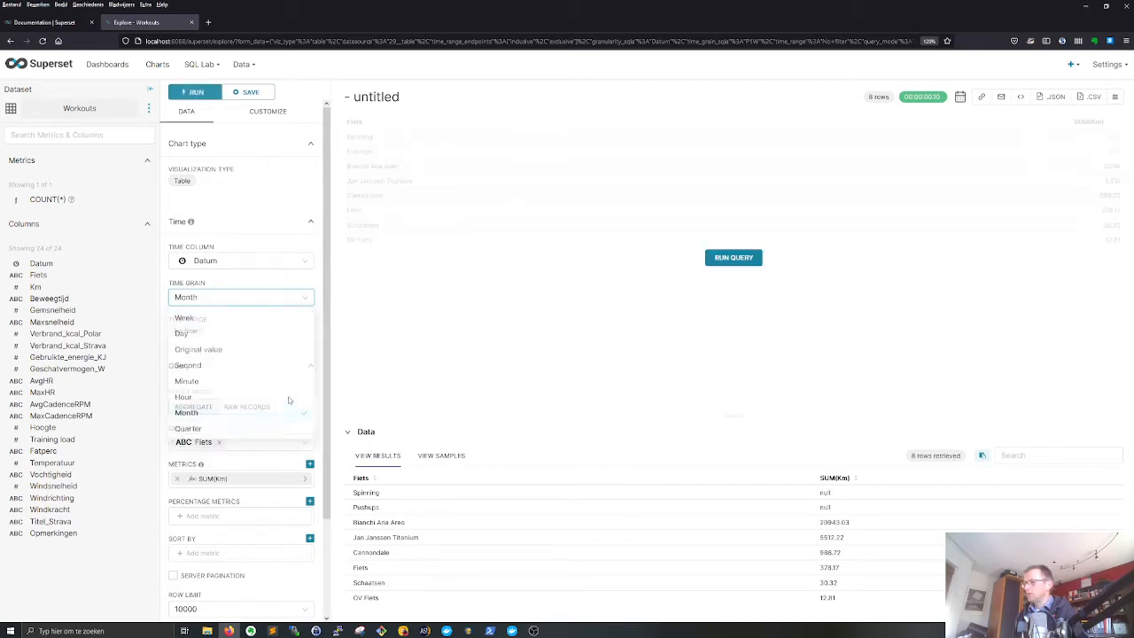
left_click(727, 254)
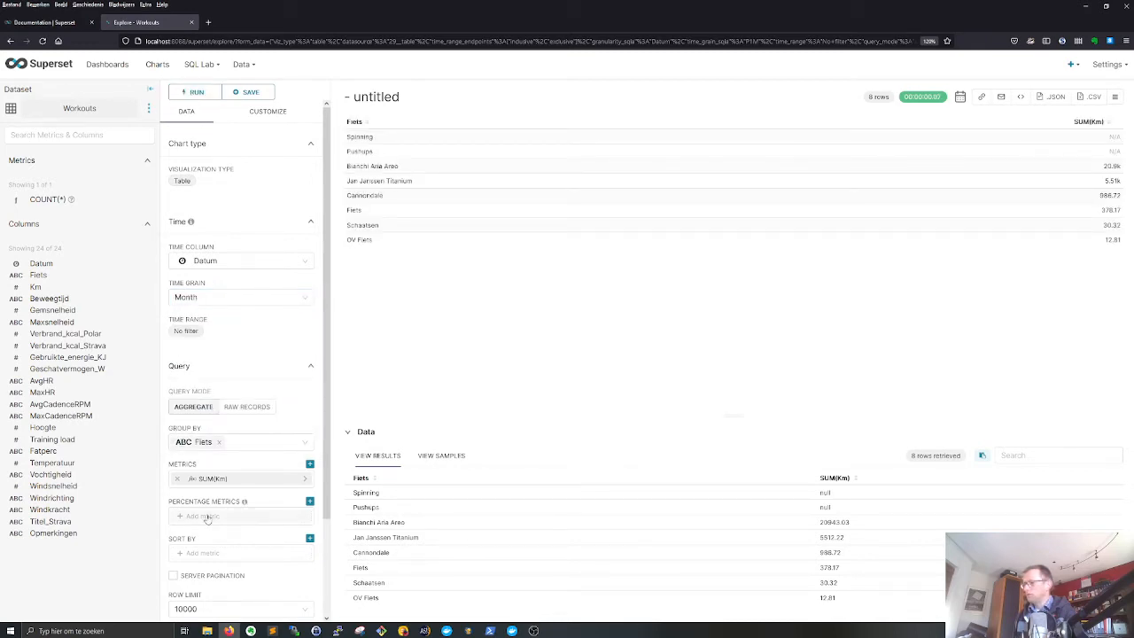
scroll(197, 458, "down", 2)
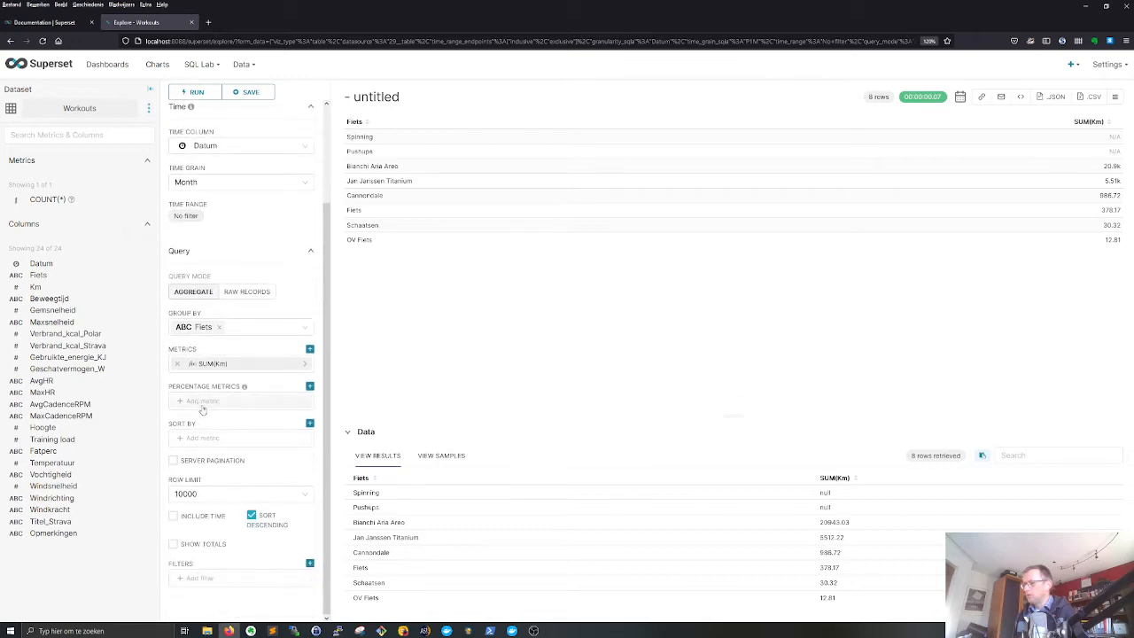
scroll(224, 146, "up", 2)
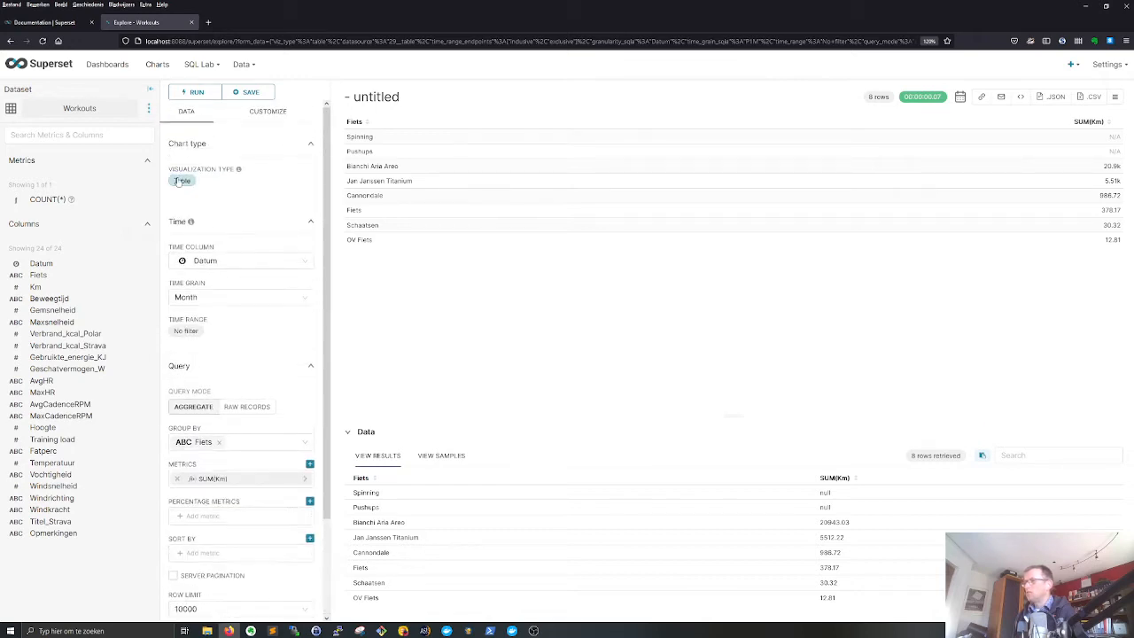
- Change the visualization type from the popular charts to Bar Chart
left_click(188, 195)
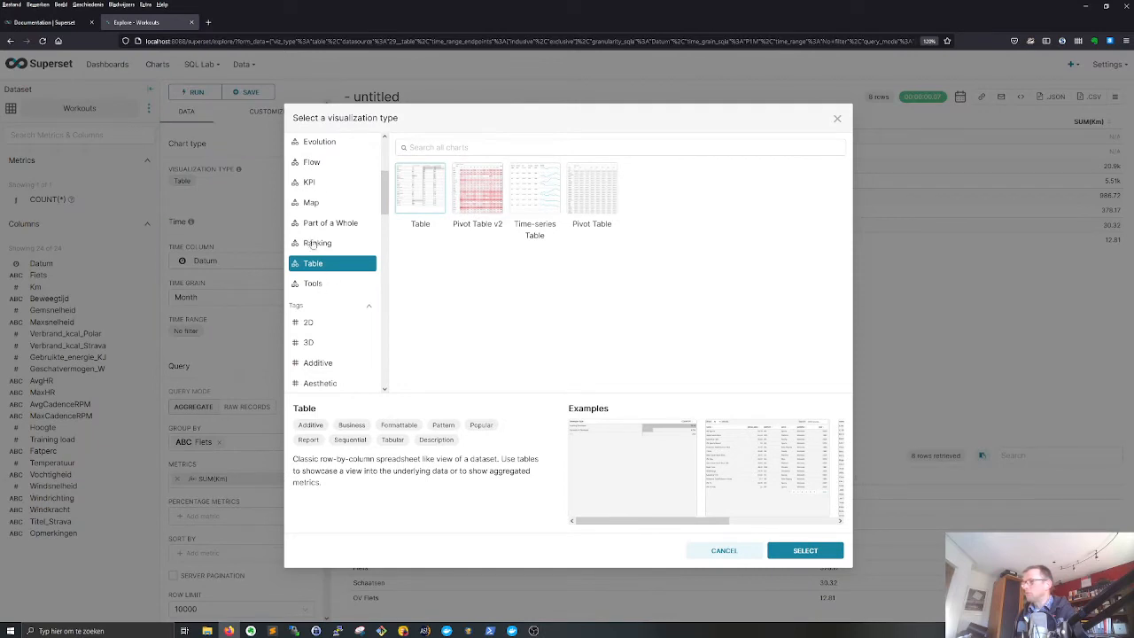
scroll(319, 217, "up", 3)
left_click(329, 184)
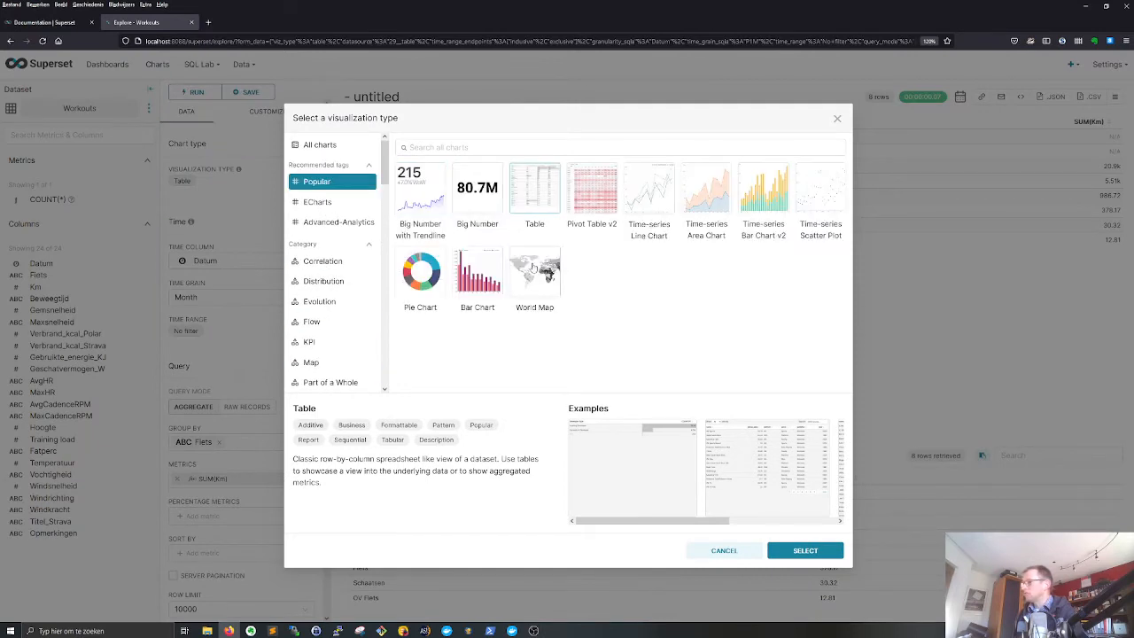
left_click(478, 274)
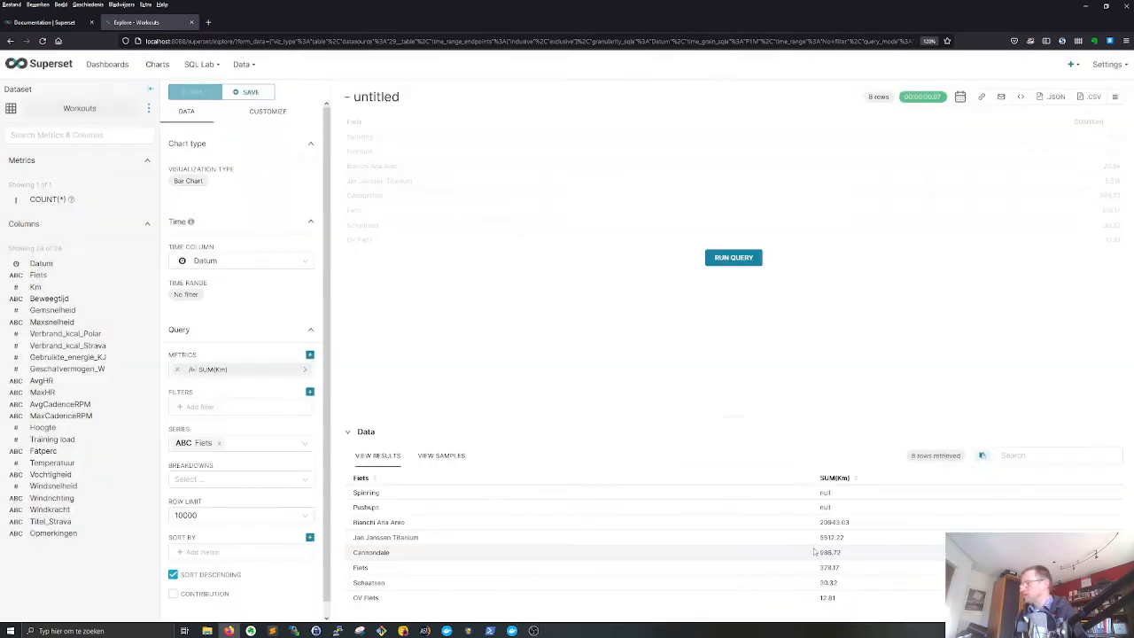
left_click(805, 550)
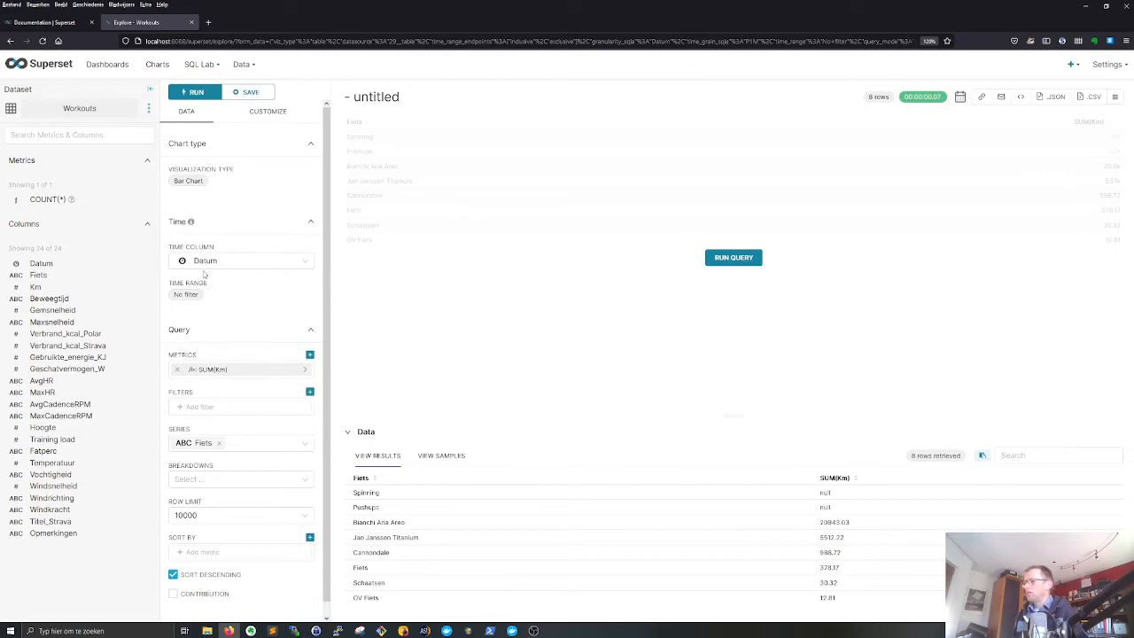
- Change the visualization type to Time-series Bar Chart v2 and set its time grain to Week
left_click(186, 181)
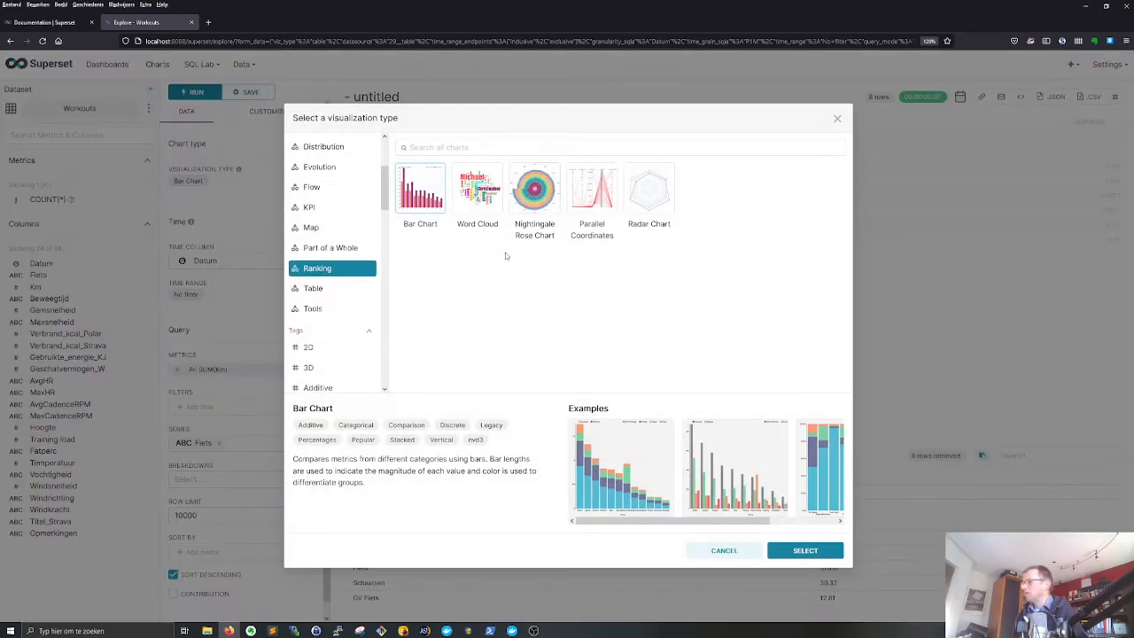
scroll(334, 183, "up", 3)
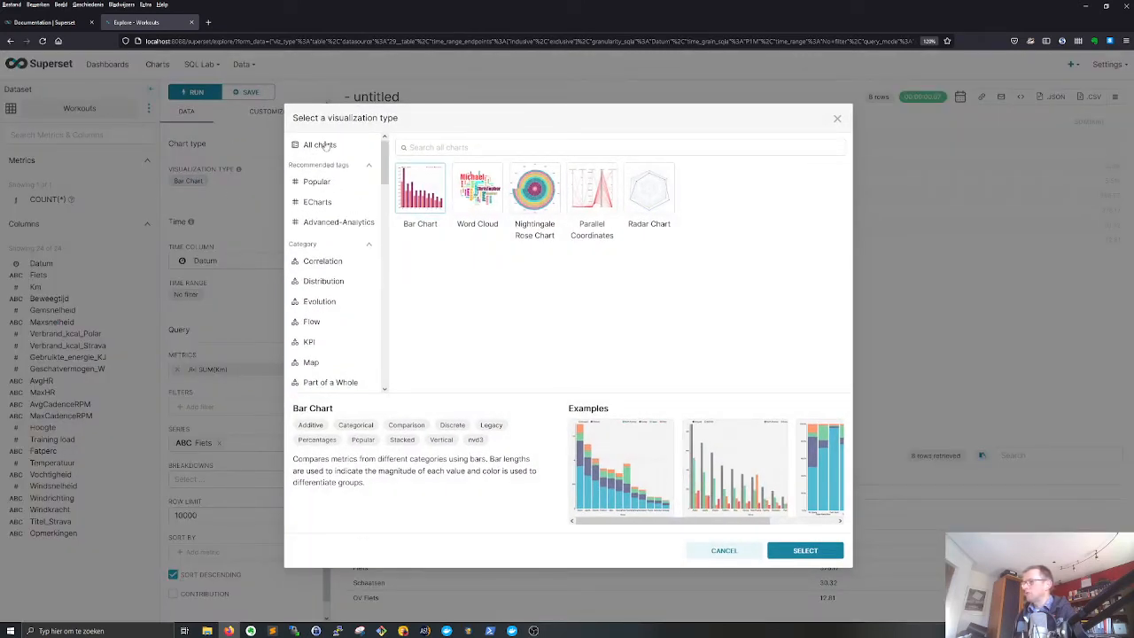
left_click(327, 183)
left_click(717, 187)
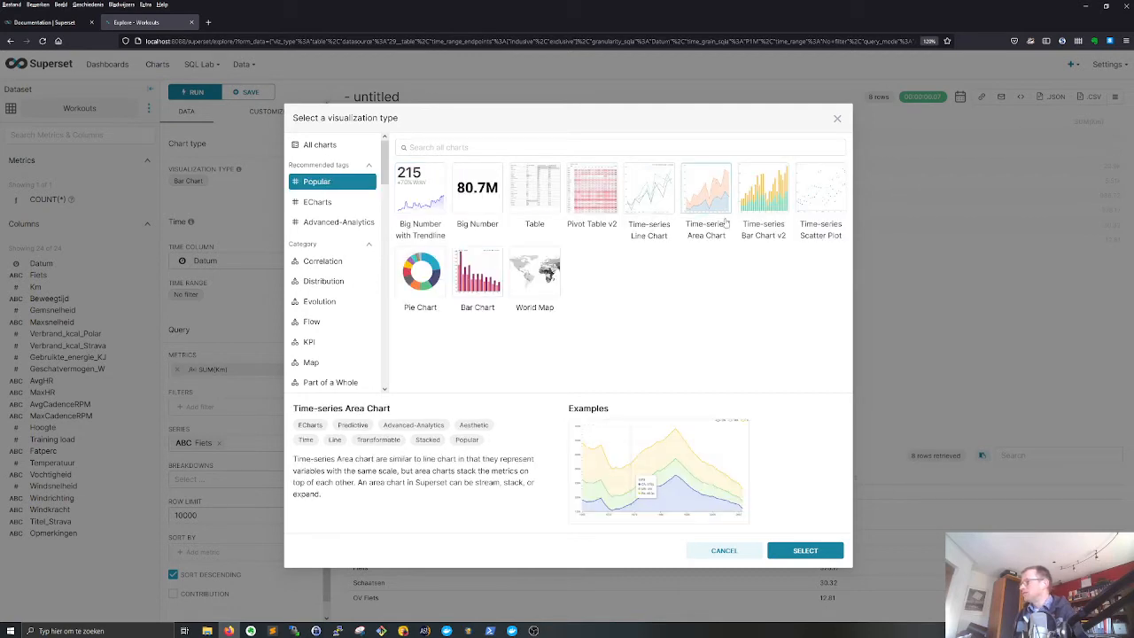
left_click(764, 196)
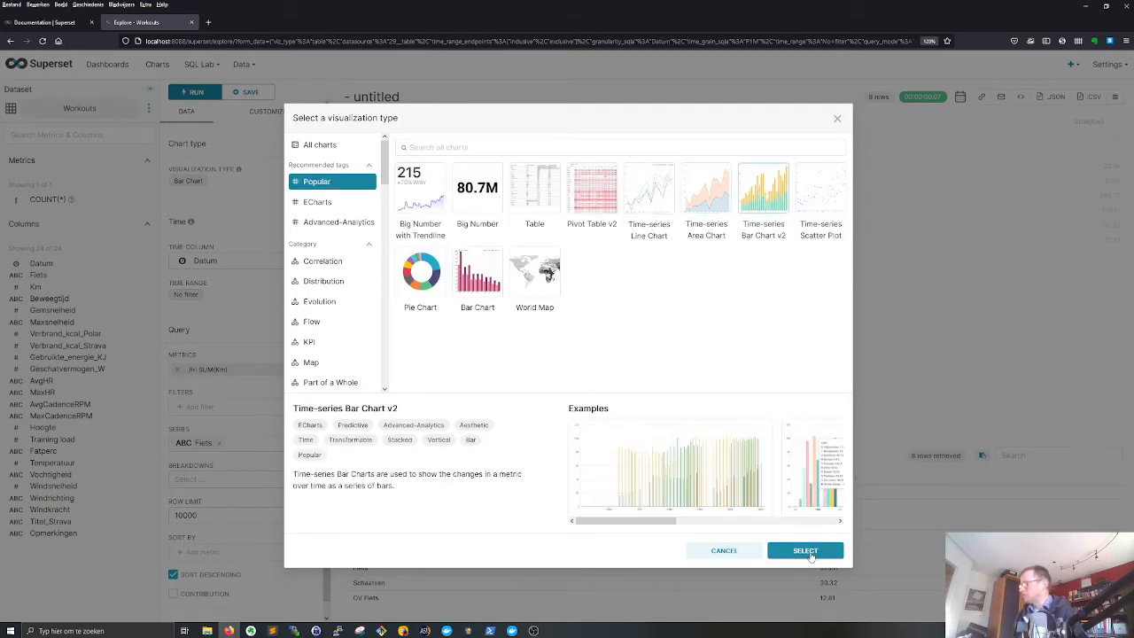
left_click(813, 550)
left_click(219, 296)
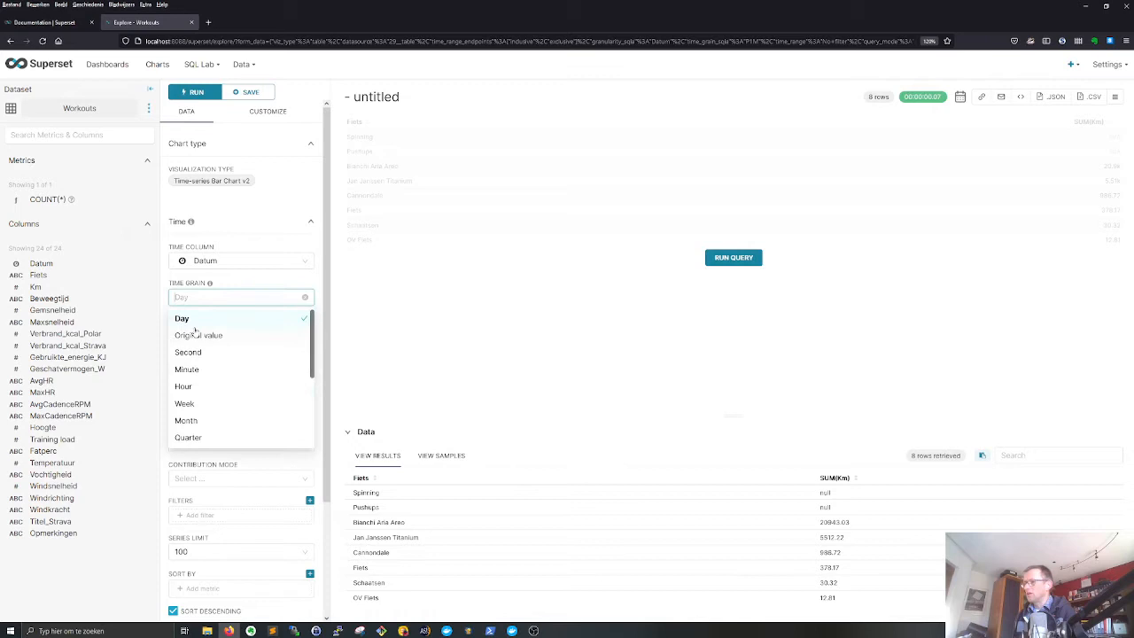
left_click(188, 405)
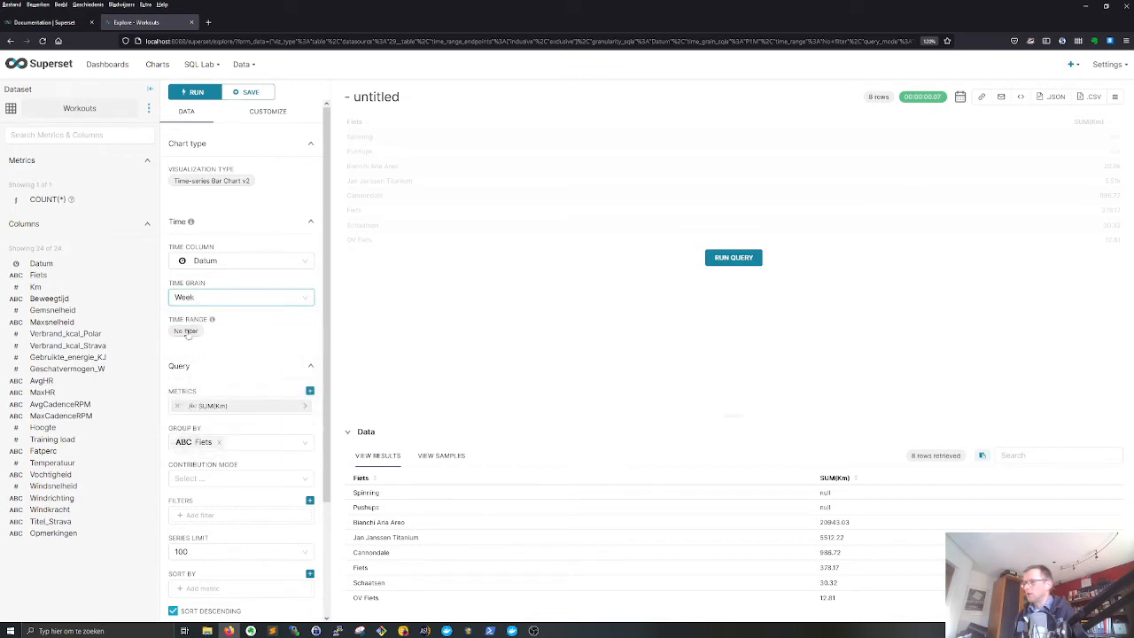
- Run the weekly Time-series Bar Chart v2 query, read its full response, and open the list of datasets
left_click(727, 259)
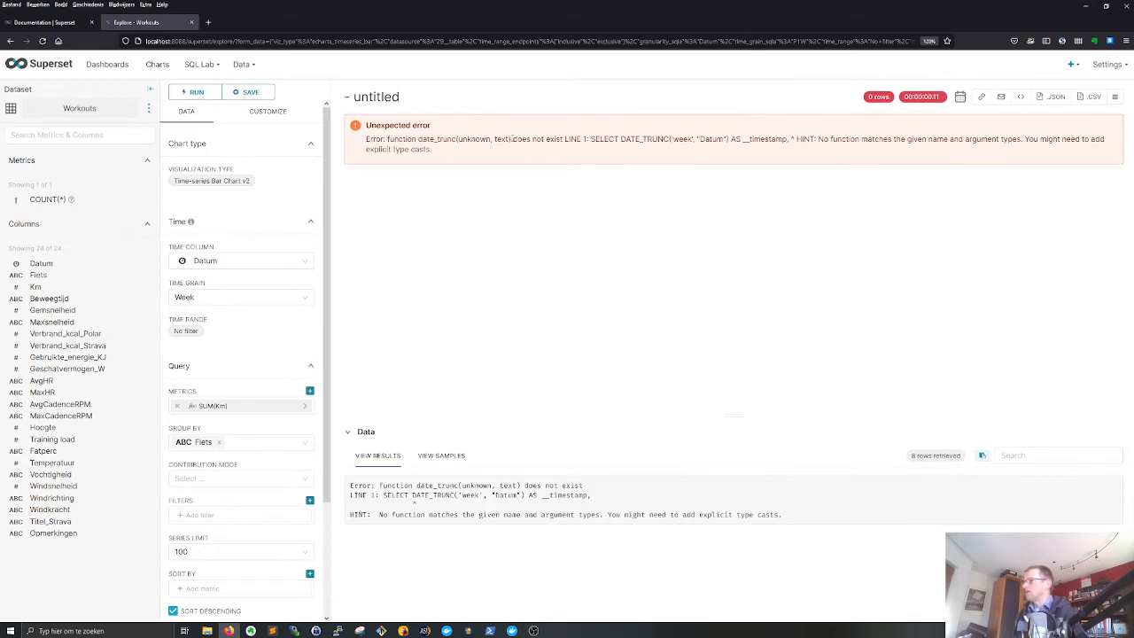
left_click_drag(393, 139, 566, 139)
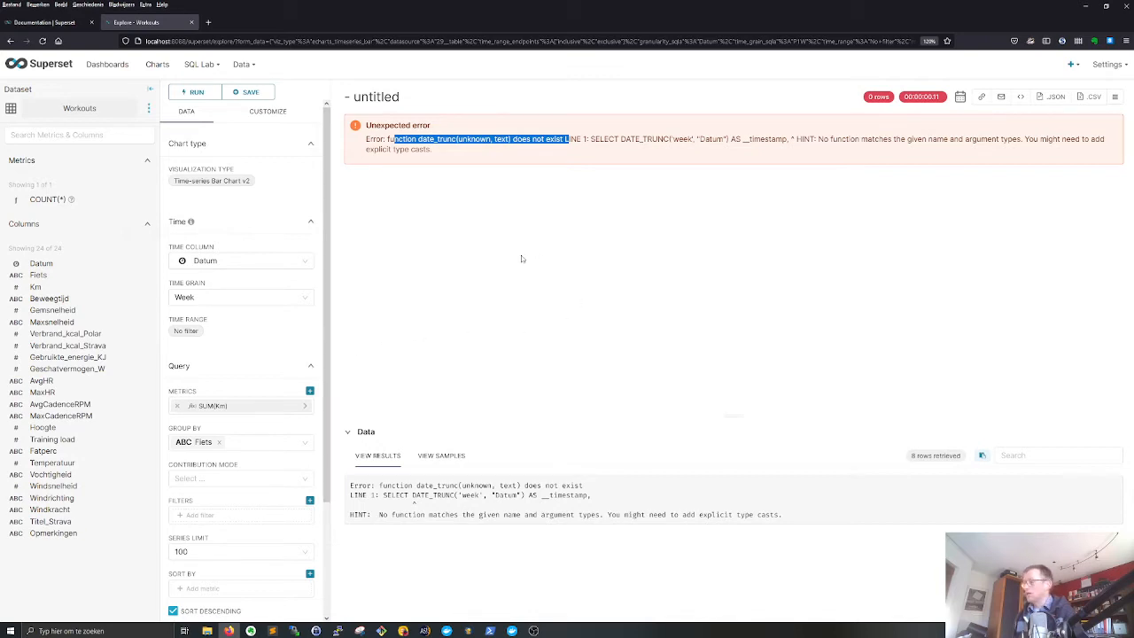
left_click(240, 67)
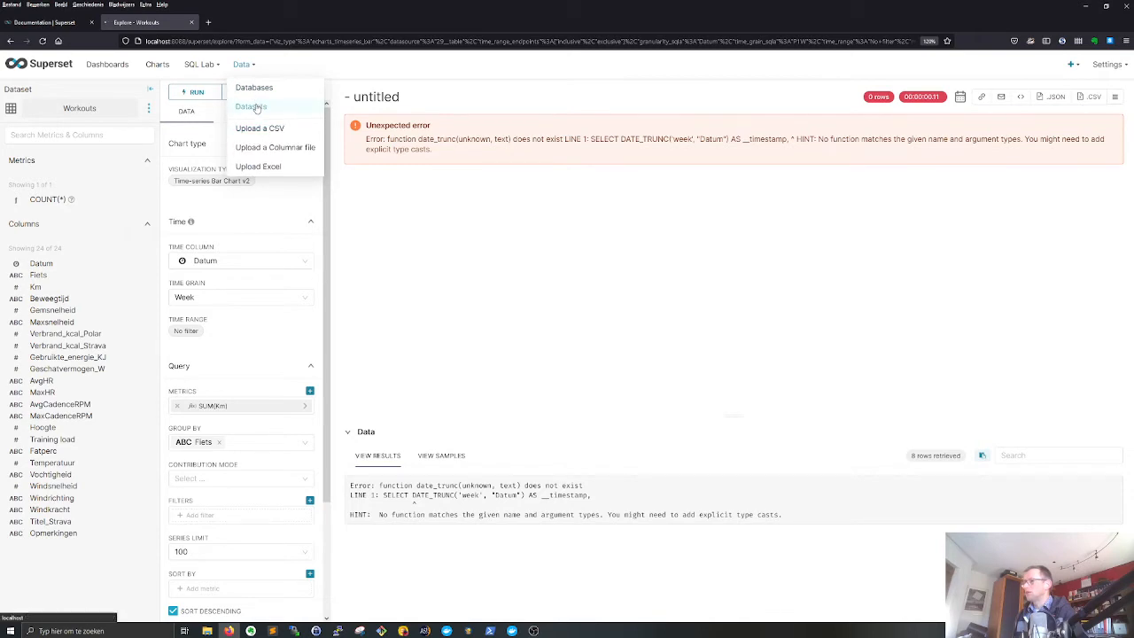
left_click(254, 107)
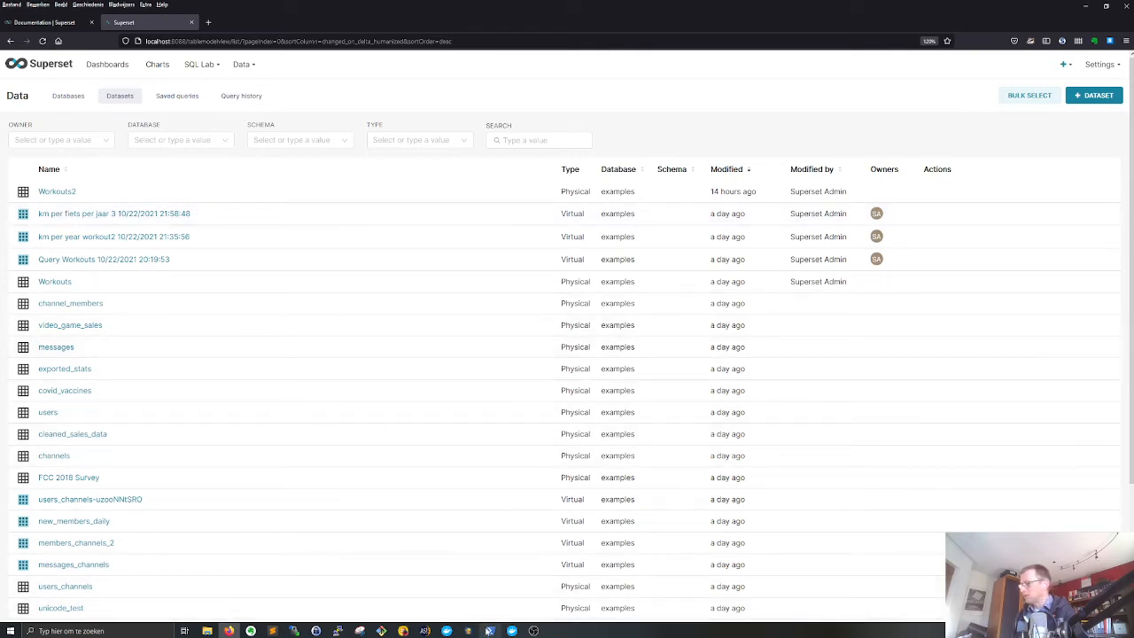
- Switch to PowerShell, exit the current container shell, and re-enter the database container with docker exec -it superset_db bash
left_click(489, 630)
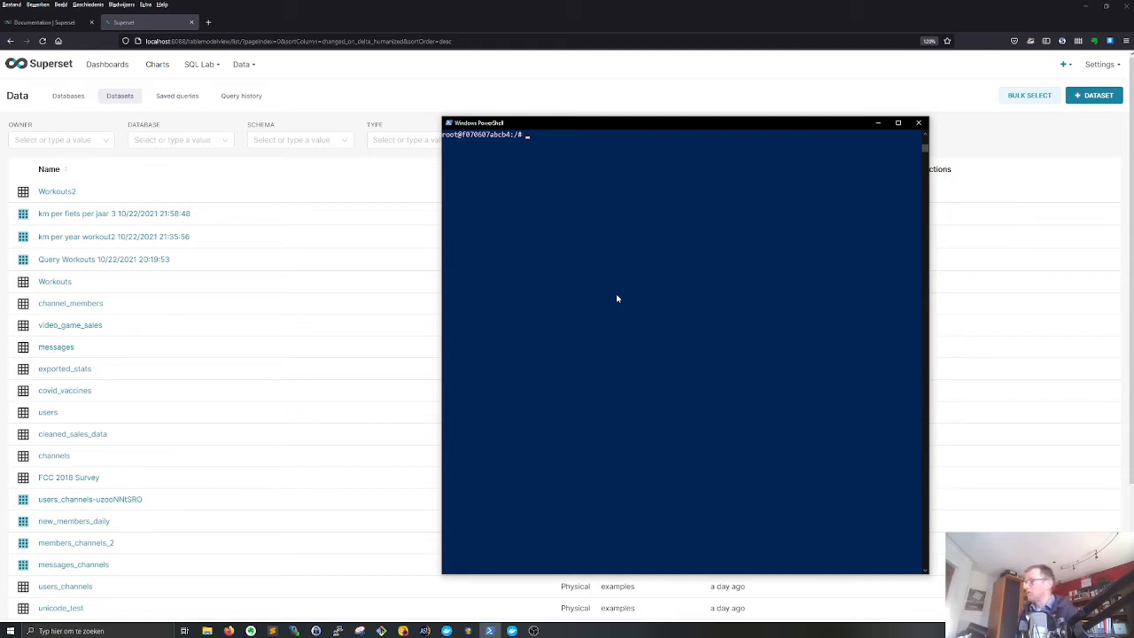
type("psql -h 127.0.0.1 -p 5432 -U superset")
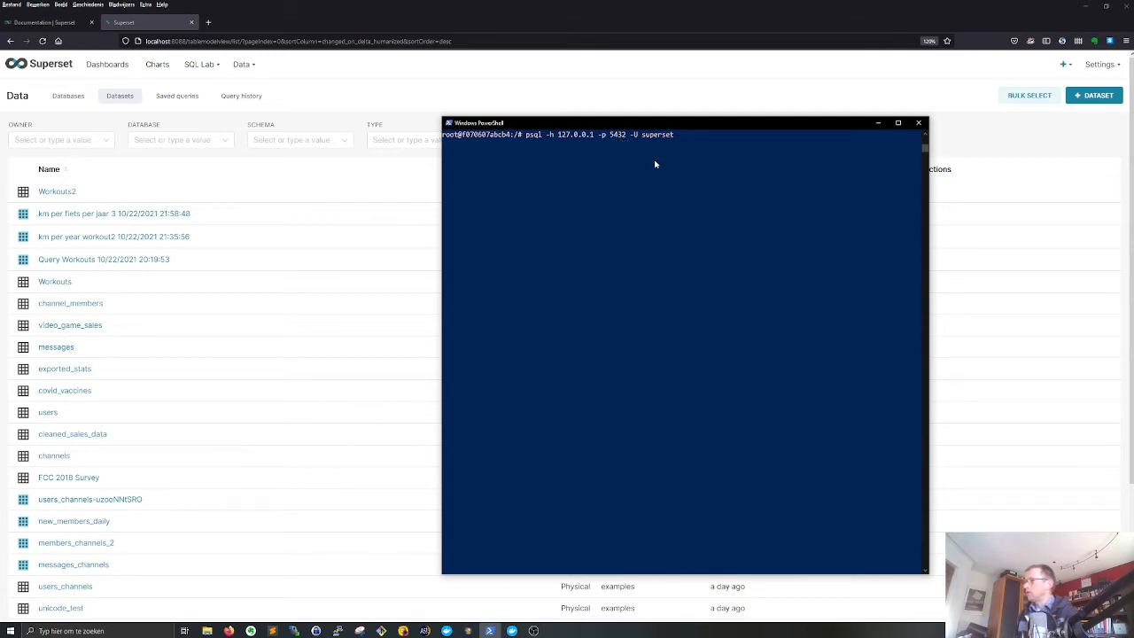
key("Up")
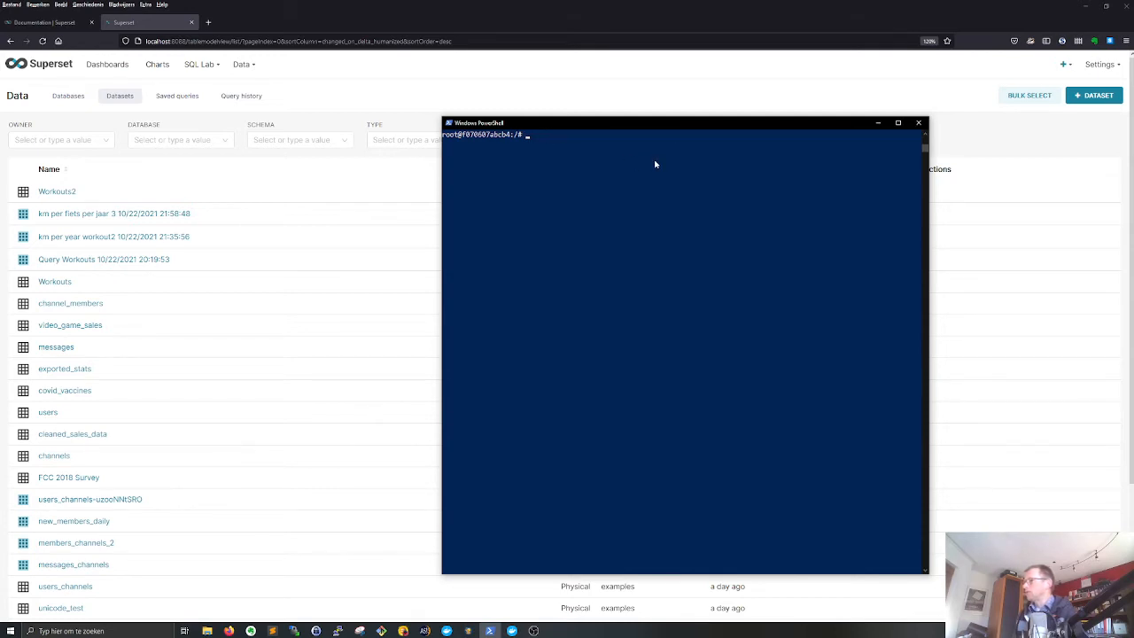
type("exit")
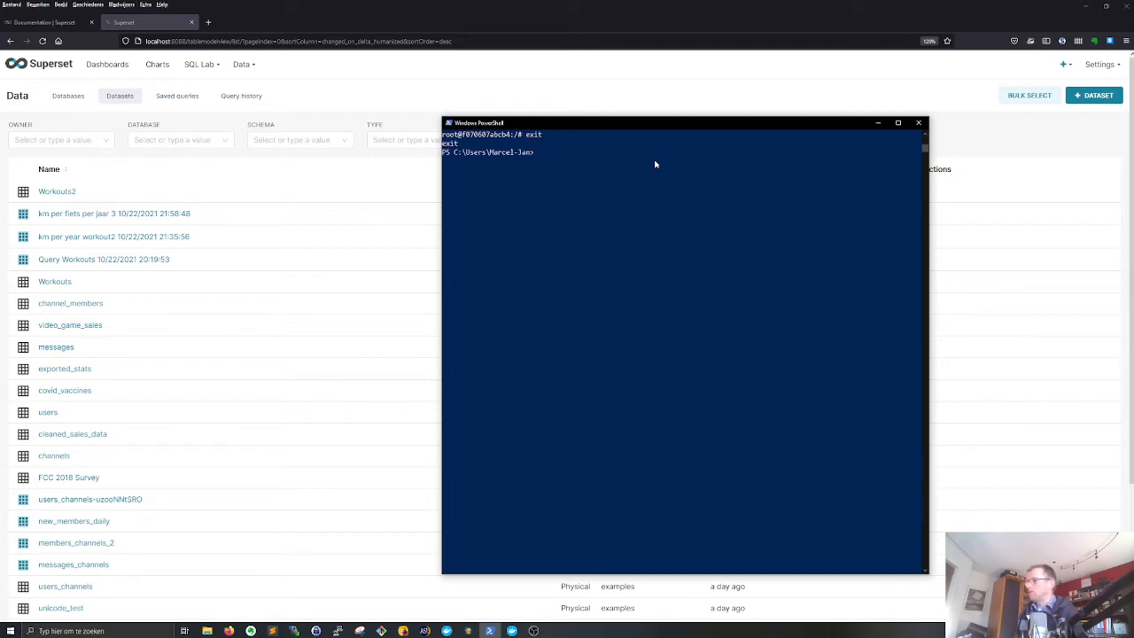
key("Up")
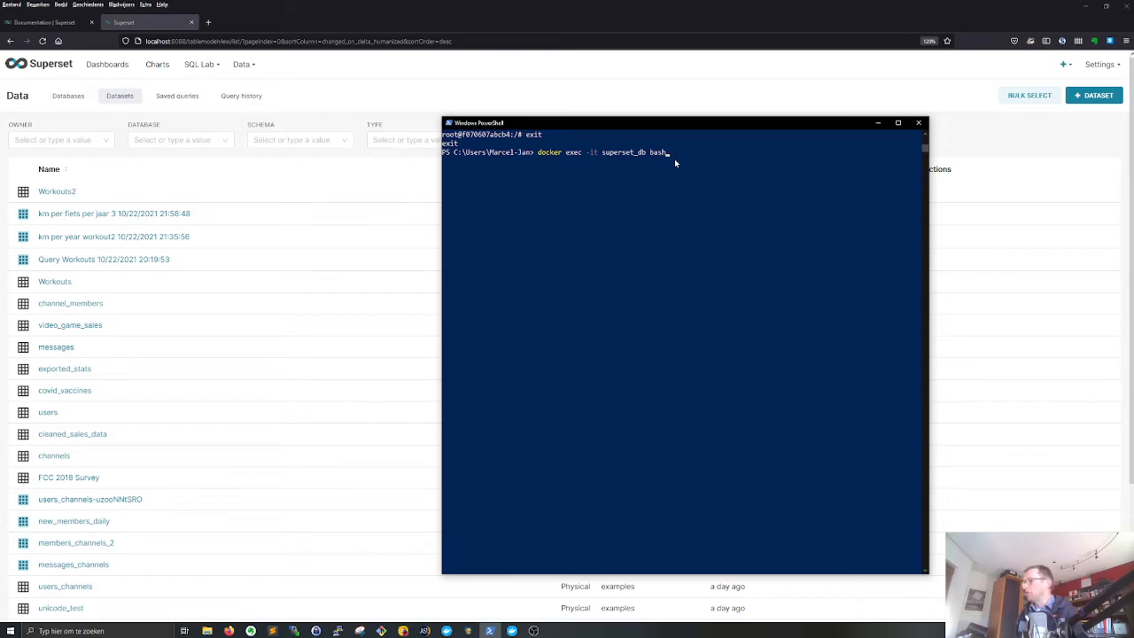
key("Return")
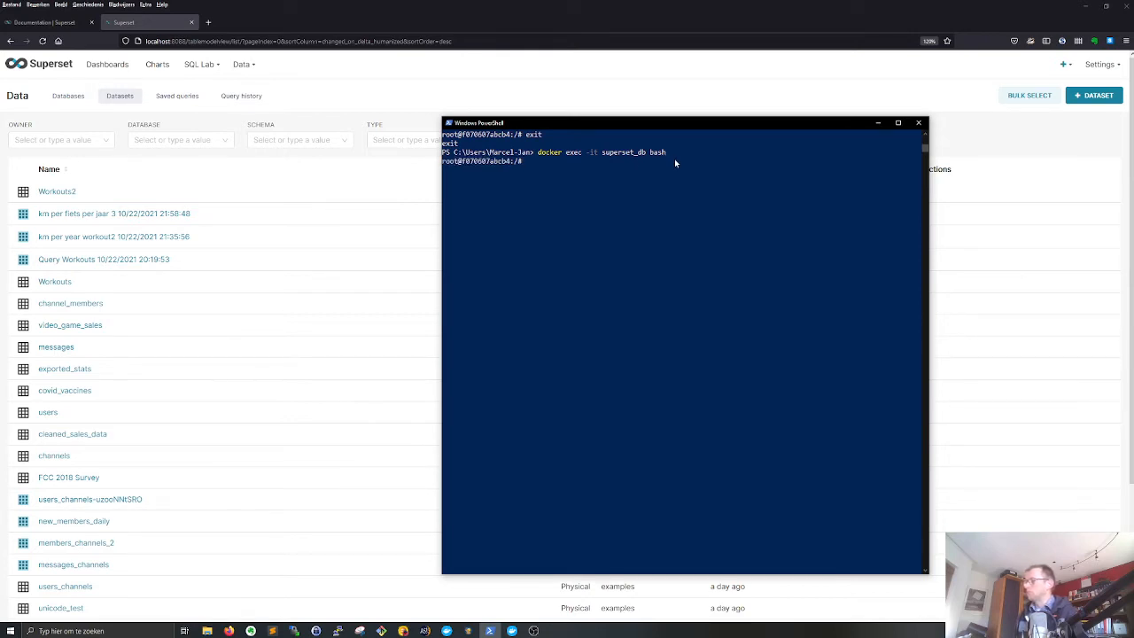
- Connect to the PostgreSQL database with psql -h 127.0.0.1 -p 5432 -U superset
type("exit")
key("BackSpace")
key("BackSpace")
key("BackSpace")
key("BackSpace")
type("clear")
key("Up")
key("Return")
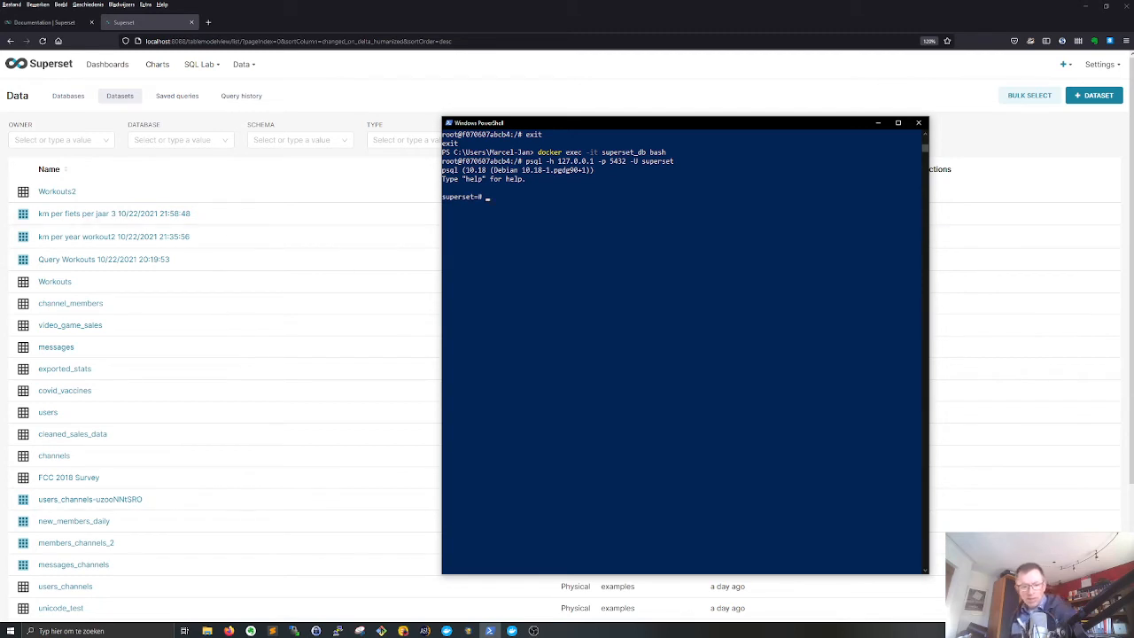
- List the database relations with \d, highlight the Workouts table, and quit the listing
key("alt+Tab")
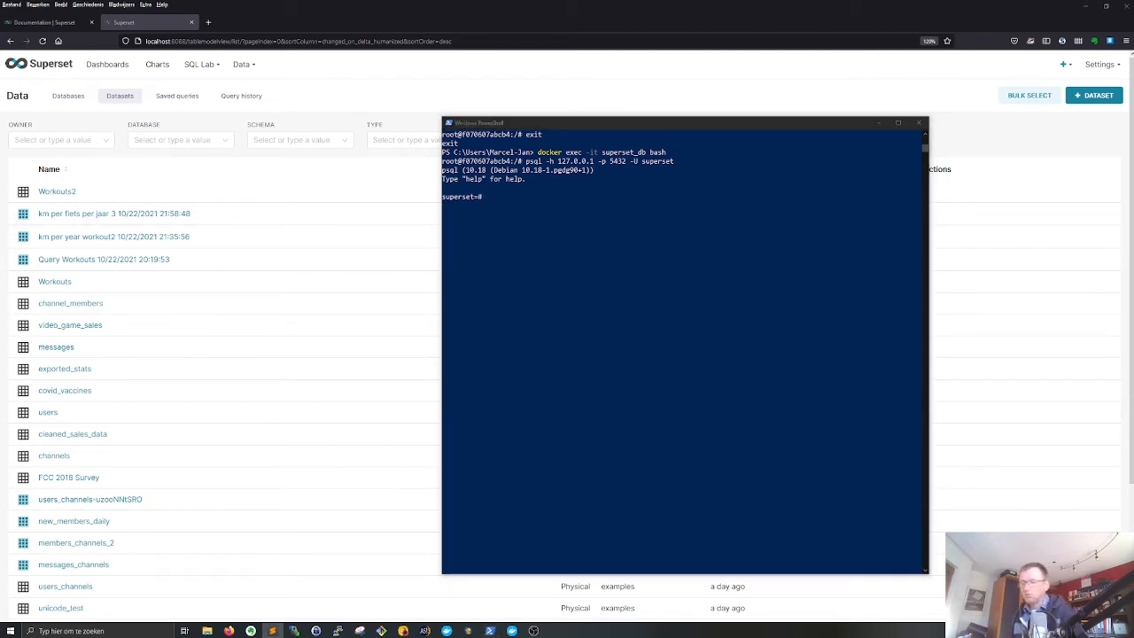
left_click(575, 229)
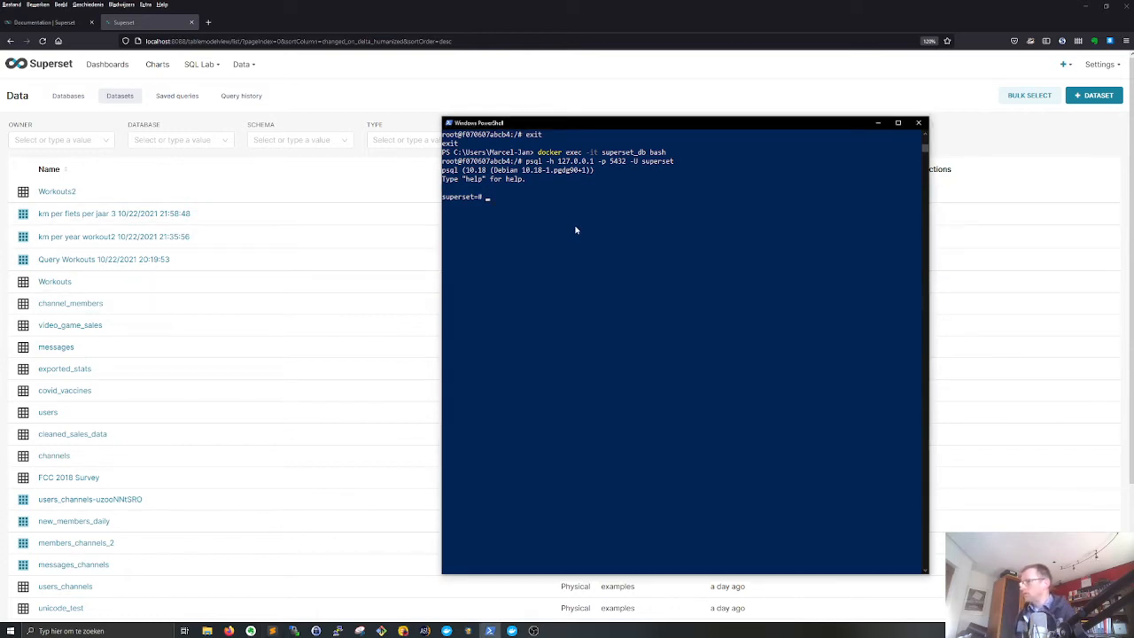
type("\\d")
key("Return")
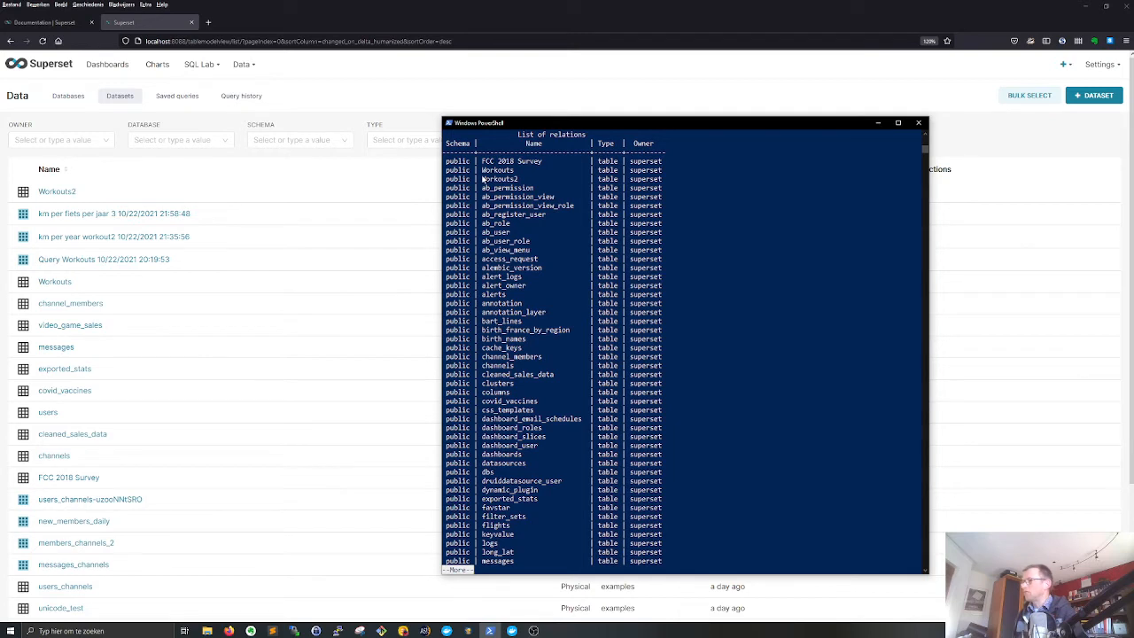
left_click_drag(483, 178, 515, 171)
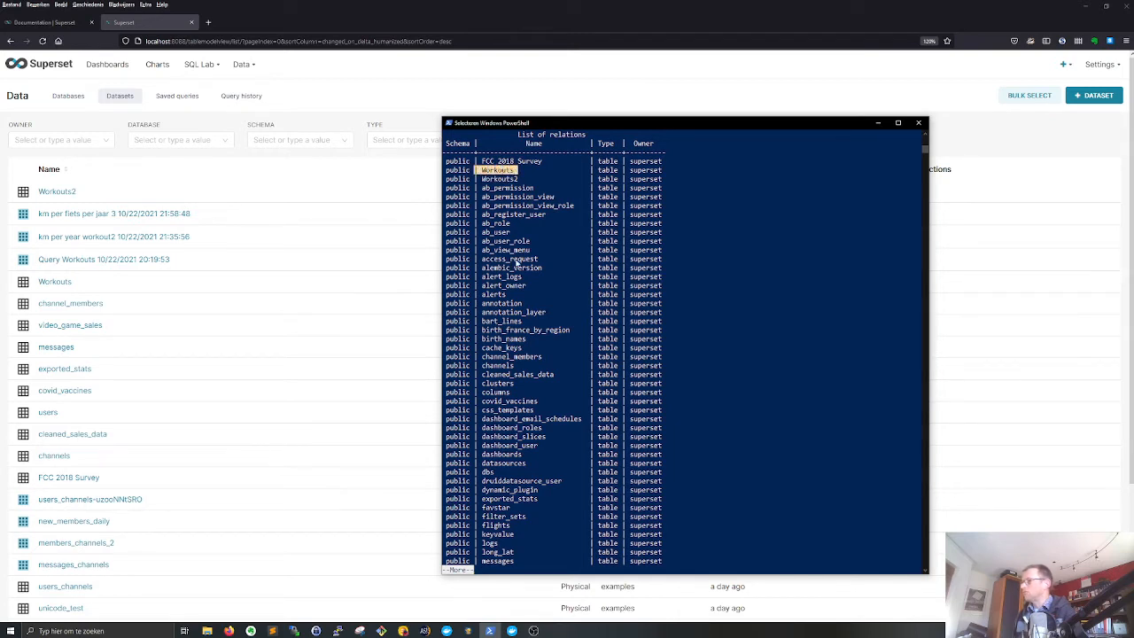
key("q")
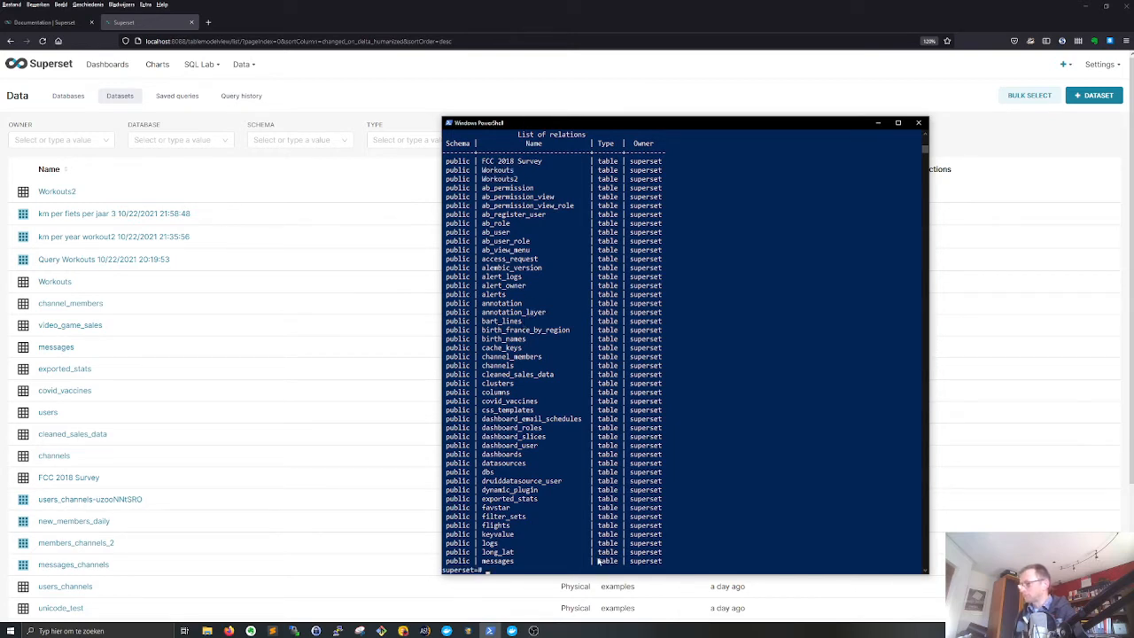
- Switch back to Superset in the browser and open the Workouts2 dataset from the datasets list
left_click(273, 631)
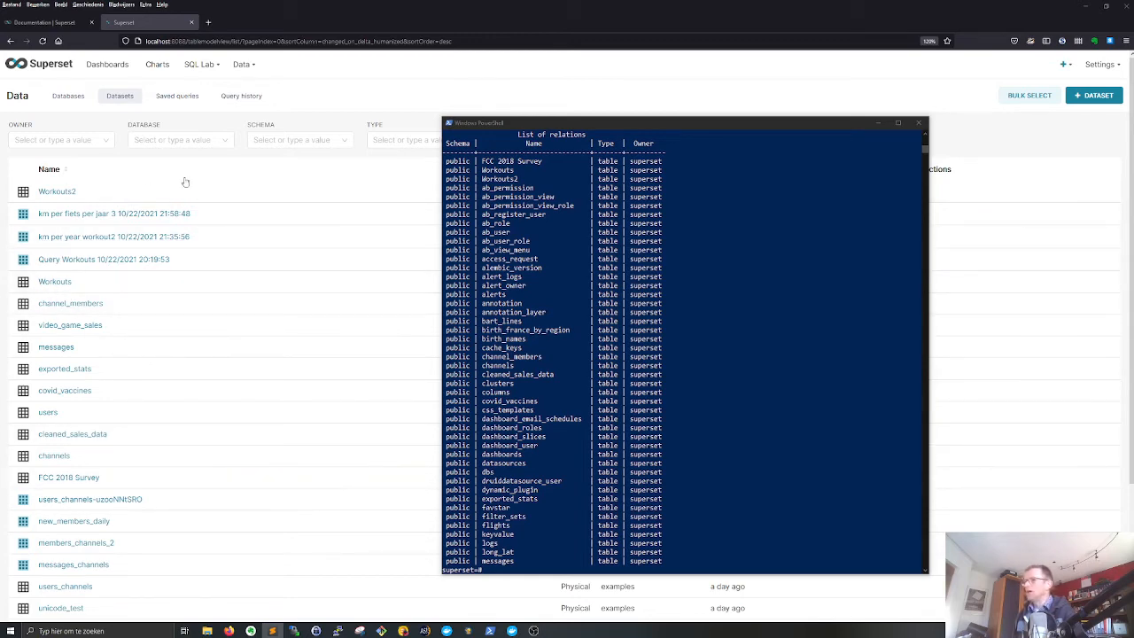
left_click(50, 168)
left_click(62, 190)
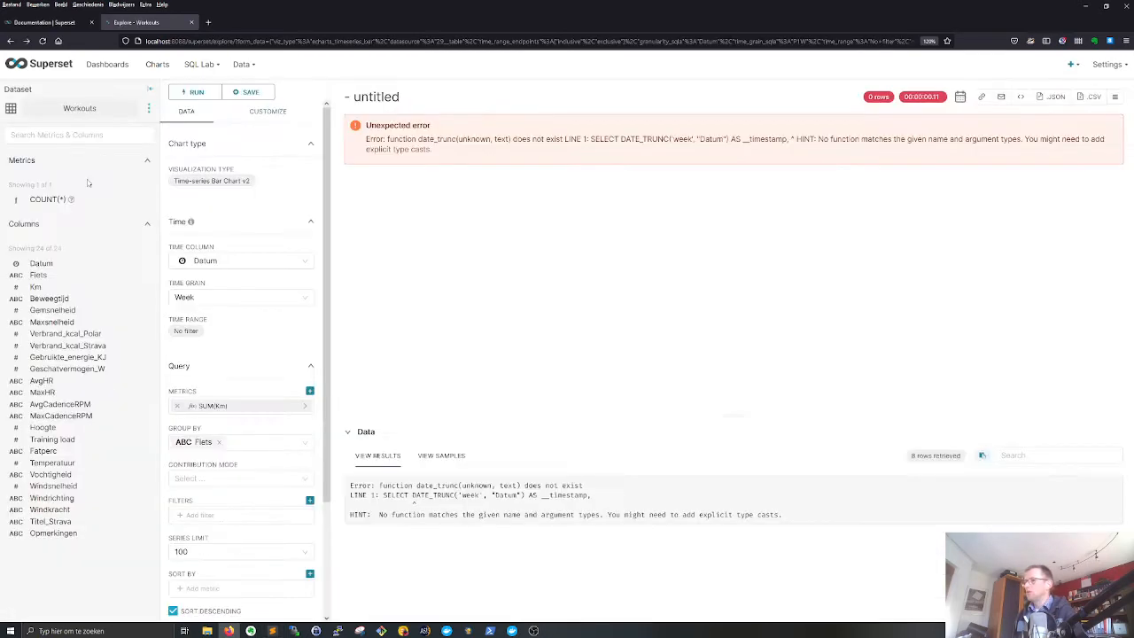
mouse_move(243, 65)
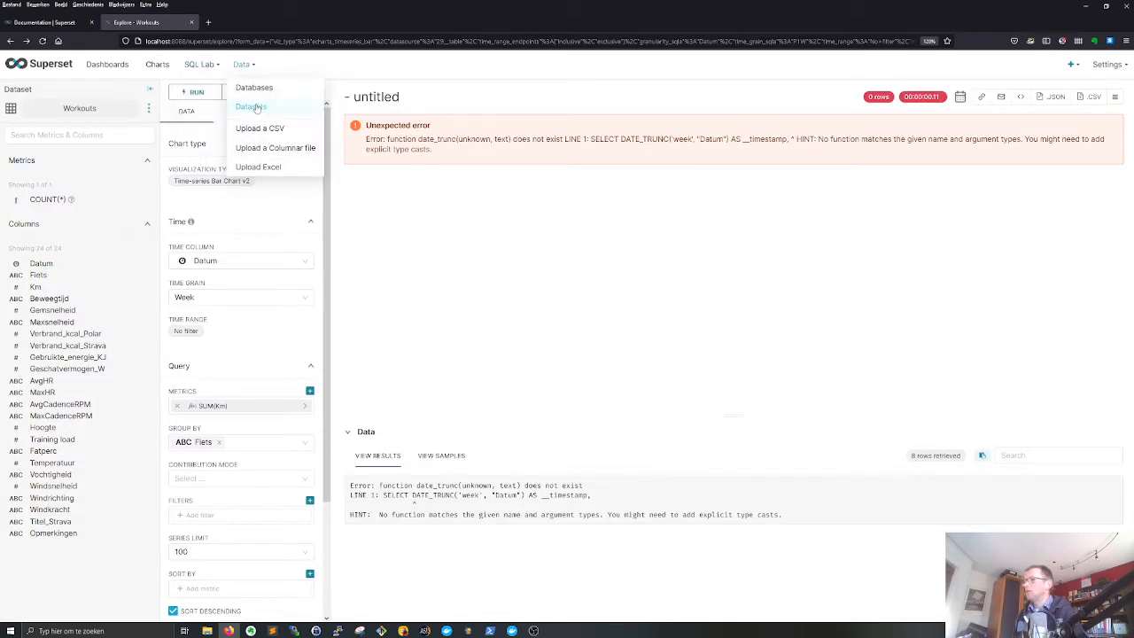
left_click(254, 106)
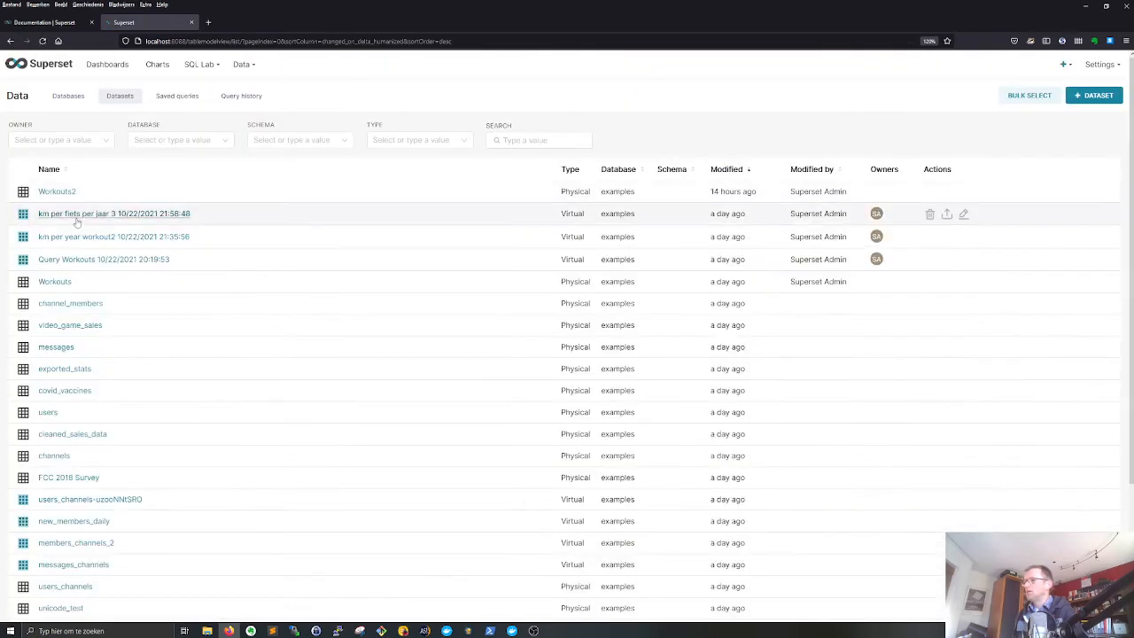
left_click(57, 193)
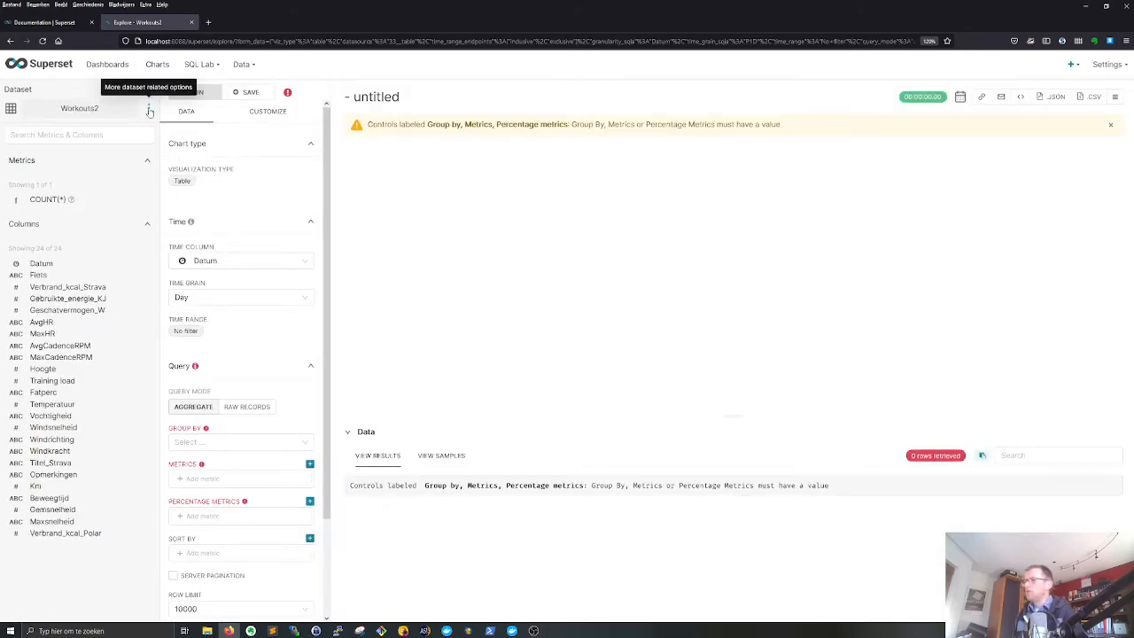
- Inspect the column data types of Workouts2 in the dataset editor, especially Datum, and close it without saving
left_click(148, 108)
left_click(170, 127)
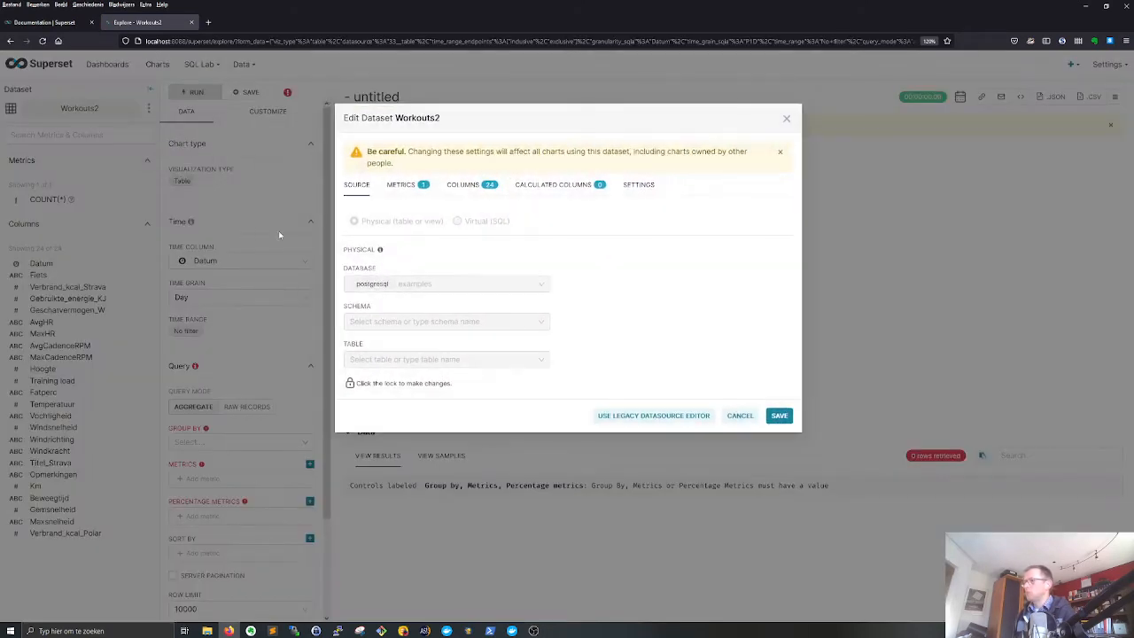
left_click(469, 184)
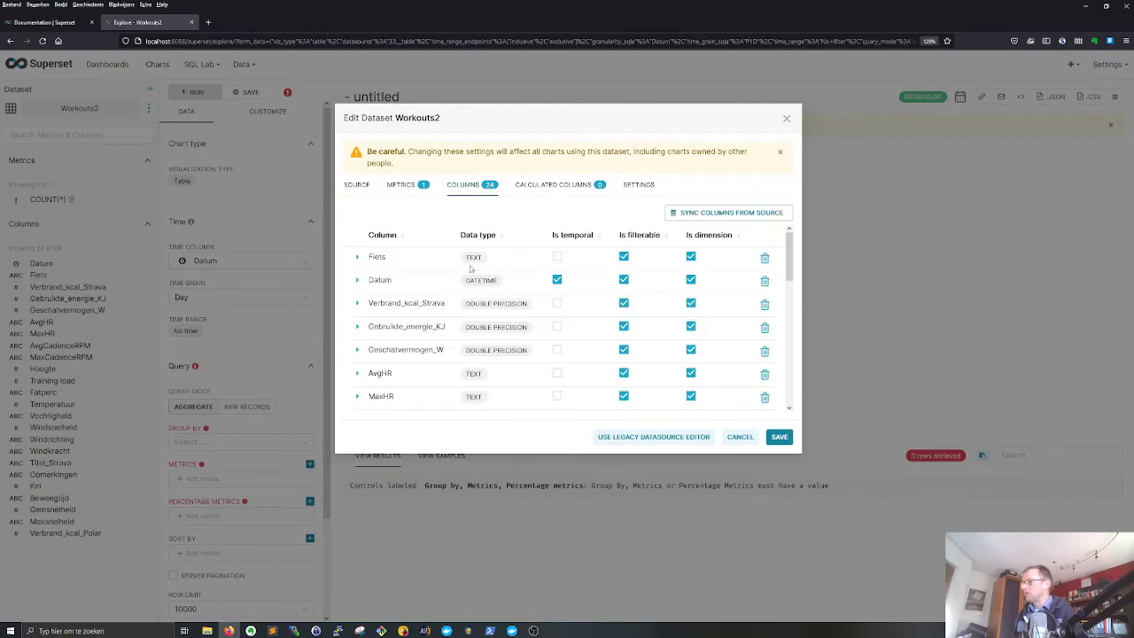
left_click_drag(467, 280, 495, 283)
left_click(508, 283)
left_click(742, 438)
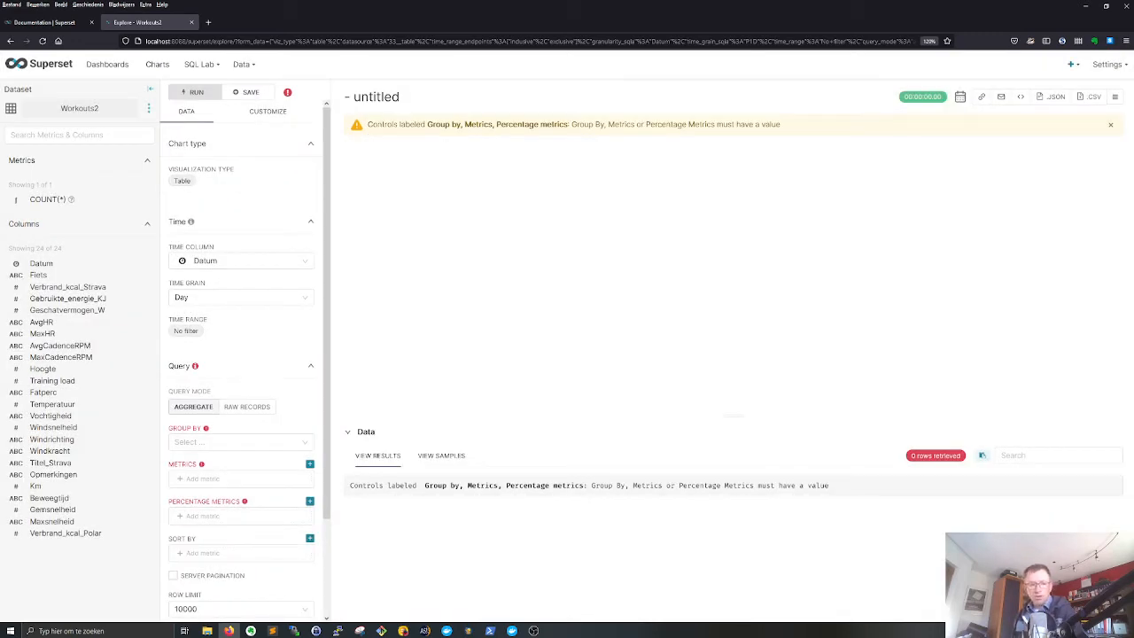
- Create a new dashboard, title it My Workout Insights, and save it
left_click(105, 71)
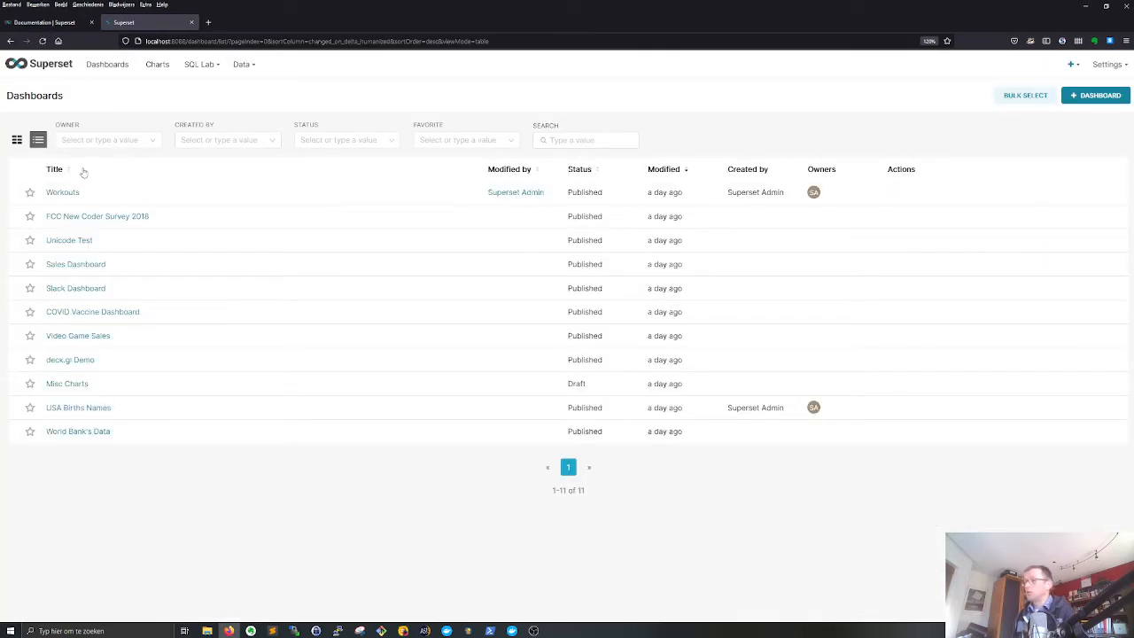
left_click(1098, 98)
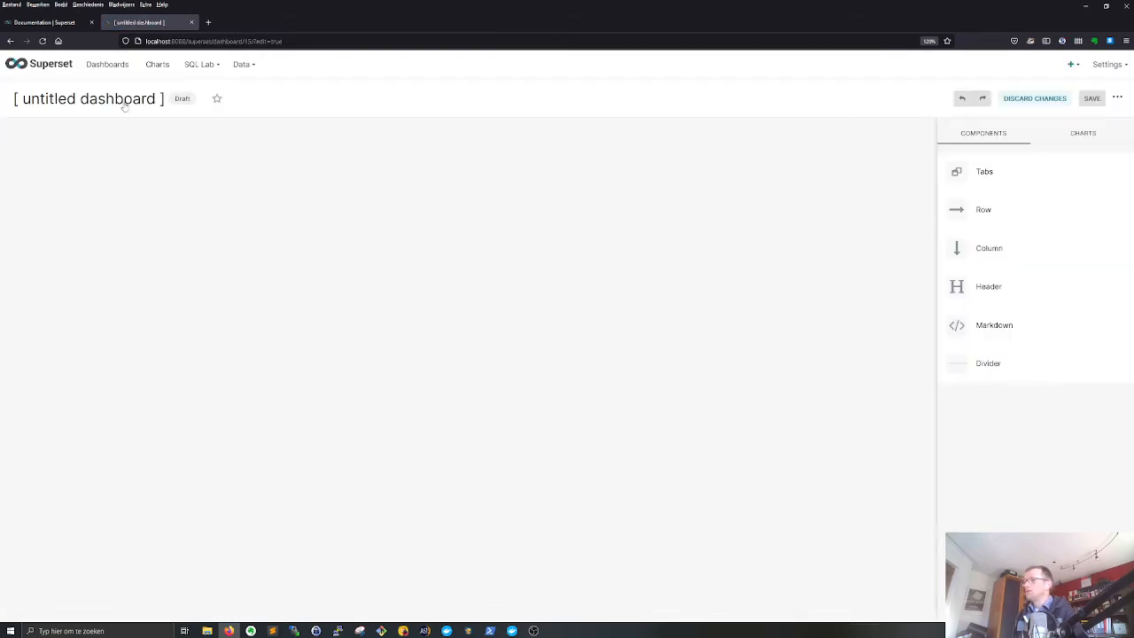
left_click(124, 103)
key("ctrl+a")
type("My ")
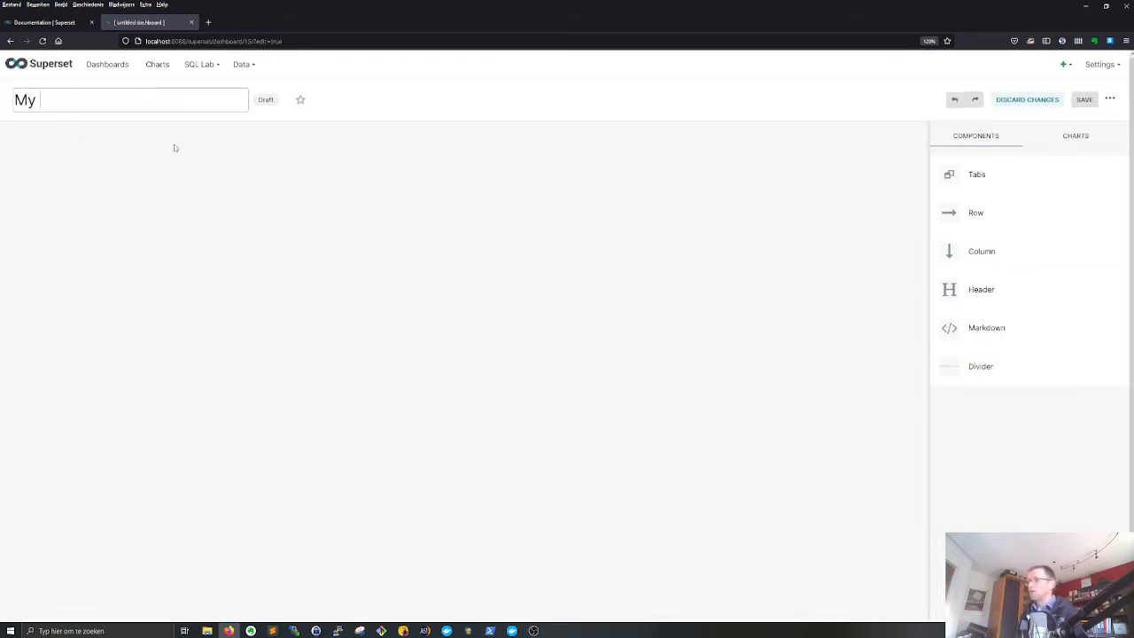
type("Sport da")
key("BackSpace")
key("BackSpace")
key("BackSpace")
key("BackSpace")
key("BackSpace")
key("BackSpace")
key("BackSpace")
key("BackSpace")
type("Workout ")
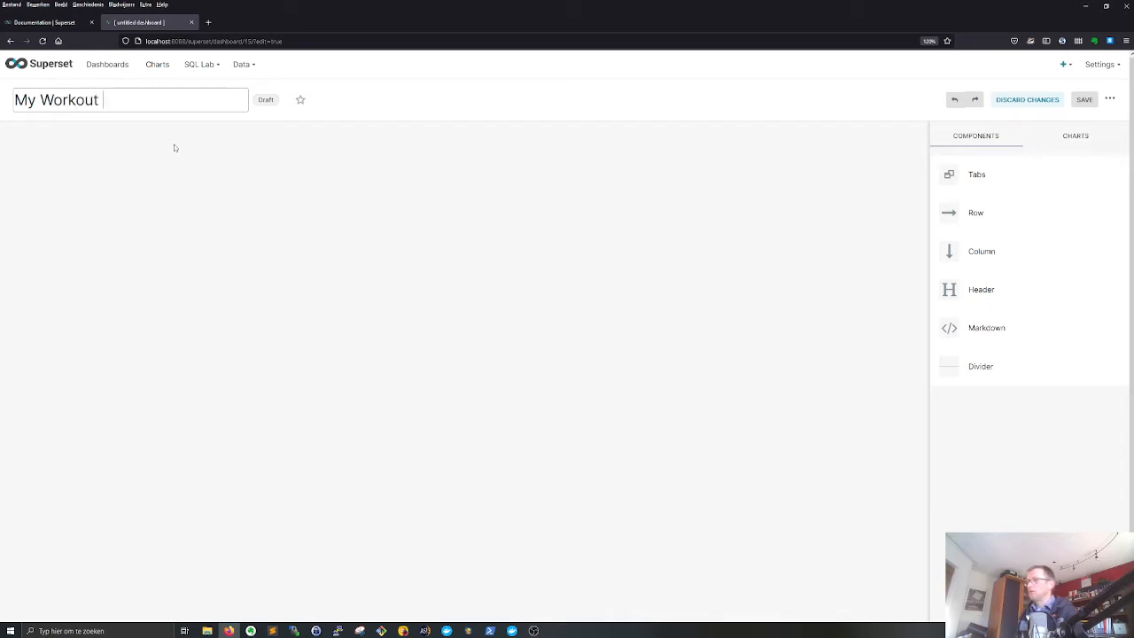
type("Insights")
key("Return")
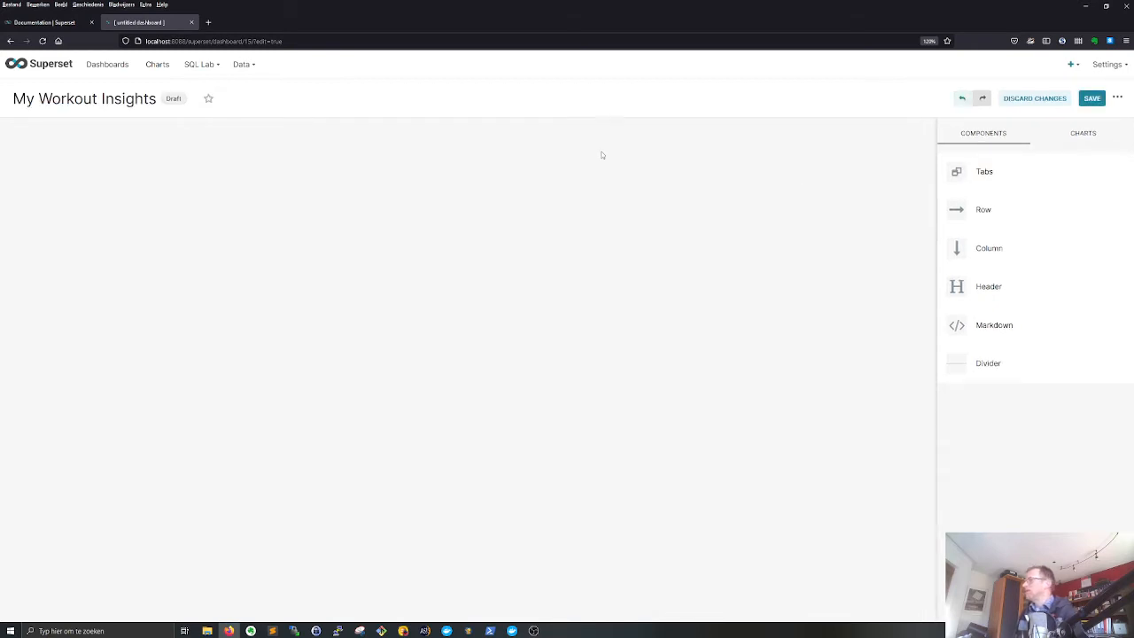
left_click(1092, 98)
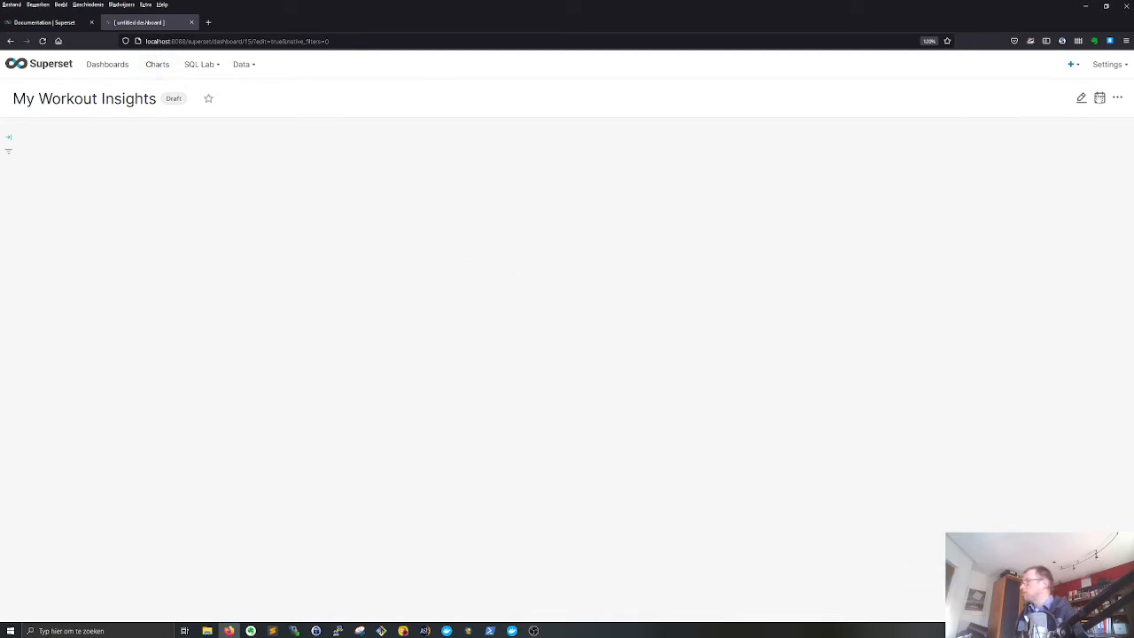
- Reopen the My Workout Insights dashboard for editing and look over its available charts and layout components
left_click(1082, 99)
left_click(1082, 134)
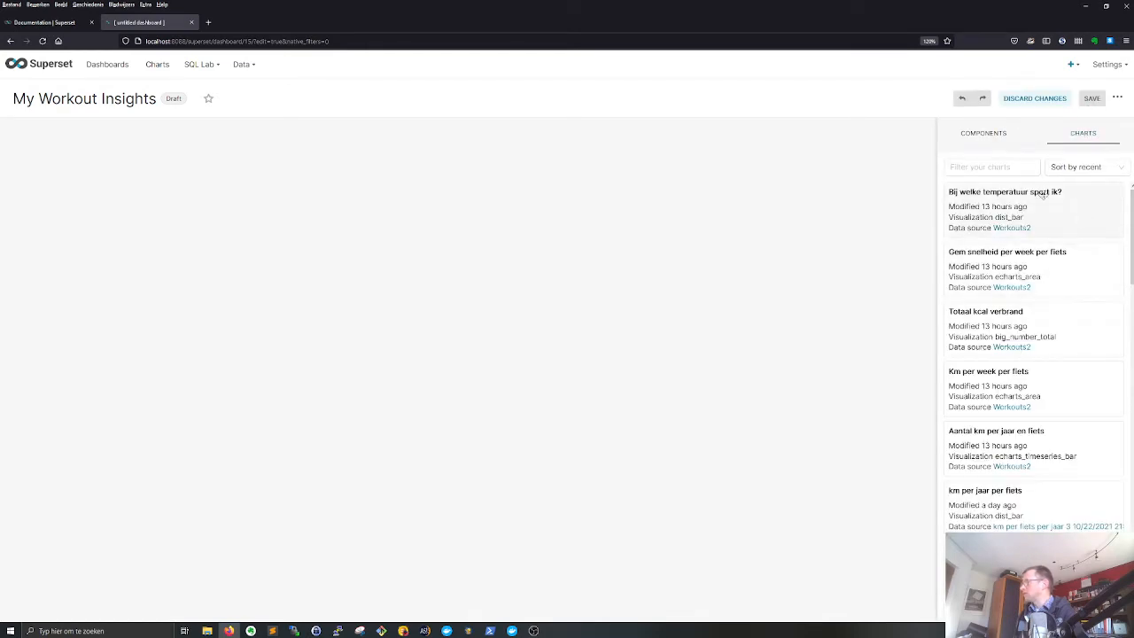
left_click(1001, 138)
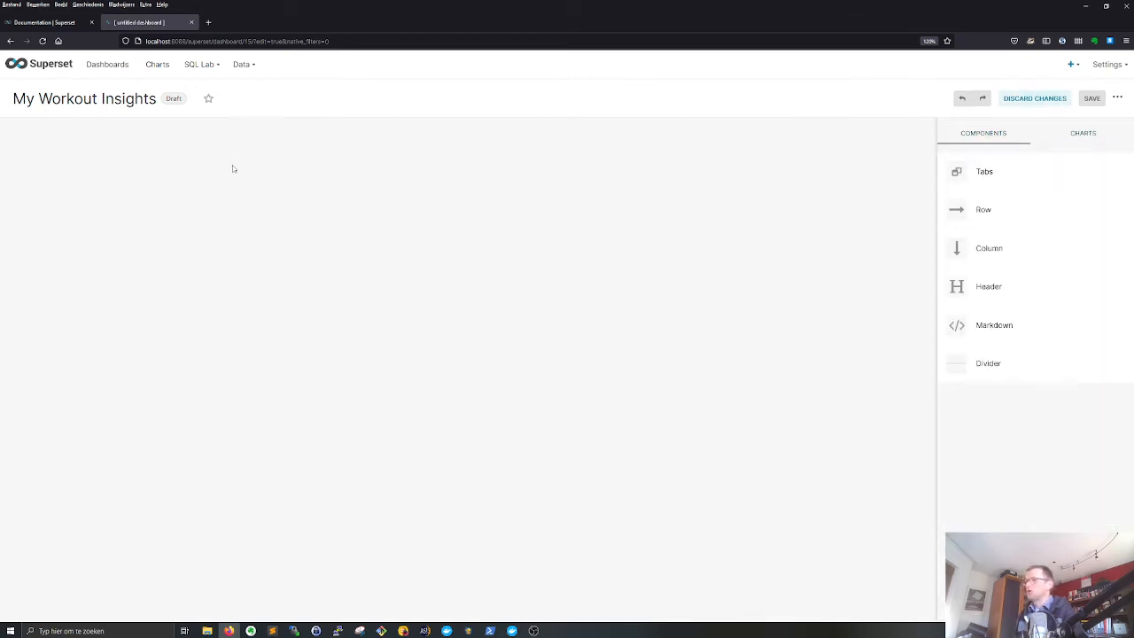
- Create a new chart from the Workouts2 dataset using the Time-series Bar Chart v2 type
left_click(165, 67)
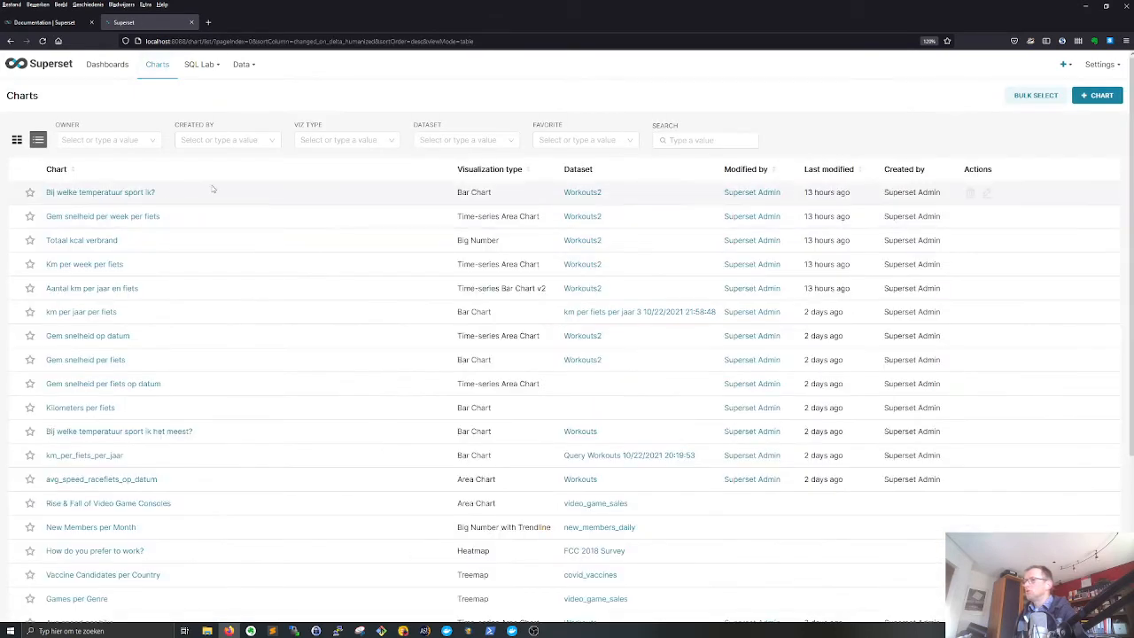
left_click(1098, 95)
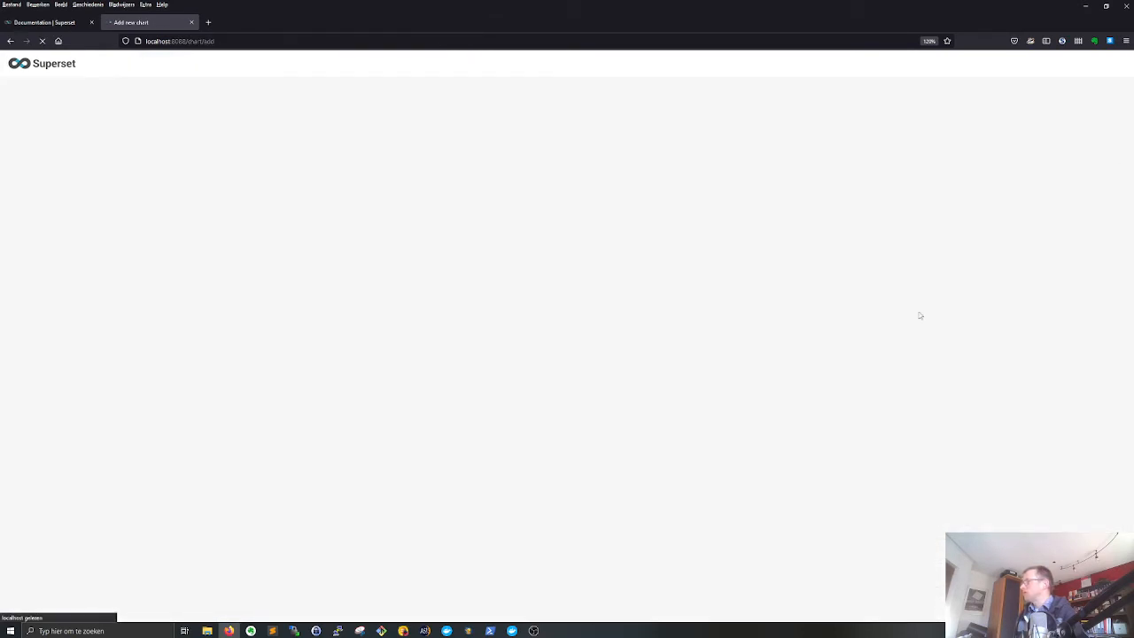
left_click(358, 138)
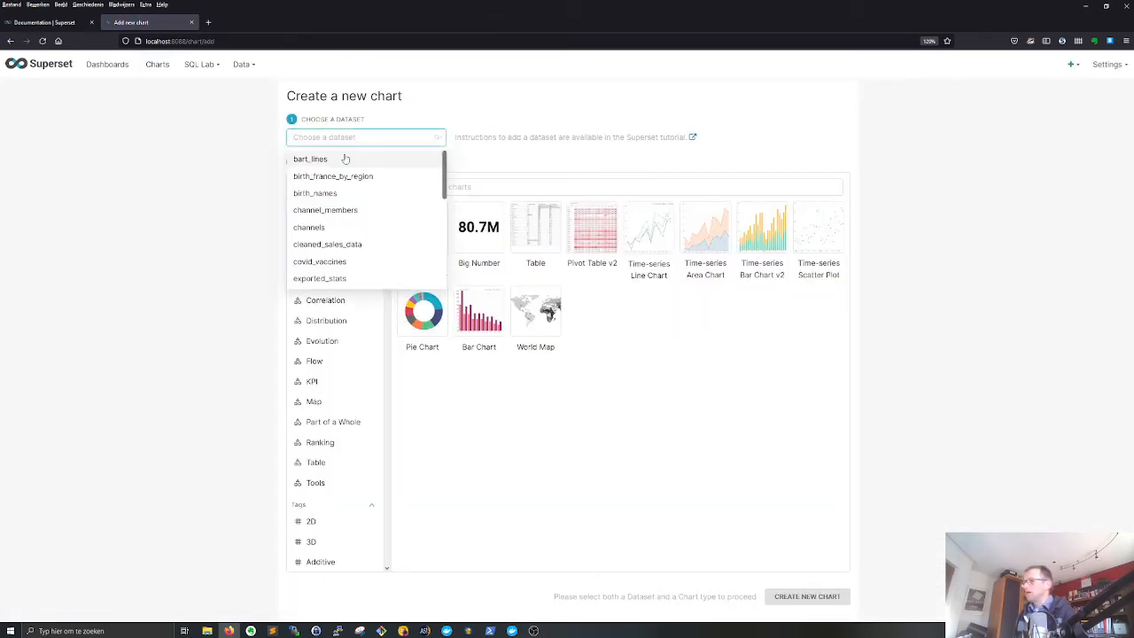
scroll(343, 229, "down", 10)
left_click(312, 278)
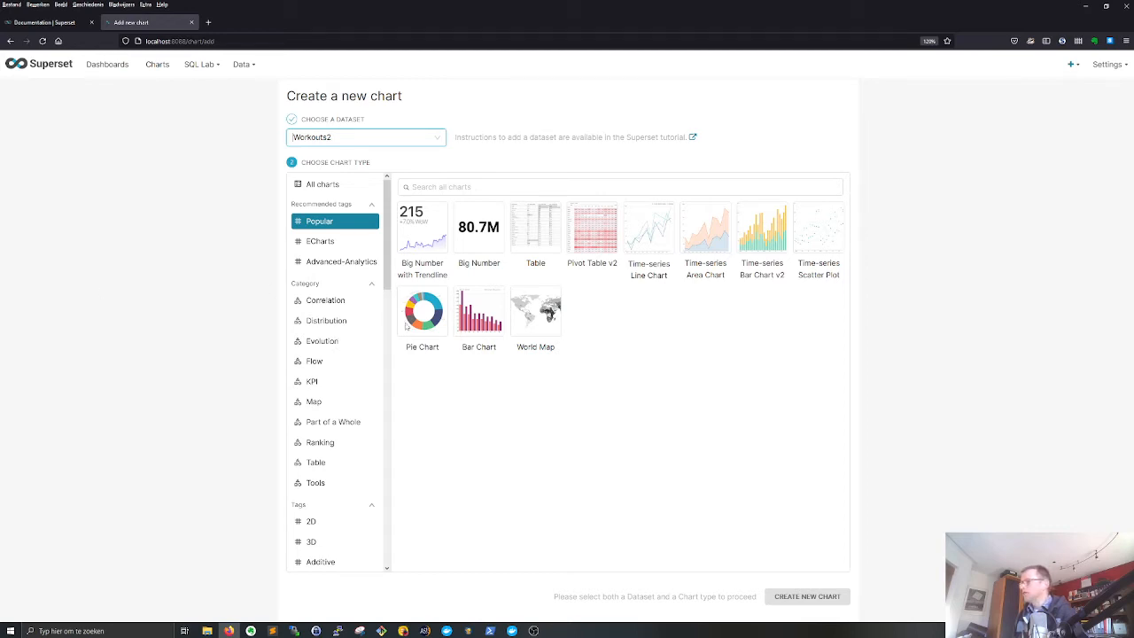
left_click(768, 237)
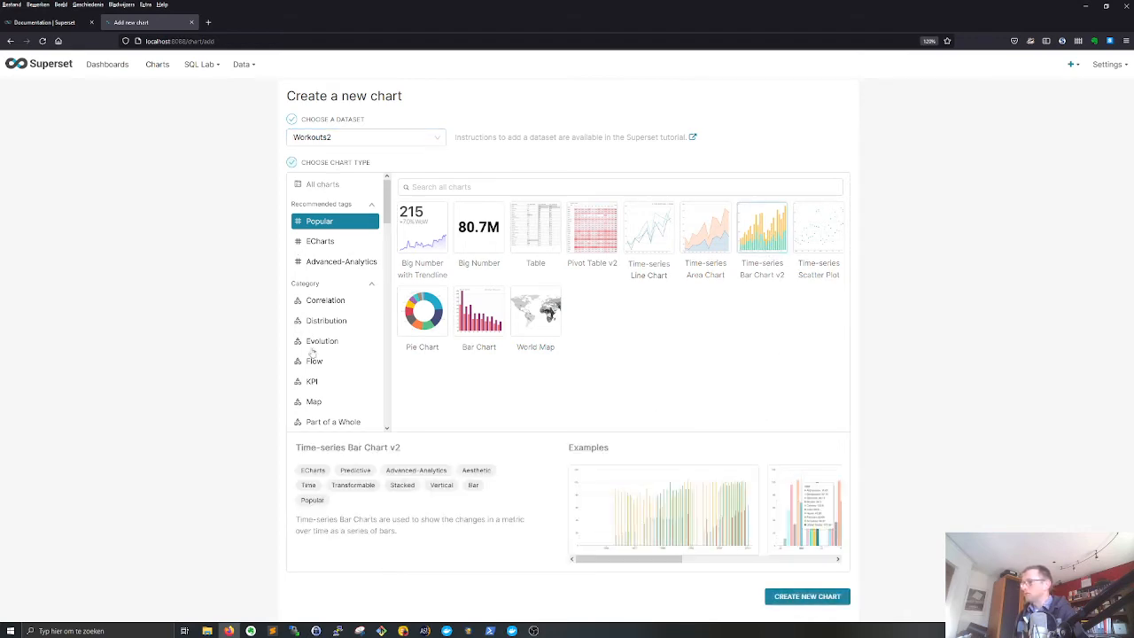
left_click(339, 243)
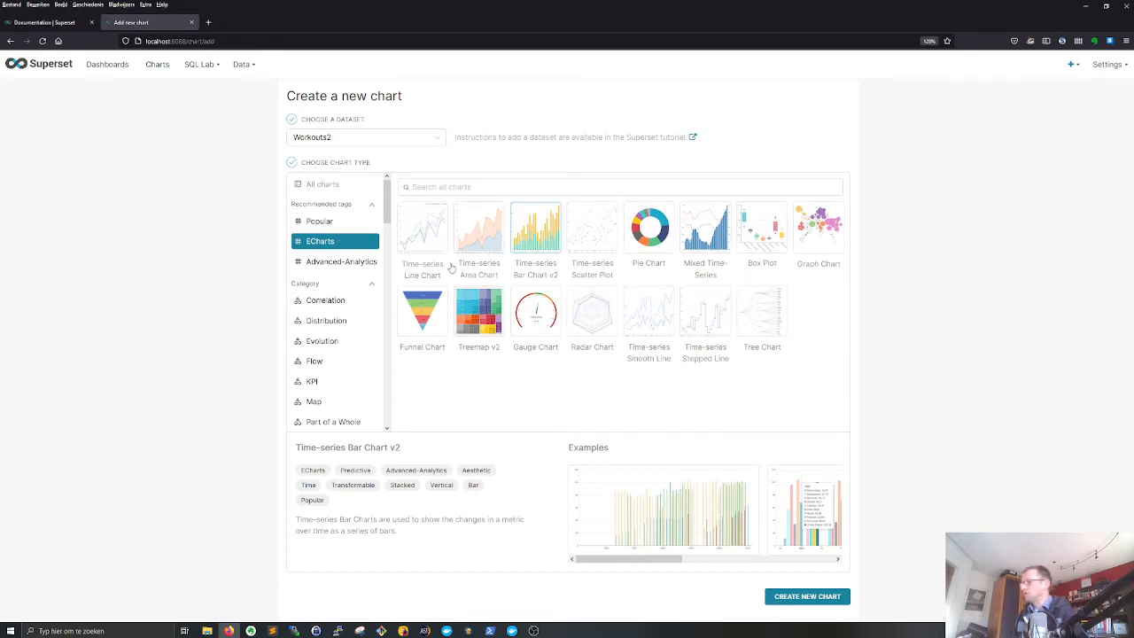
left_click(324, 227)
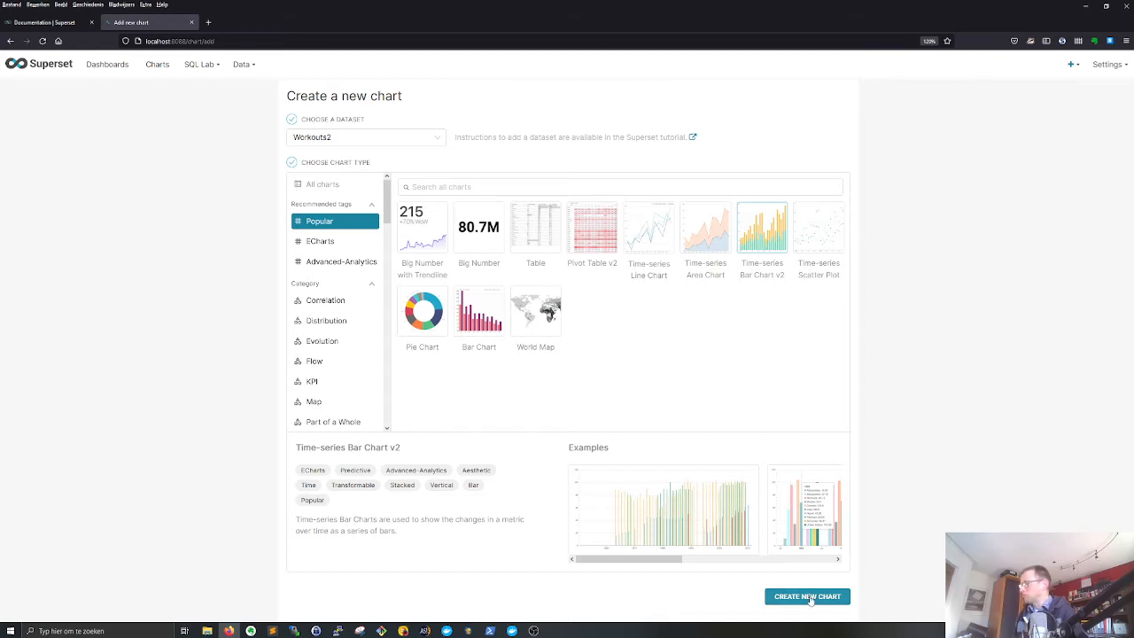
left_click(807, 596)
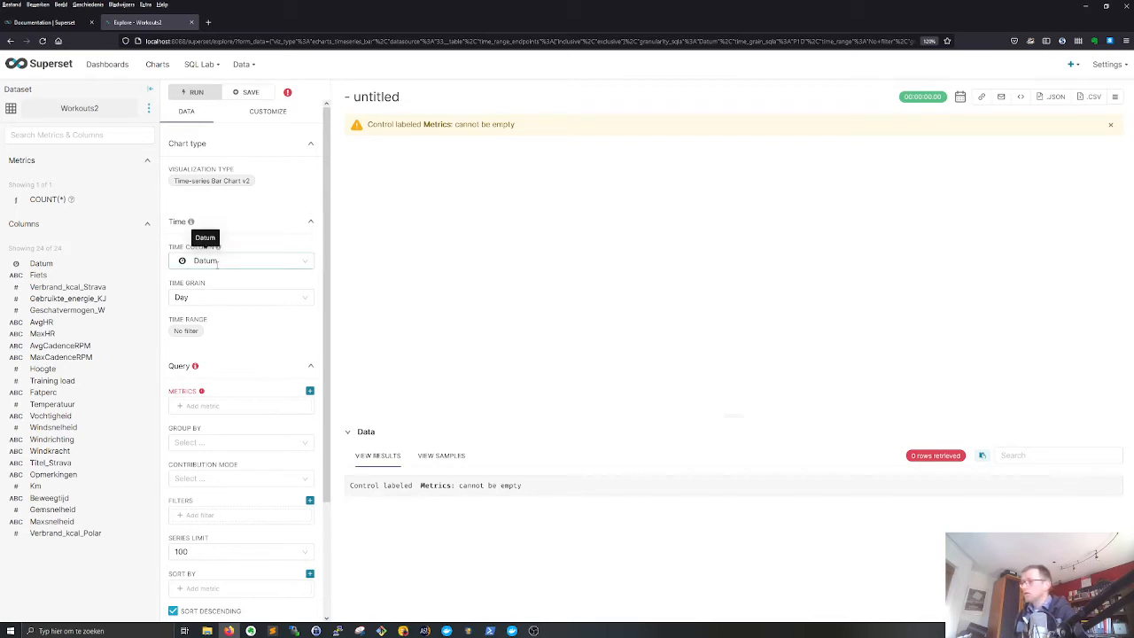
- Set the chart's time grain to Year for the Datum time column
left_click(201, 297)
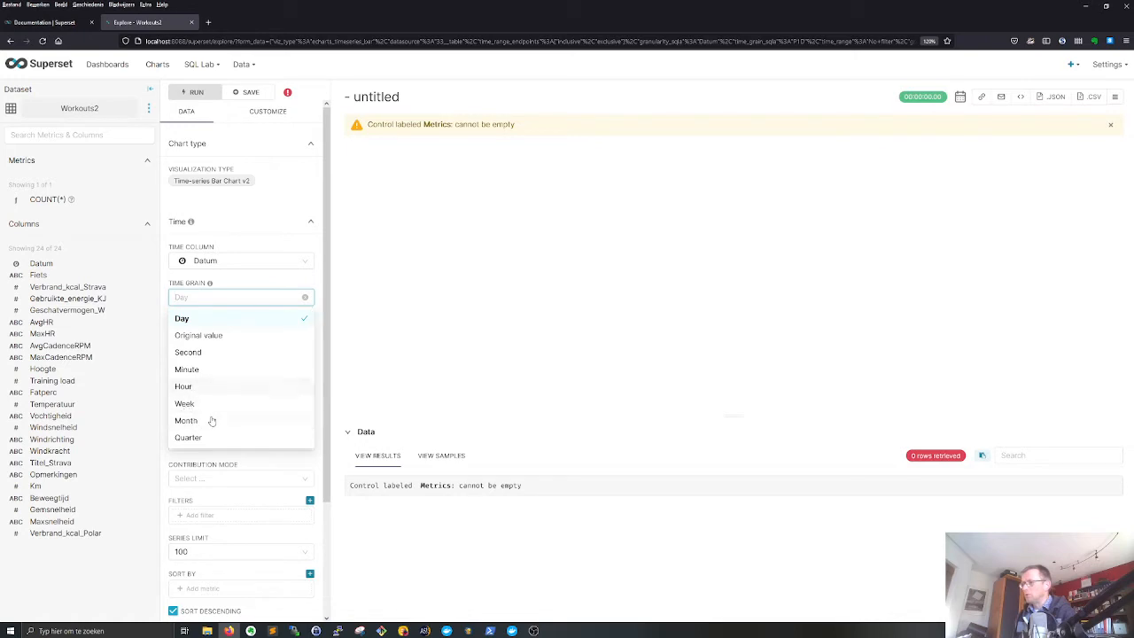
scroll(199, 421, "down", 1)
left_click(183, 438)
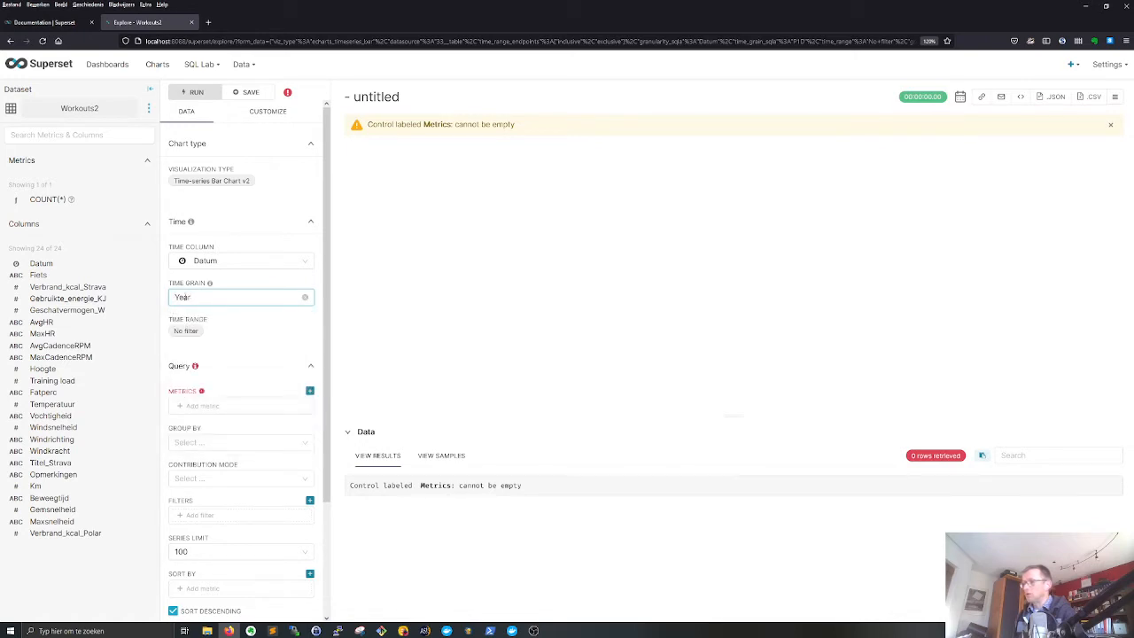
- Add a simple metric that aggregates the Km column with SUM and run the query
left_click(205, 406)
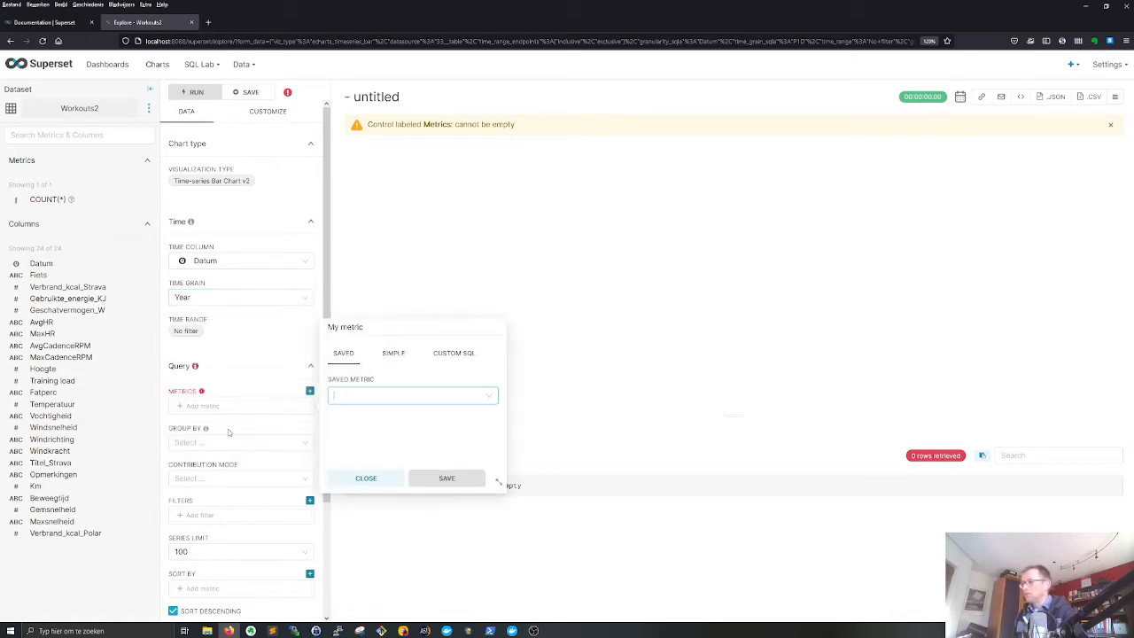
left_click(394, 354)
left_click(365, 396)
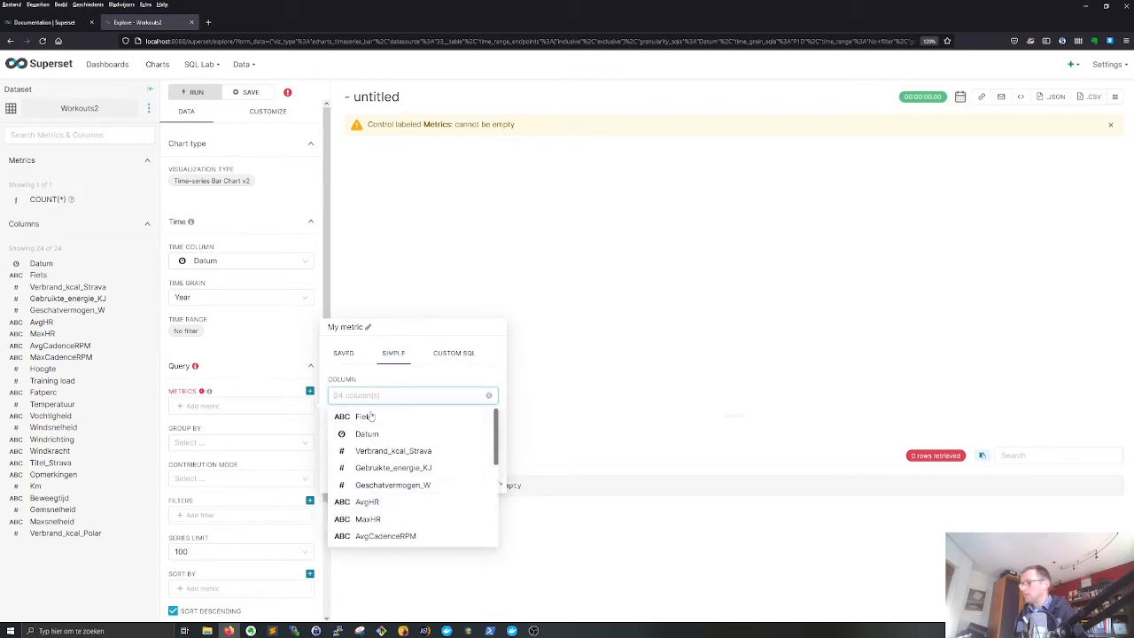
scroll(379, 496, "down", 5)
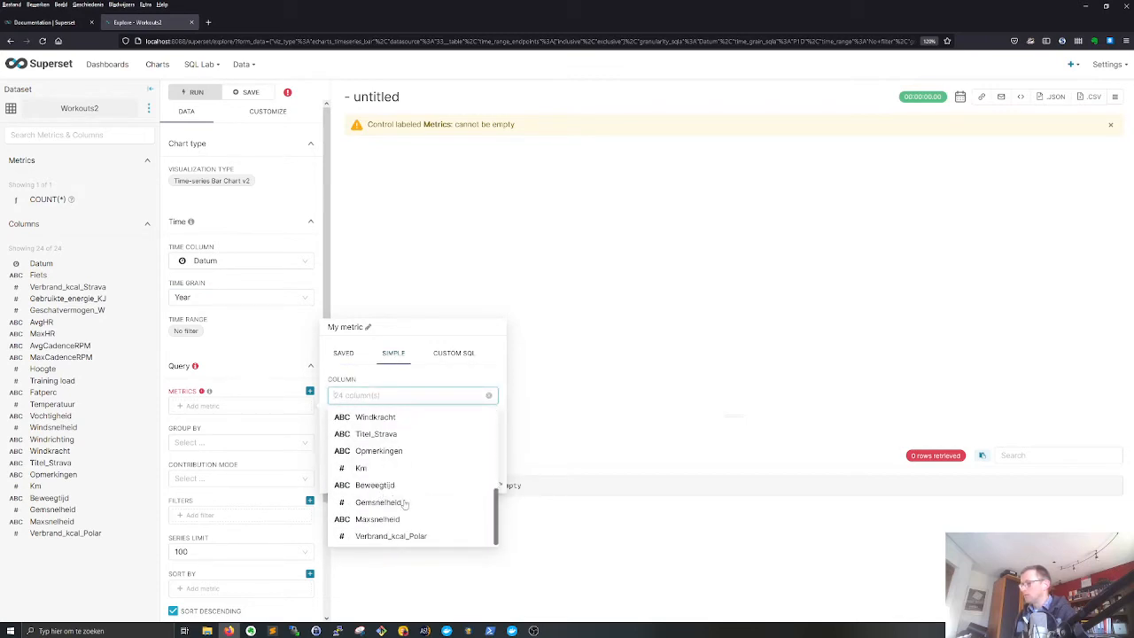
scroll(411, 504, "up", 2)
scroll(403, 494, "down", 1)
scroll(402, 494, "down", 1)
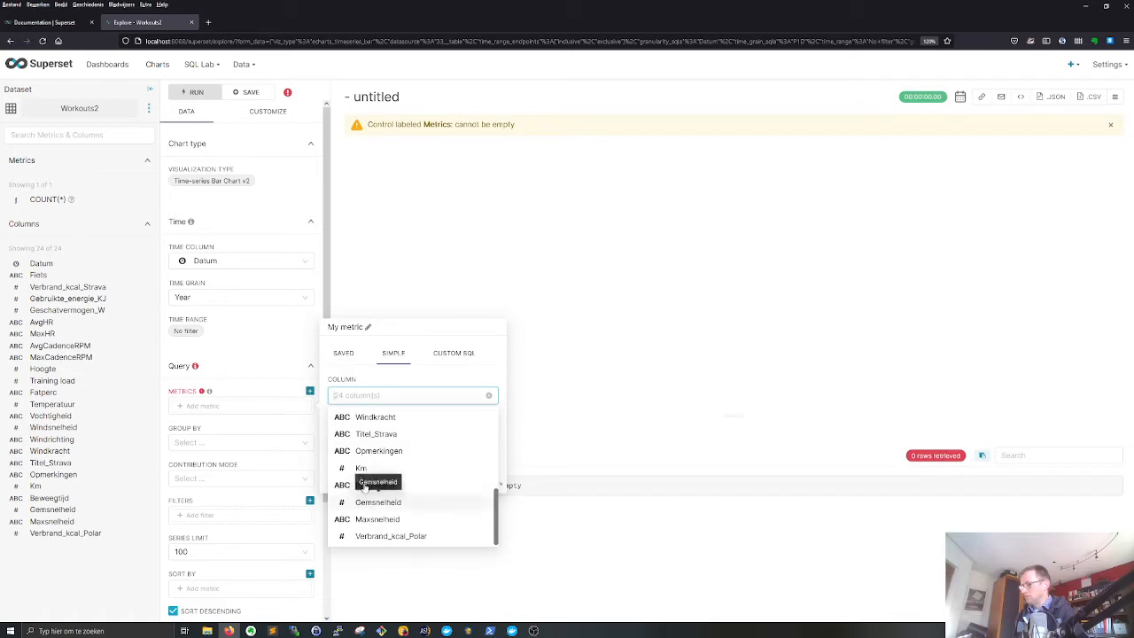
left_click(358, 469)
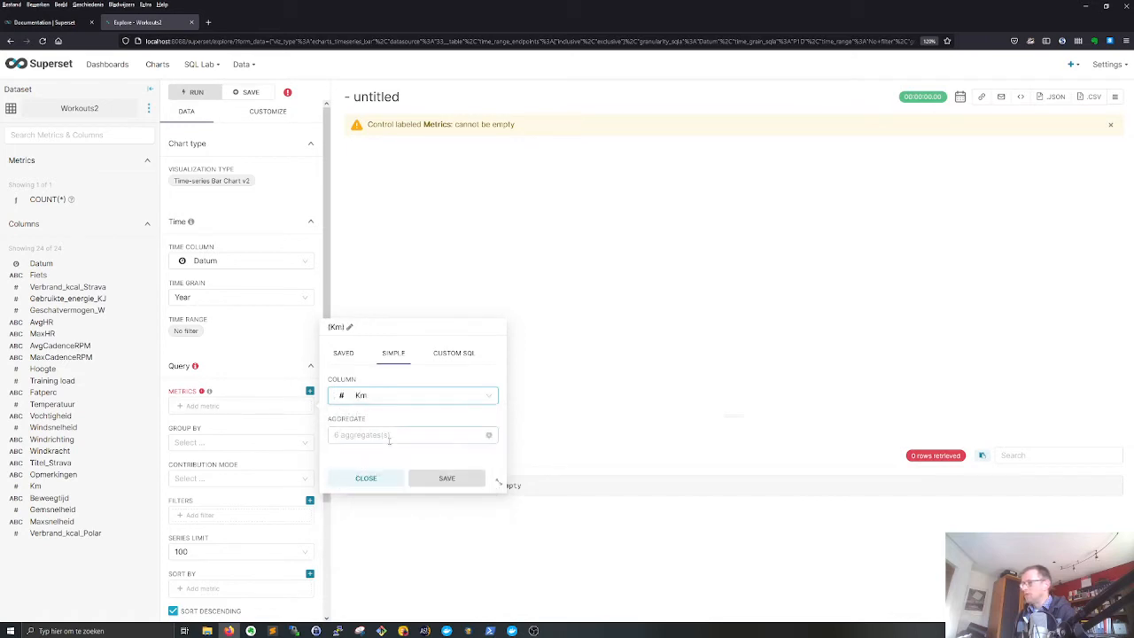
left_click(388, 435)
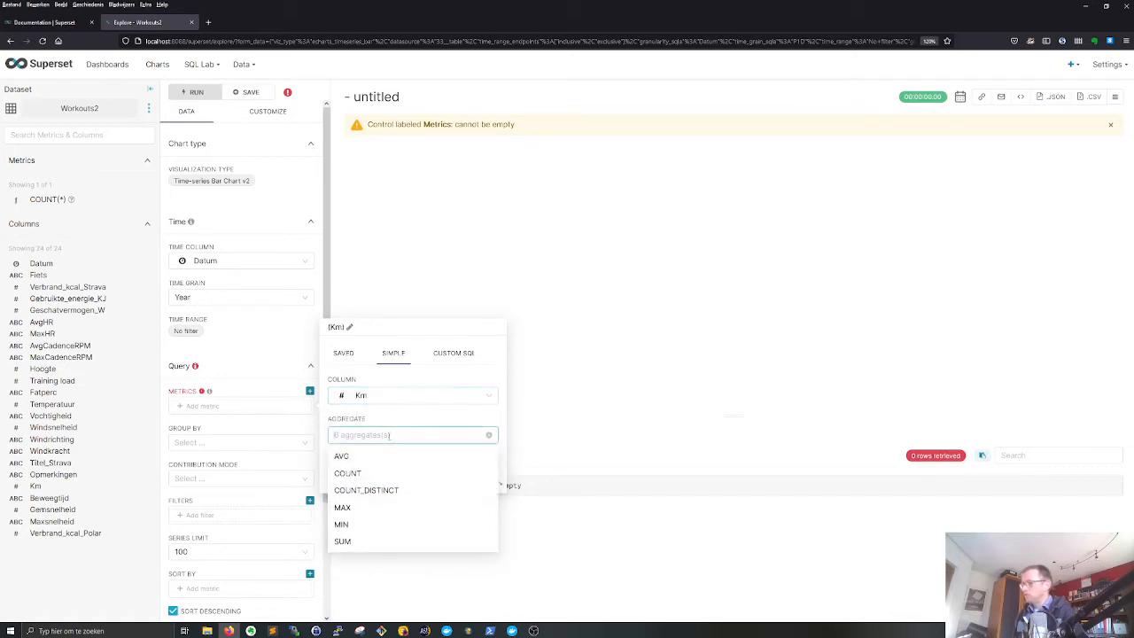
left_click(358, 542)
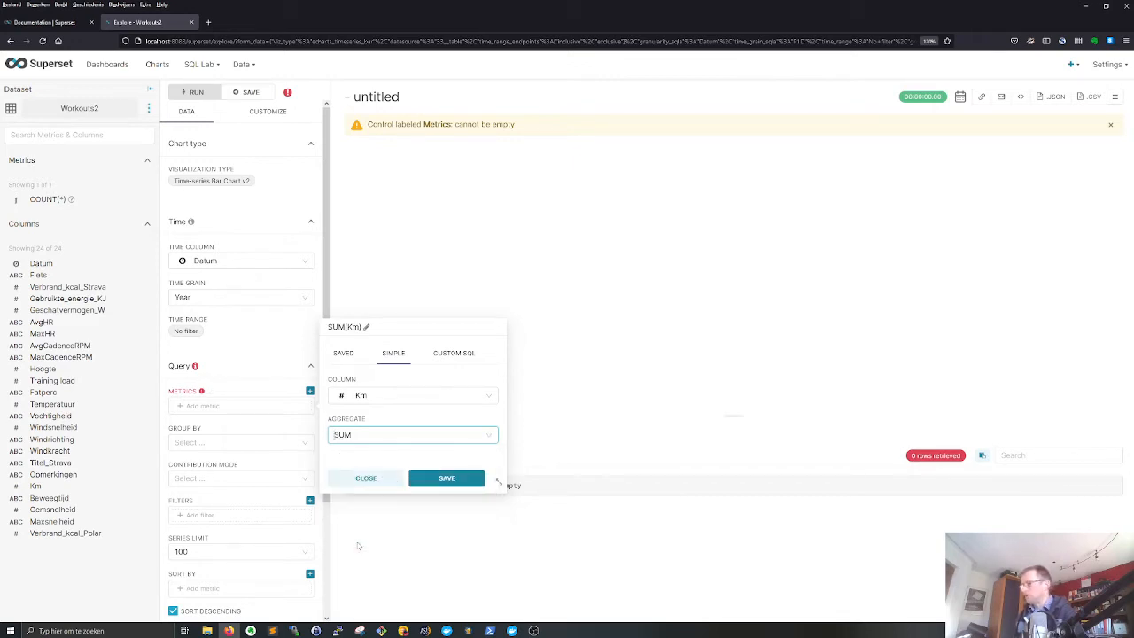
left_click(442, 476)
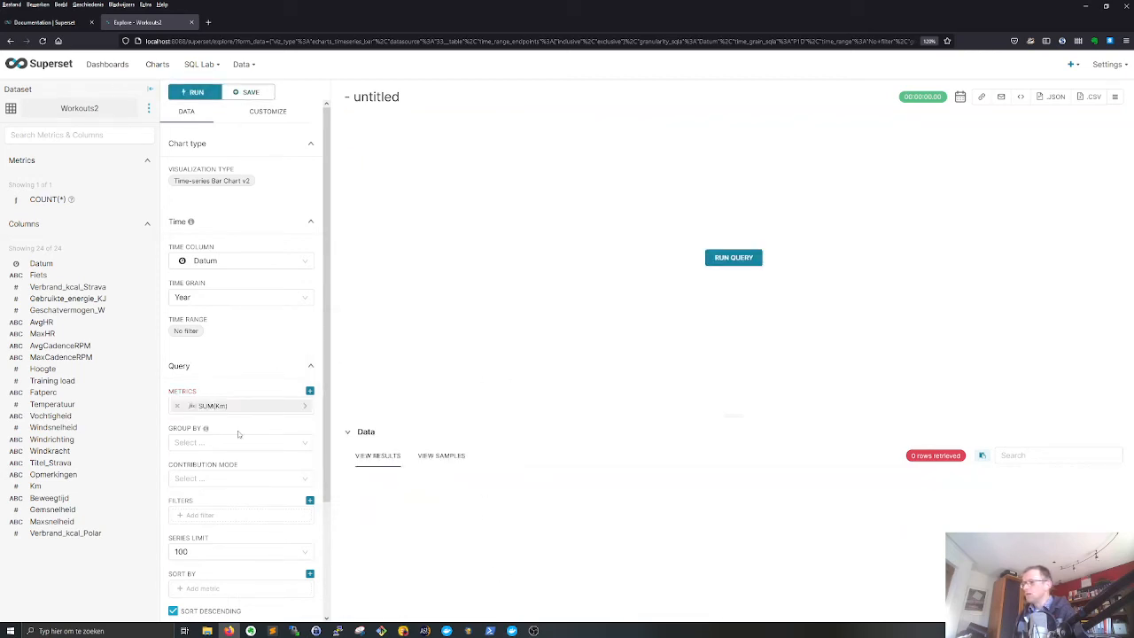
left_click(733, 258)
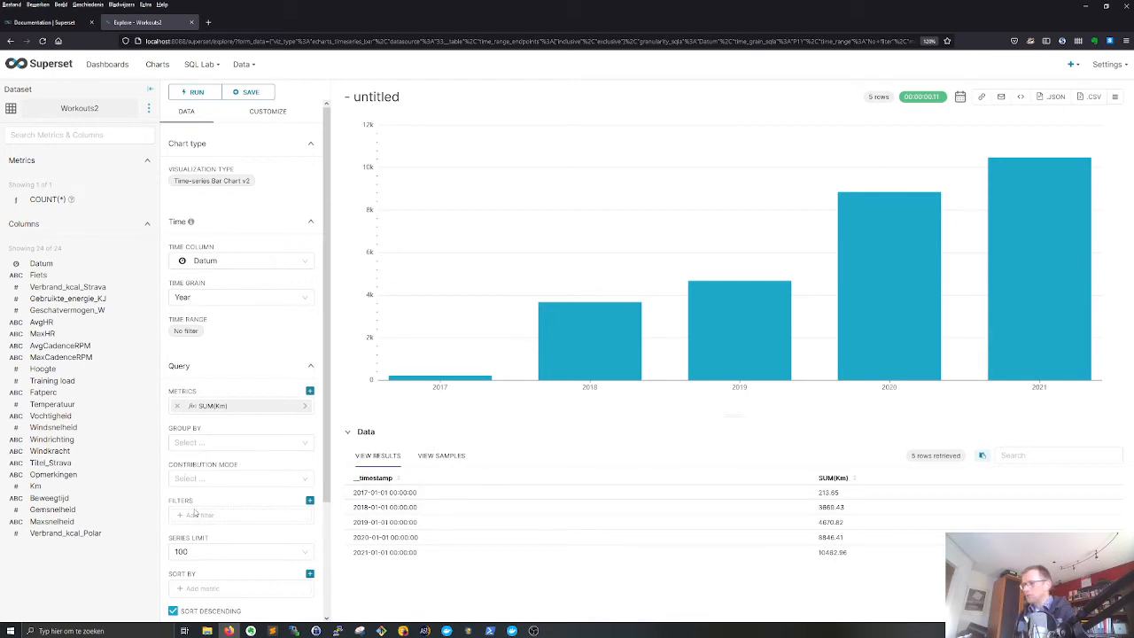
- Group the yearly kilometres by Fiets and rerun the query
left_click(190, 443)
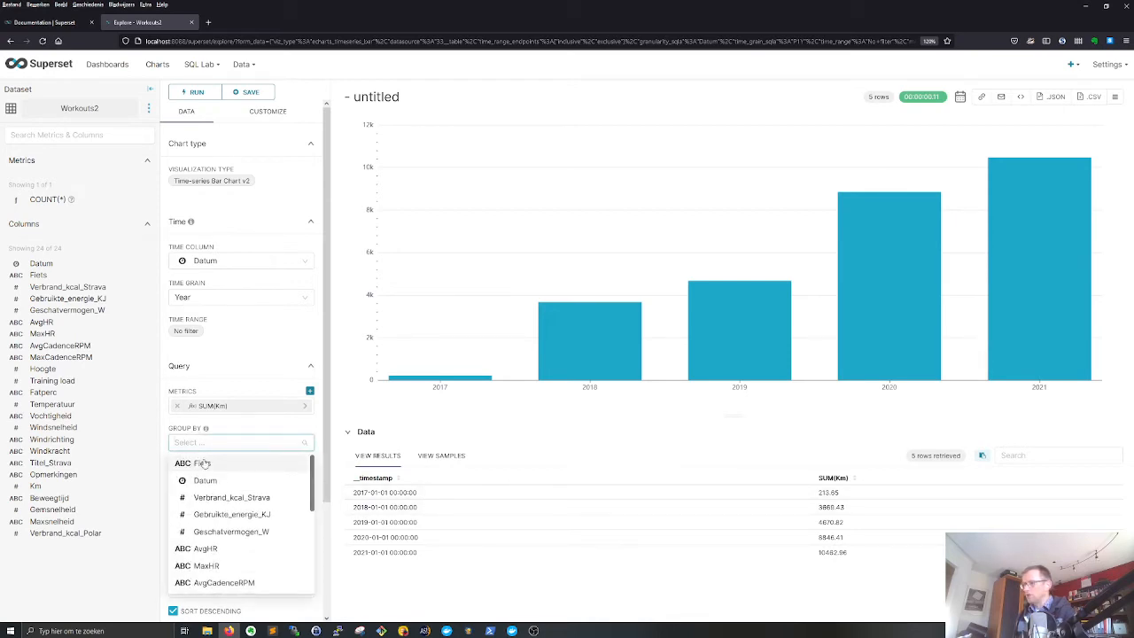
left_click(204, 465)
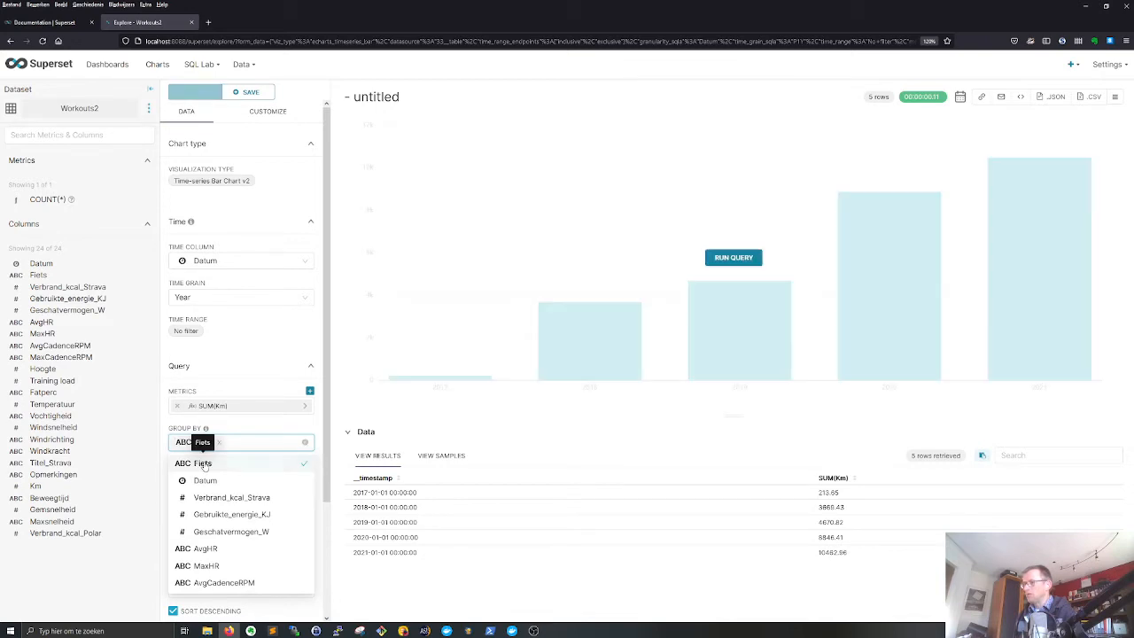
left_click(751, 258)
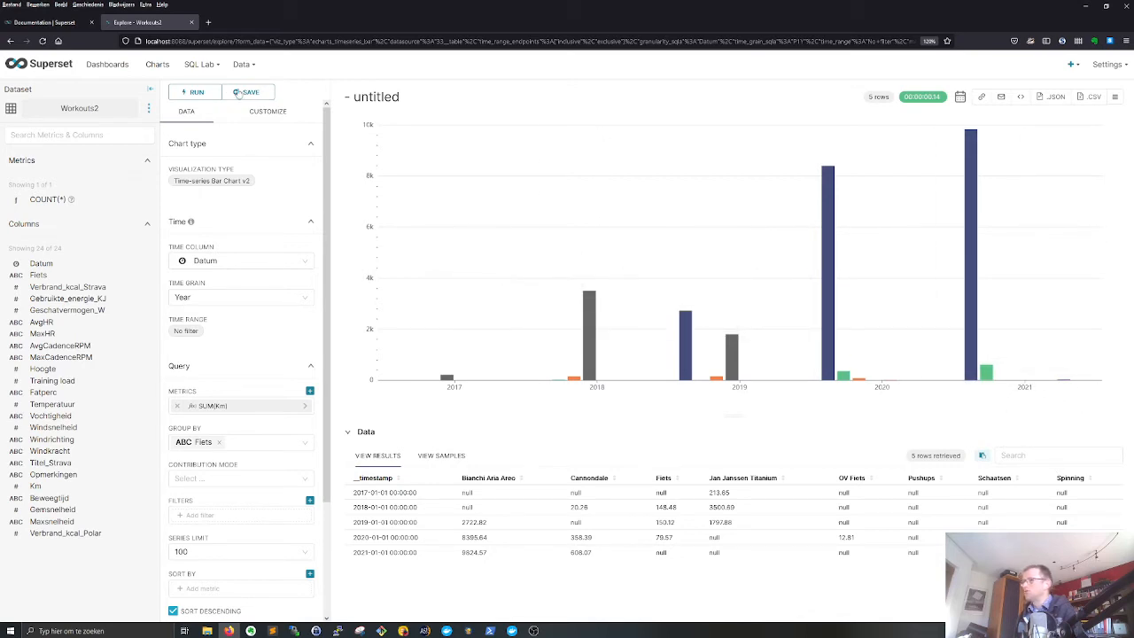
- Stack the chart's series and apply the short color scheme that begins with blue, orange, green and red
left_click(259, 113)
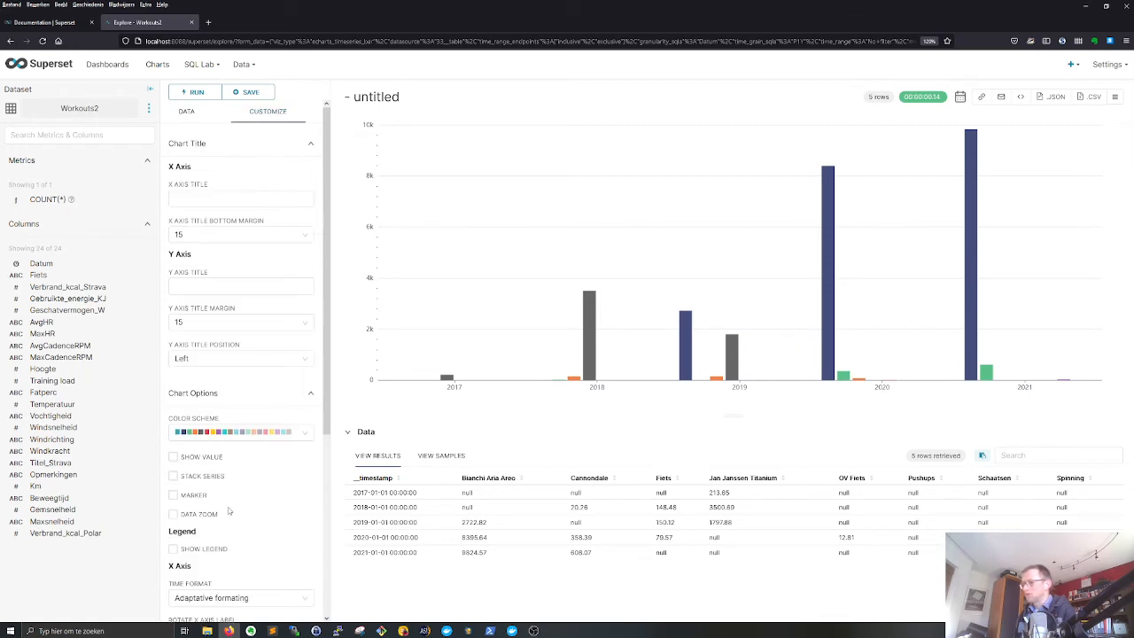
left_click(173, 476)
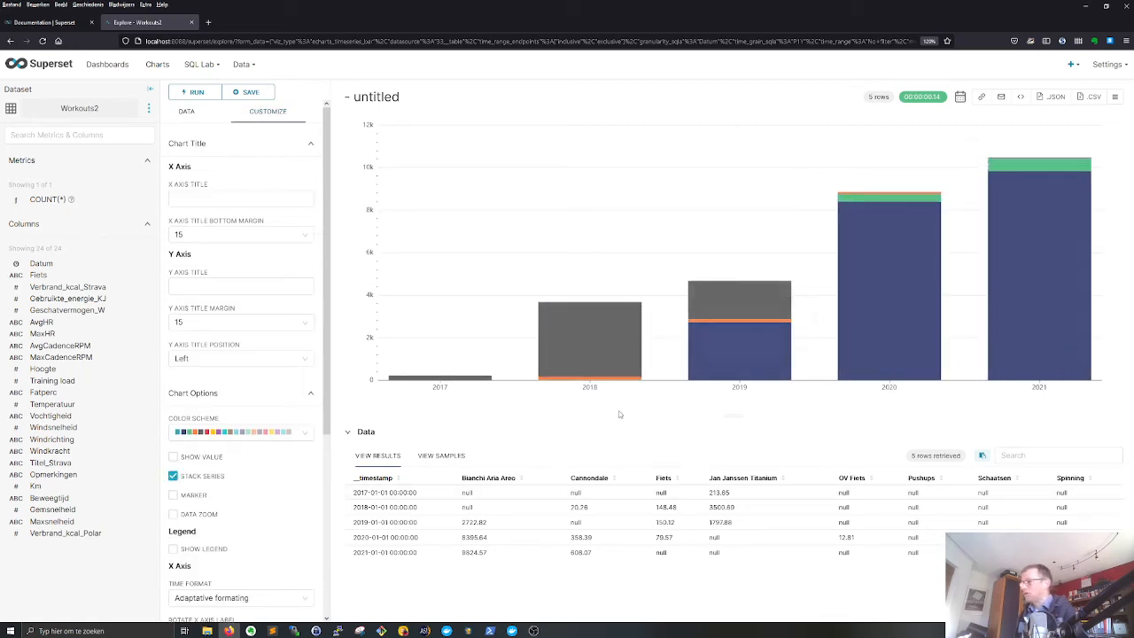
left_click(297, 434)
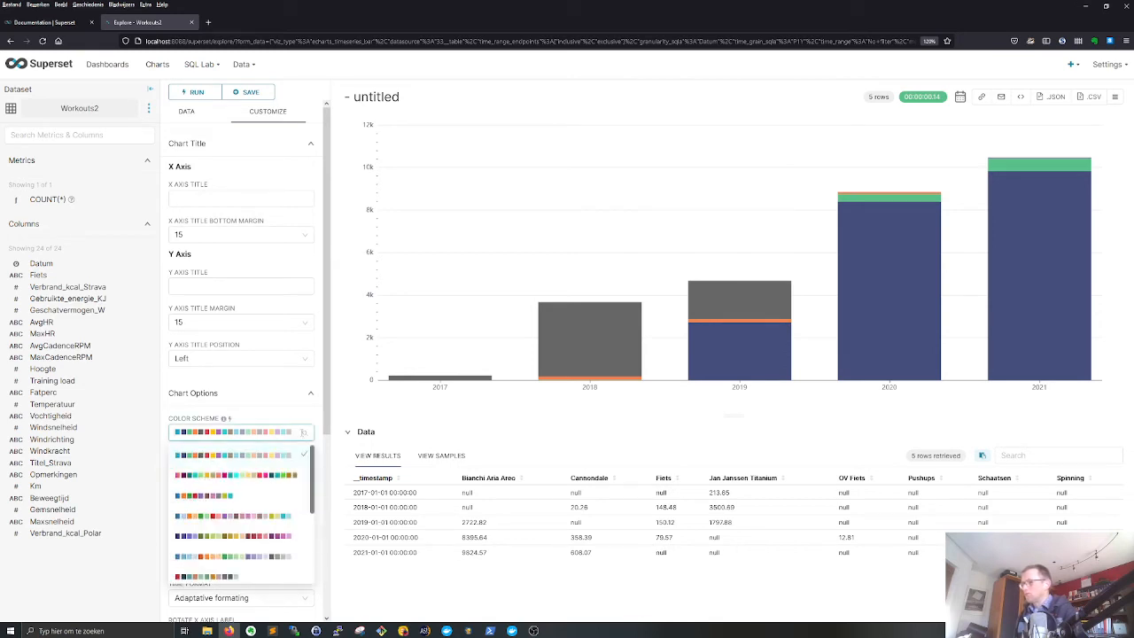
left_click(292, 476)
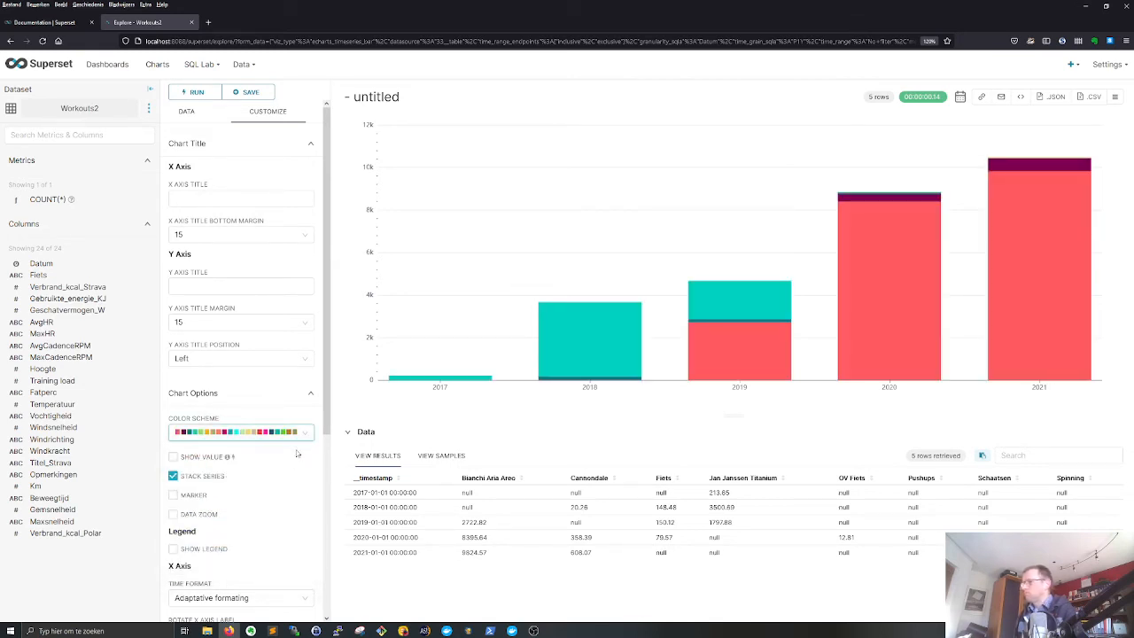
left_click(299, 434)
left_click(210, 495)
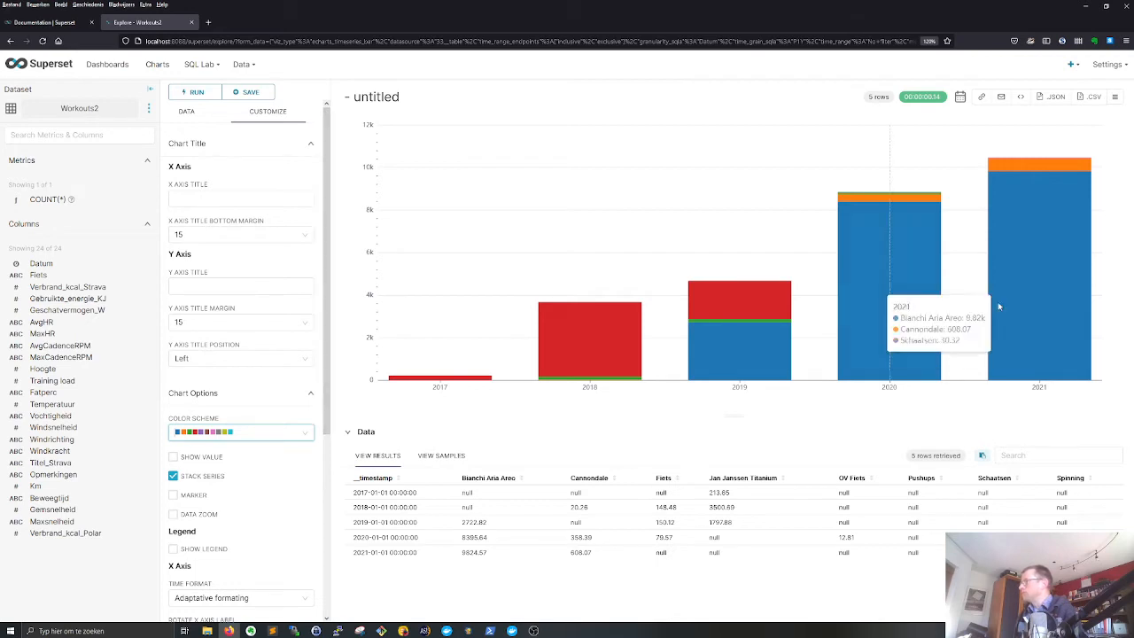
mouse_move(1018, 164)
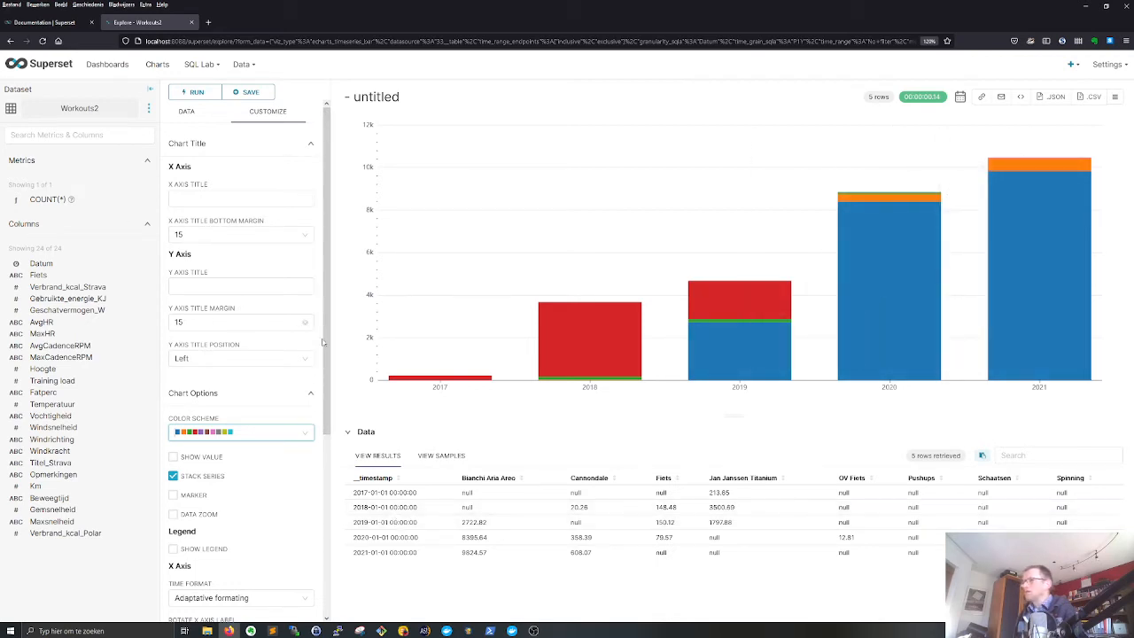
- Title the untitled chart "Workout Kms per year and bike"
left_click(381, 97)
left_click_drag(409, 98, 324, 109)
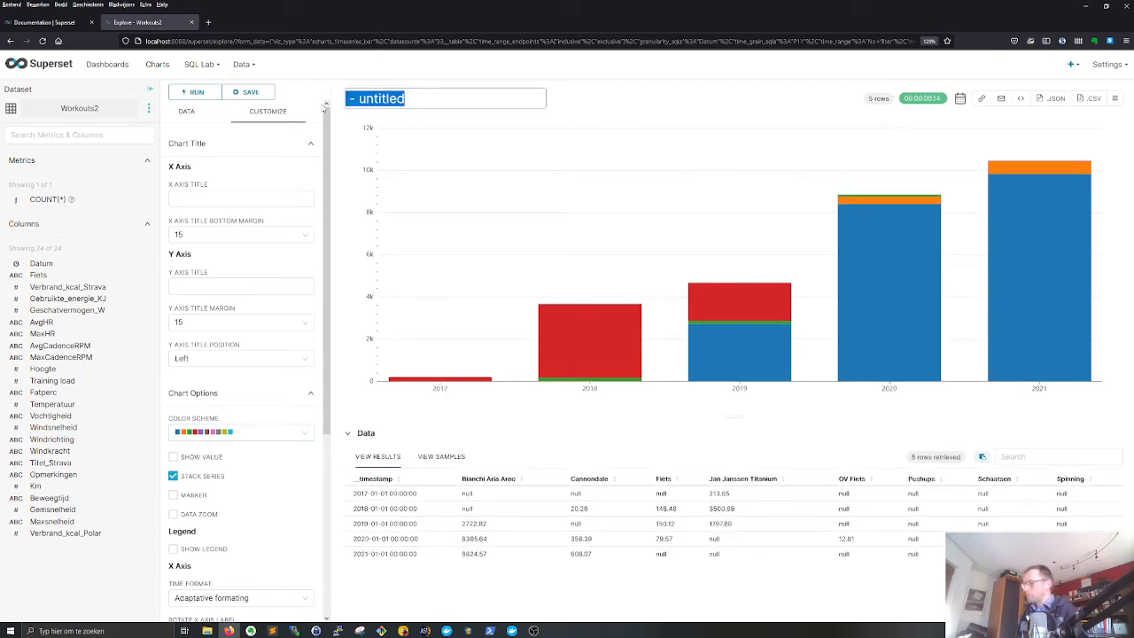
type("Km")
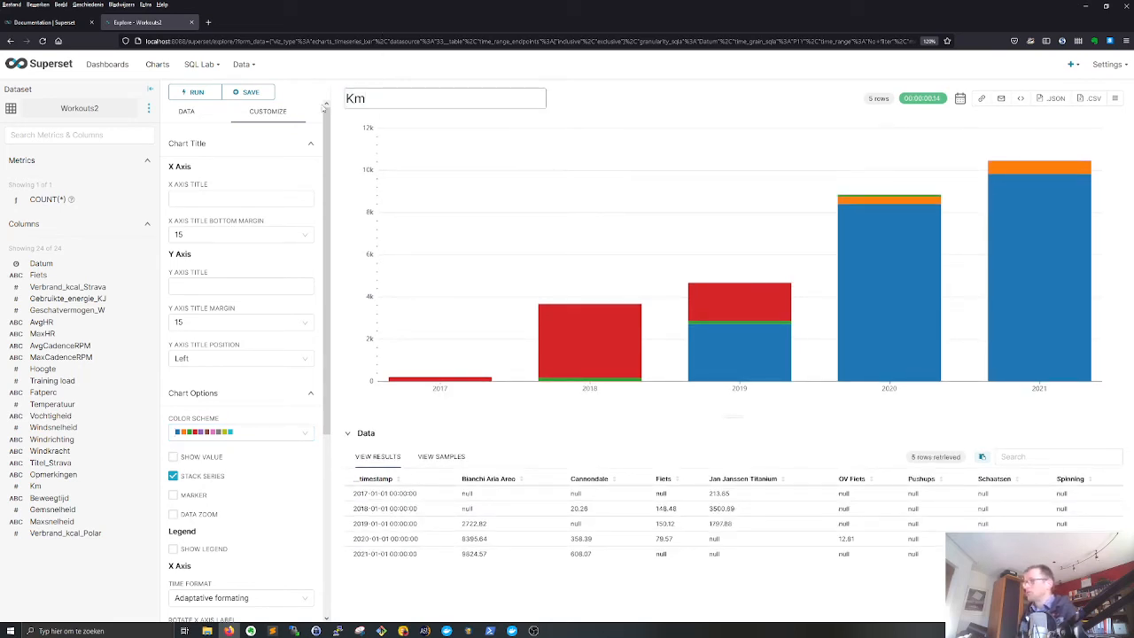
type("s")
key("Home")
type("Worko")
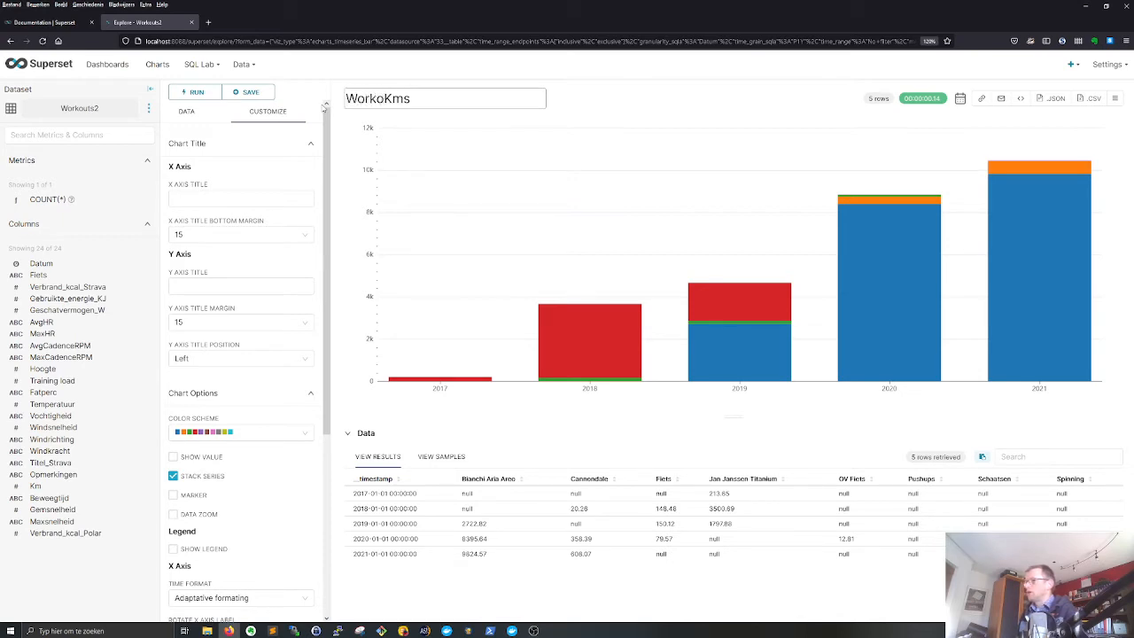
type("ut")
key("End")
type("per year a")
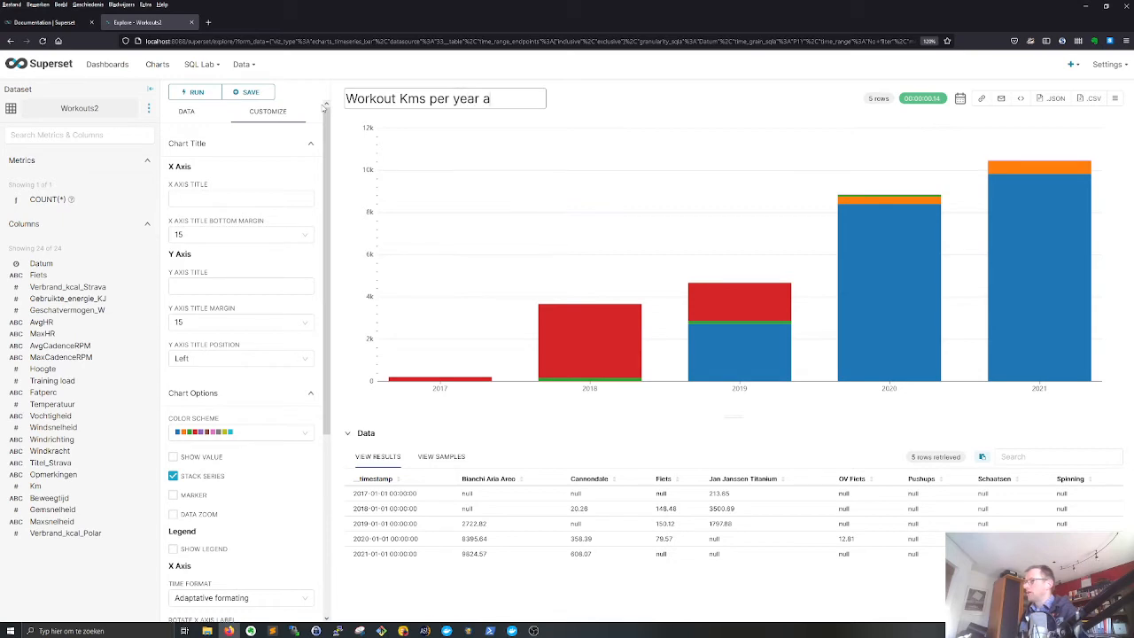
type("nd bik")
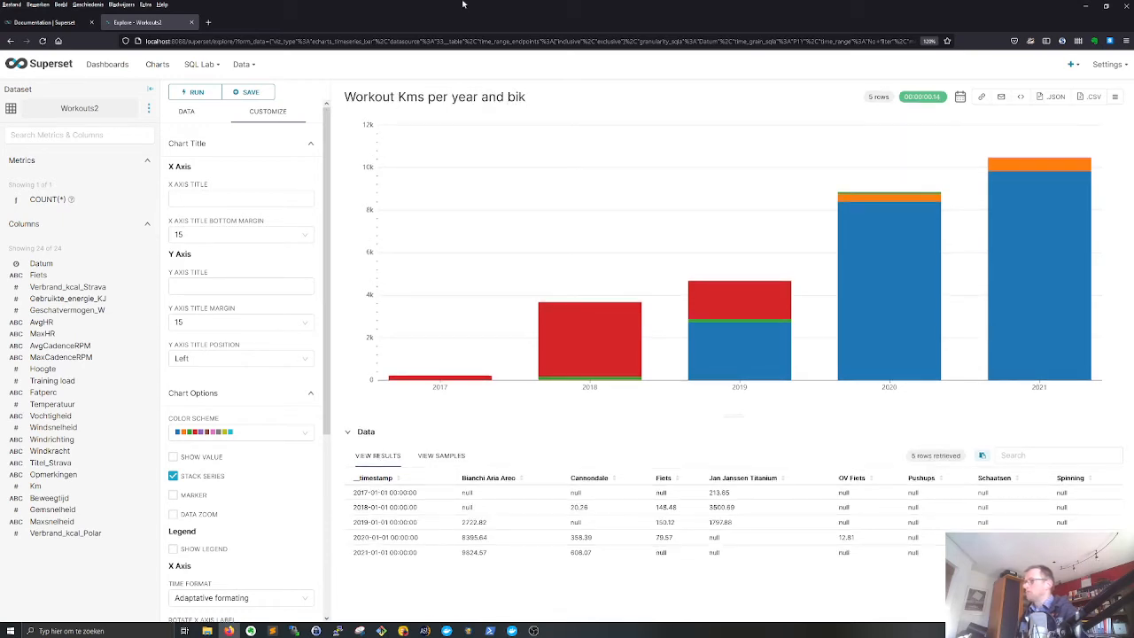
type("e")
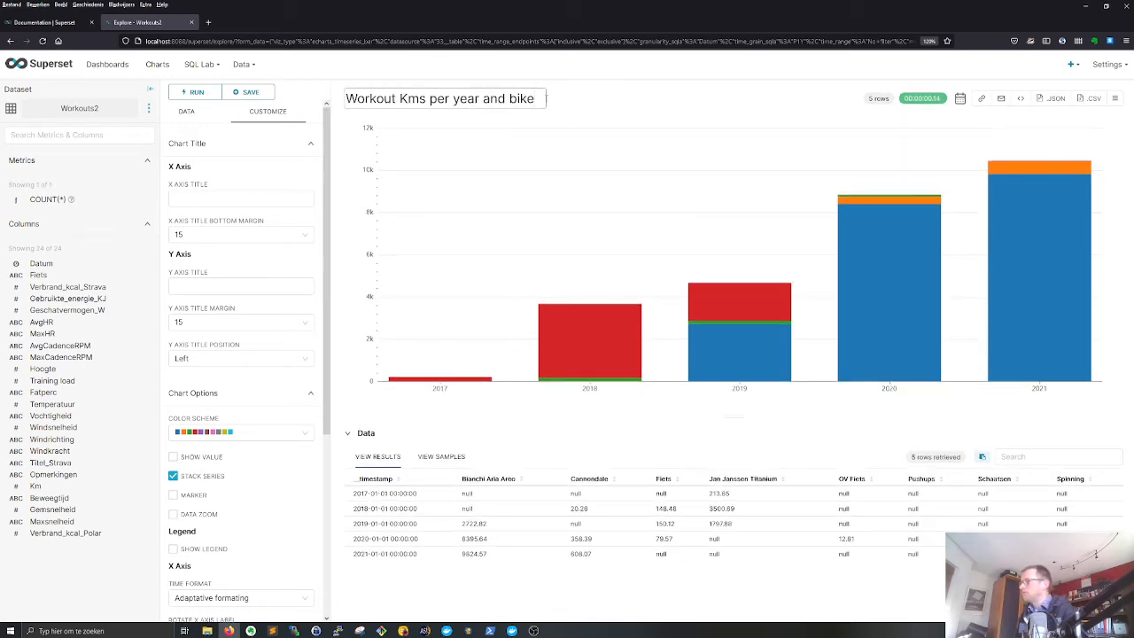
key("Return")
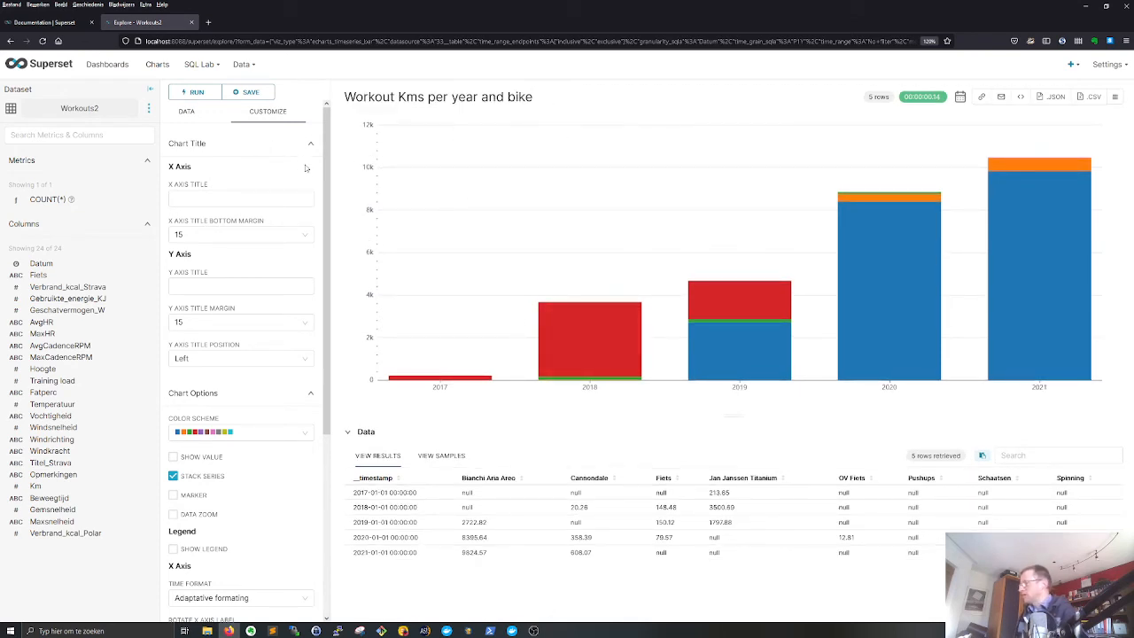
- Save the chart to the My Workout Insights dashboard and go to that dashboard
left_click(248, 96)
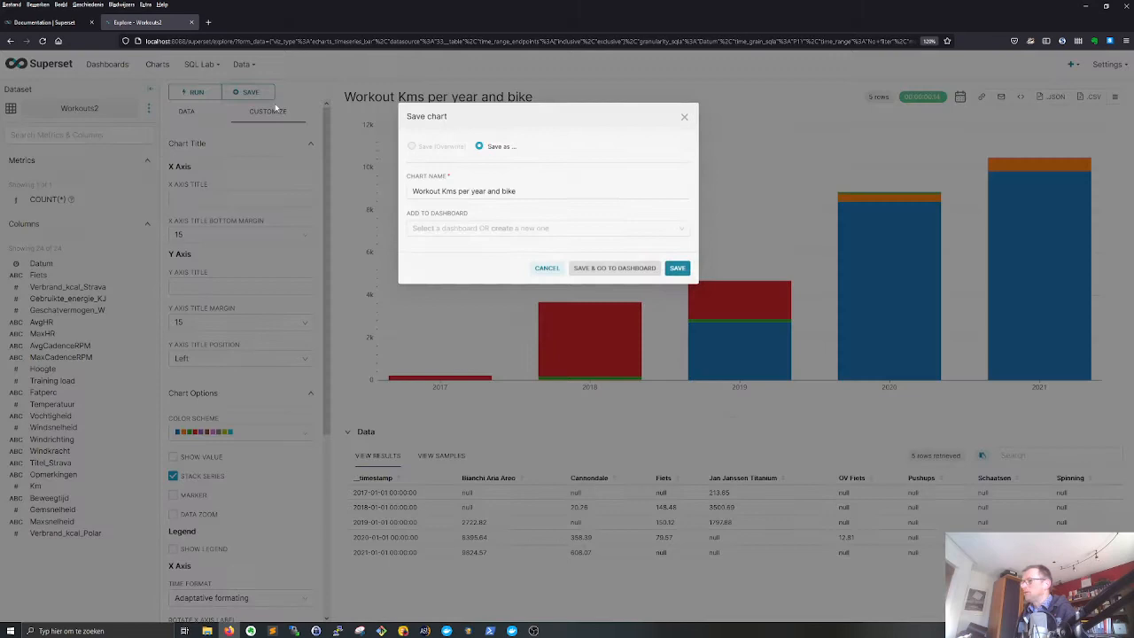
left_click(506, 236)
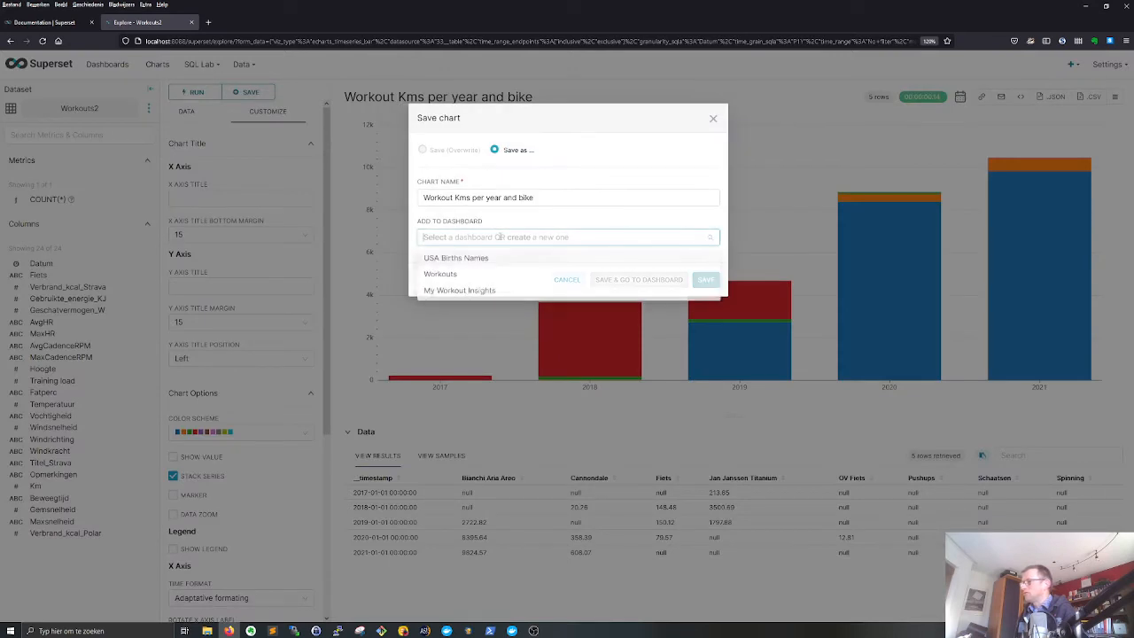
left_click(450, 295)
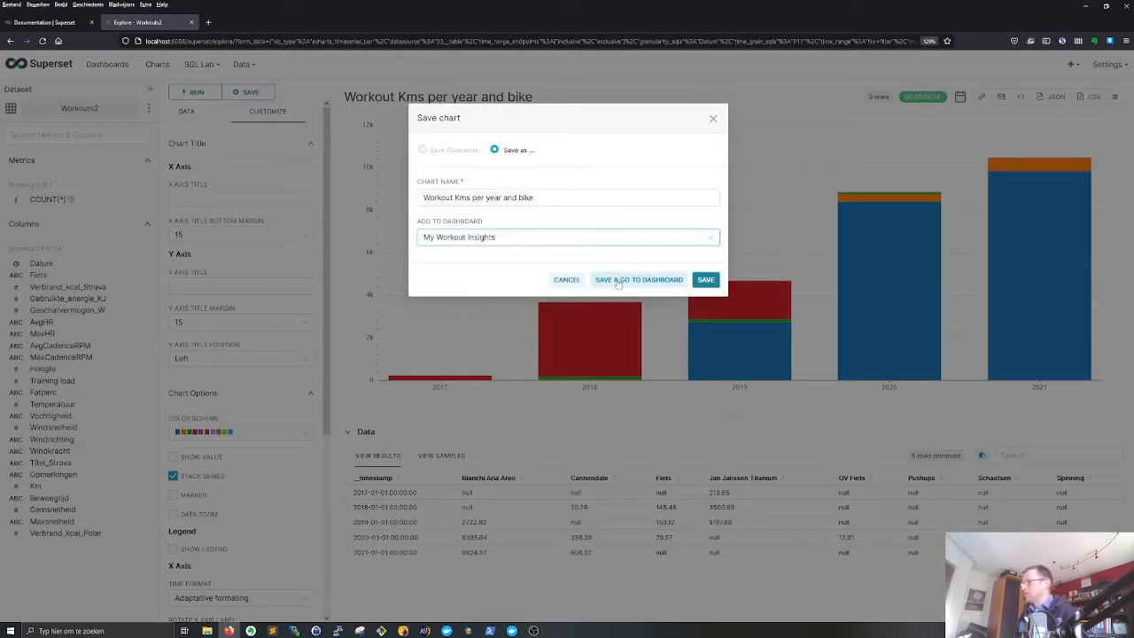
left_click(619, 281)
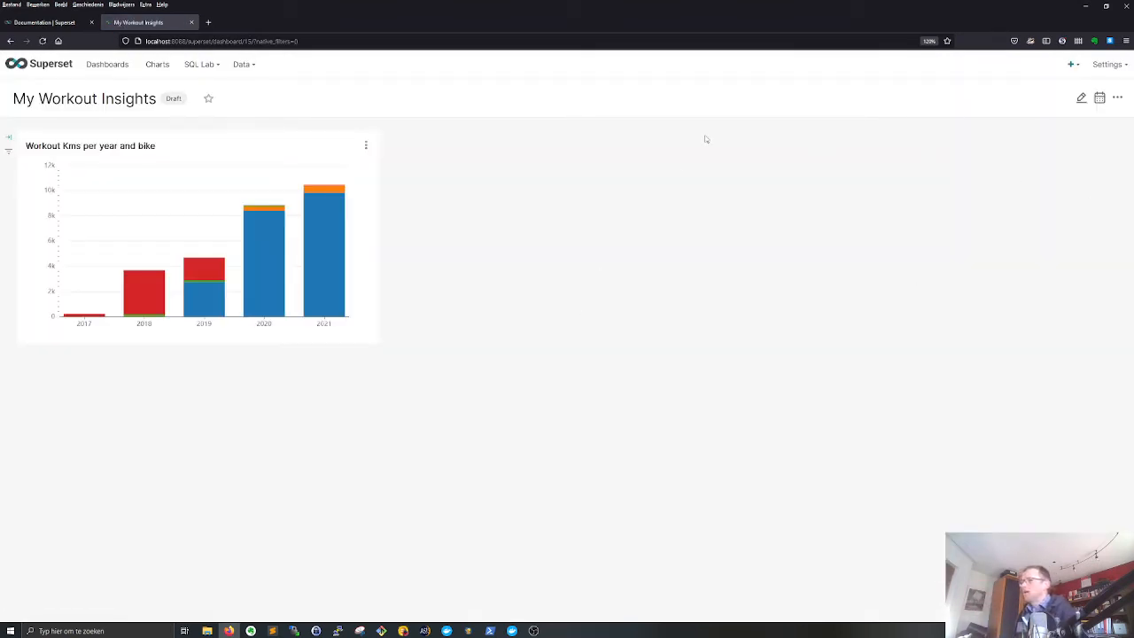
- Create a new Time-series Area Chart based on the Workouts2 dataset
left_click(157, 65)
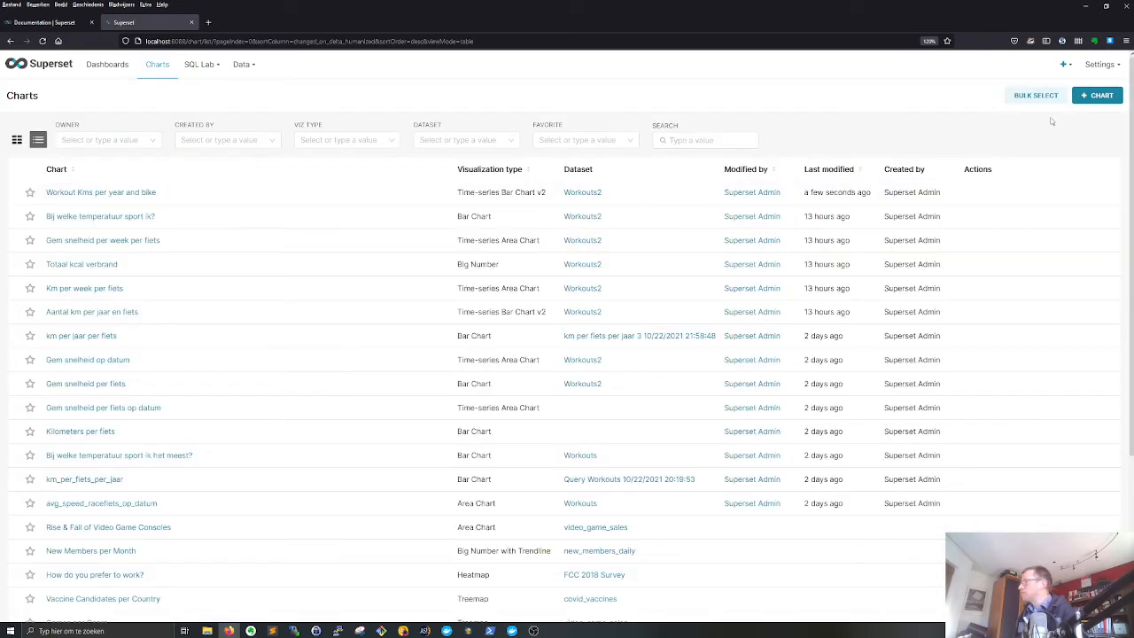
left_click(1098, 95)
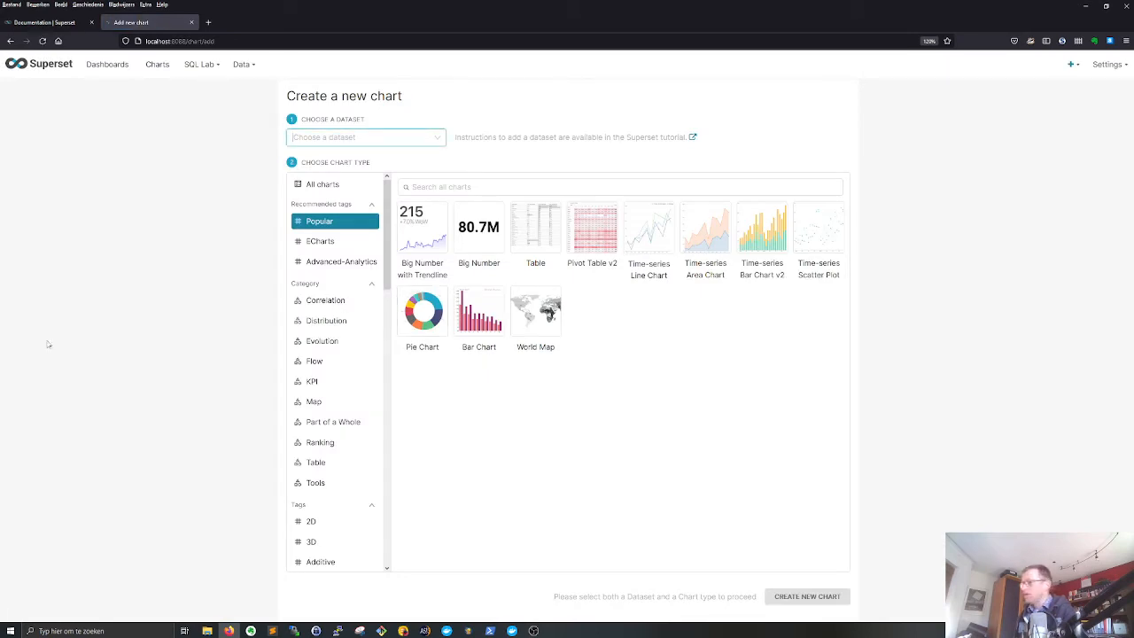
left_click(701, 241)
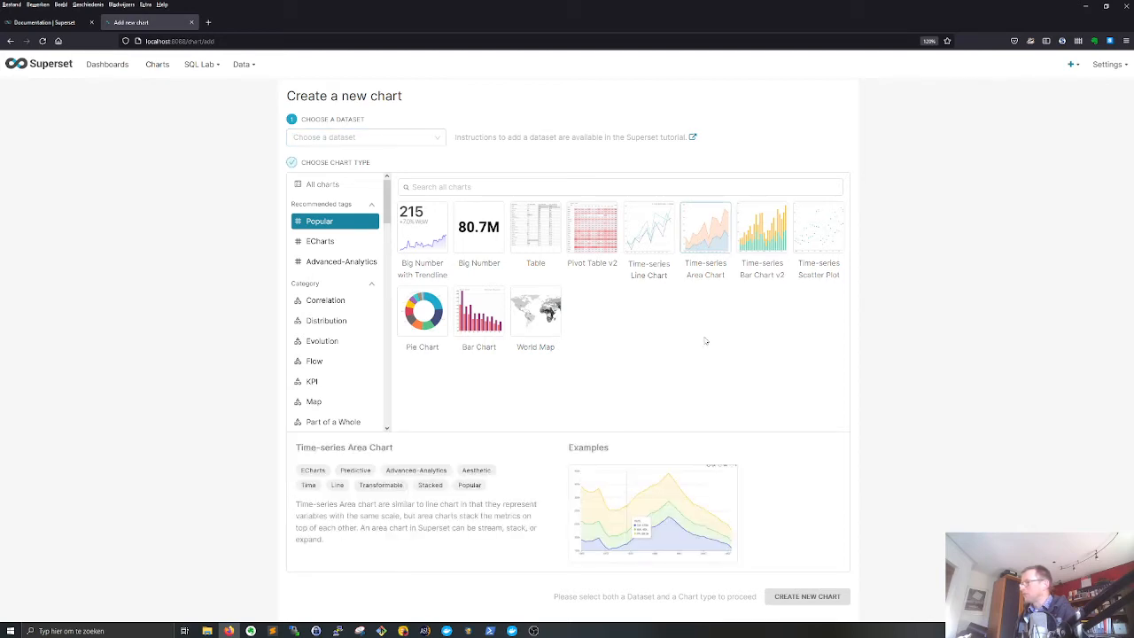
left_click(359, 137)
scroll(341, 231, "down", 10)
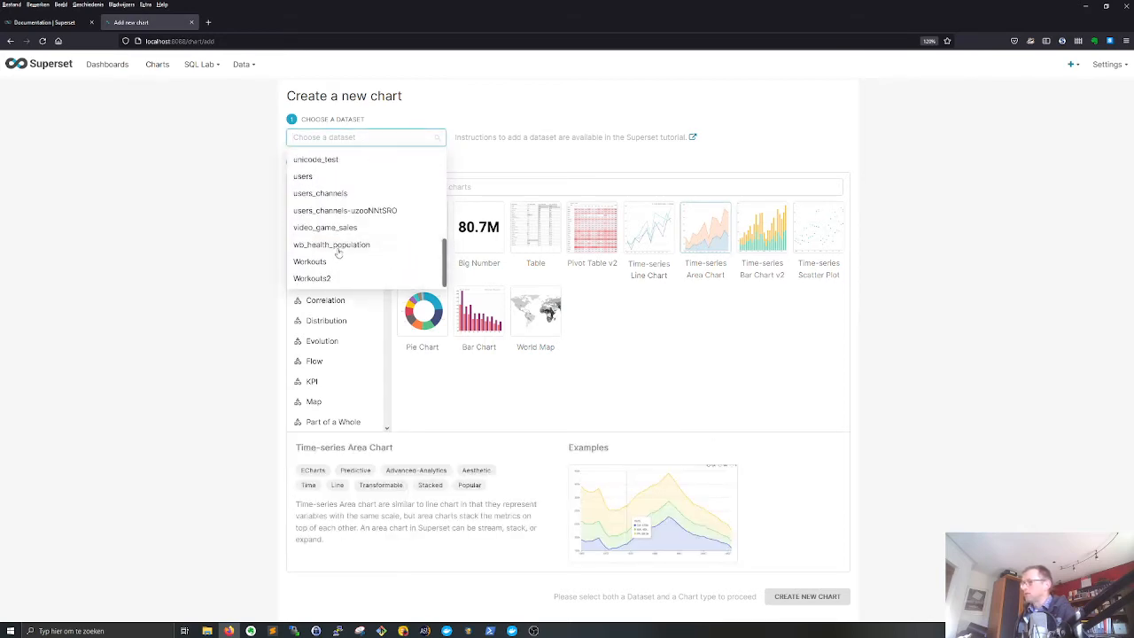
left_click(321, 278)
left_click(836, 598)
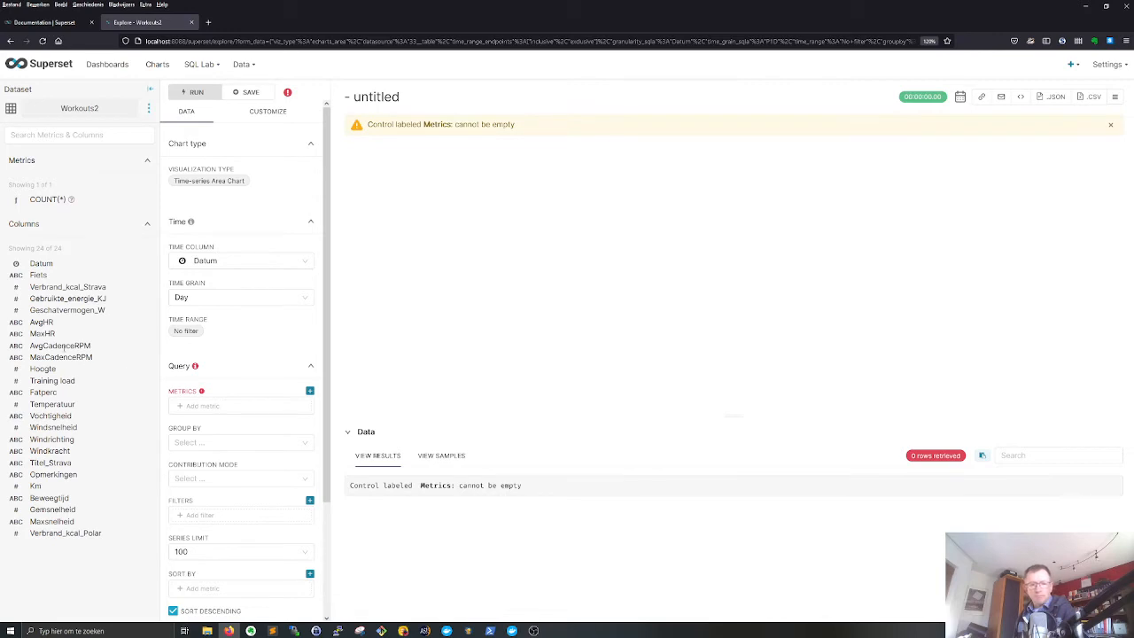
- Set the area chart's time grain to Week and add a simple metric that aggregates the Km column with SUM
left_click(211, 301)
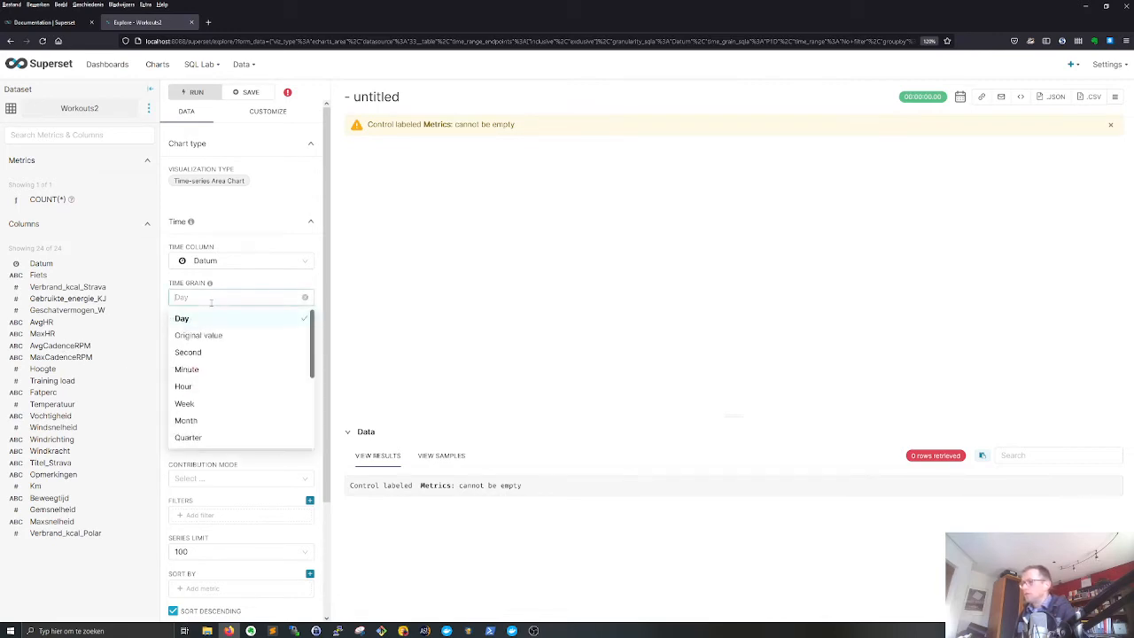
left_click(186, 403)
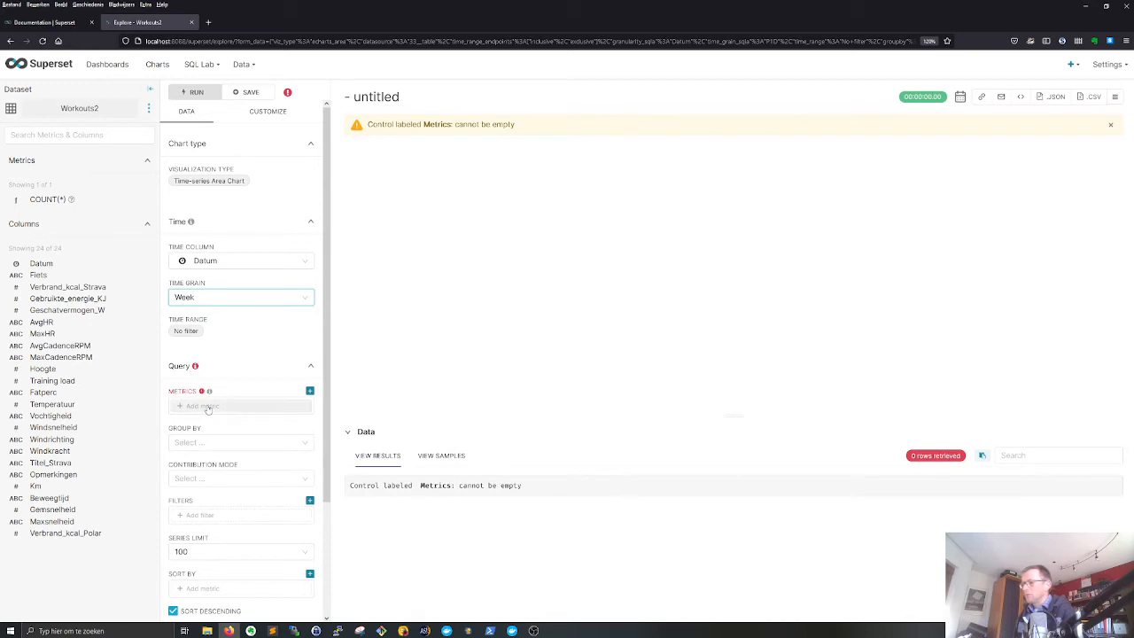
left_click(206, 407)
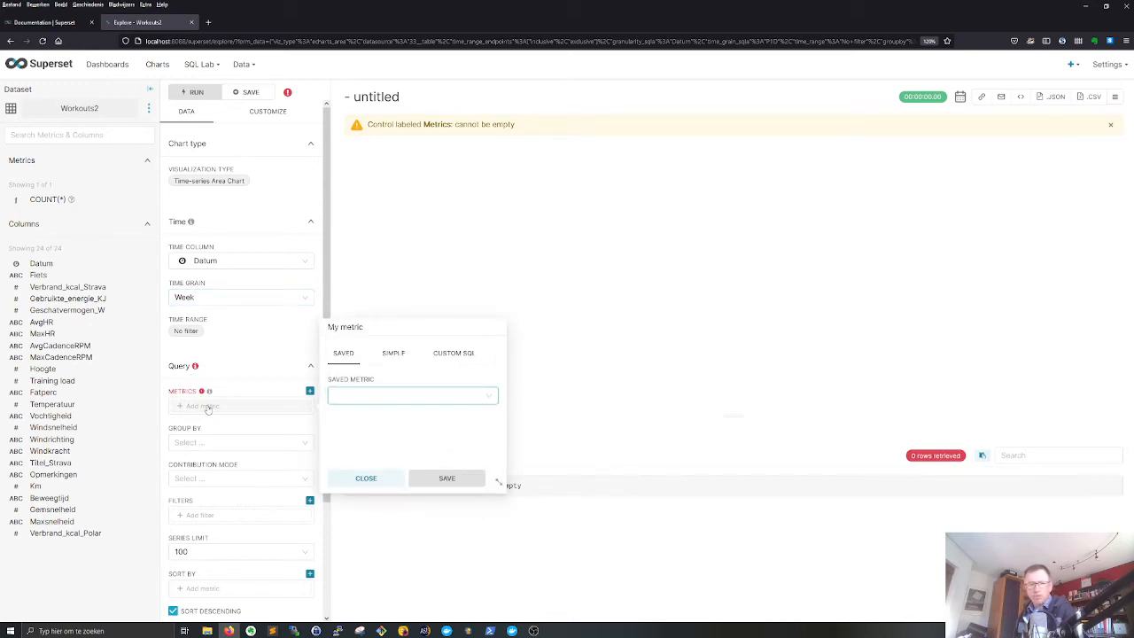
left_click(392, 354)
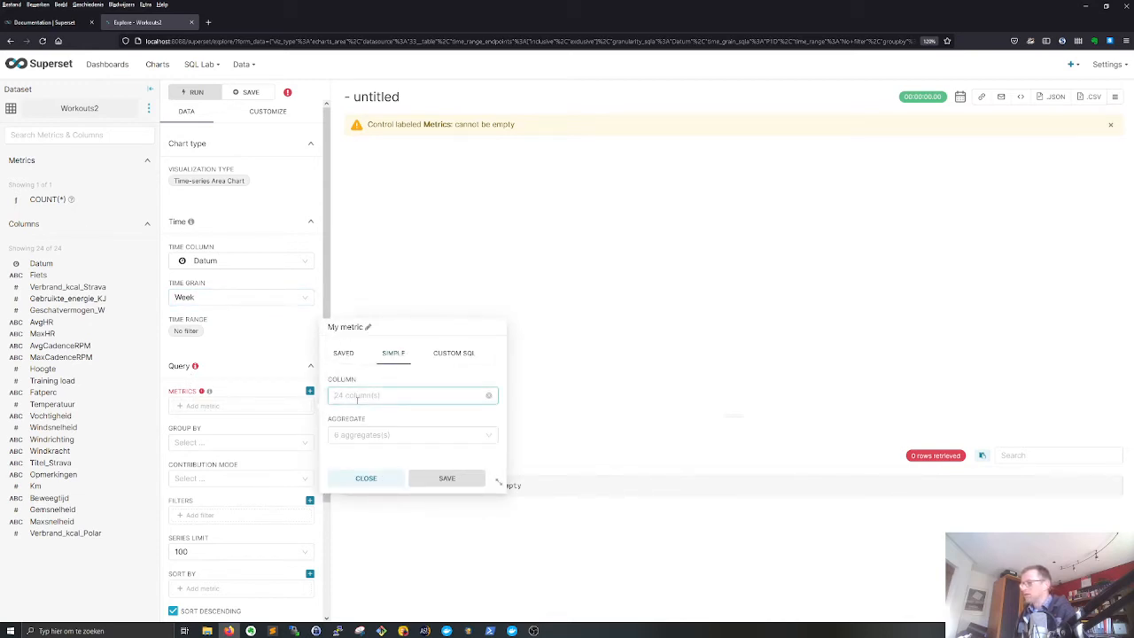
left_click(357, 398)
scroll(394, 509, "down", 3)
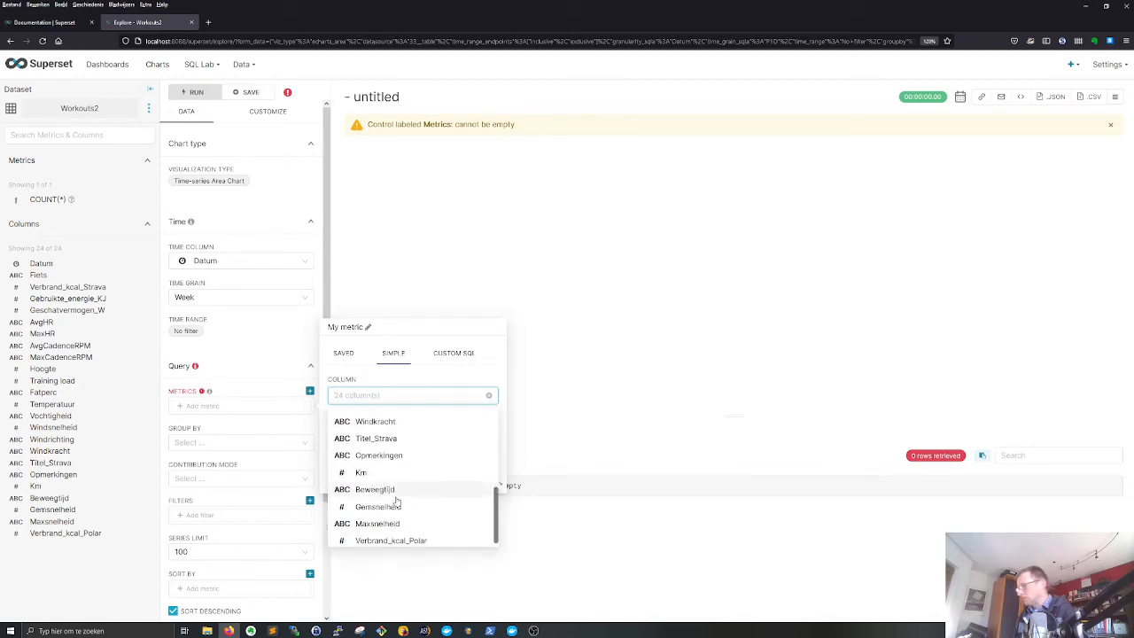
left_click(381, 473)
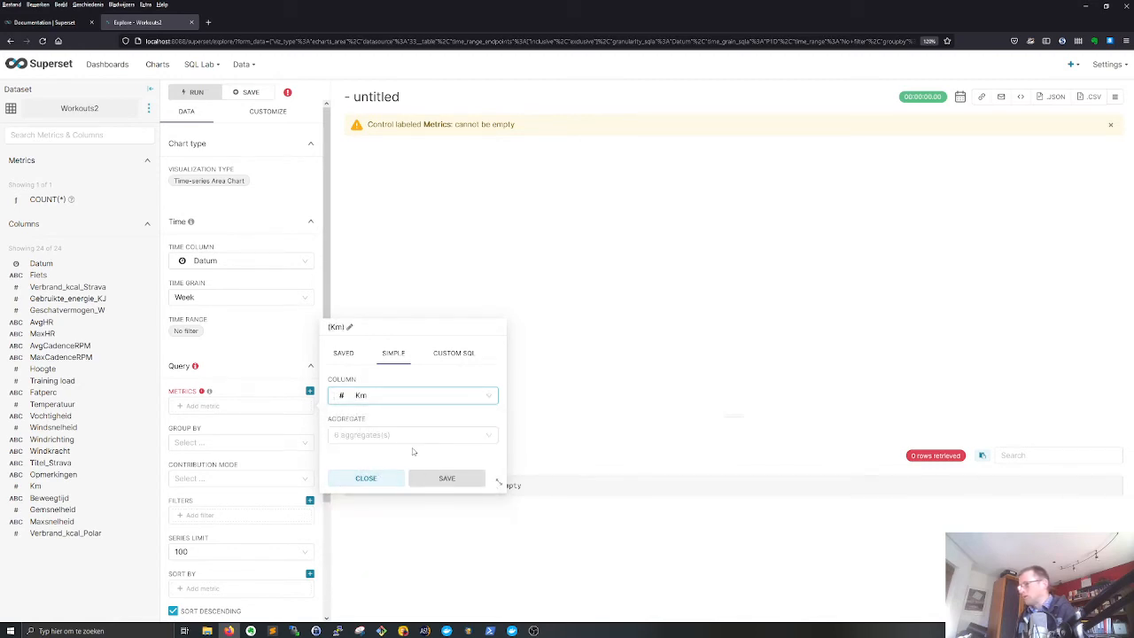
left_click(412, 434)
left_click(356, 541)
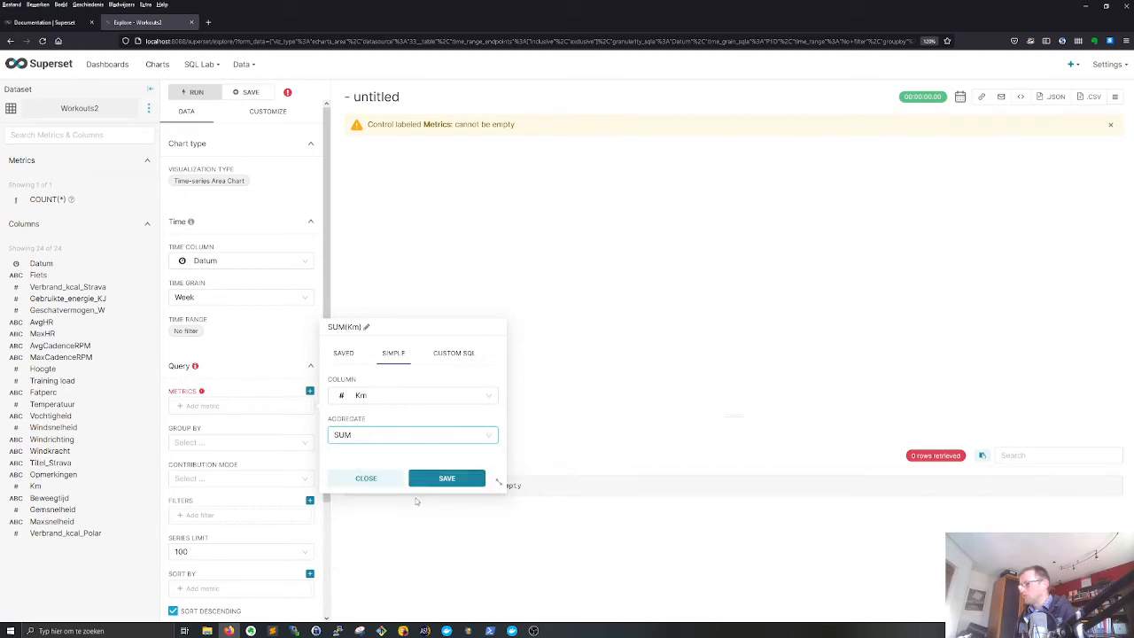
left_click(439, 479)
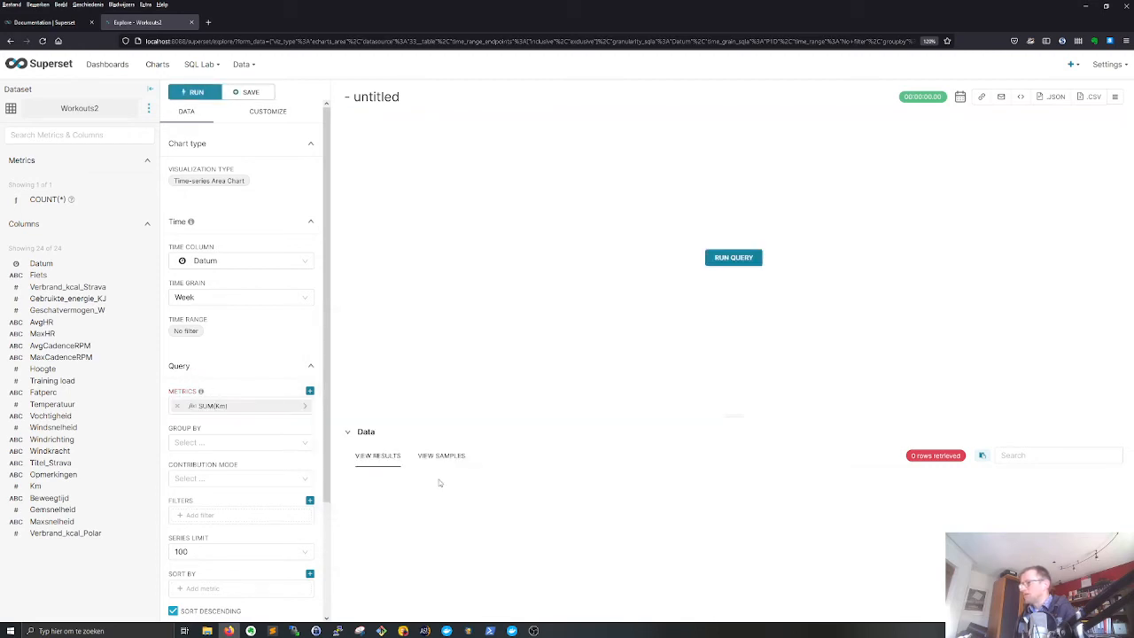
- Group the weekly kilometres by Fiets and run the query
left_click(199, 445)
left_click(200, 479)
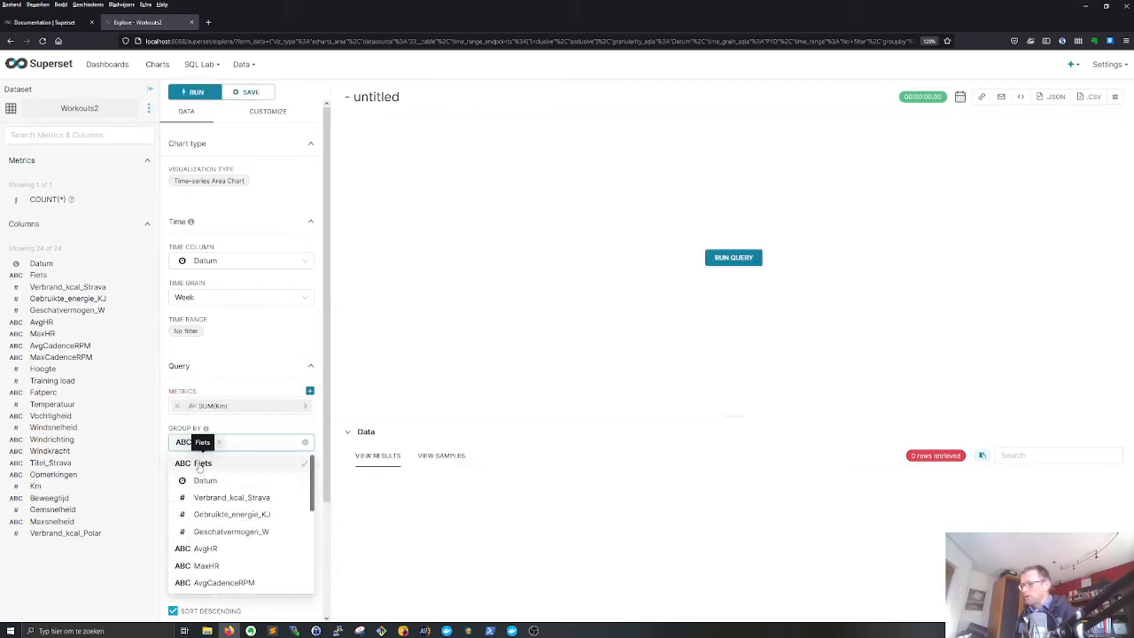
left_click(740, 259)
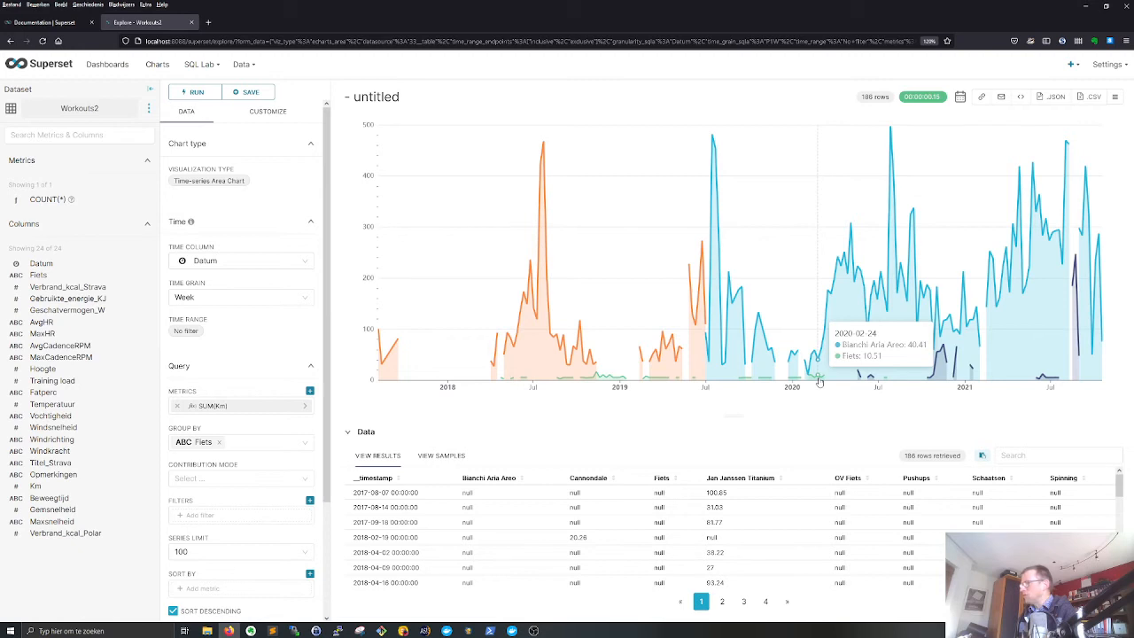
- Add a simple filter requiring the Fiets column to be not equal to "Fiets" and rerun the query
left_click(191, 514)
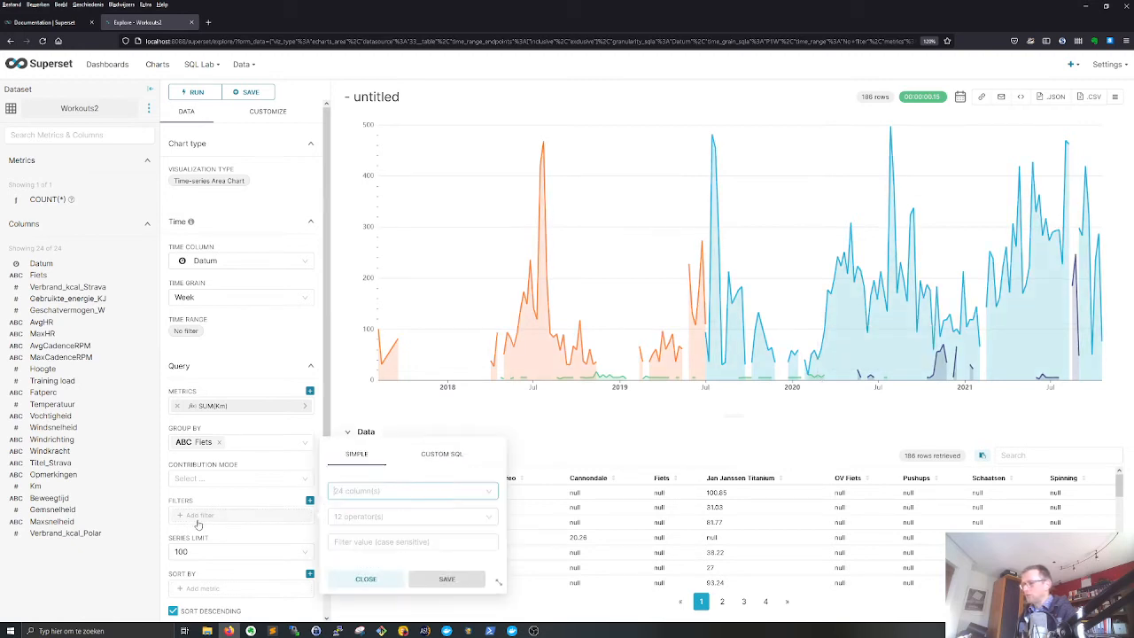
type("Fiets")
left_click(370, 512)
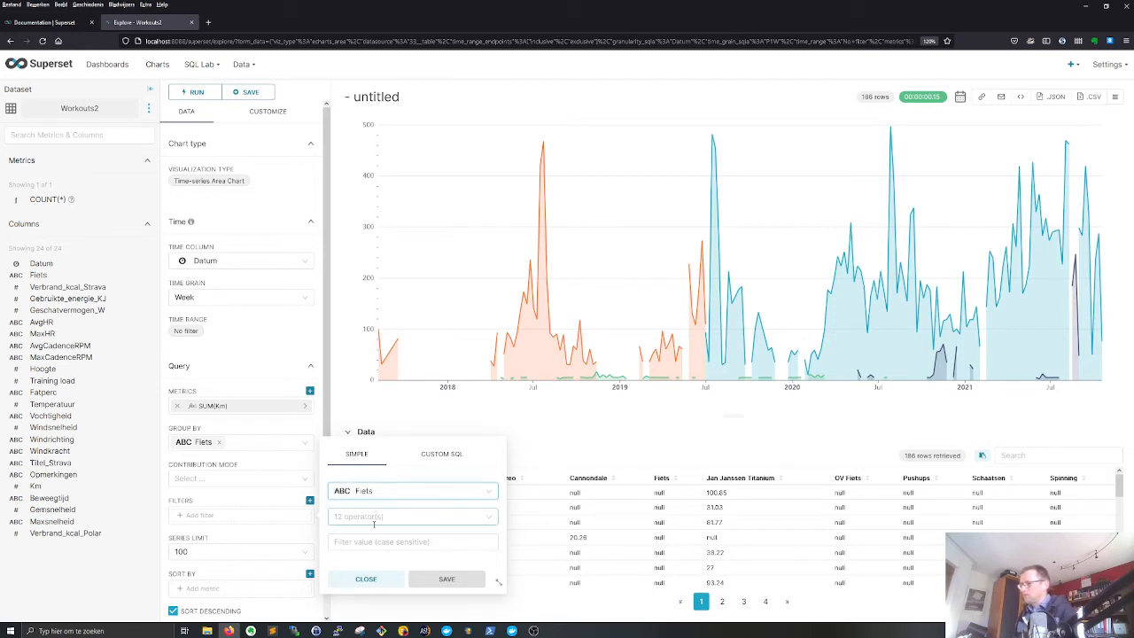
left_click(372, 516)
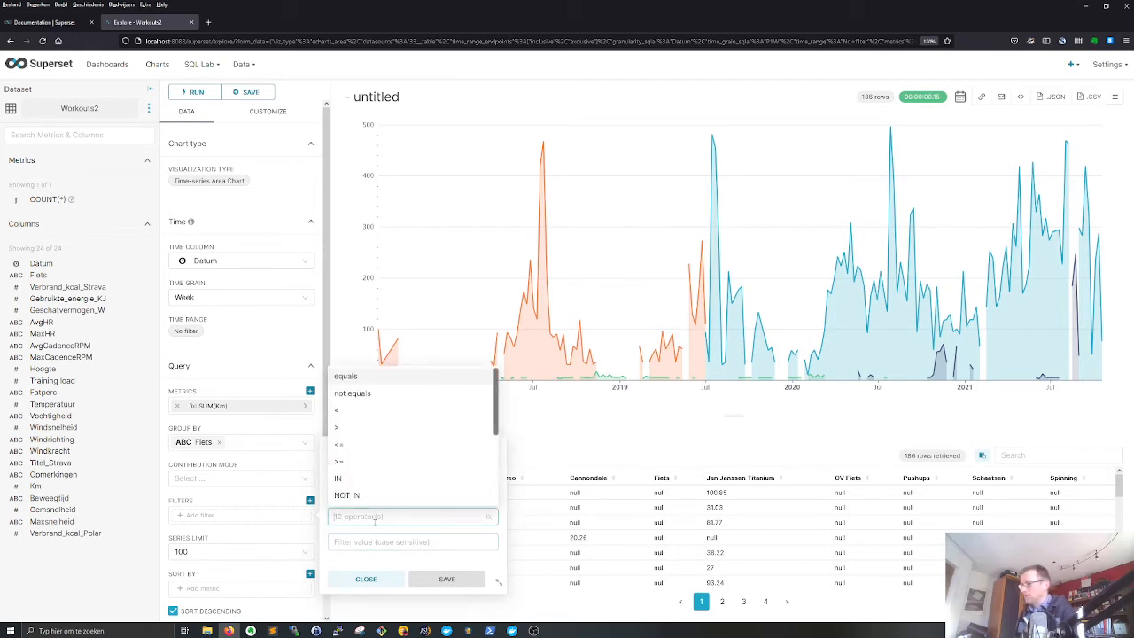
left_click(353, 398)
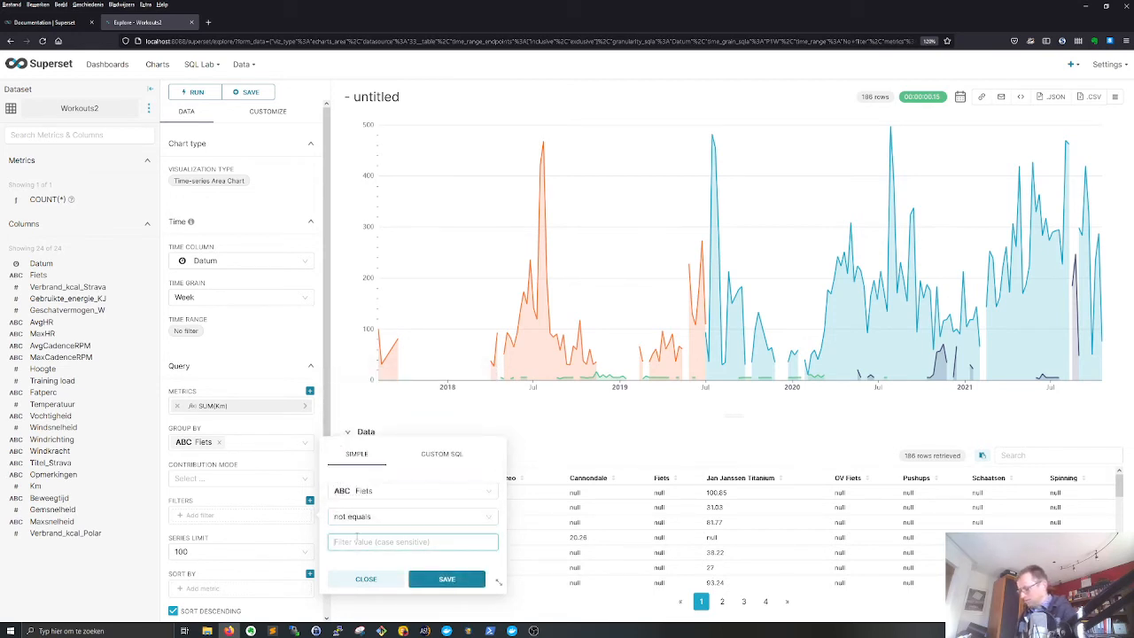
type("Fiets")
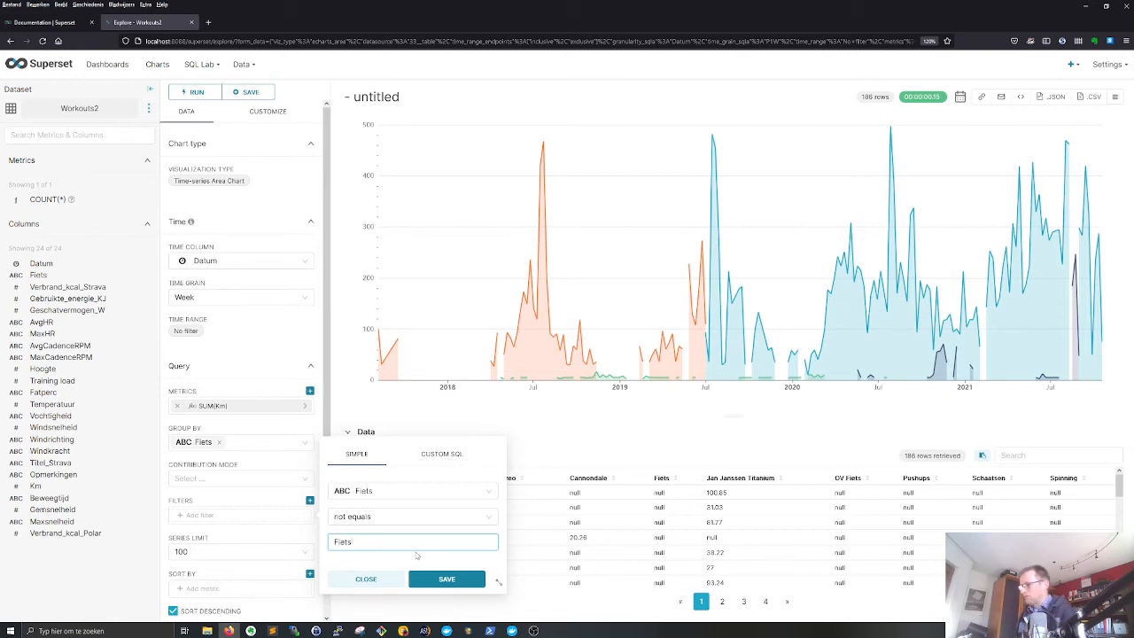
left_click(446, 579)
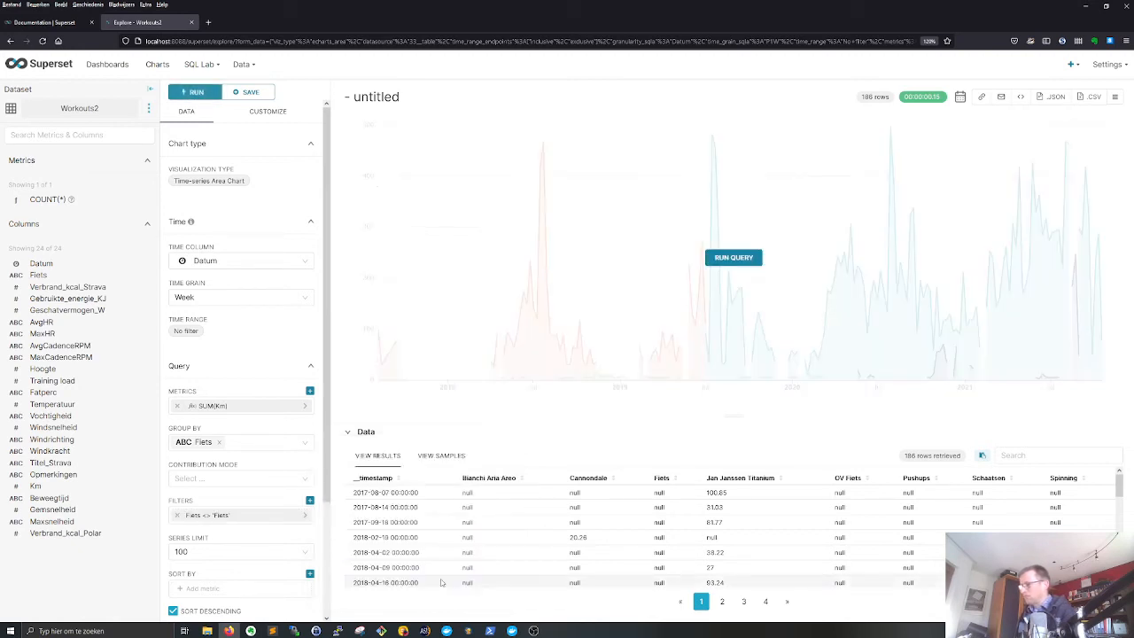
left_click(726, 264)
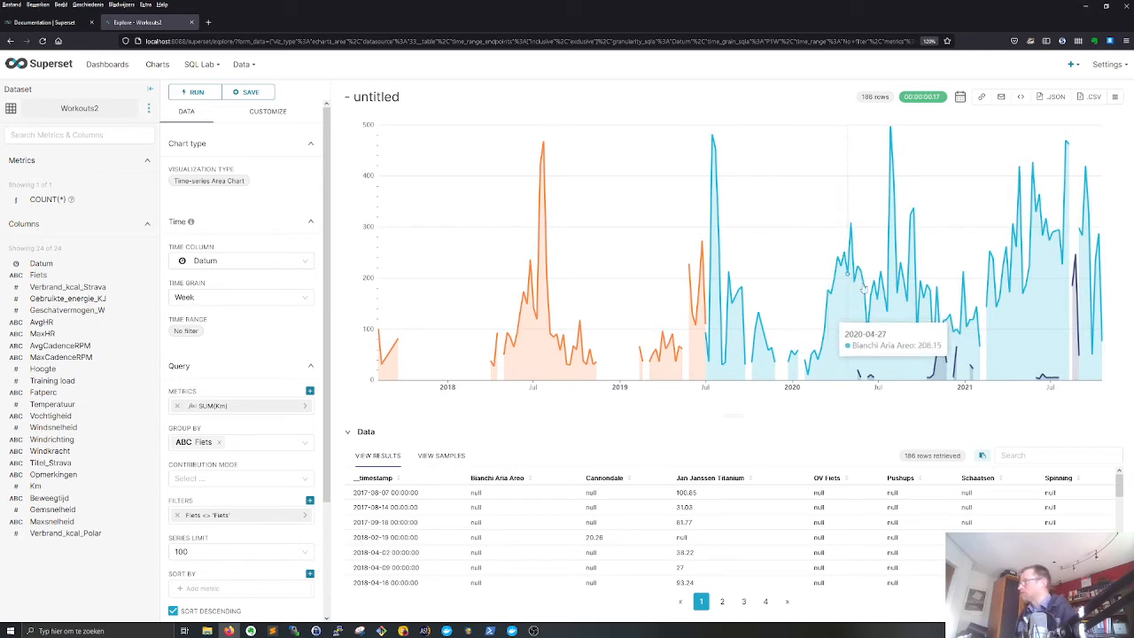
- Title the area chart "Km biked per week per bike" and save it to the My Workout Insights dashboard, going to that dashboard
left_click(368, 98)
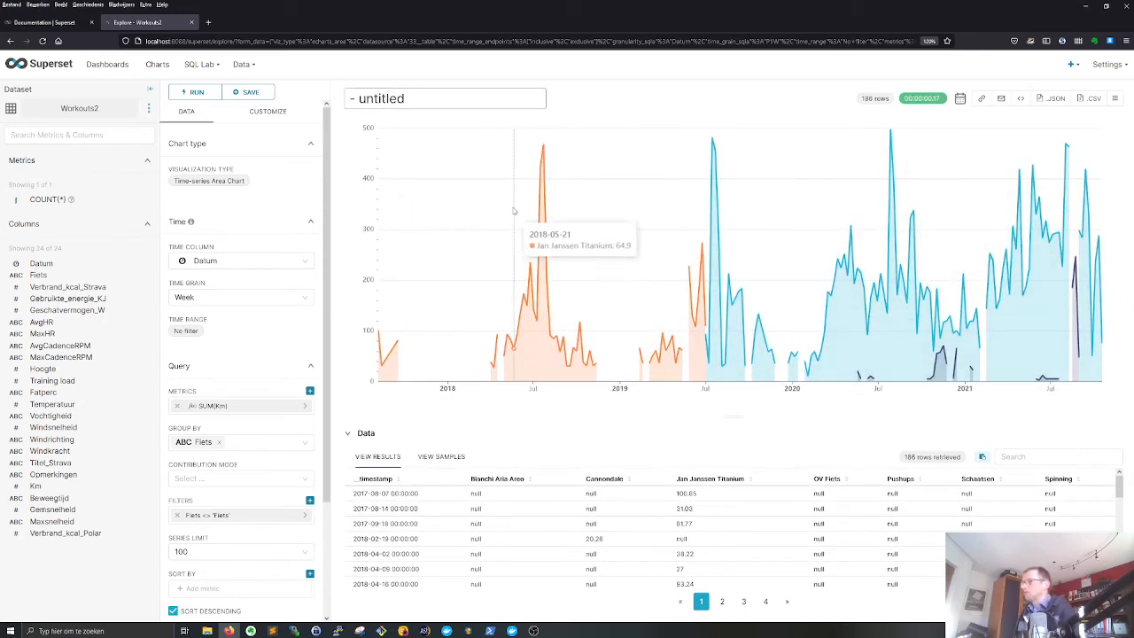
key("ctrl+a")
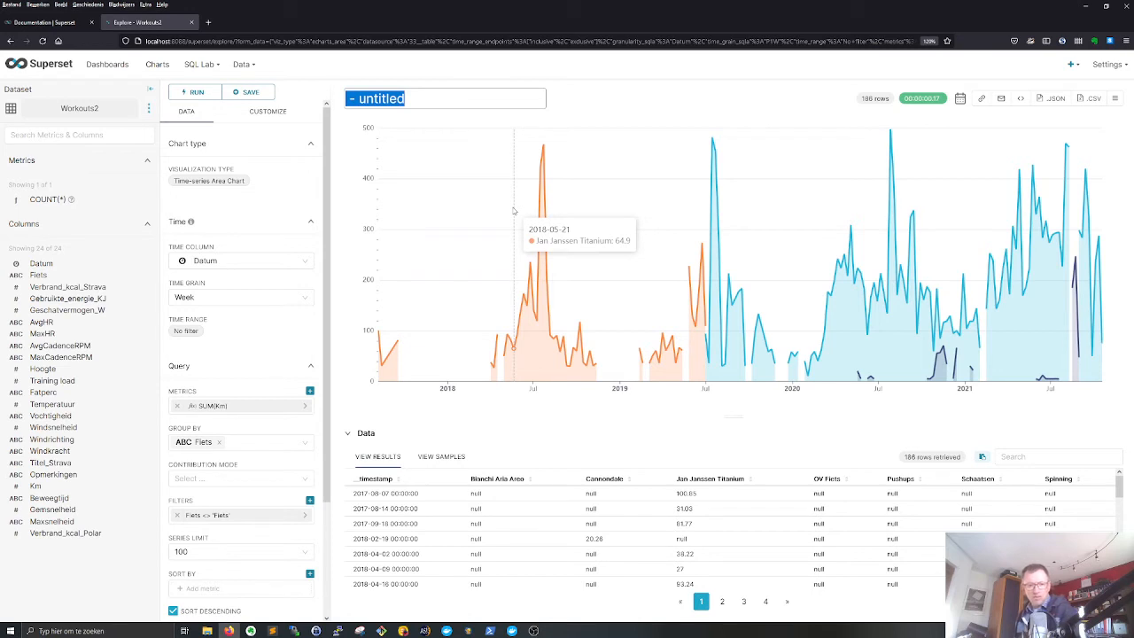
type("Km")
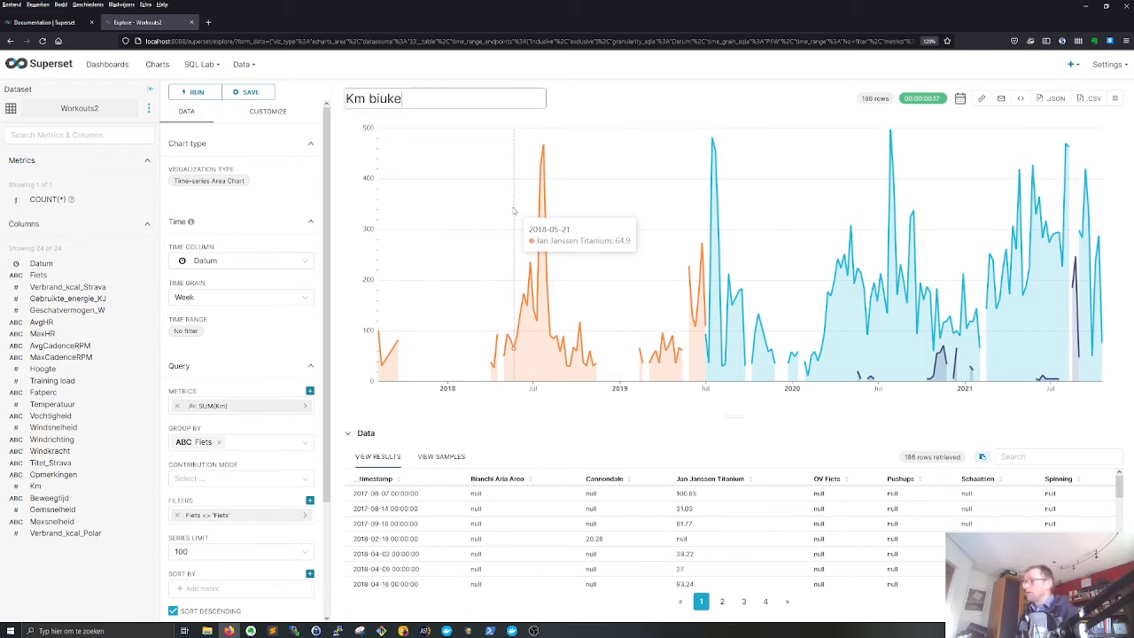
type(" biked per week per bik")
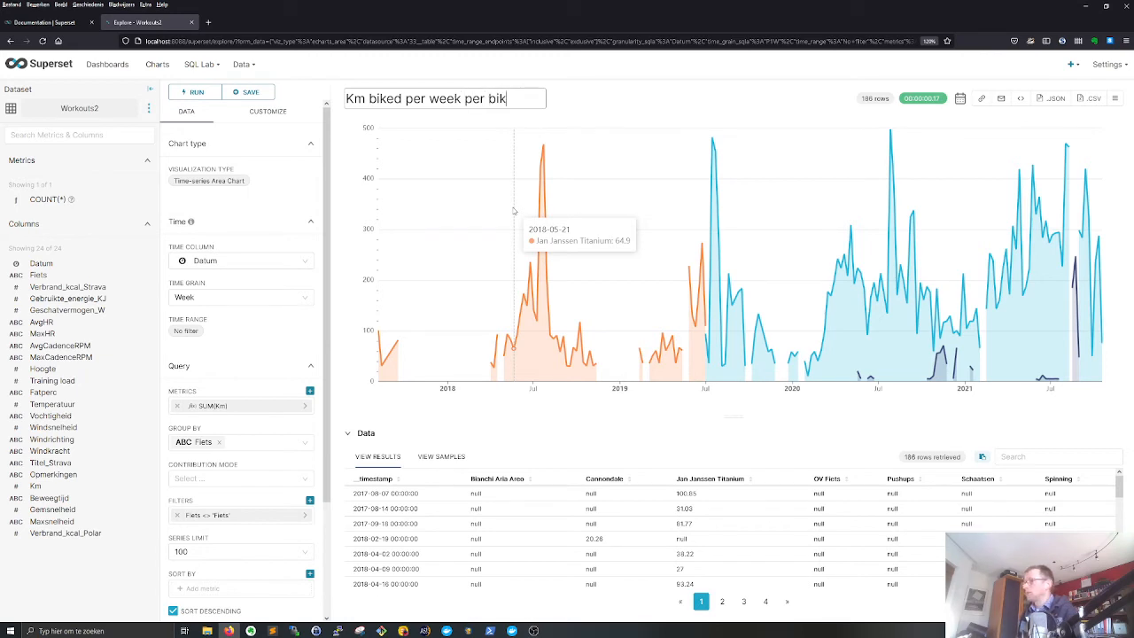
key("Return")
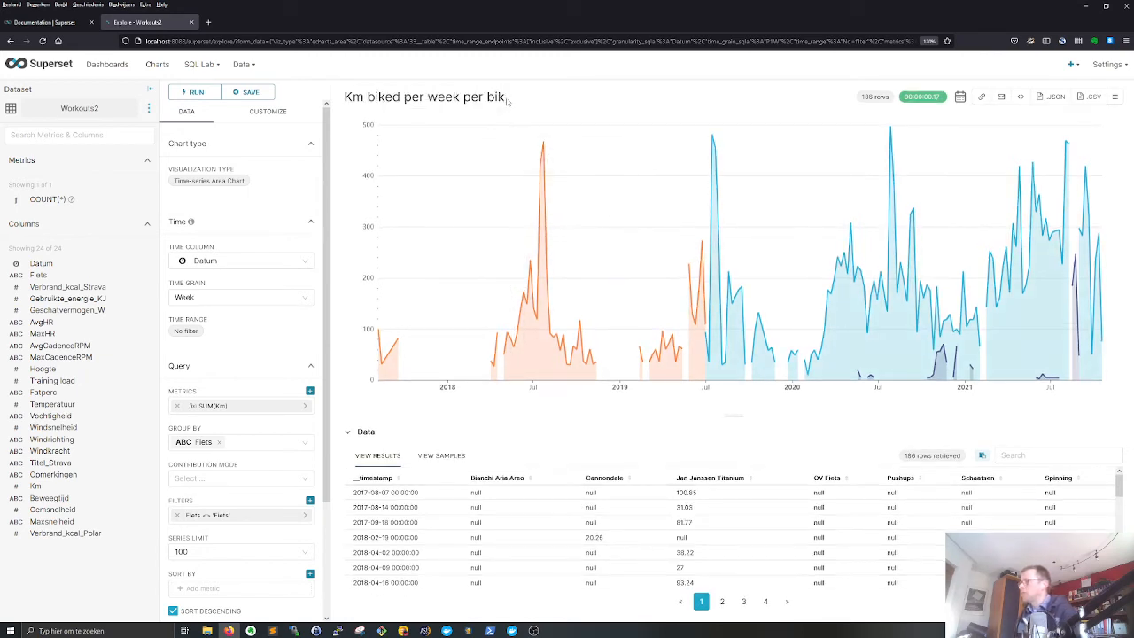
left_click(505, 99)
type("e")
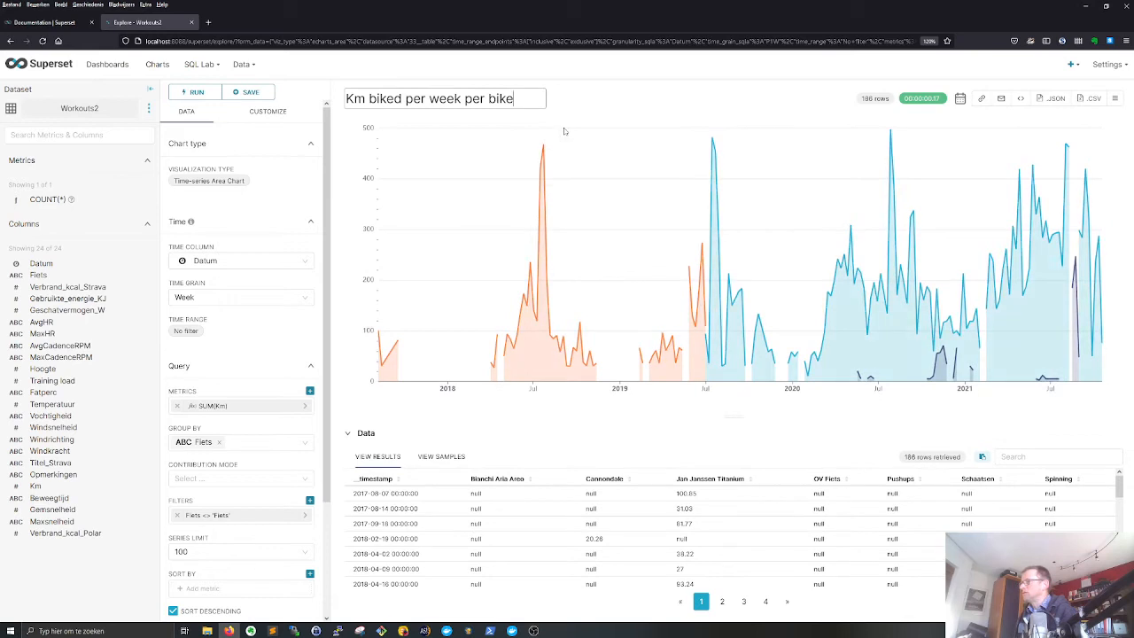
key("Return")
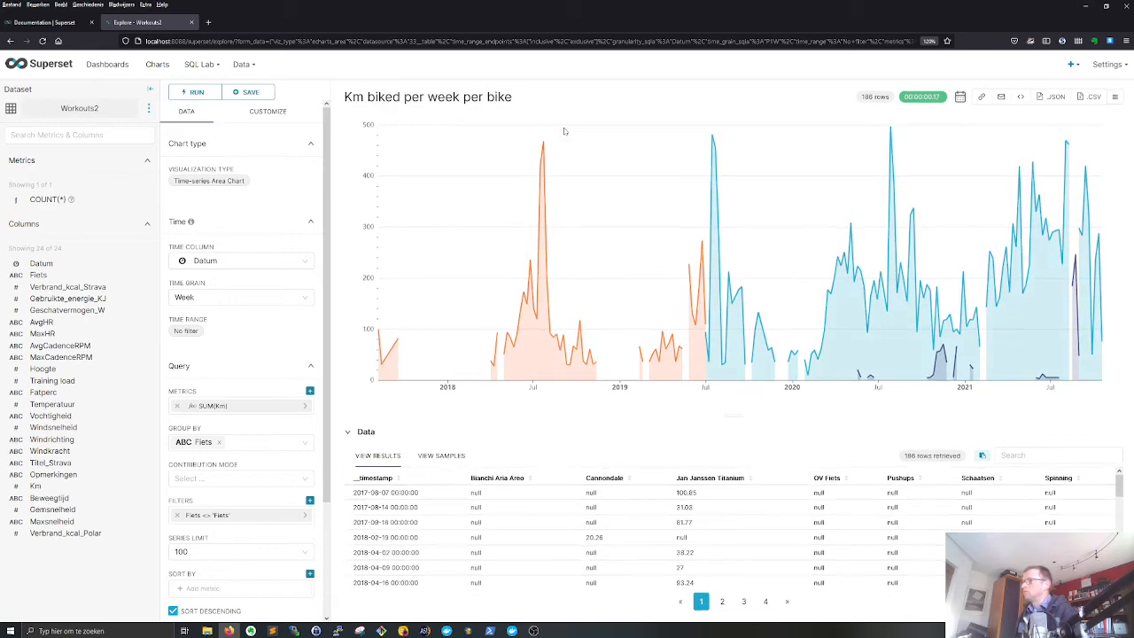
left_click(251, 92)
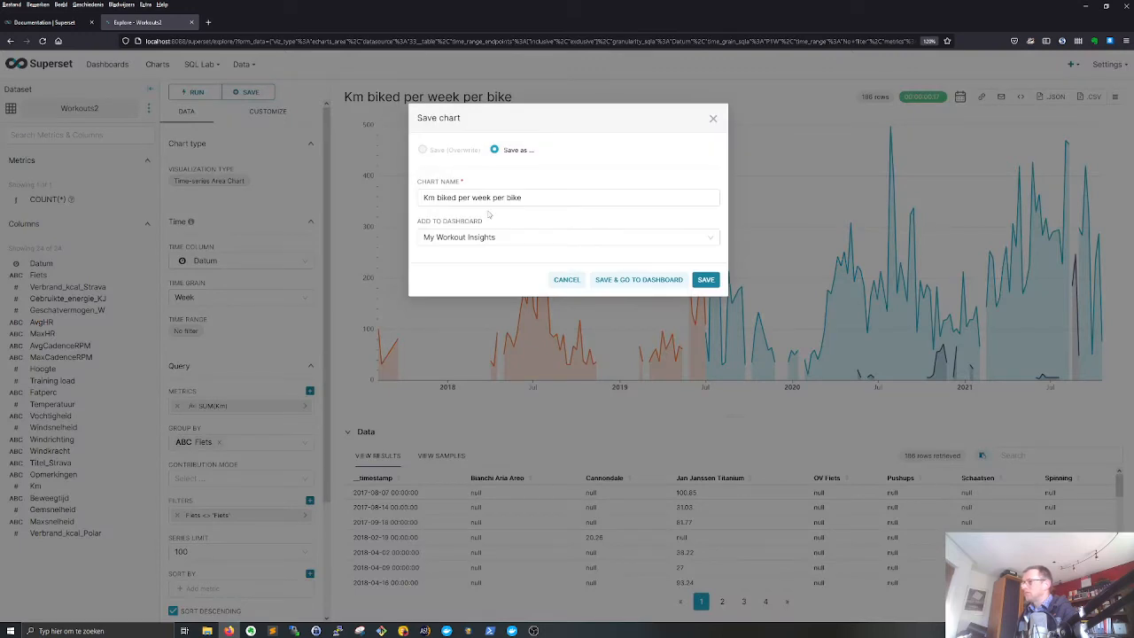
left_click(638, 279)
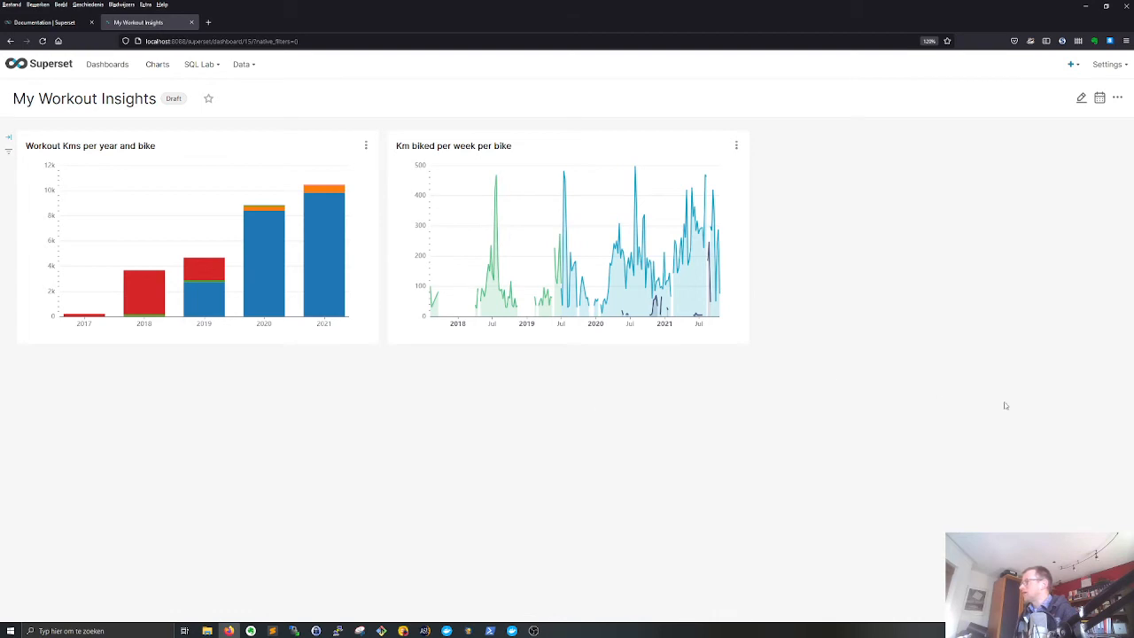
- Create a new Big Number chart based on the Workouts2 dataset
left_click(156, 67)
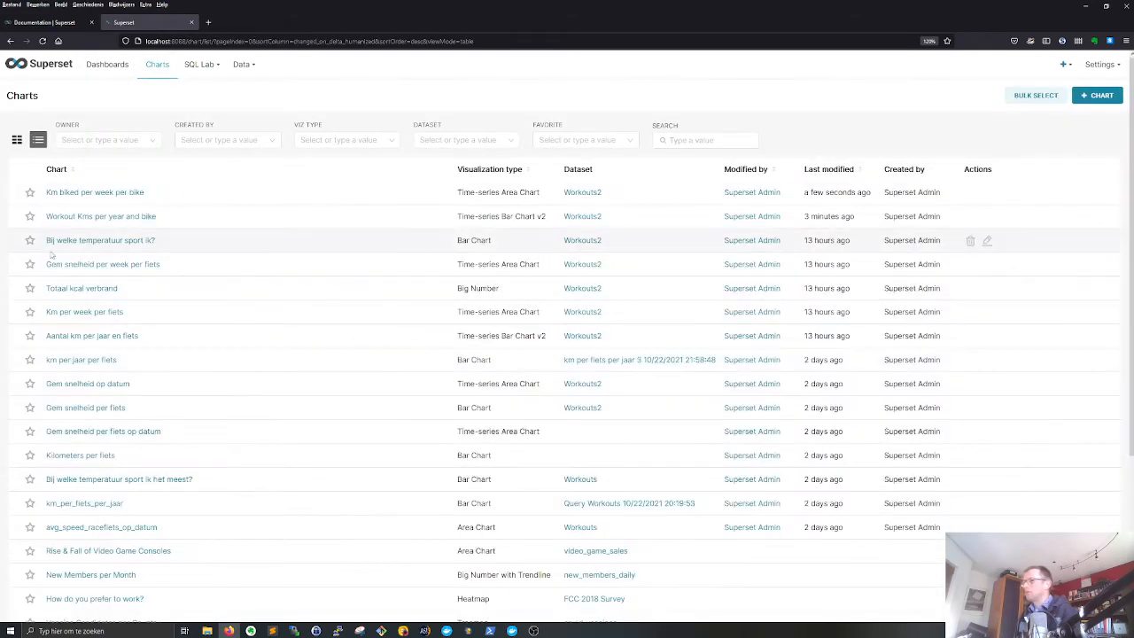
left_click(1098, 96)
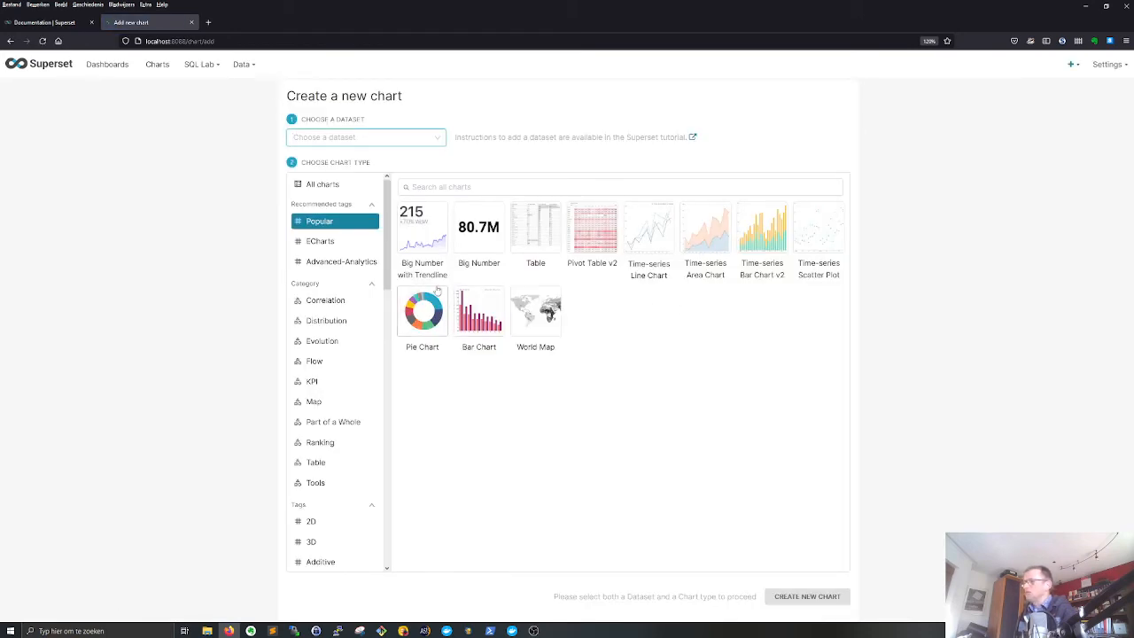
left_click(481, 234)
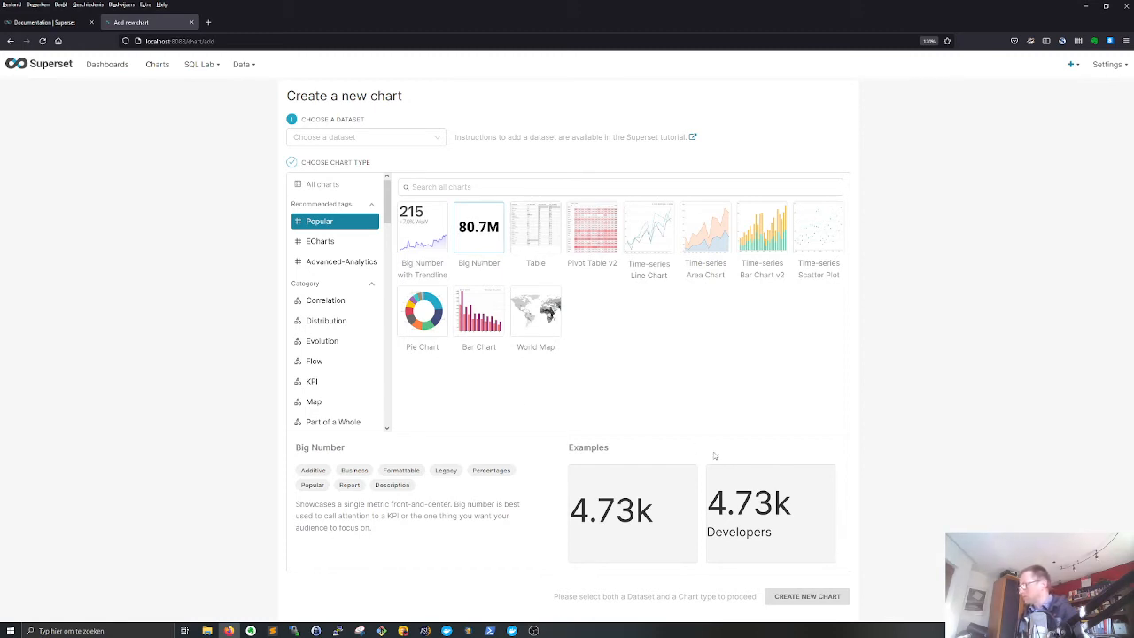
left_click(396, 135)
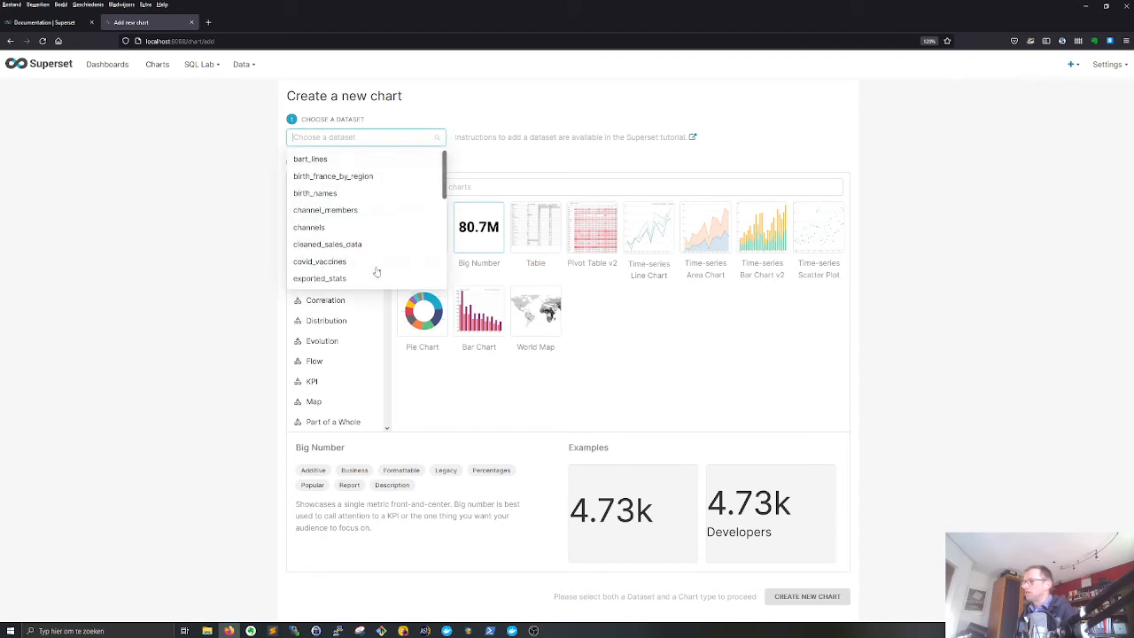
scroll(377, 265, "down", 10)
left_click(342, 278)
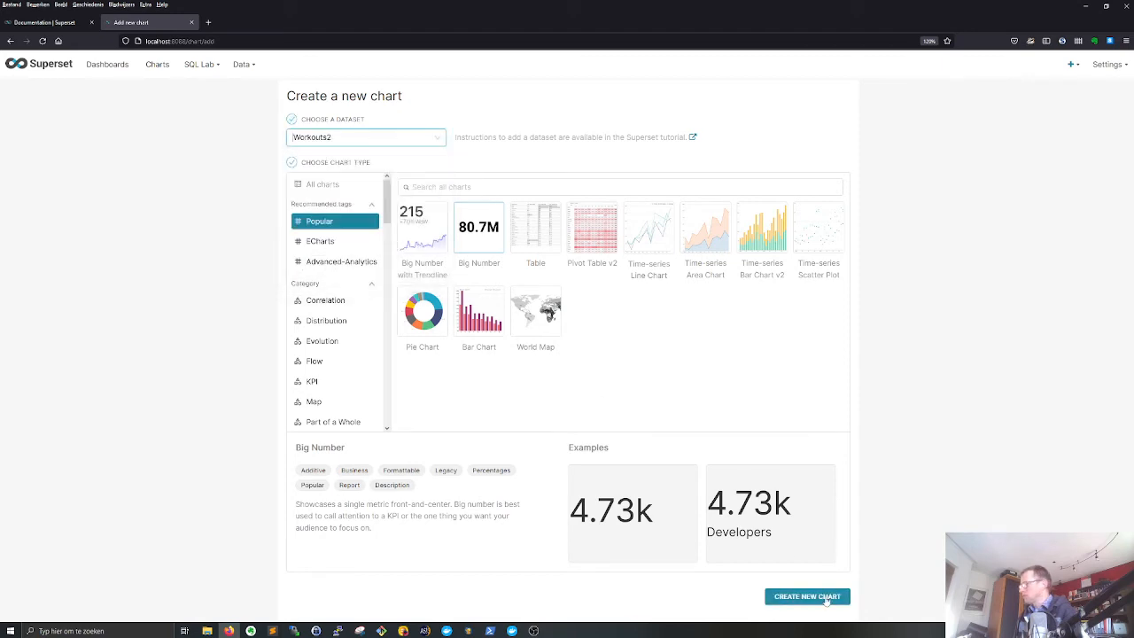
left_click(806, 596)
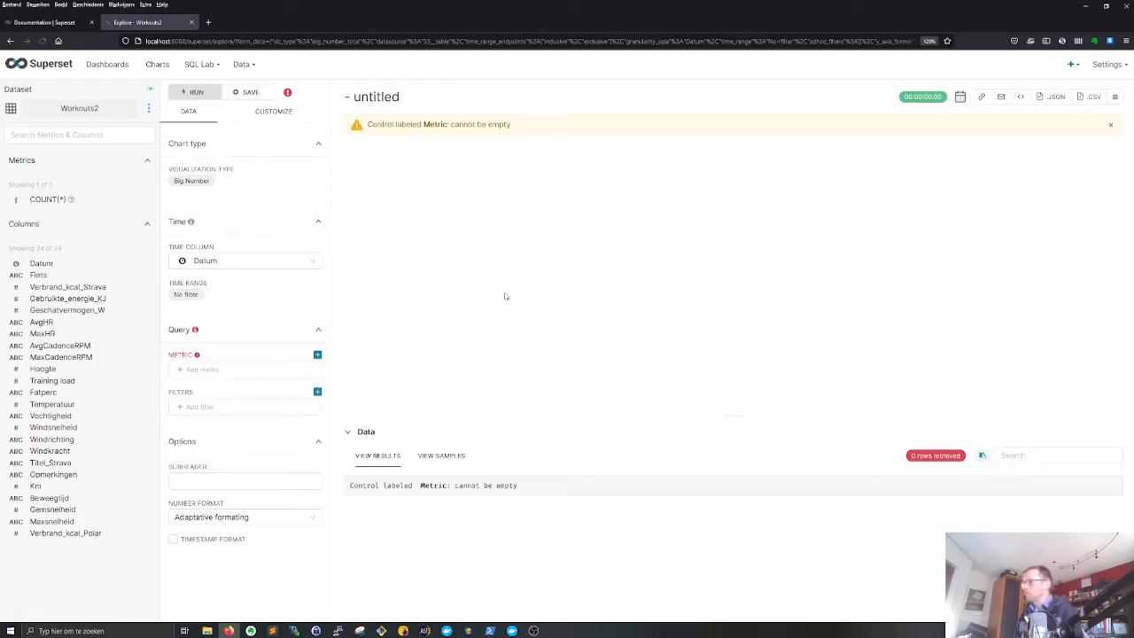
- Add a simple metric that aggregates the Verbrand_kcal_Strava column with SUM and run the query
left_click(211, 369)
left_click(400, 317)
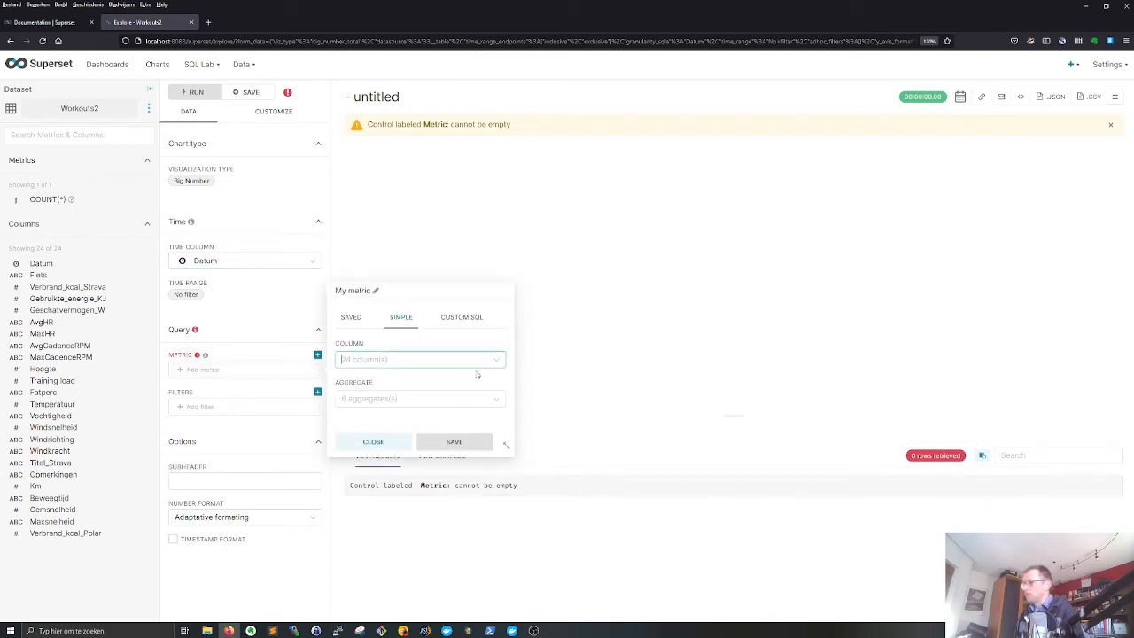
left_click(426, 360)
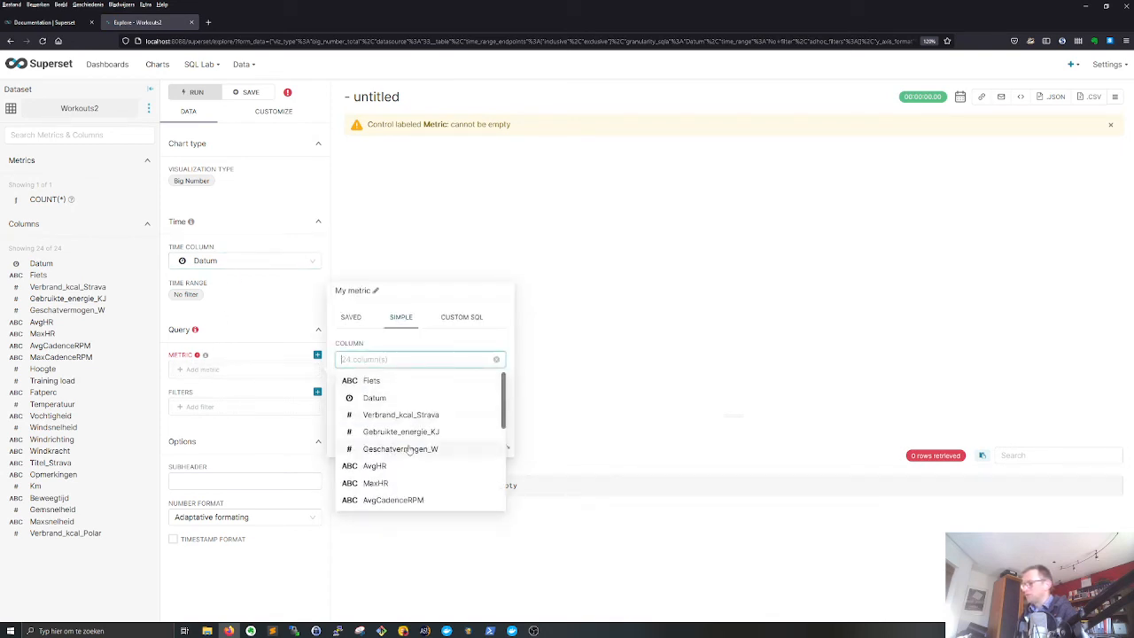
scroll(410, 443, "down", 2)
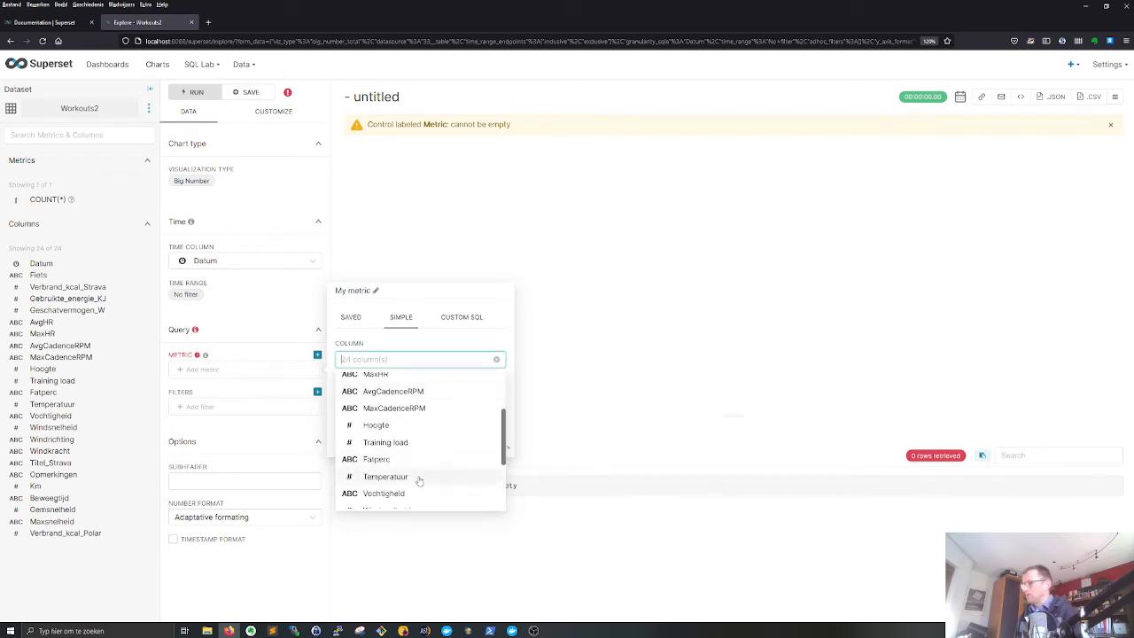
scroll(421, 476, "down", 1)
scroll(421, 471, "down", 1)
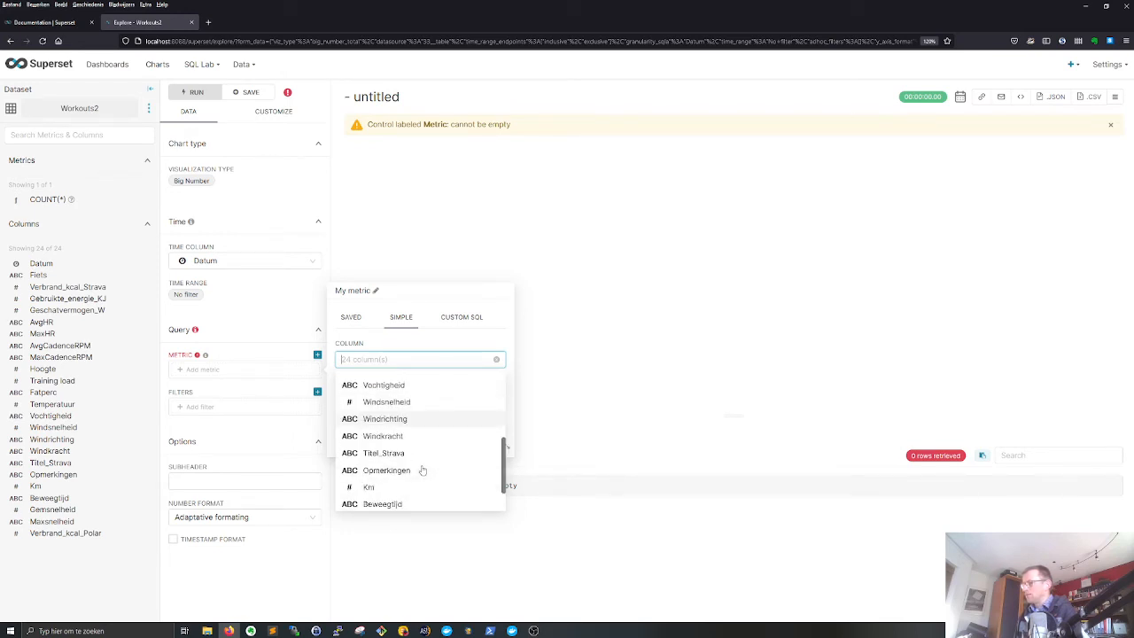
scroll(412, 487, "down", 1)
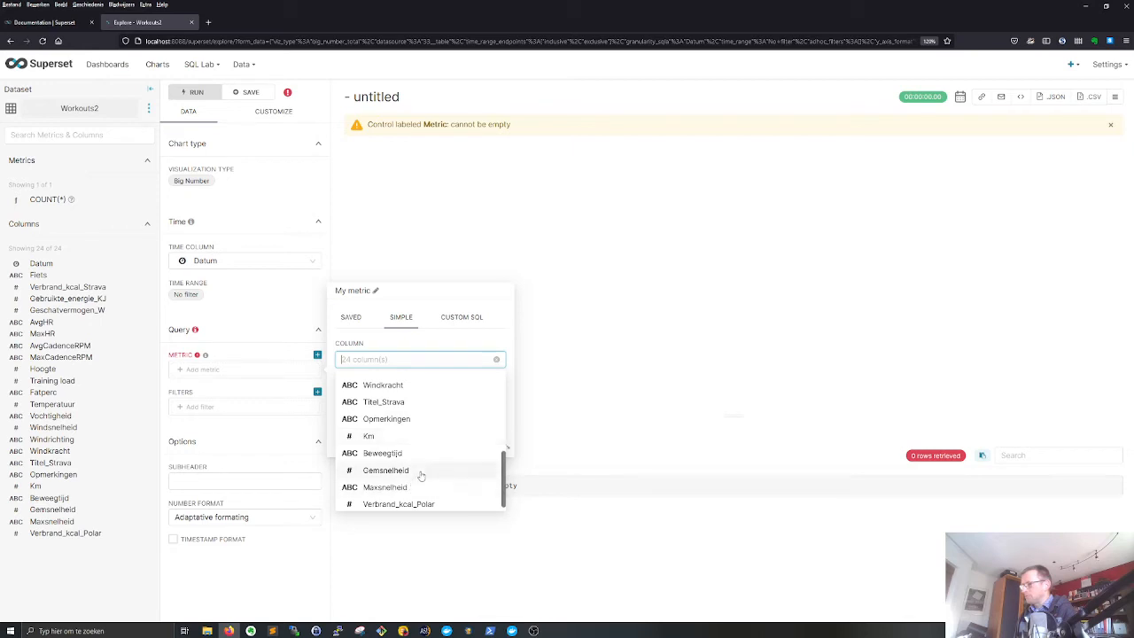
scroll(418, 498, "down", 1)
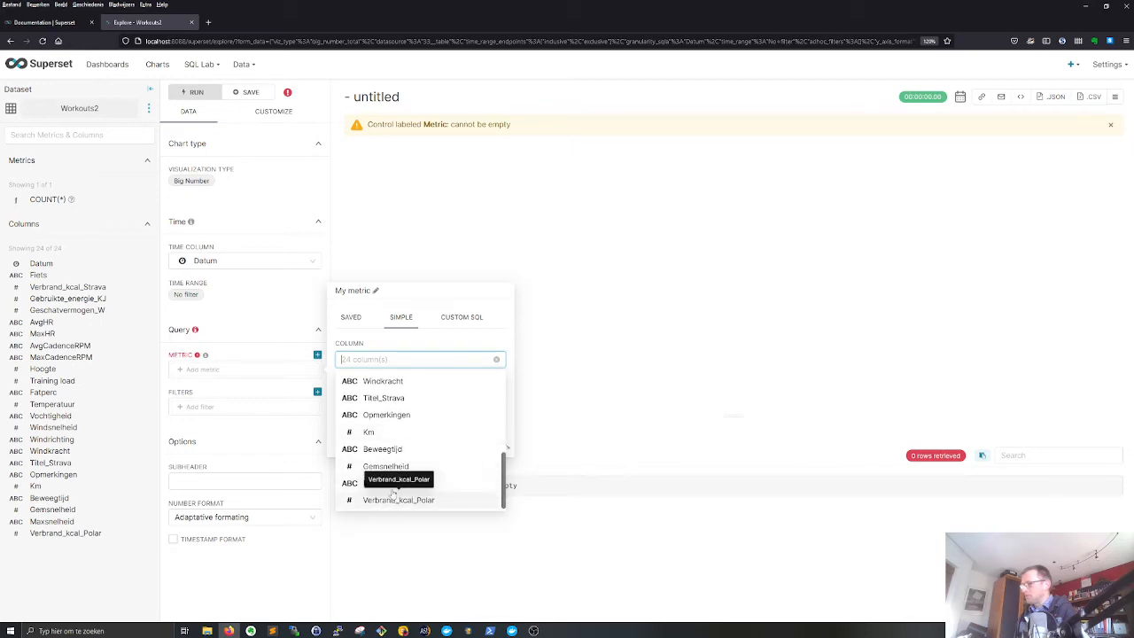
scroll(398, 443, "up", 1)
scroll(408, 408, "up", 1)
scroll(407, 409, "up", 3)
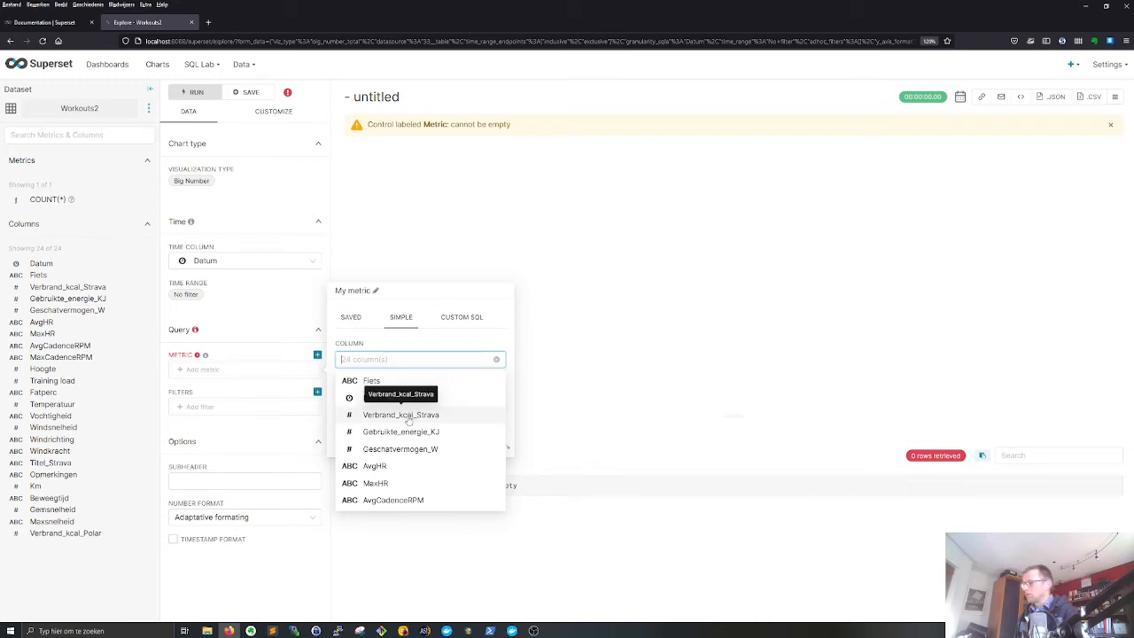
left_click(408, 415)
left_click(399, 399)
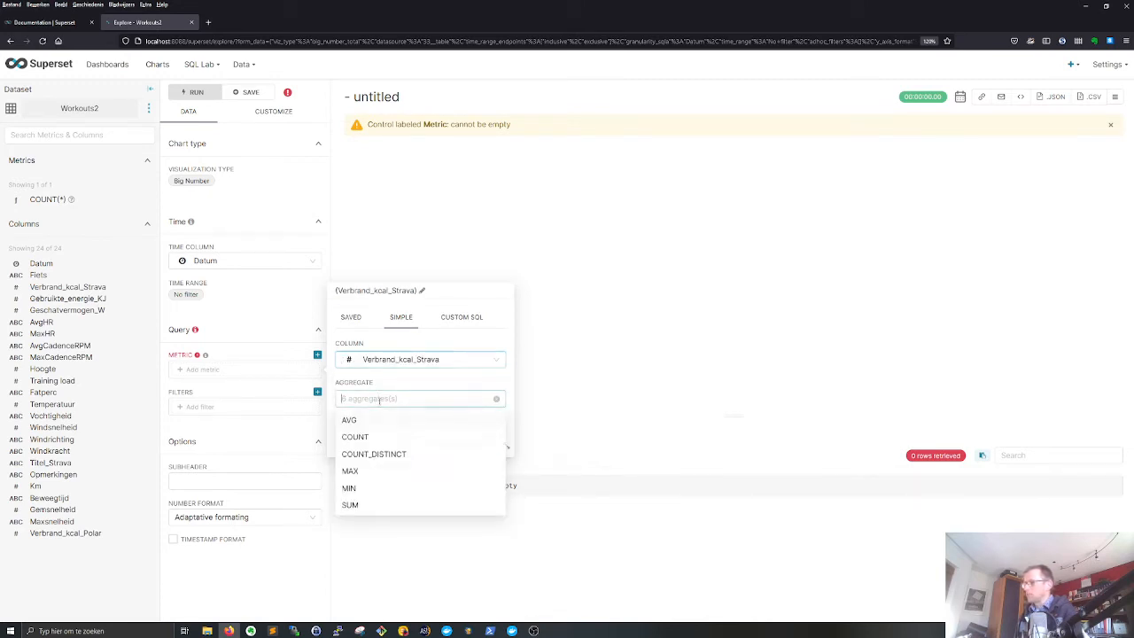
left_click(351, 505)
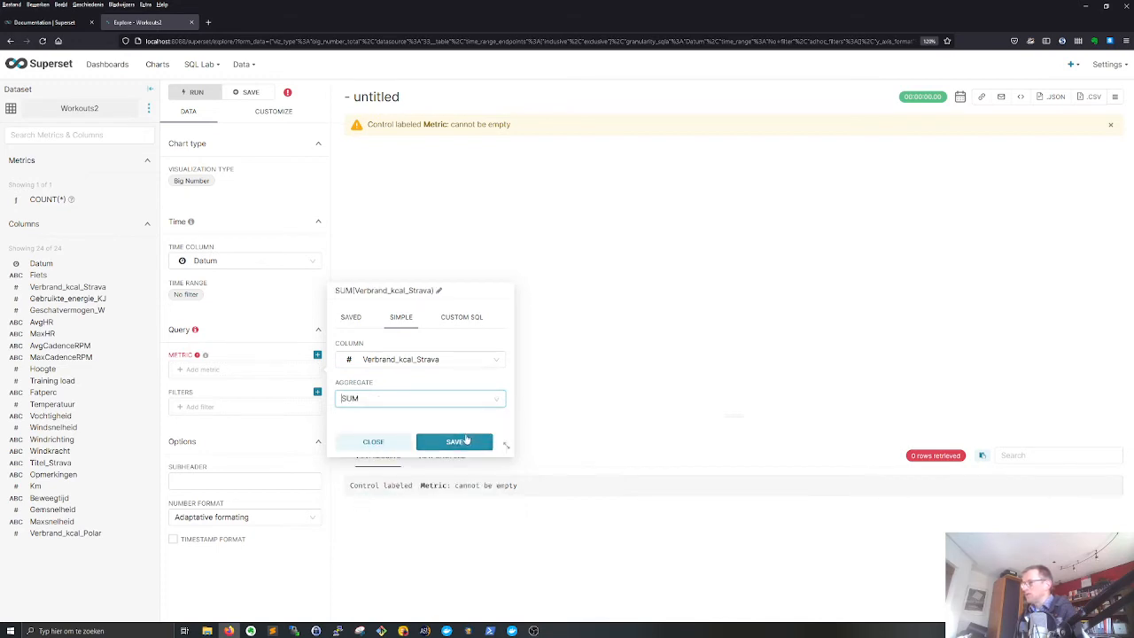
left_click(455, 441)
left_click(732, 258)
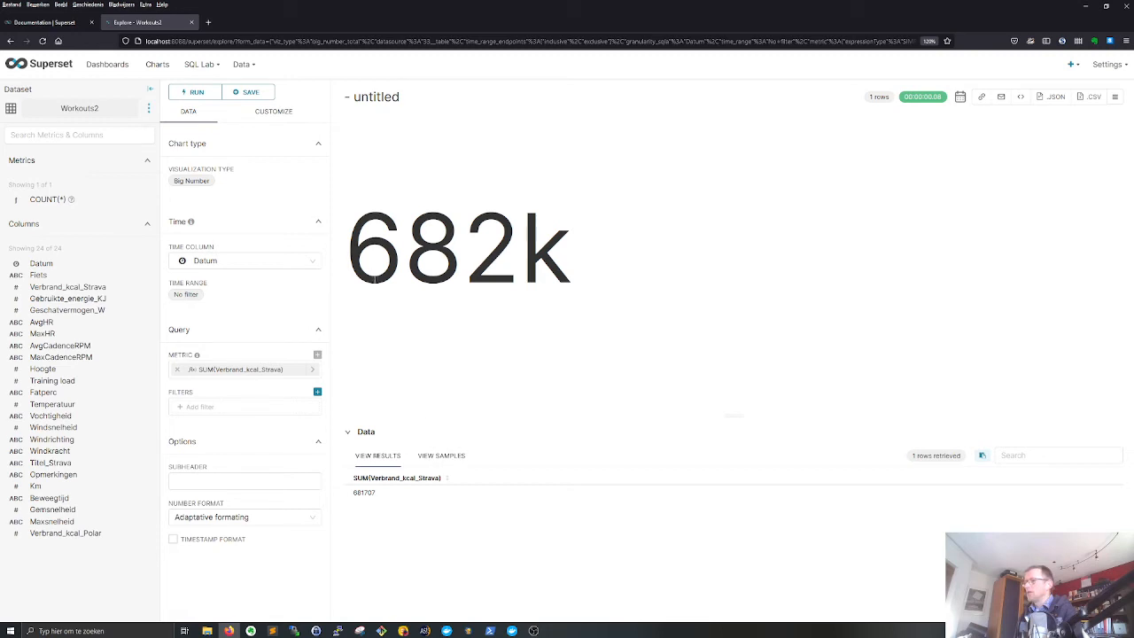
left_click(264, 114)
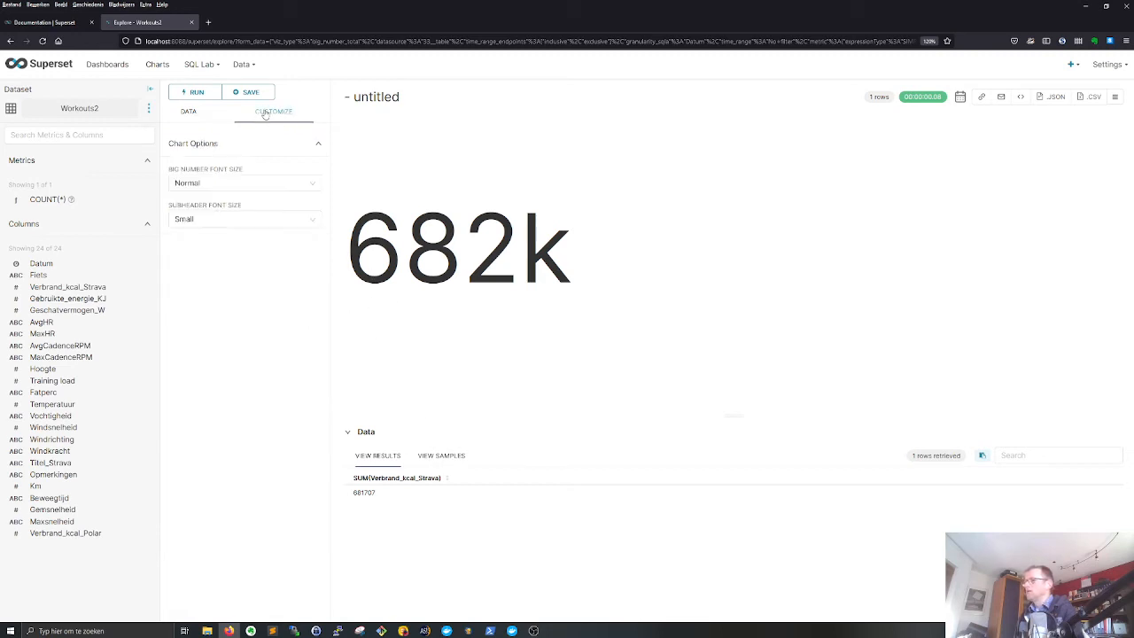
left_click(208, 182)
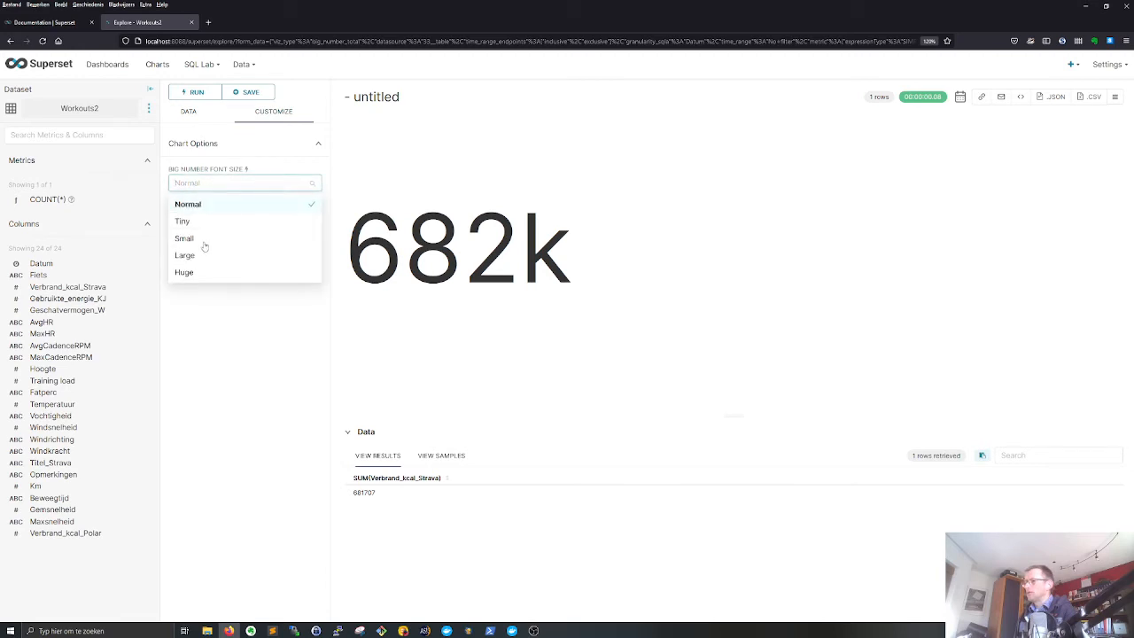
left_click(270, 153)
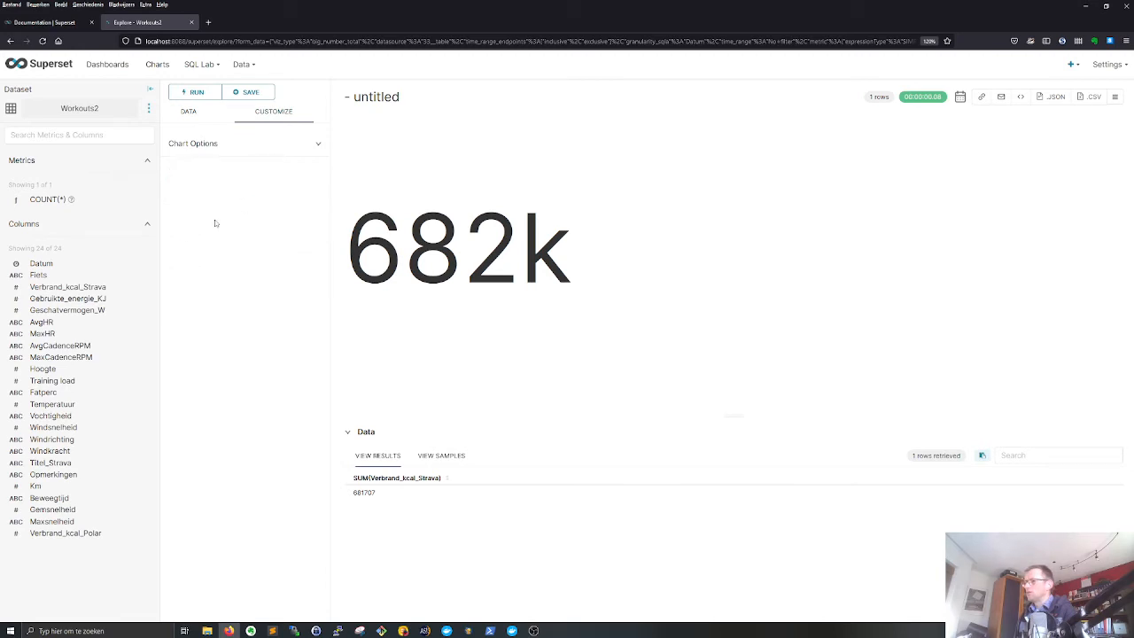
left_click(249, 147)
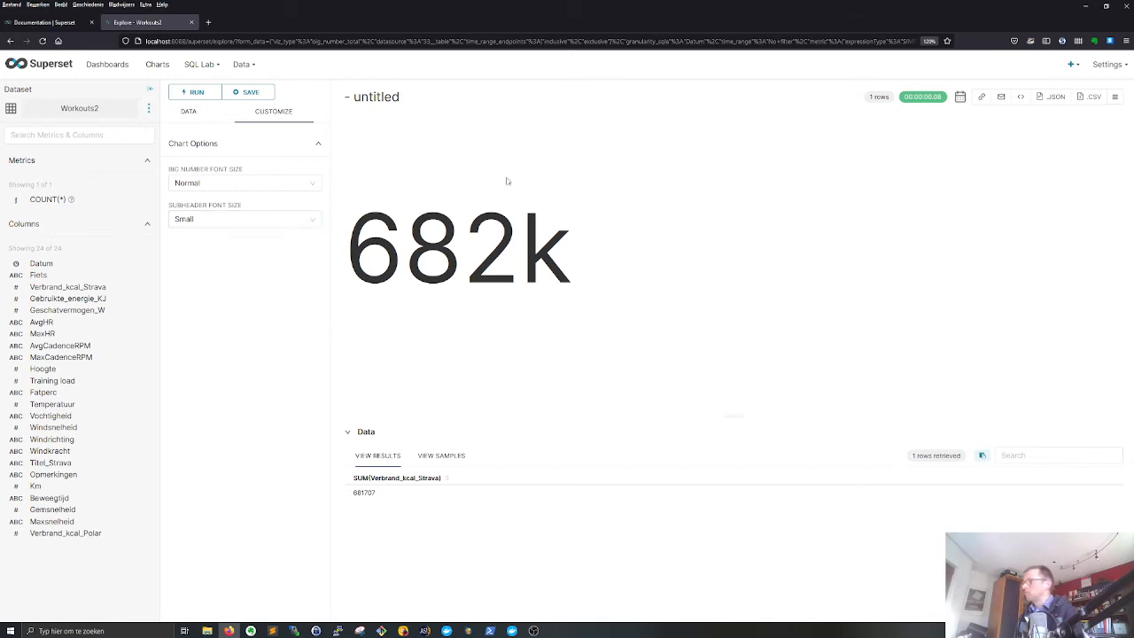
- Title the big number chart "kcal burned total" and save it to the My Workout Insights dashboard, going to that dashboard
left_click(390, 99)
key("ctrl+a")
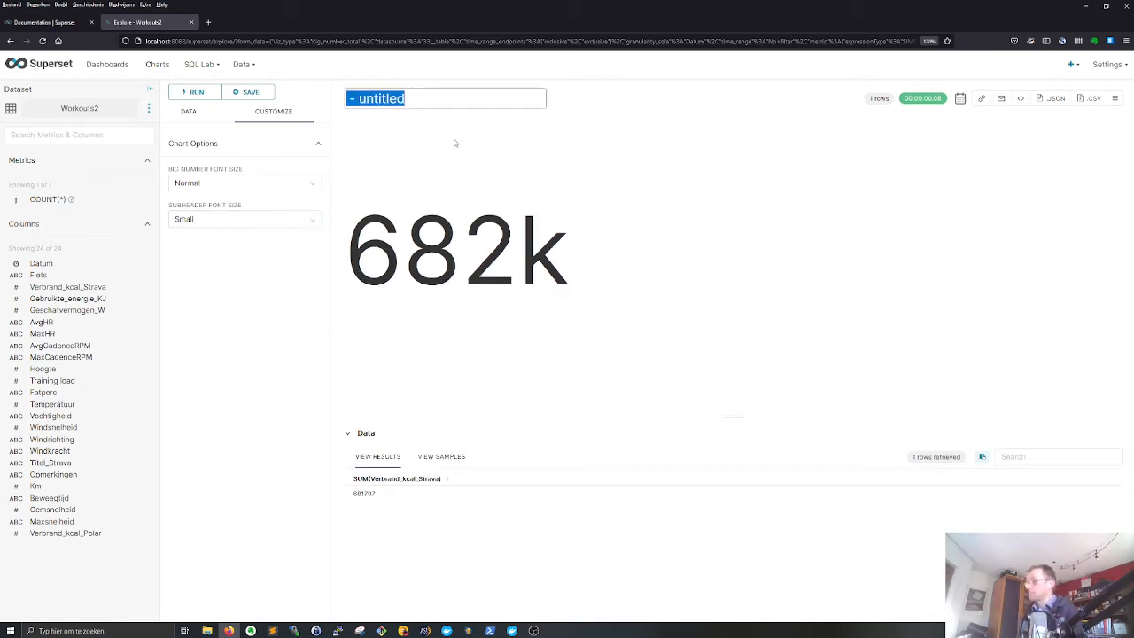
type("kcal bu")
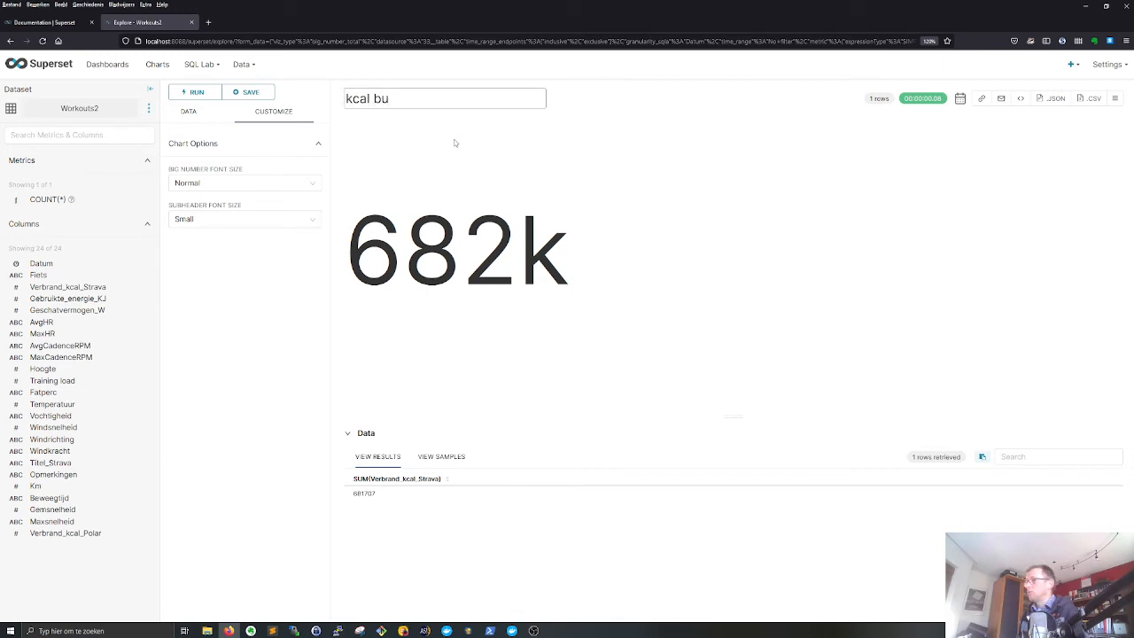
type("rned total")
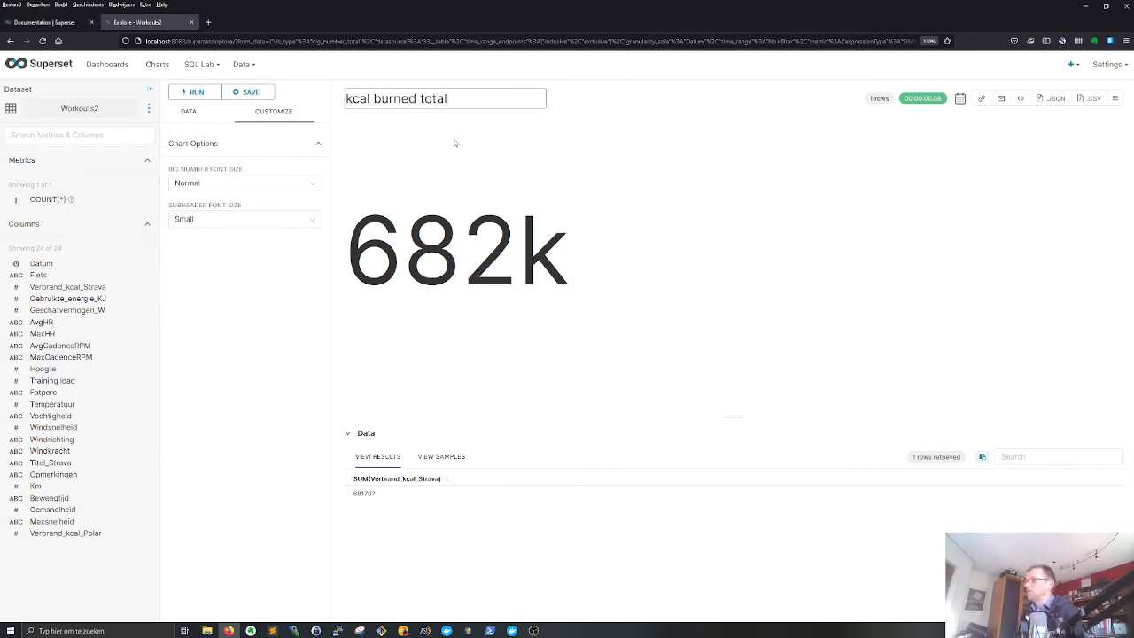
left_click(371, 128)
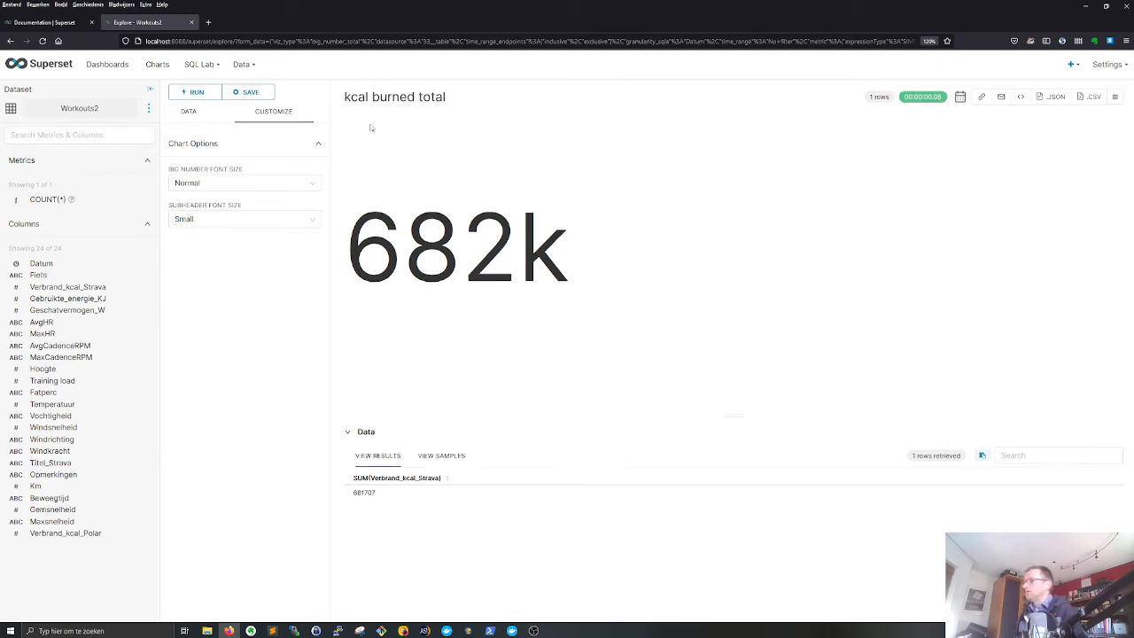
left_click(249, 92)
left_click(624, 282)
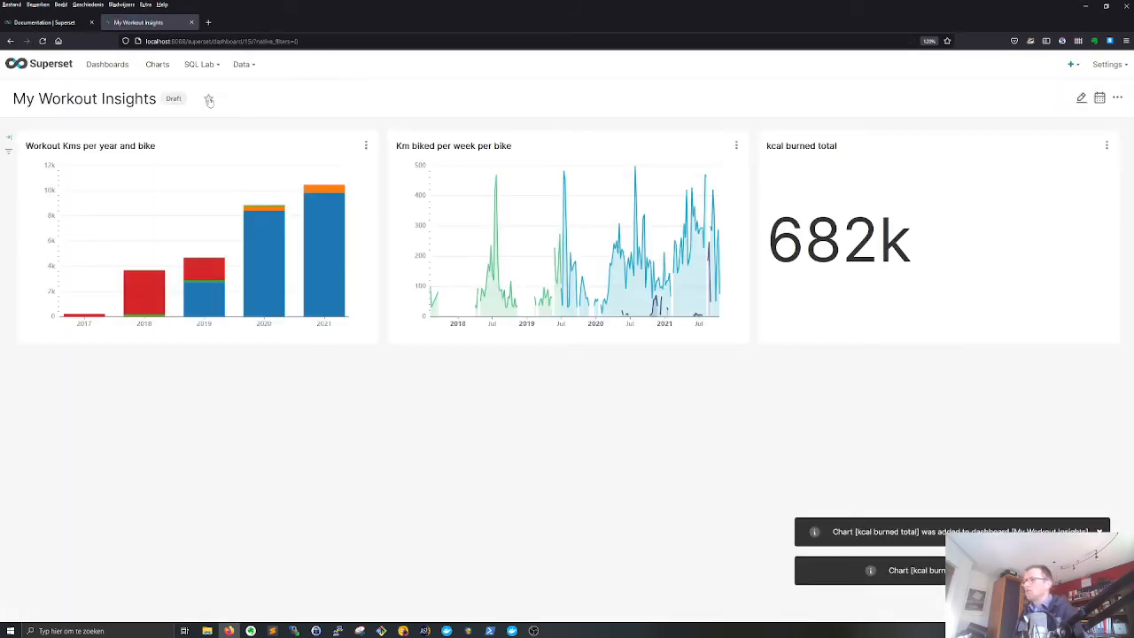
- Create a new Time-series Area Chart based on the Workouts2 dataset
left_click(157, 64)
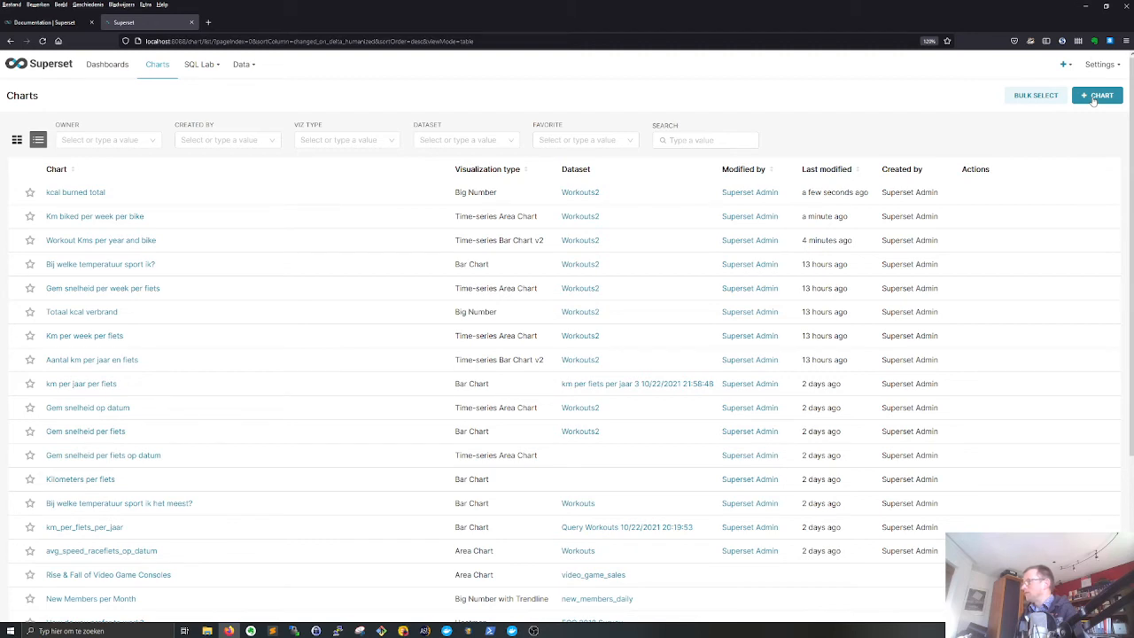
left_click(1095, 96)
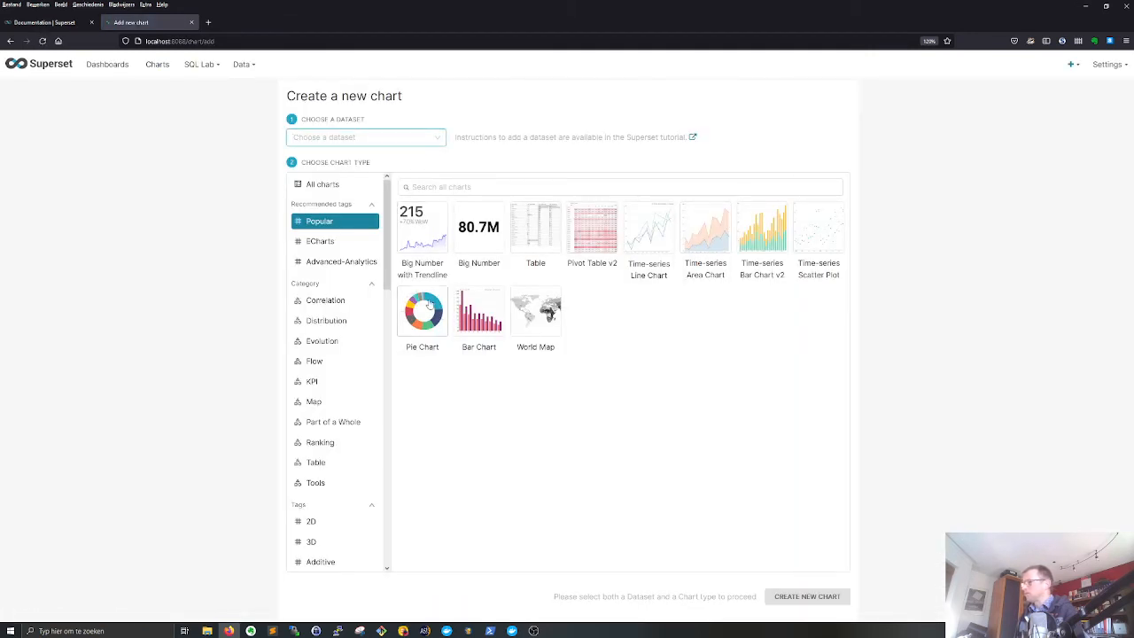
left_click(707, 231)
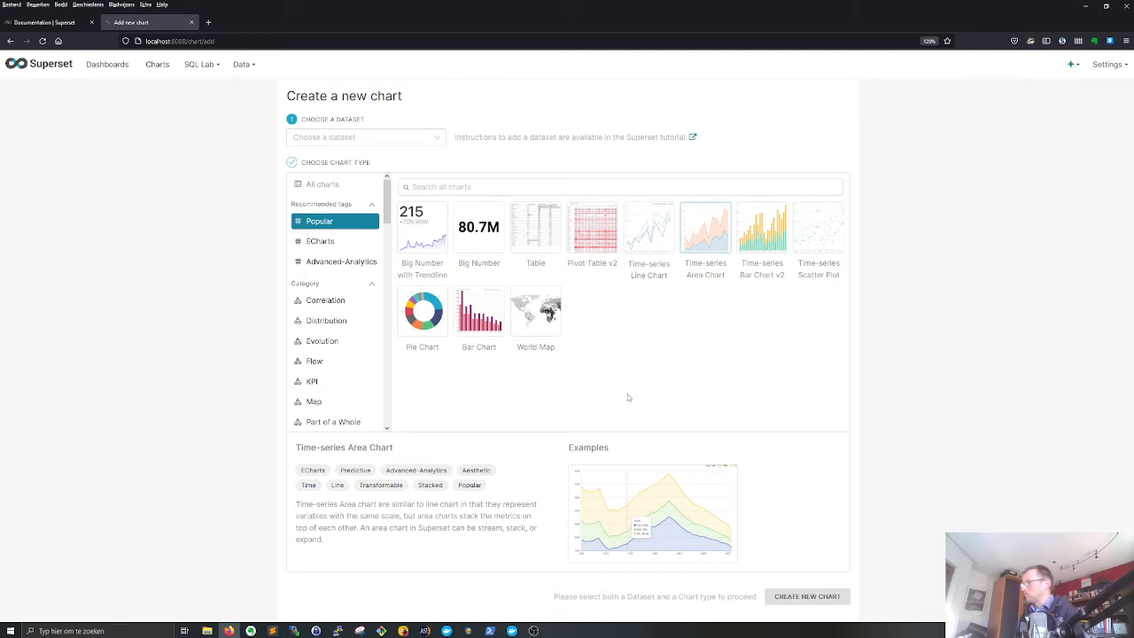
left_click(344, 139)
scroll(342, 257, "down", 5)
left_click(345, 274)
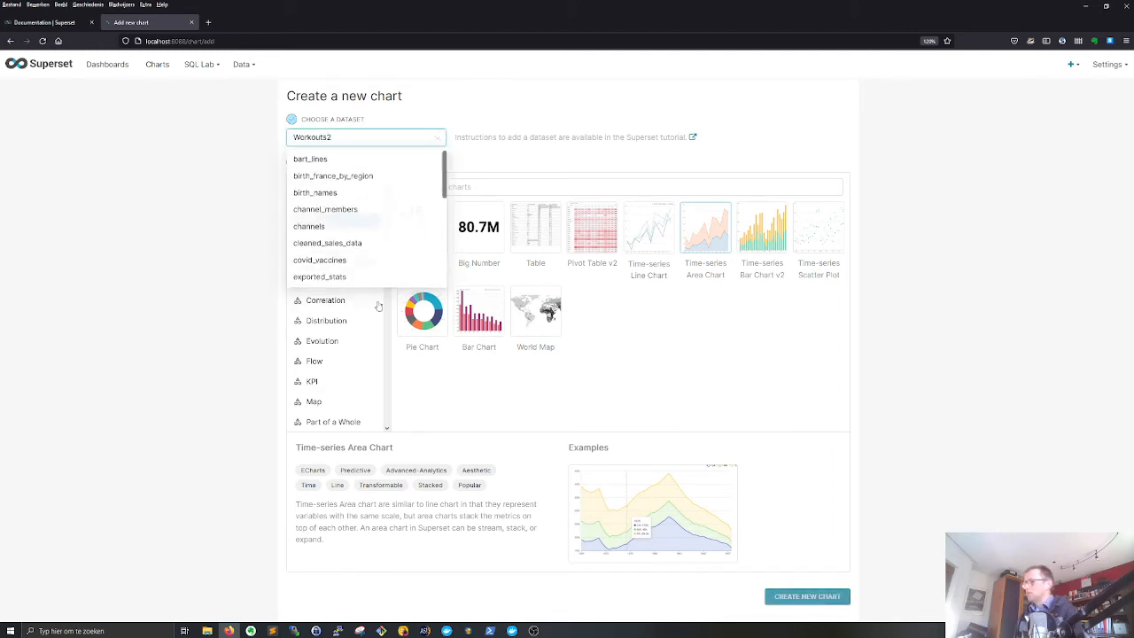
left_click(806, 595)
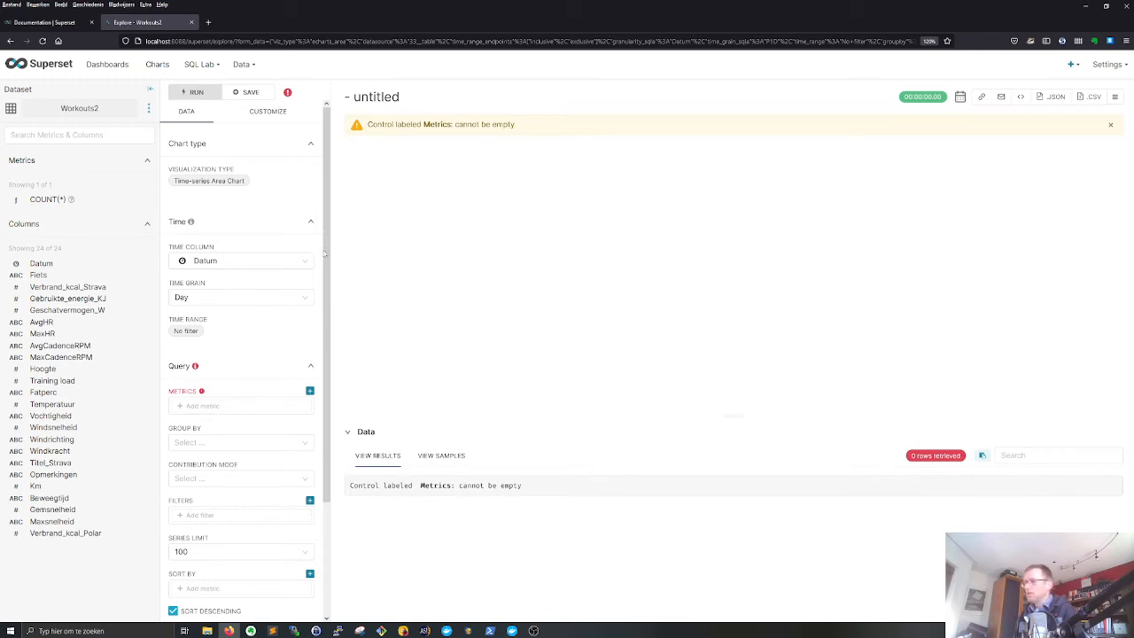
- Set the time grain to Week and add a simple metric that aggregates the Gemsnelheid column with AVG
left_click(201, 298)
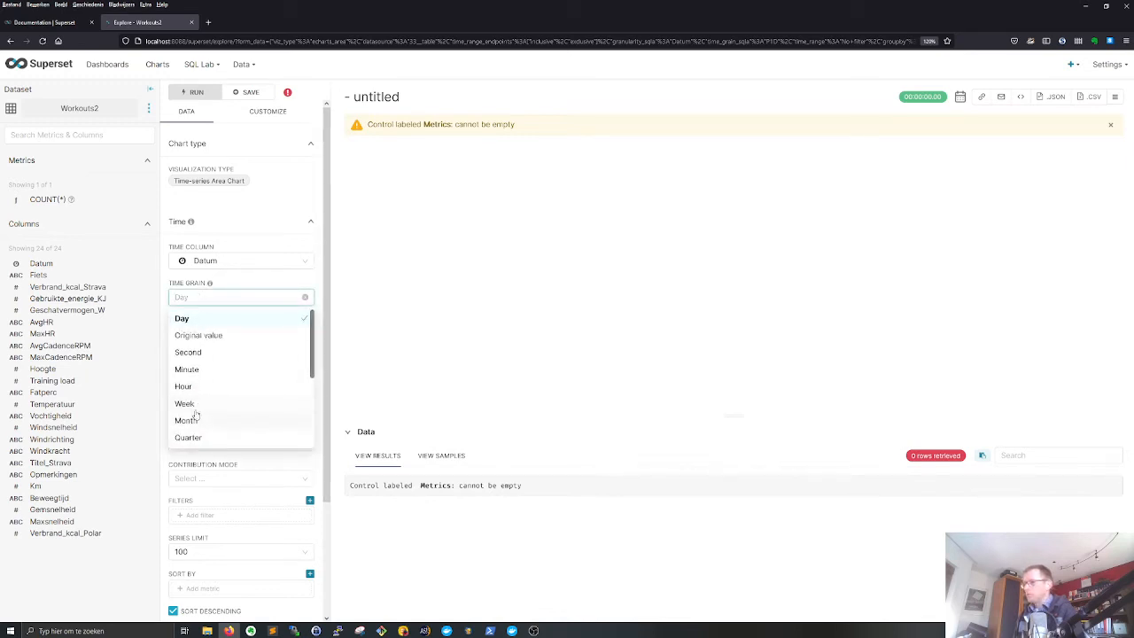
left_click(187, 403)
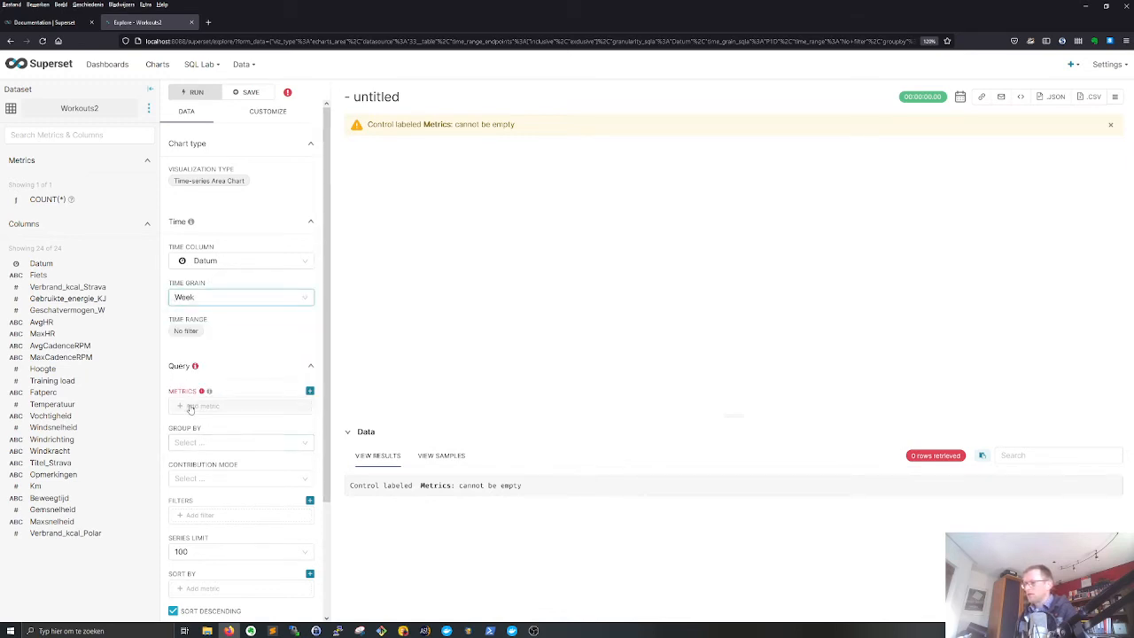
left_click(197, 405)
left_click(395, 355)
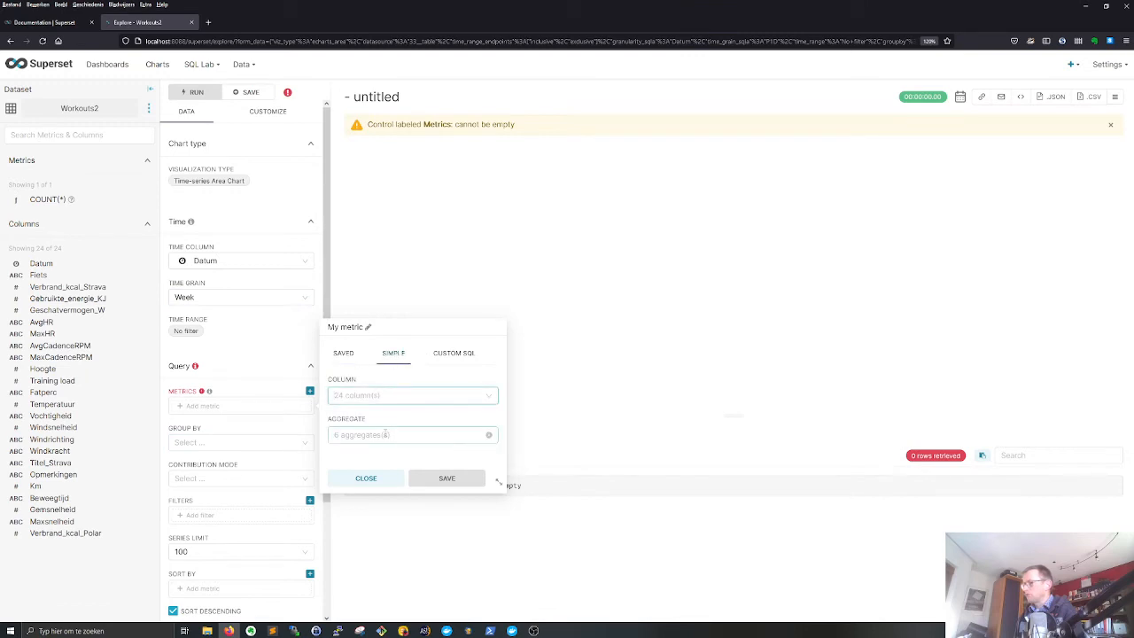
left_click(403, 395)
scroll(401, 471, "down", 5)
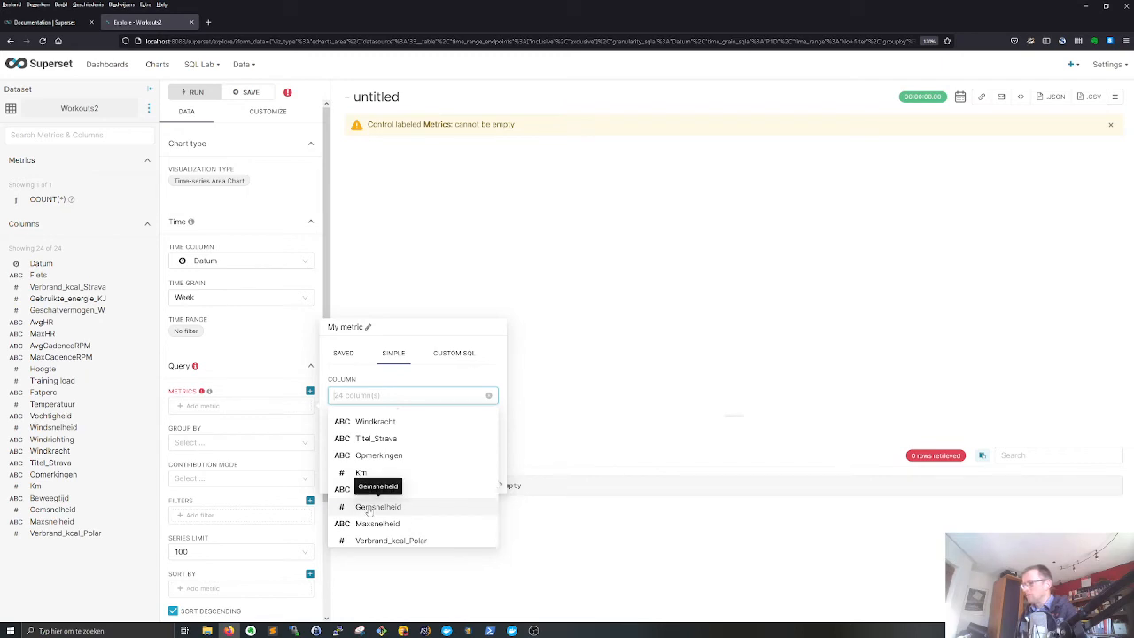
left_click(365, 509)
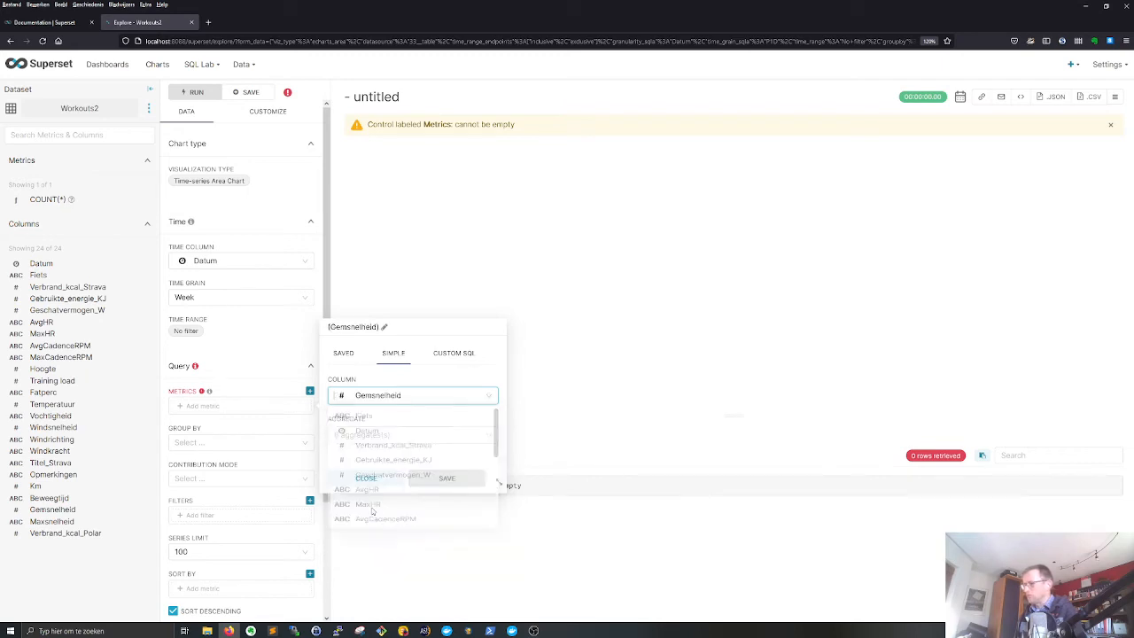
left_click(361, 435)
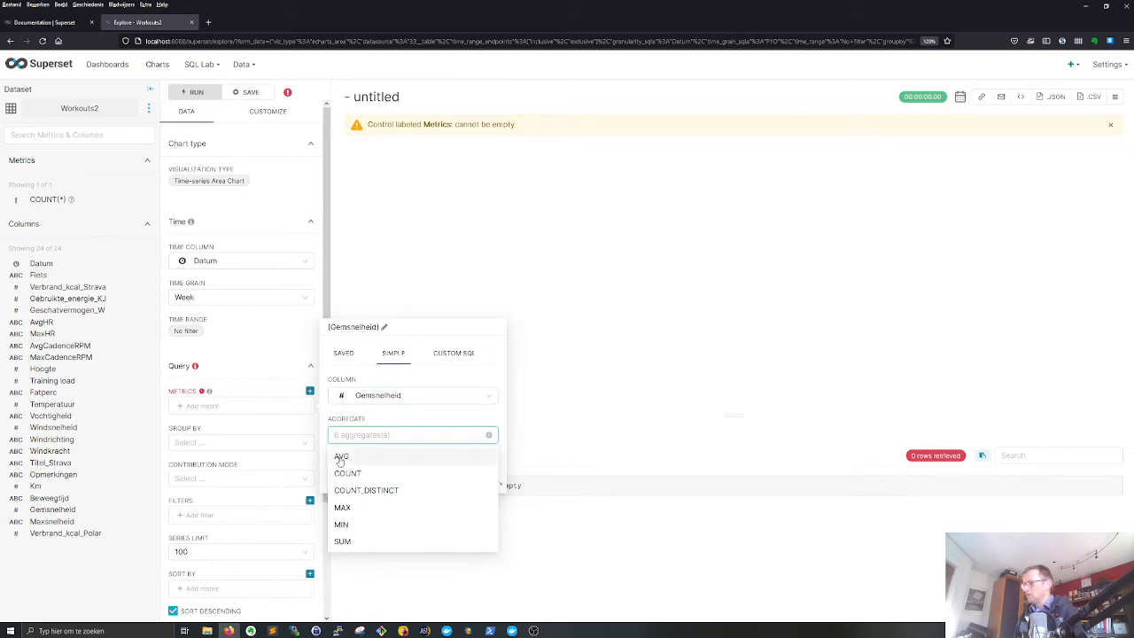
left_click(341, 457)
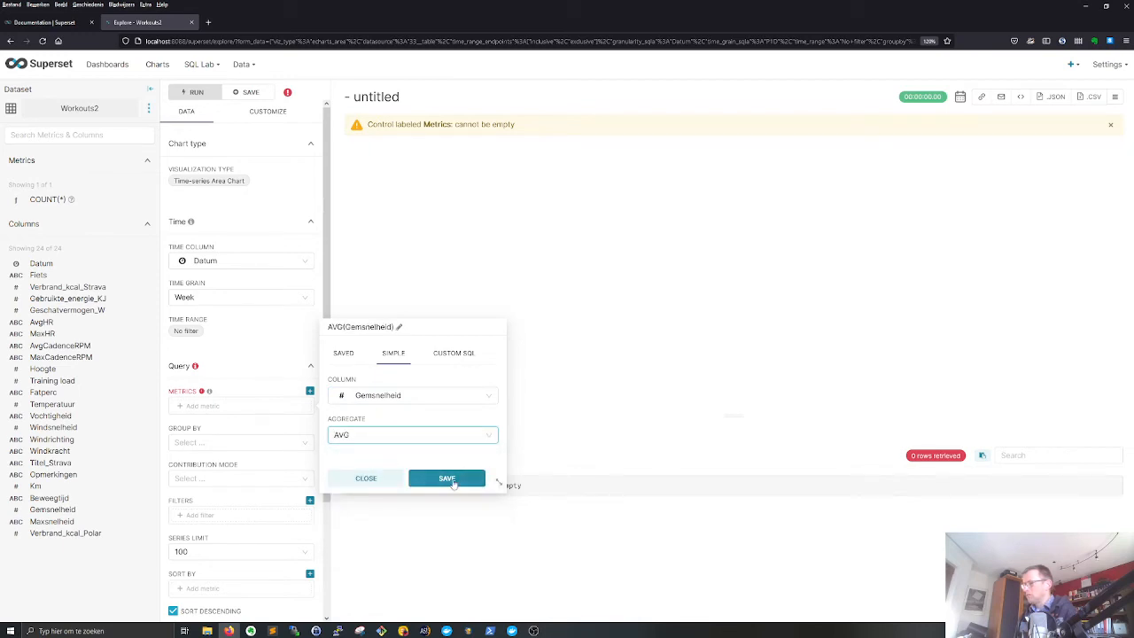
left_click(447, 478)
- Group the area chart by Fiets and run the query
left_click(191, 442)
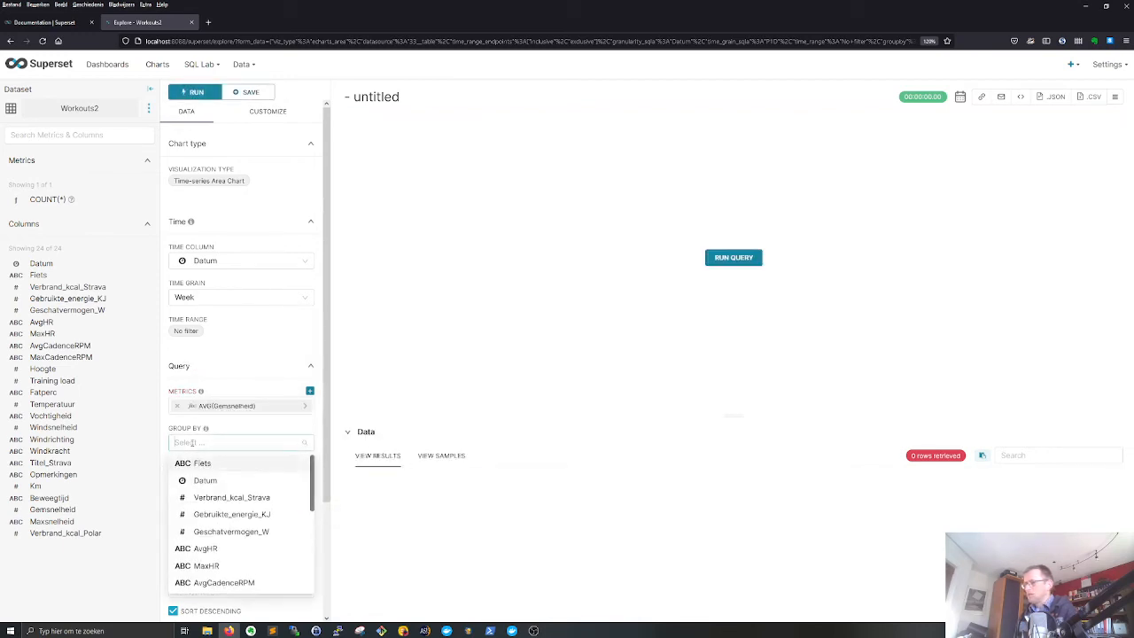
left_click(198, 465)
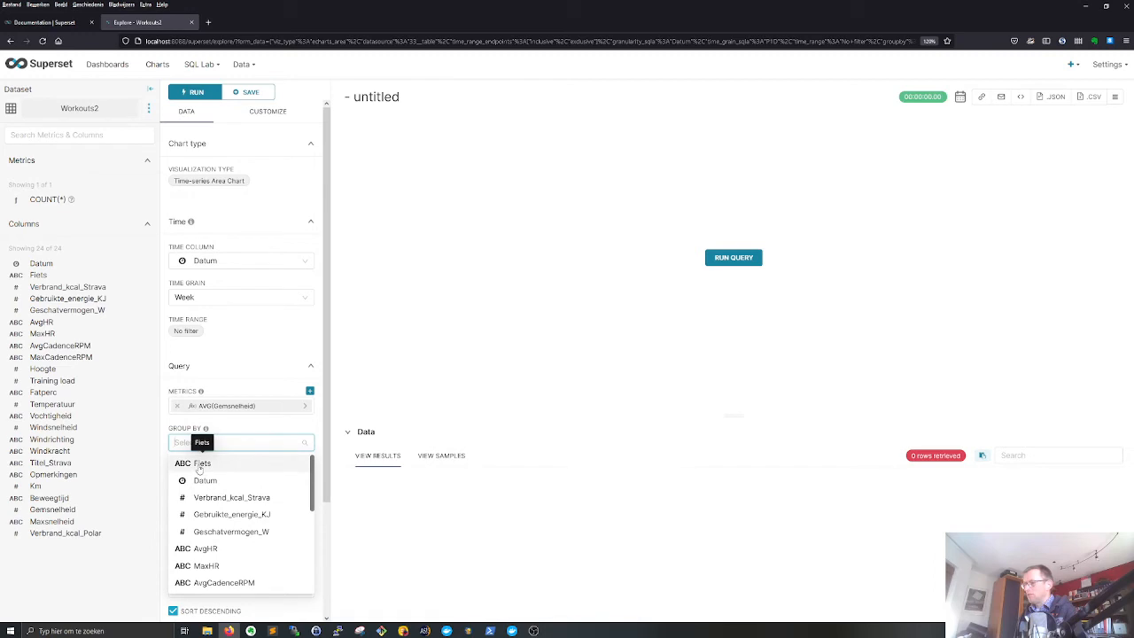
left_click(314, 432)
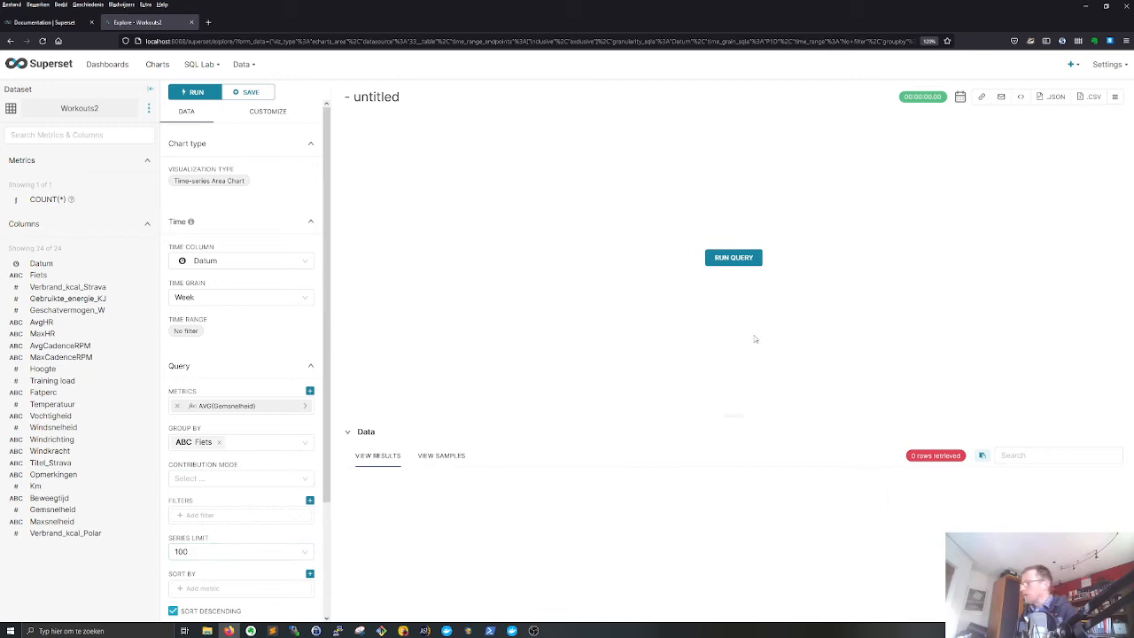
left_click(734, 257)
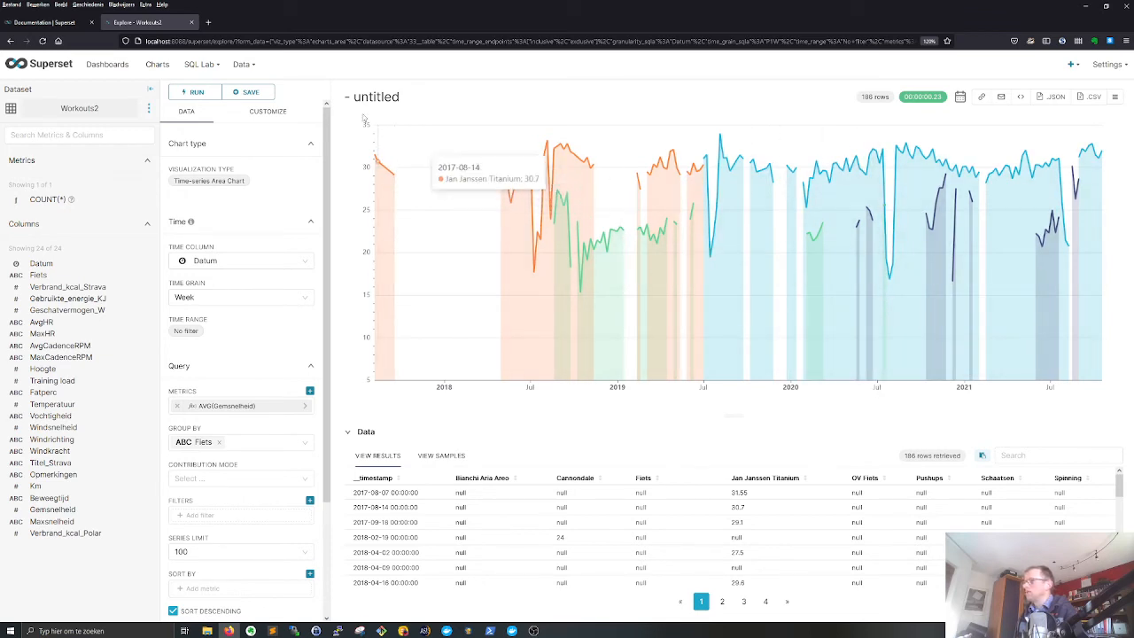
- Title the chart "Avg speed per week and bike" and save it to the My Workout Insights dashboard, going to that dashboard
left_click(426, 97)
left_click_drag(425, 98, 346, 99)
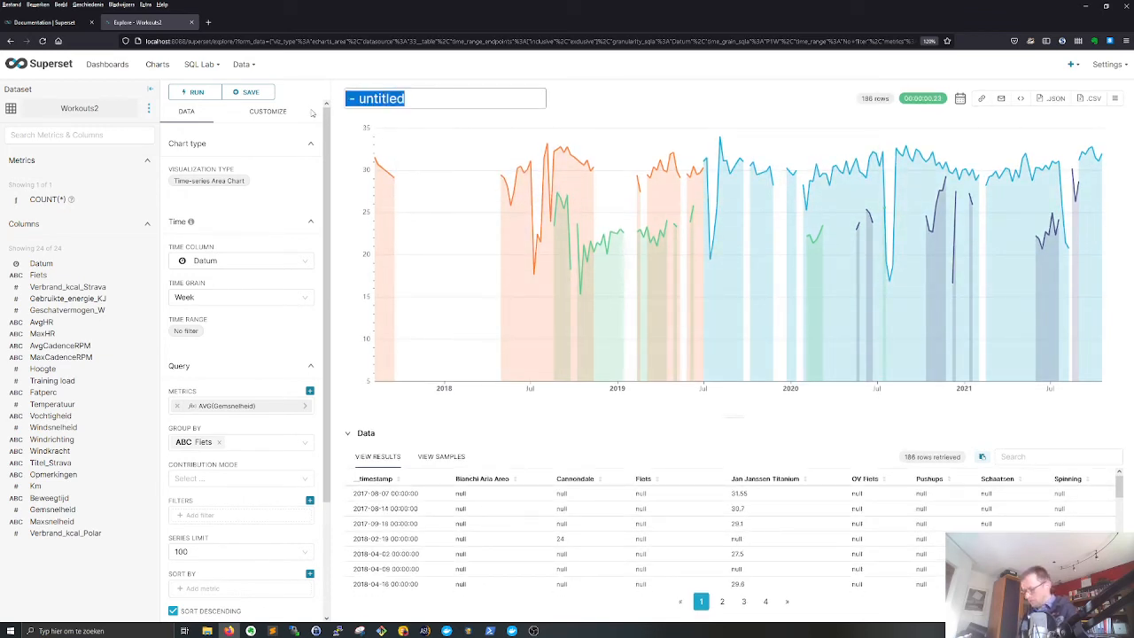
type("Avg speed per week and bike")
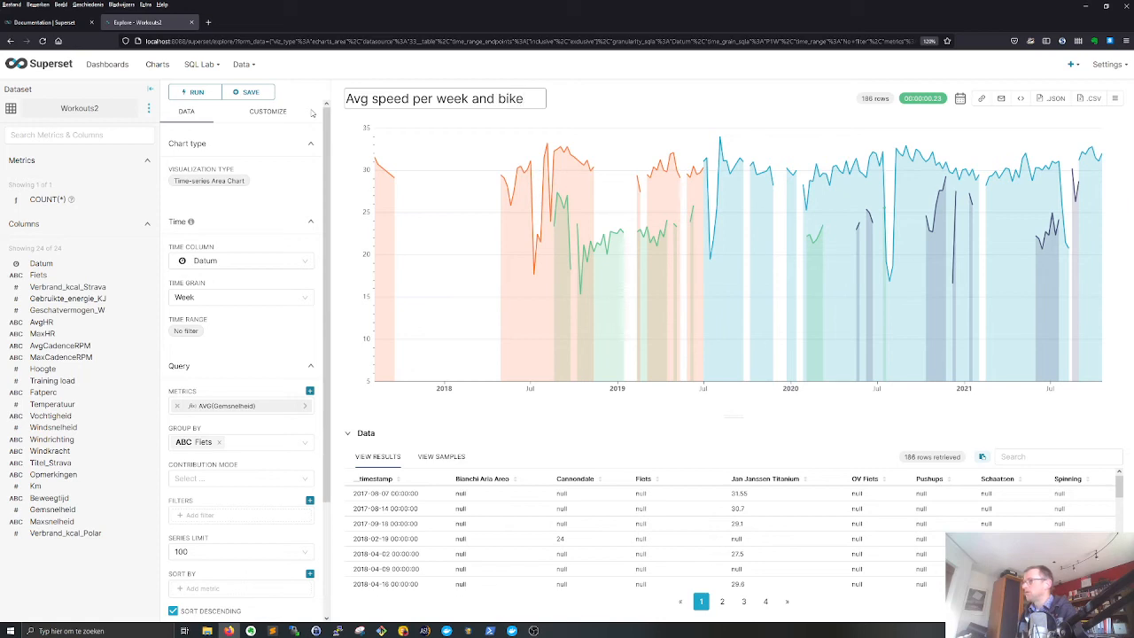
key("Return")
mouse_move(385, 199)
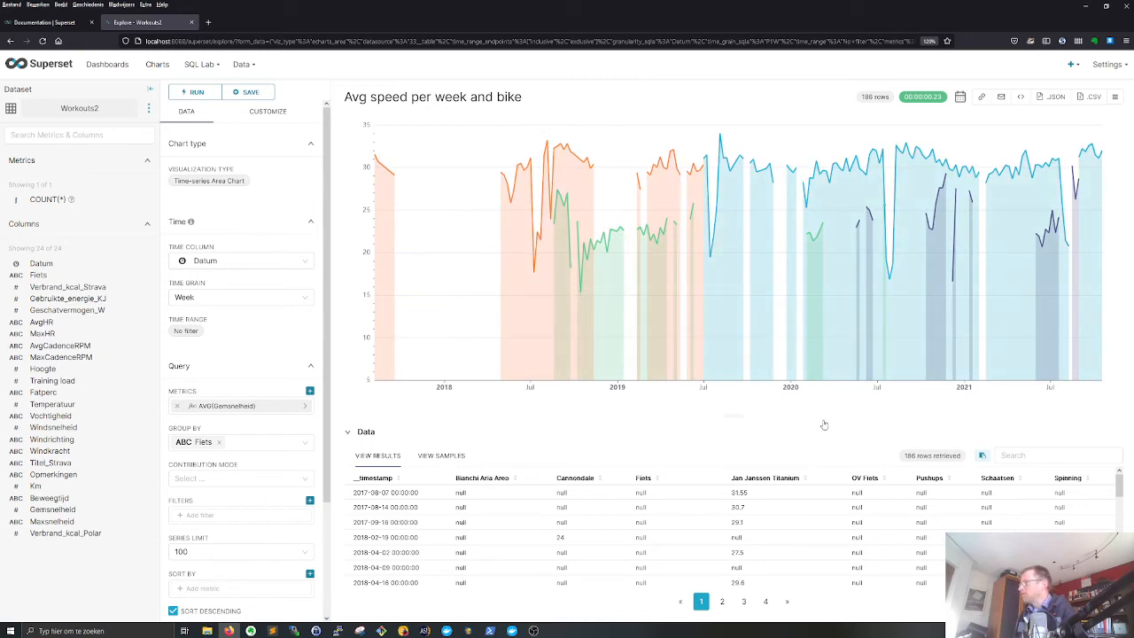
left_click(249, 93)
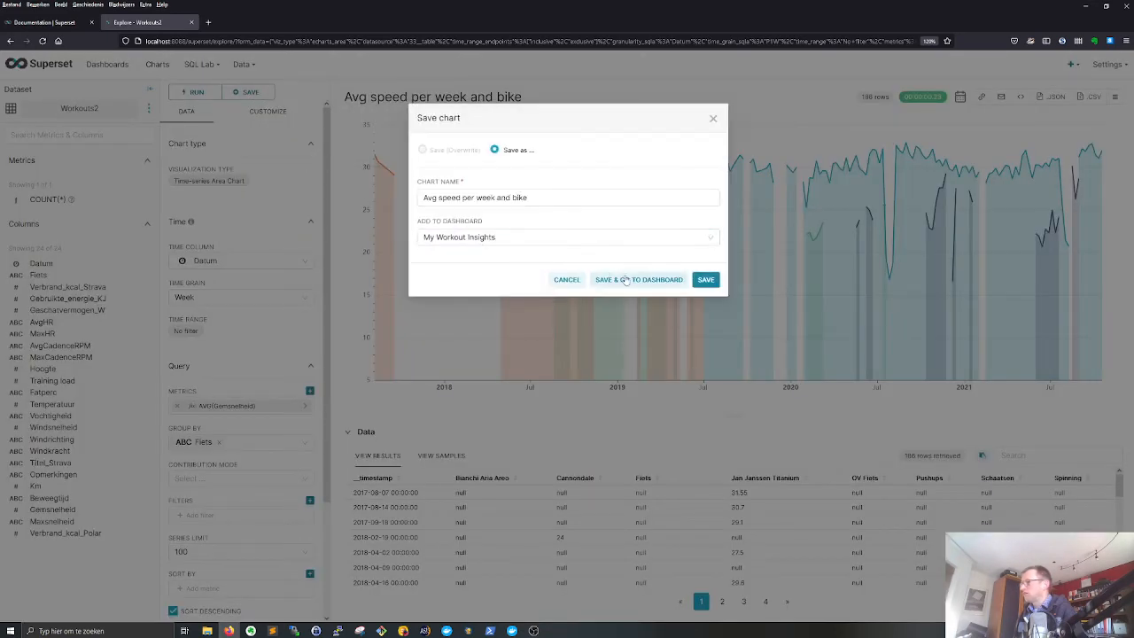
left_click(622, 278)
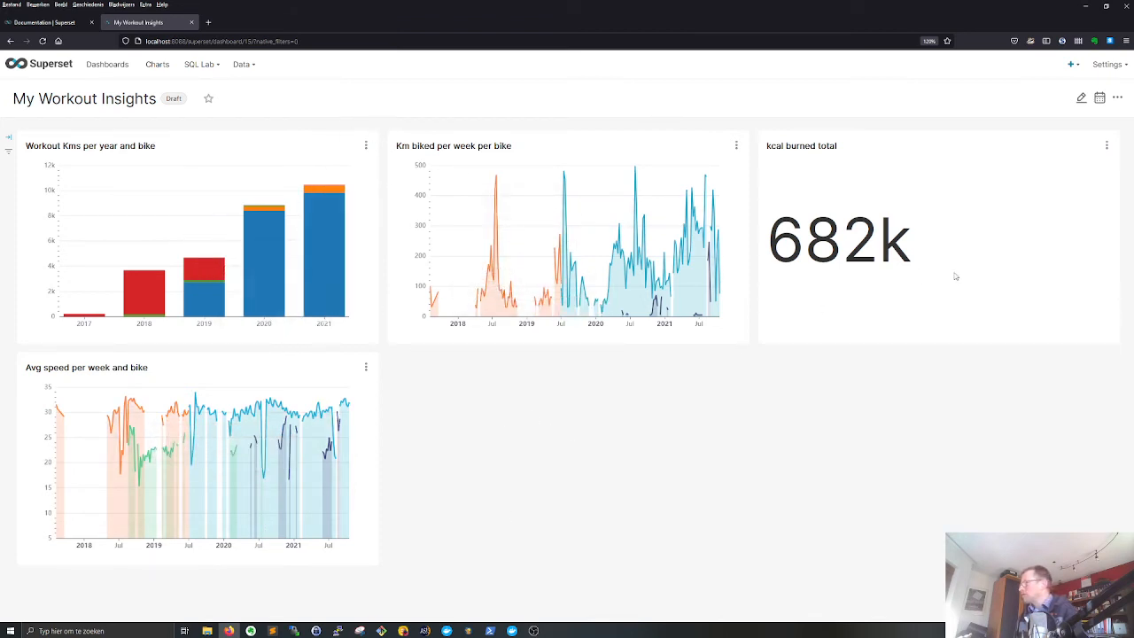
- Create a new Bar Chart based on the Workouts2 dataset
left_click(160, 65)
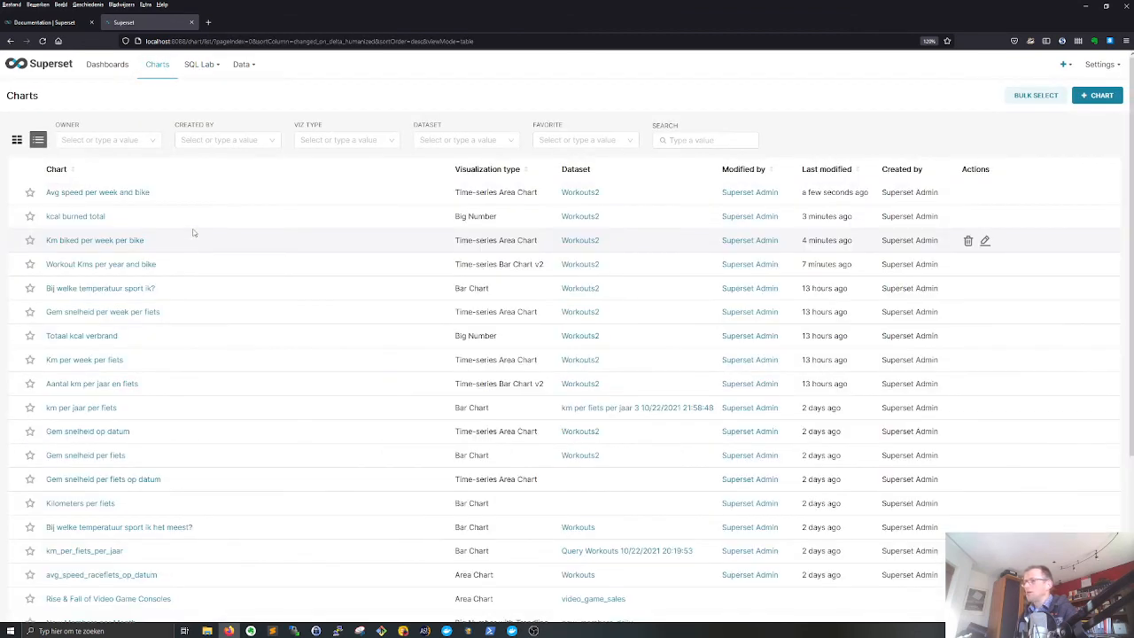
left_click(1101, 96)
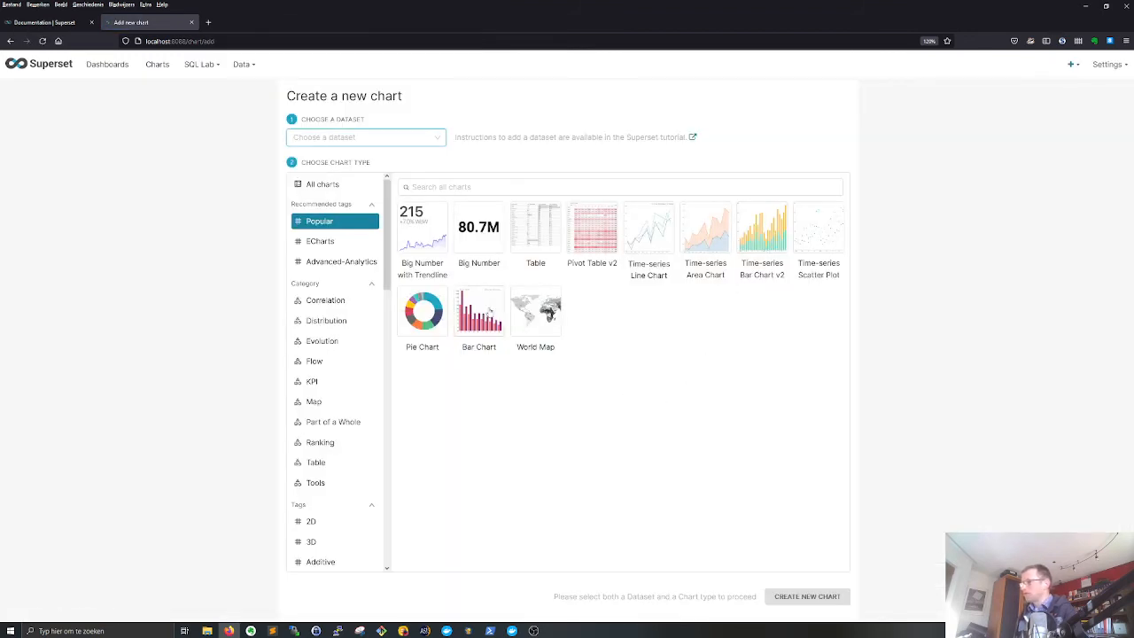
left_click(485, 315)
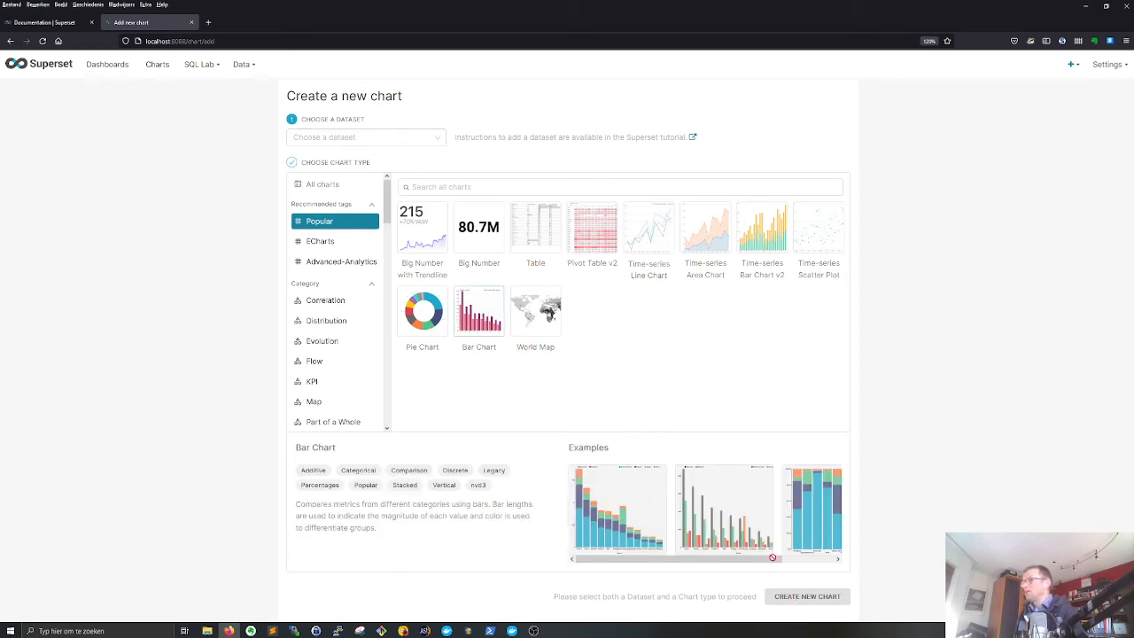
left_click(355, 137)
scroll(343, 248, "down", 10)
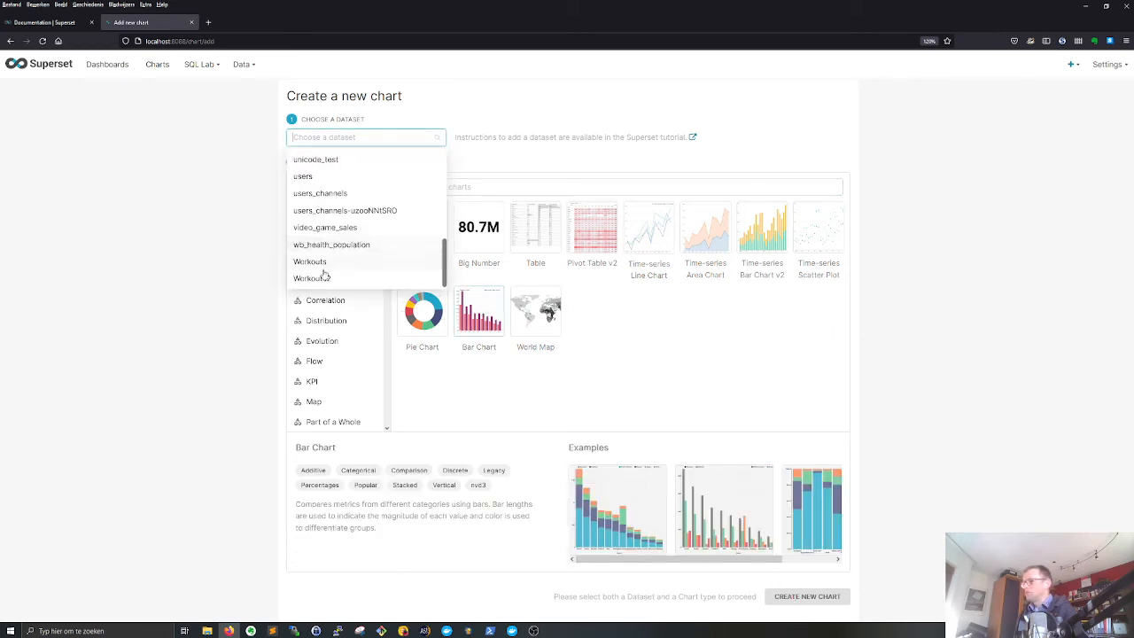
left_click(324, 277)
left_click(794, 597)
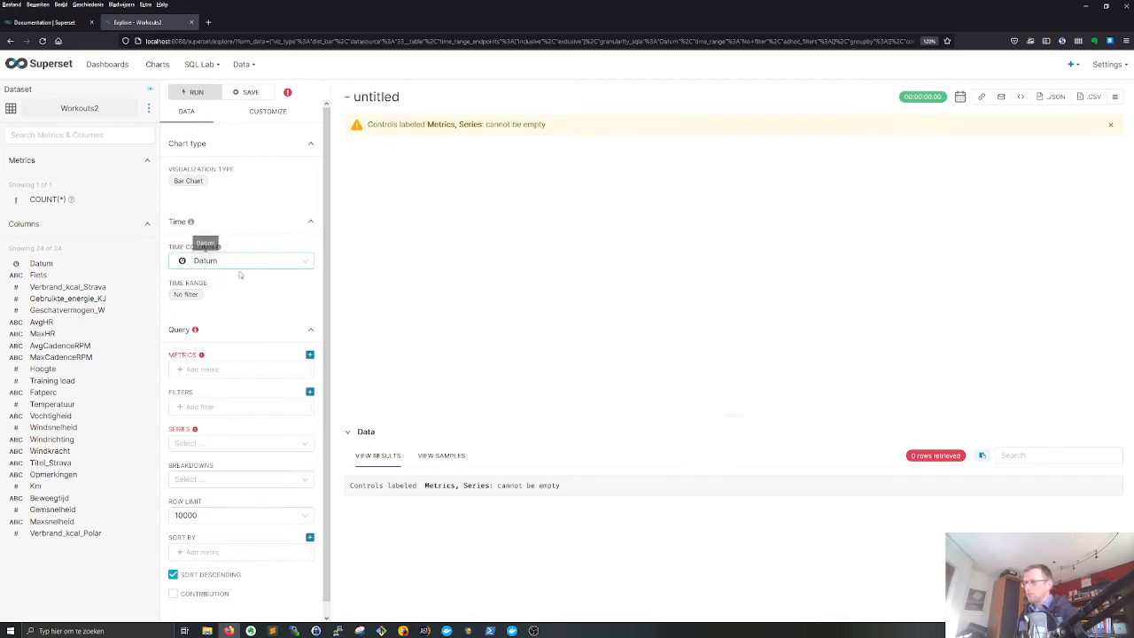
- Keep Datum as the time column and add the saved COUNT(*) metric to the bar chart
left_click(213, 260)
left_click(213, 280)
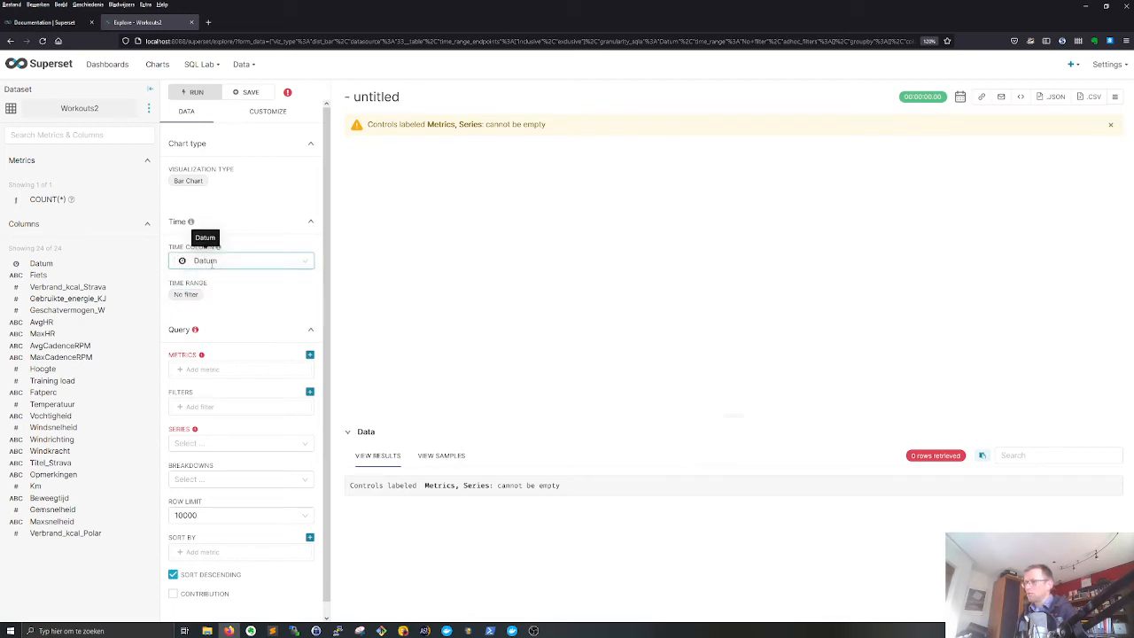
left_click(233, 370)
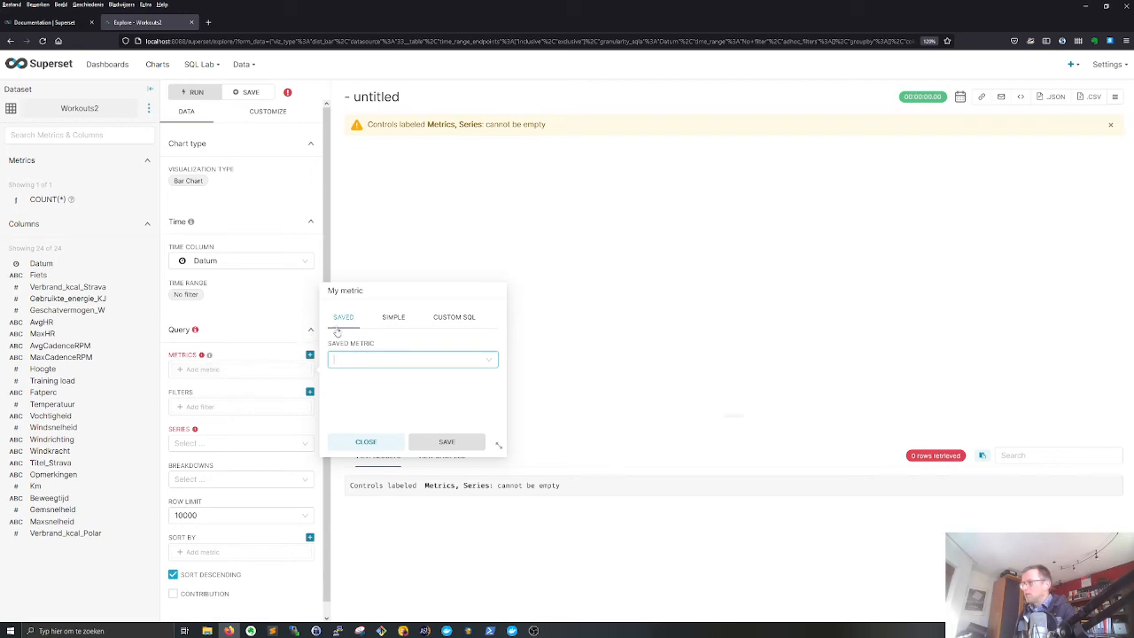
left_click(412, 358)
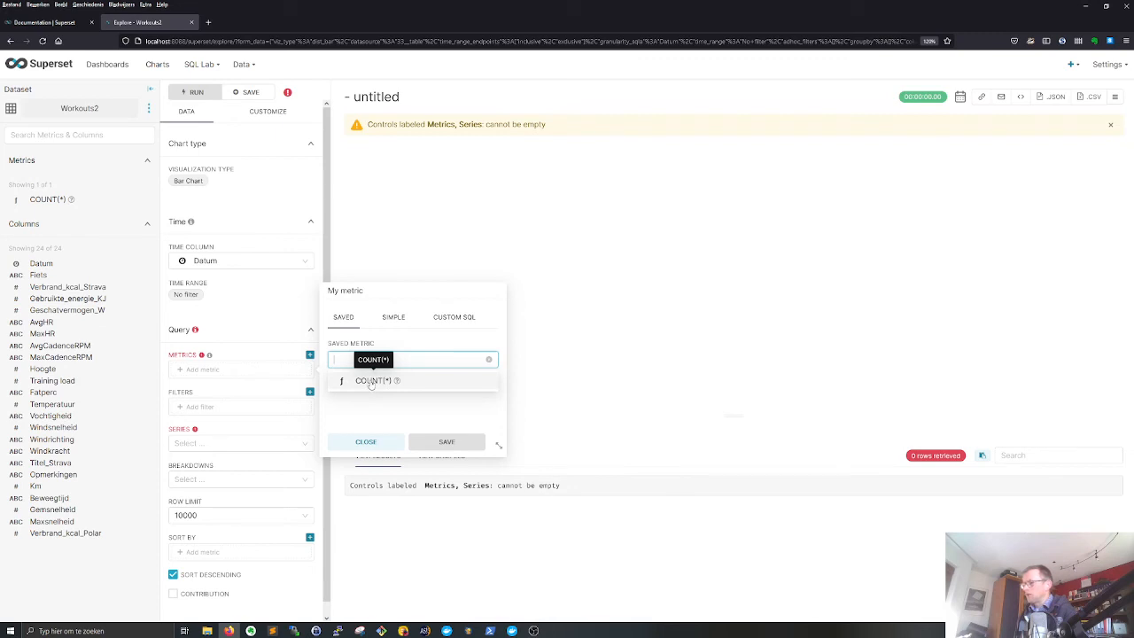
left_click(370, 382)
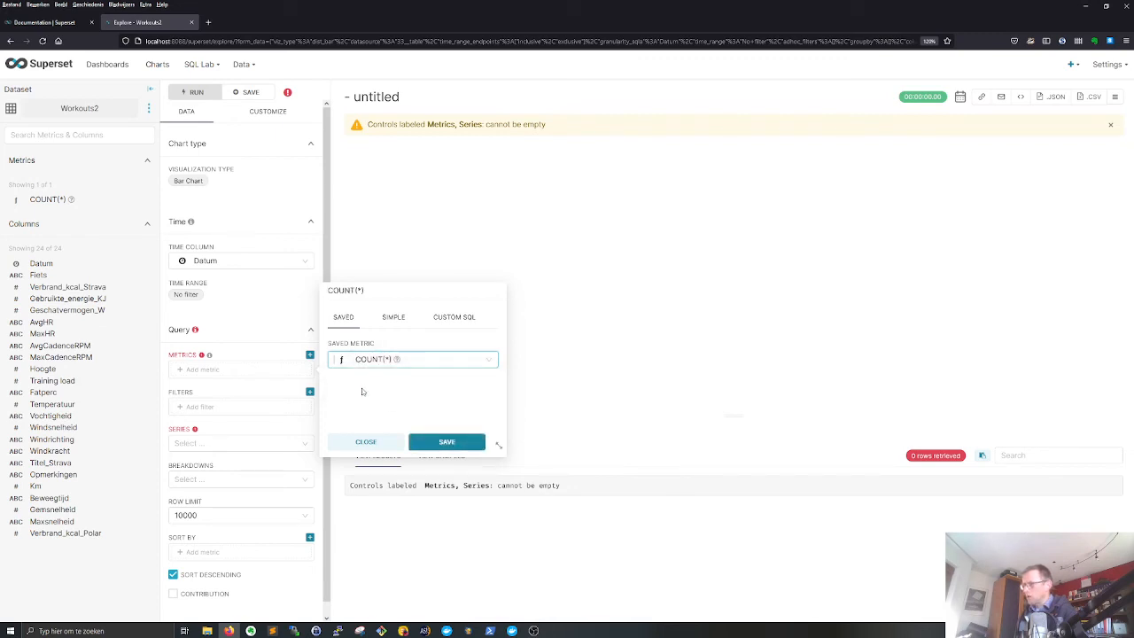
left_click(445, 443)
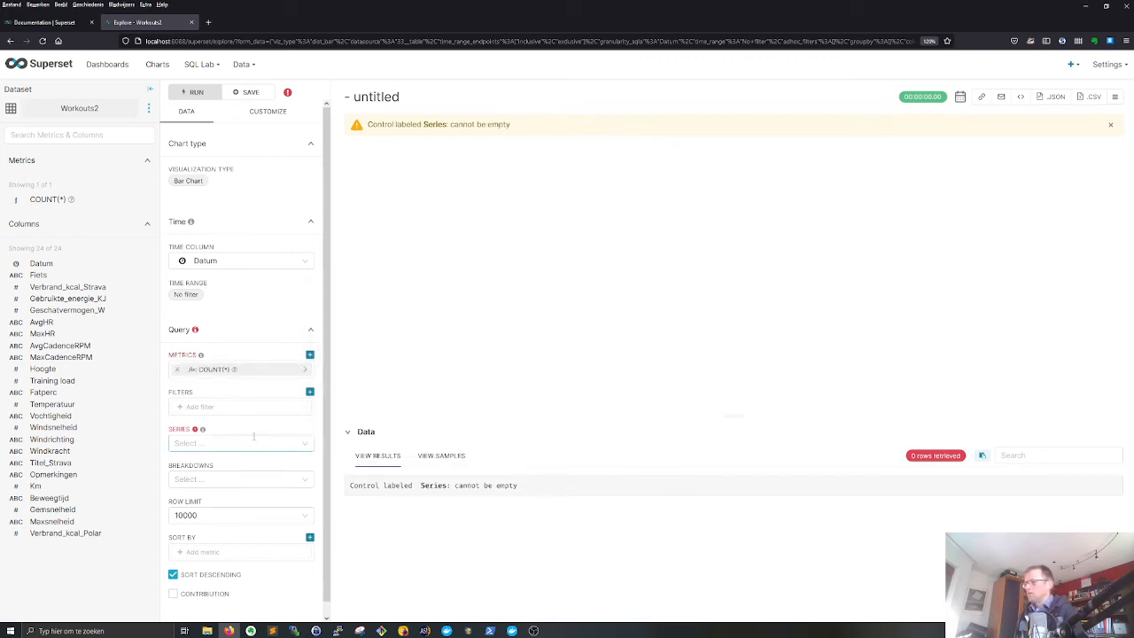
- Set the bar chart's series to Temperatuur and run the query
left_click(203, 443)
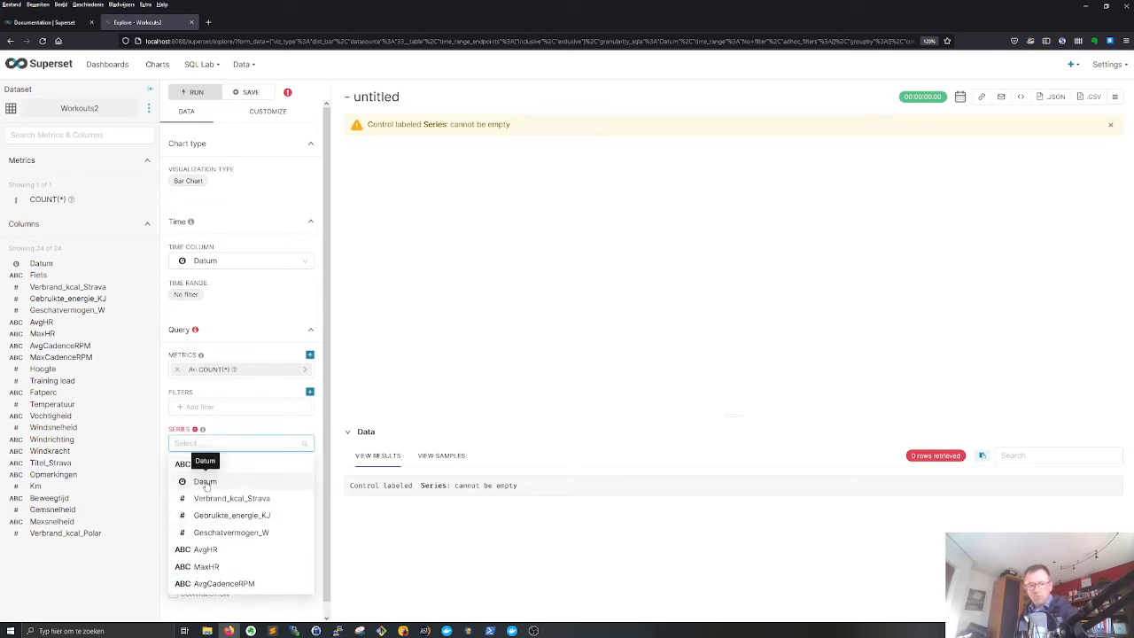
scroll(221, 505, "down", 1)
scroll(225, 511, "down", 2)
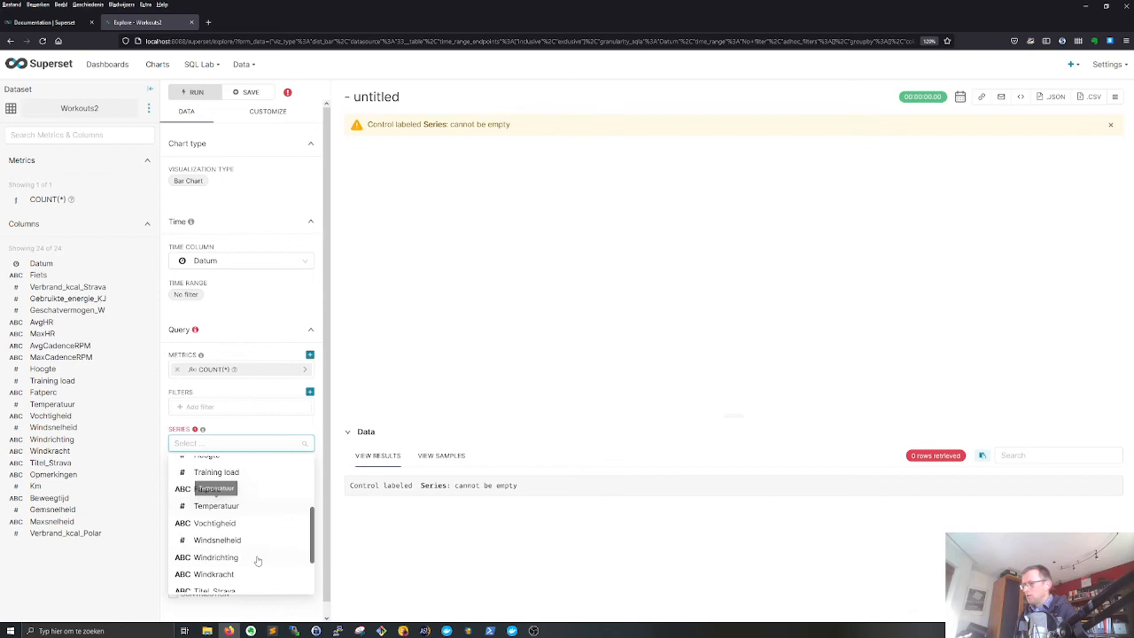
left_click(217, 506)
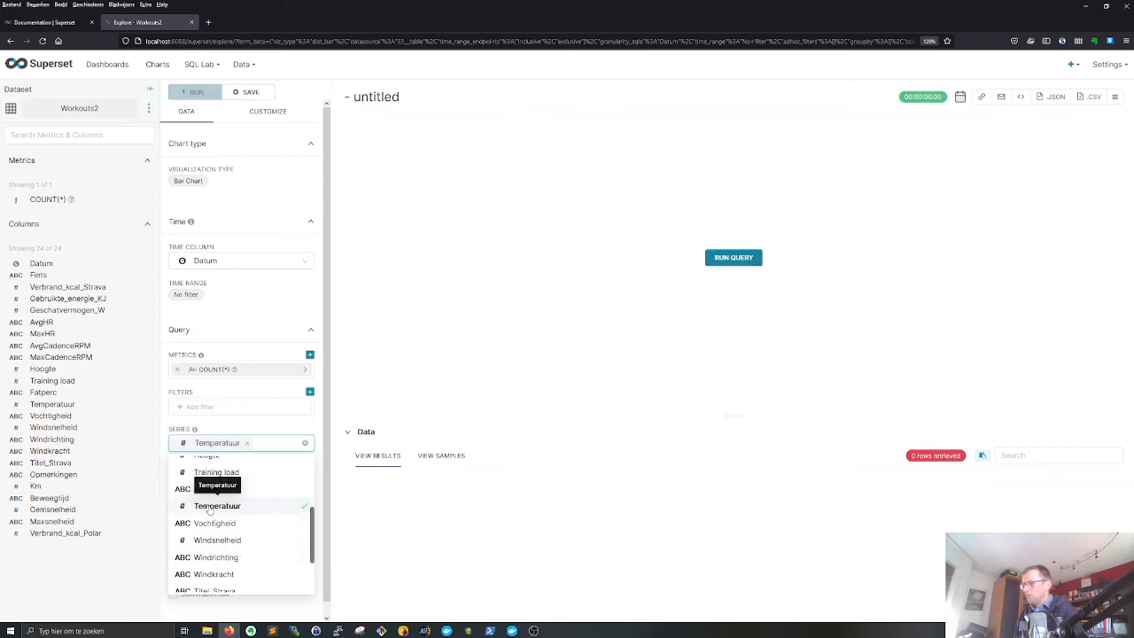
left_click(308, 431)
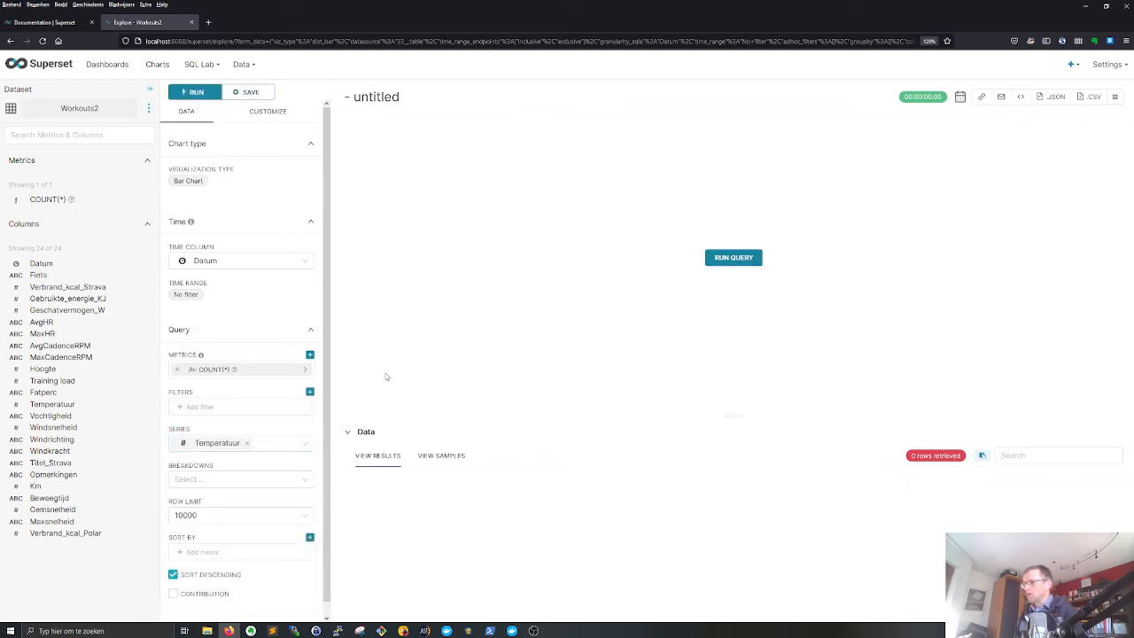
left_click(751, 260)
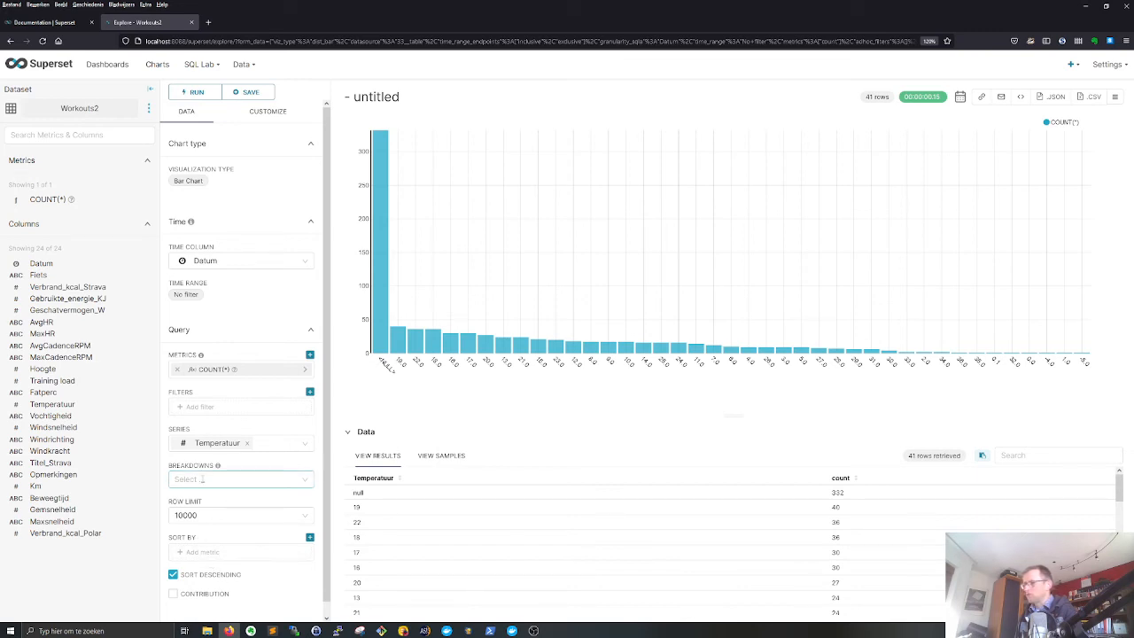
- Add a filter so that Temperatuur IS NOT NULL and run the query again
left_click(205, 406)
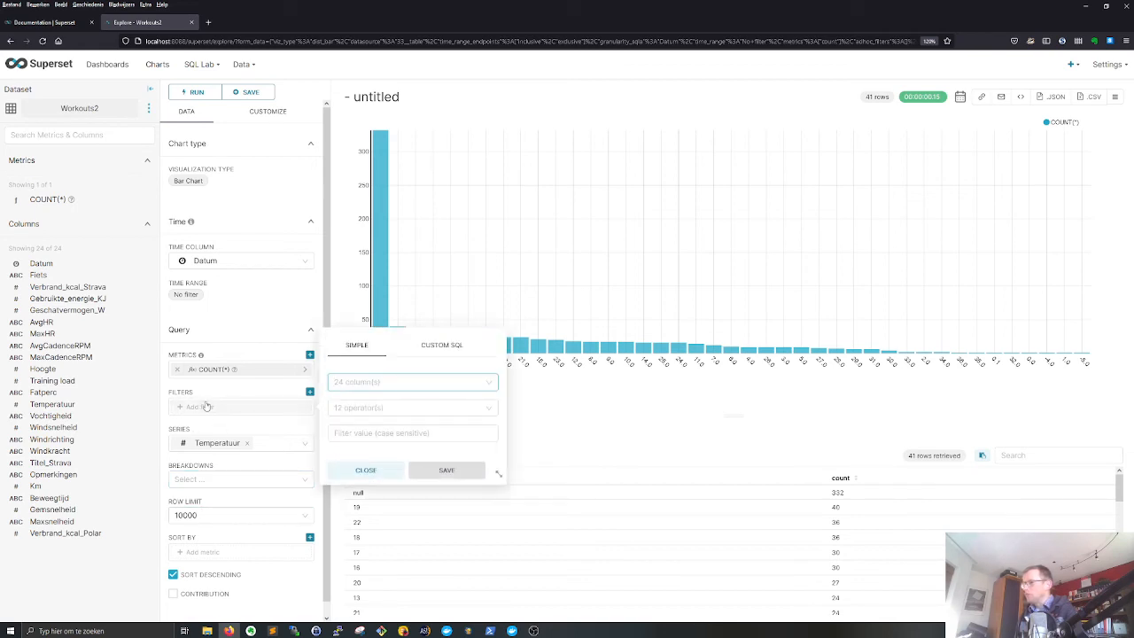
left_click(393, 382)
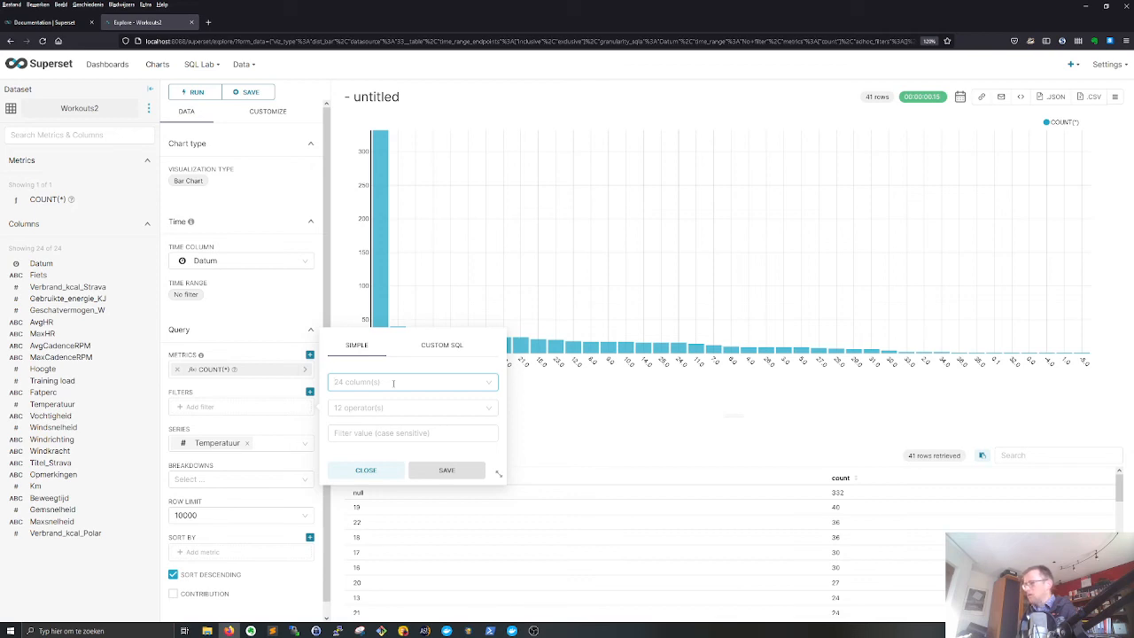
type("Temperatuur")
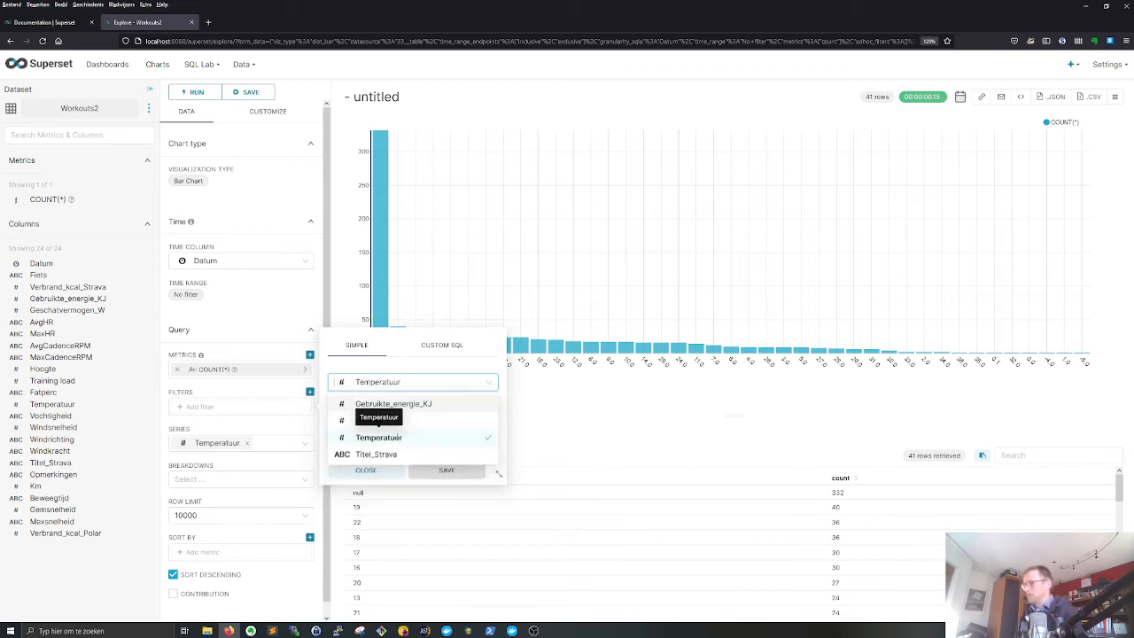
left_click(377, 436)
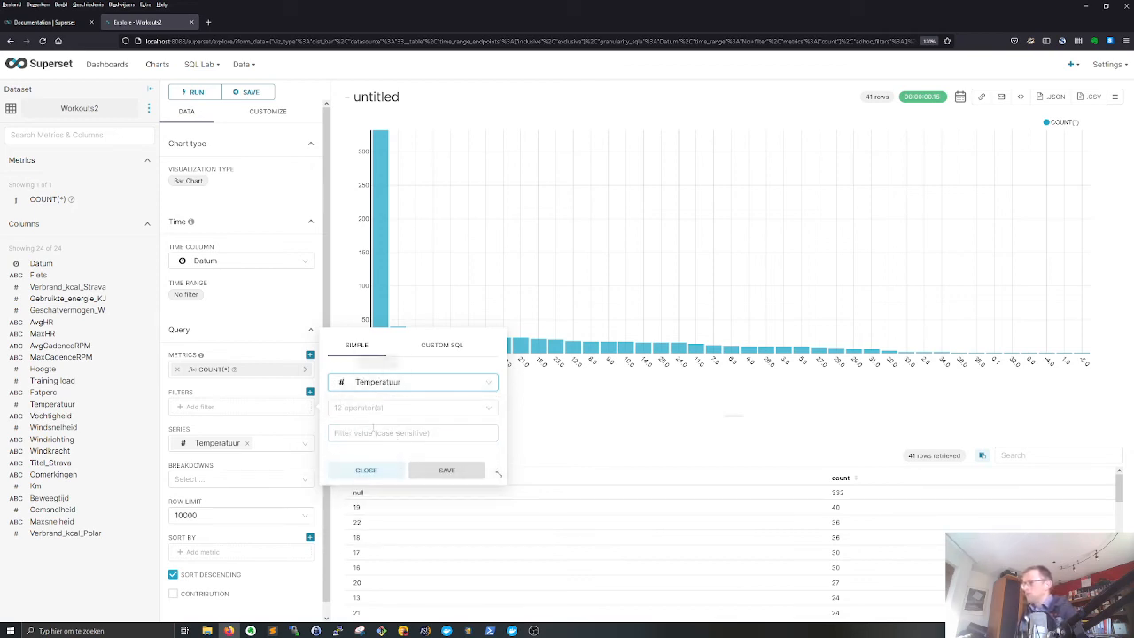
left_click(390, 407)
scroll(366, 527, "down", 2)
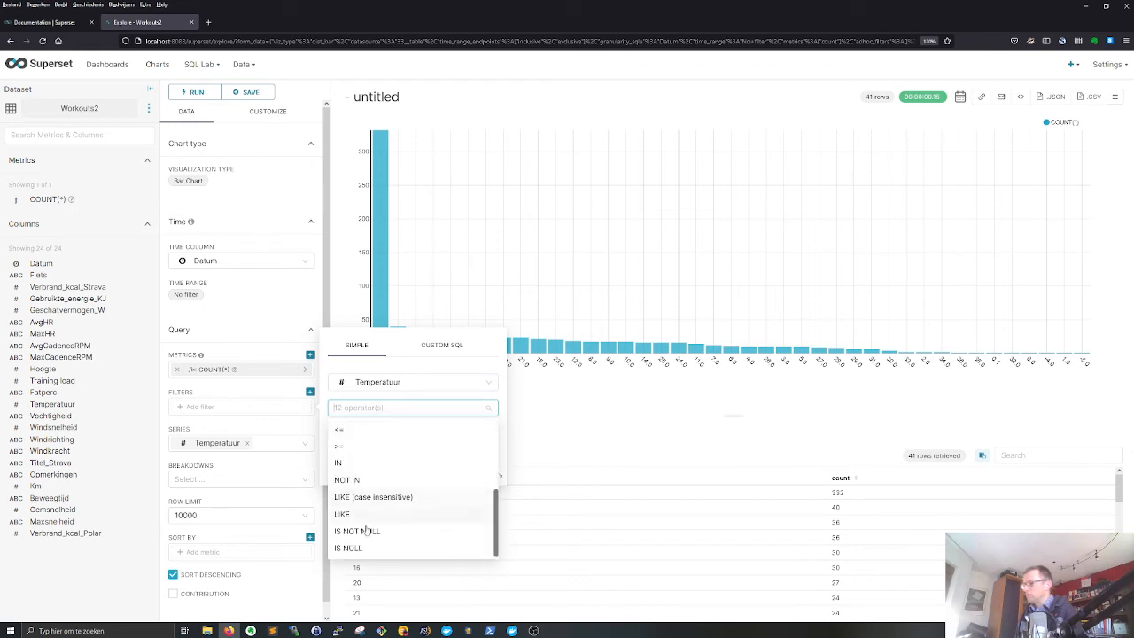
left_click(342, 531)
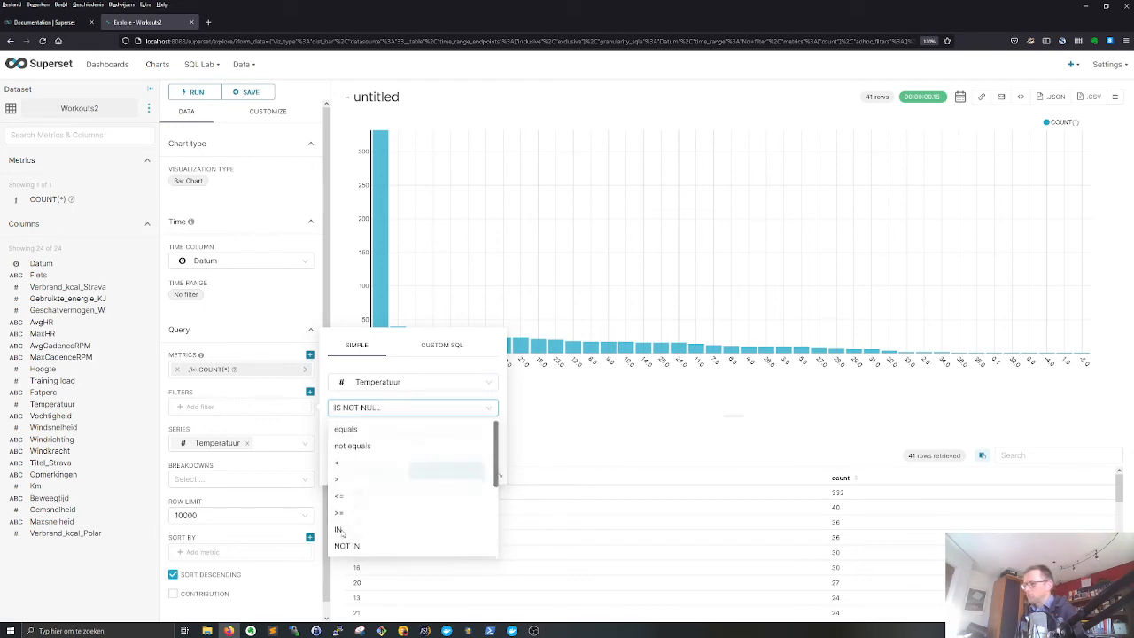
left_click(444, 470)
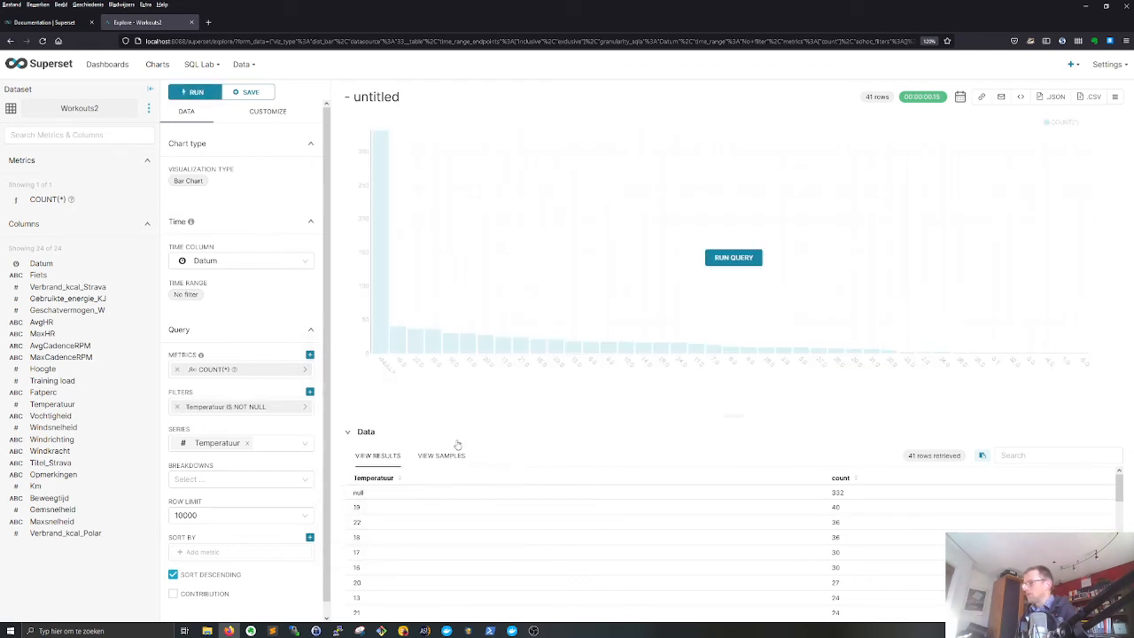
left_click(731, 258)
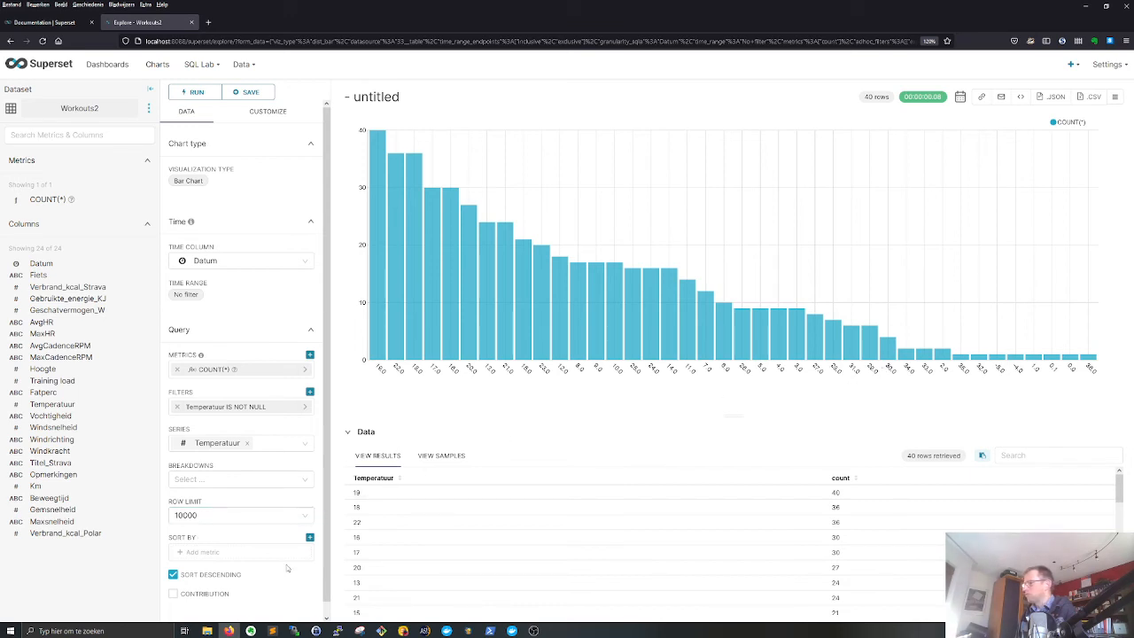
- Sort the bar chart by a simple metric on the Temperatuur column with the AVG aggregate
left_click(205, 552)
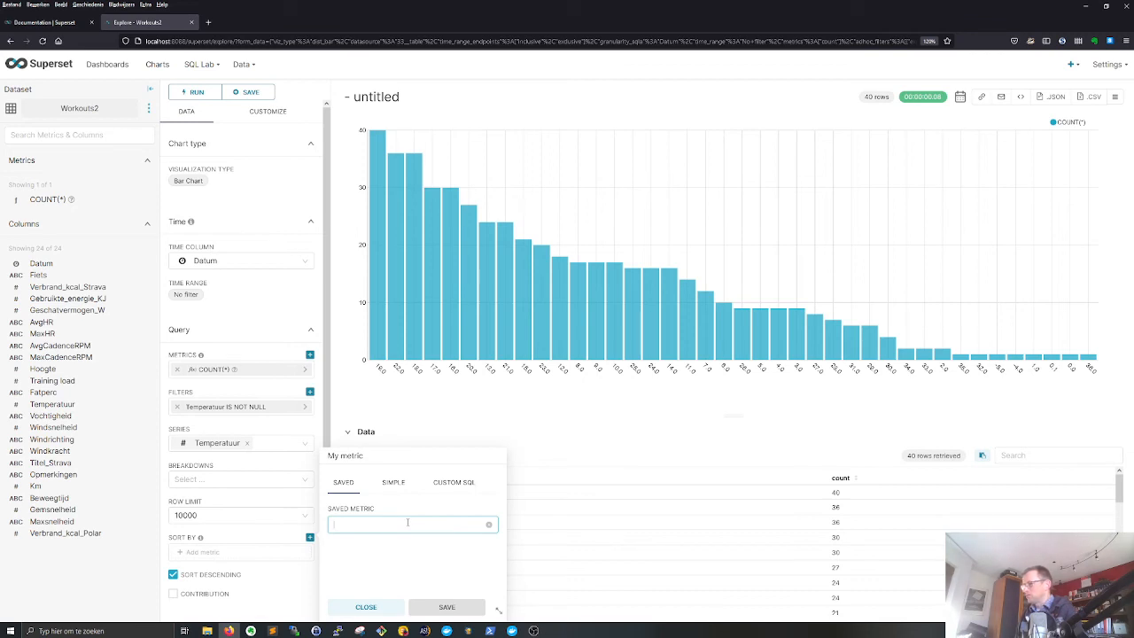
type("Te")
key("BackSpace")
key("BackSpace")
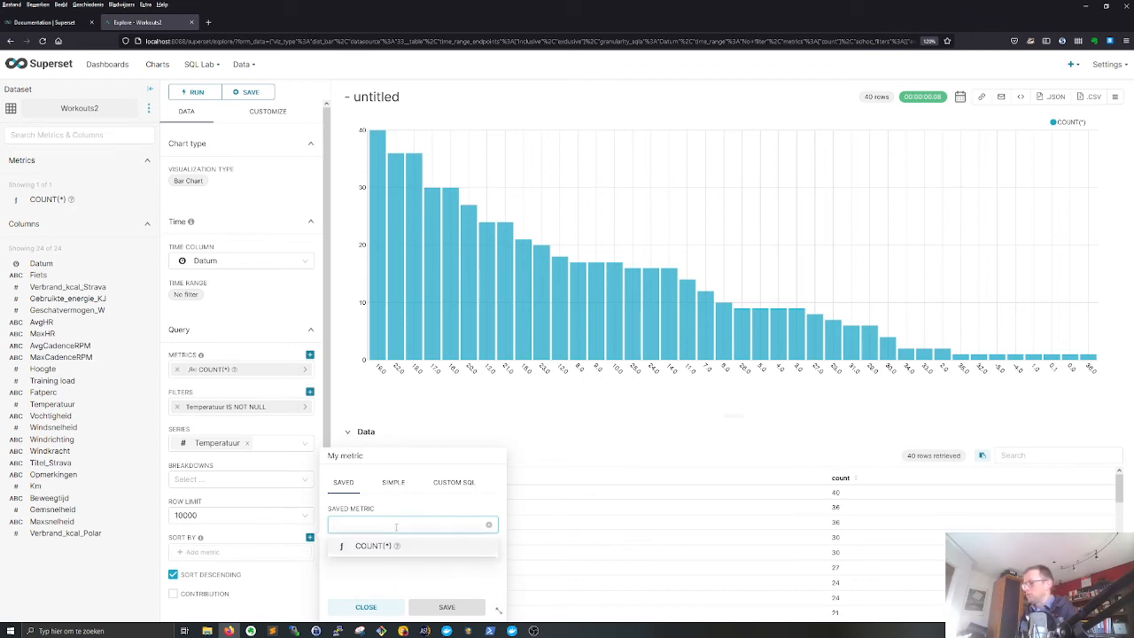
left_click(387, 483)
left_click(390, 524)
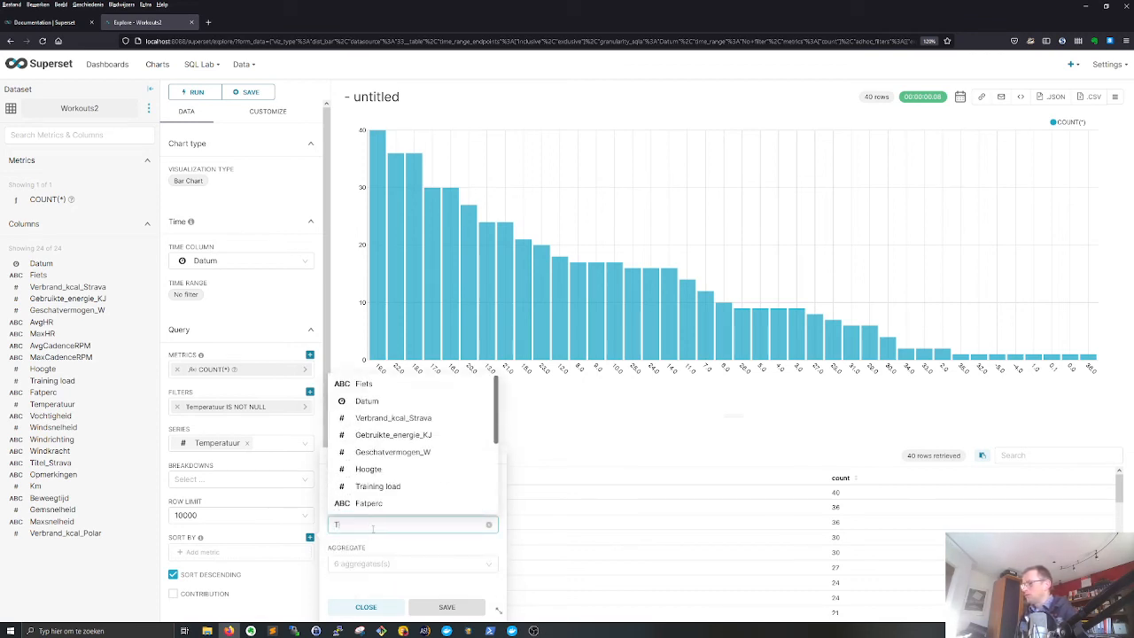
type("Te")
left_click(381, 579)
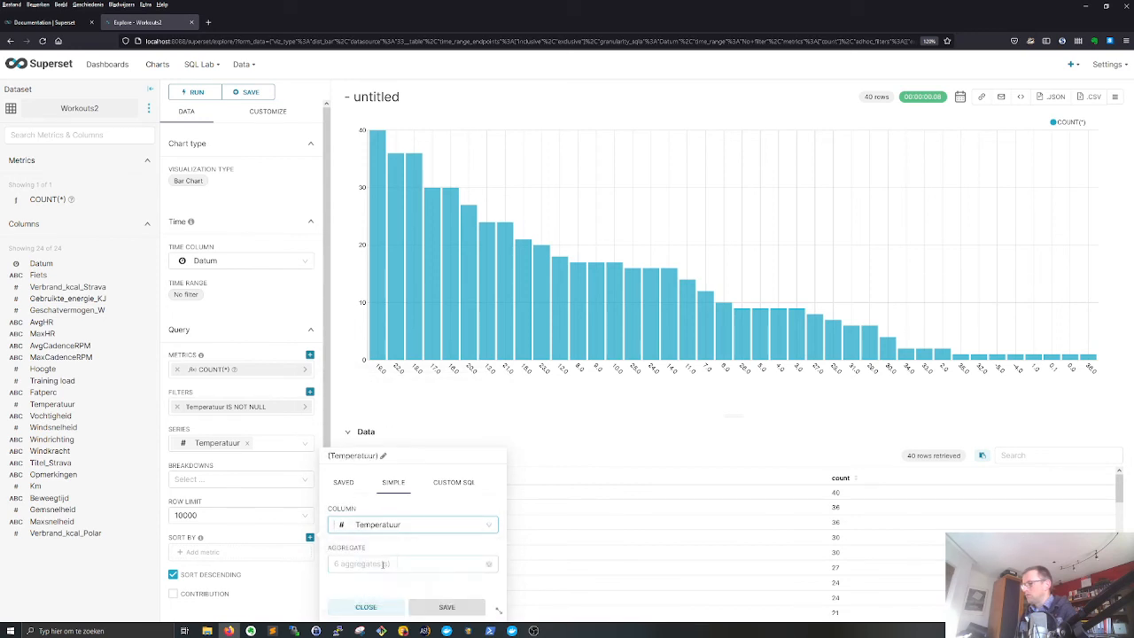
left_click(356, 561)
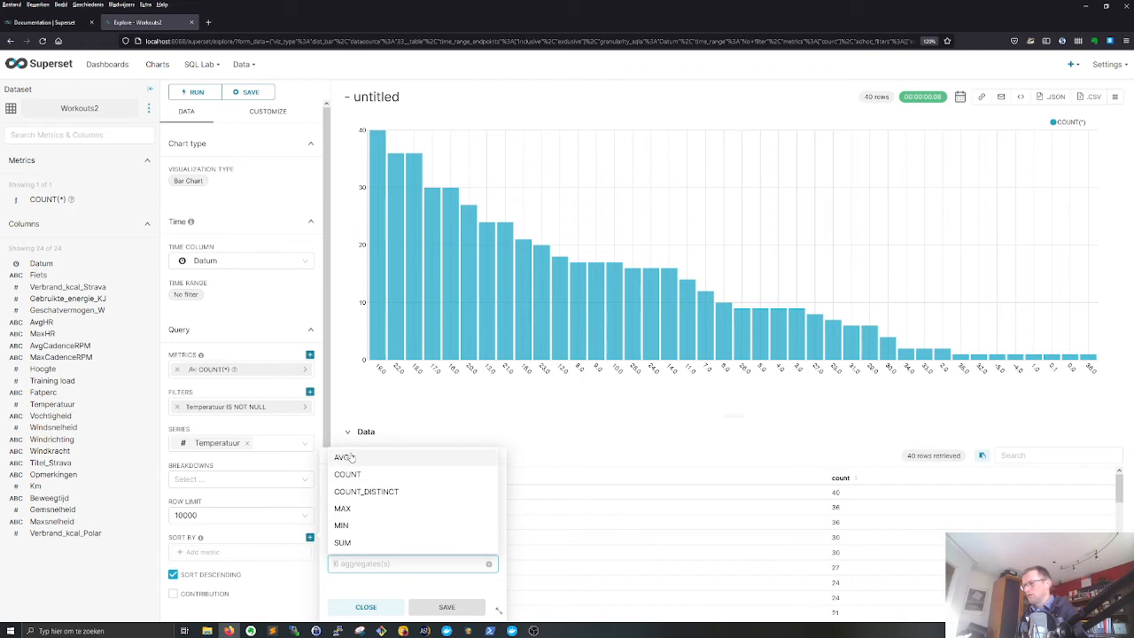
left_click(392, 458)
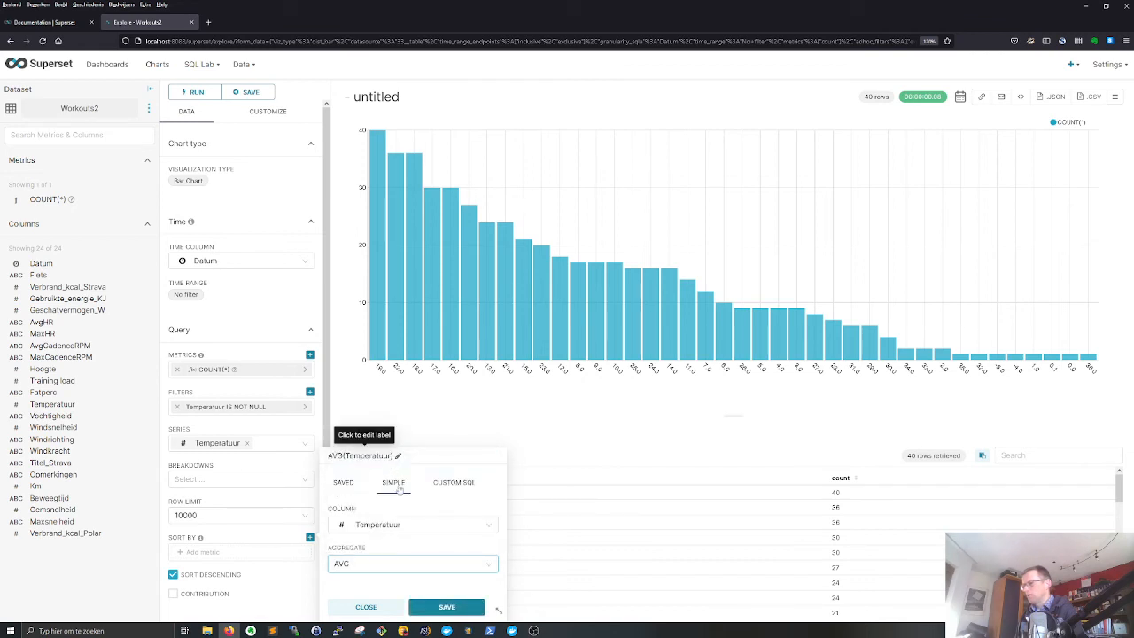
left_click(434, 607)
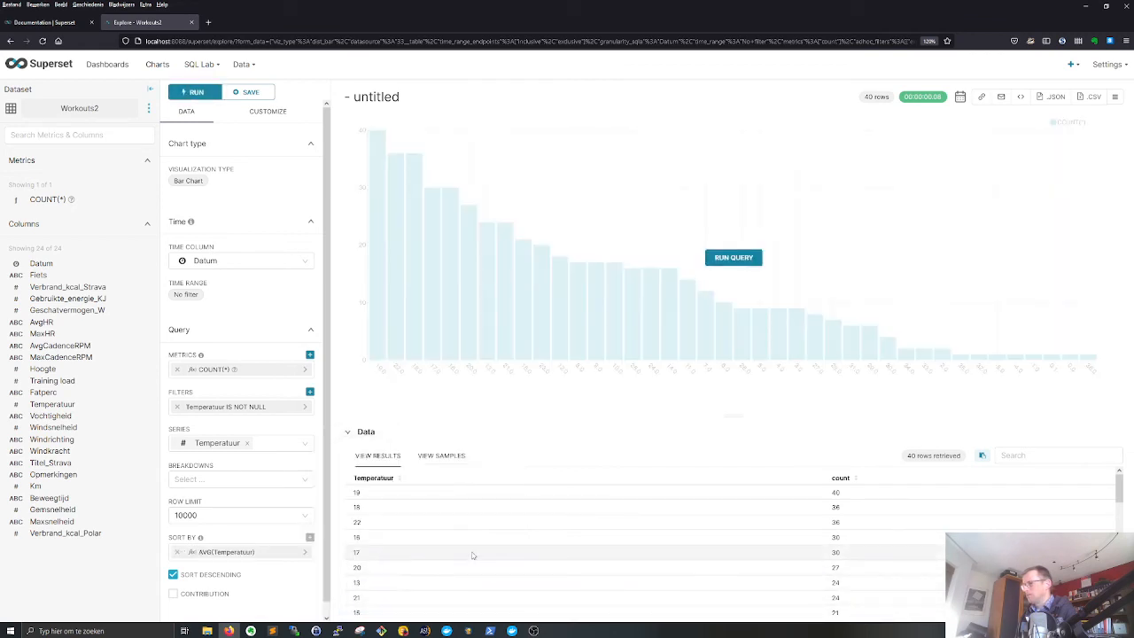
- Reopen the sort metric, clear its aggregate, choose AVG again and save it
left_click(232, 552)
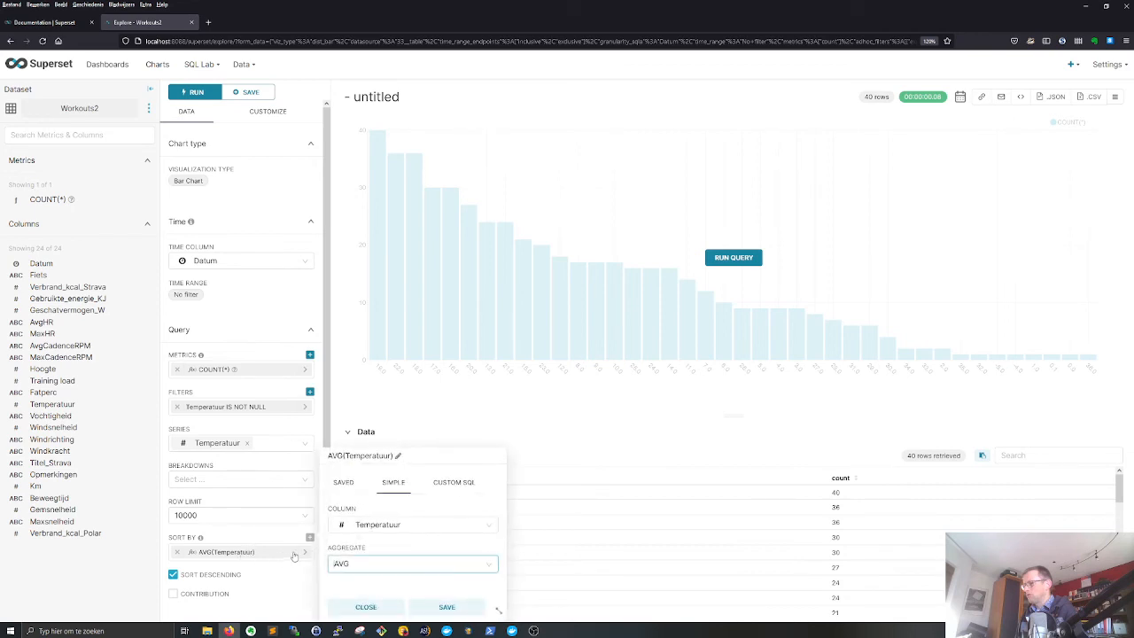
left_click(488, 565)
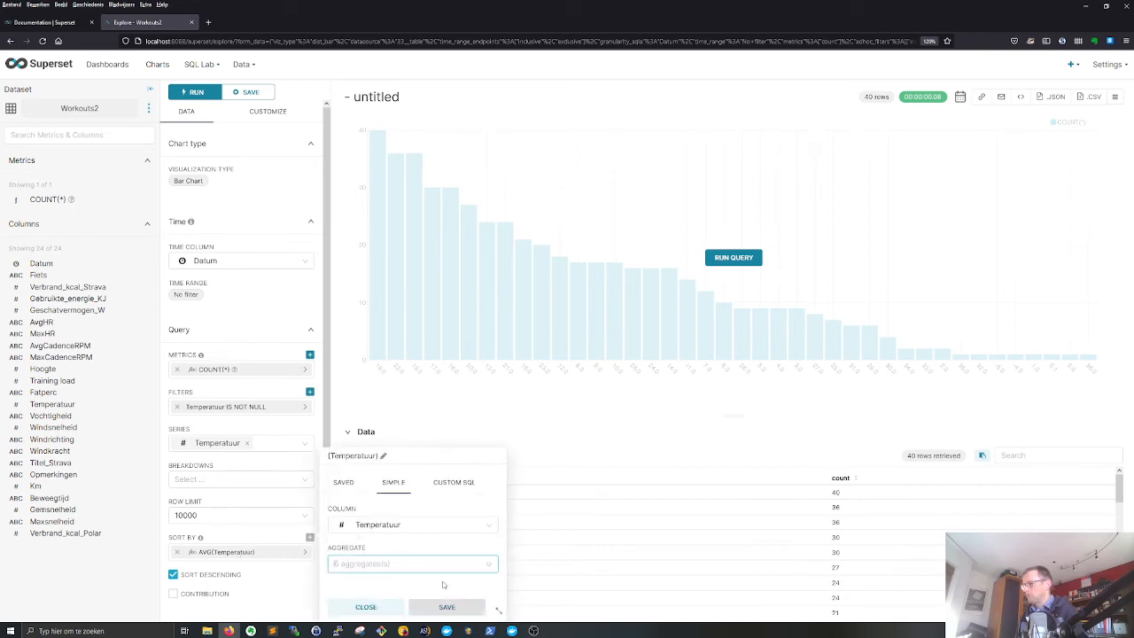
left_click(381, 564)
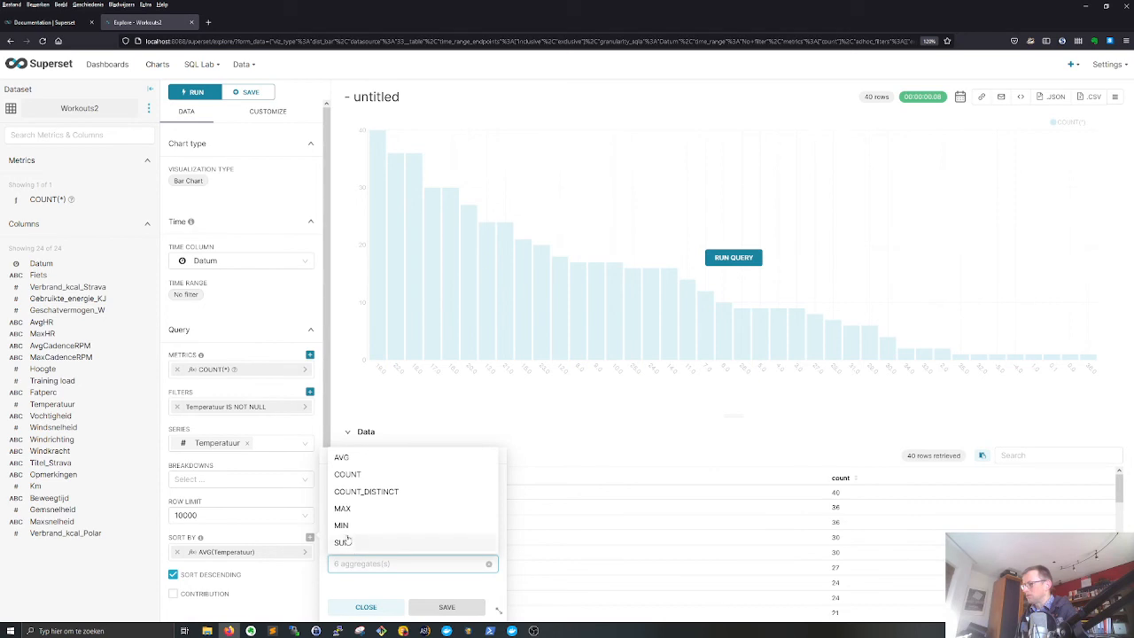
left_click(342, 459)
left_click(442, 610)
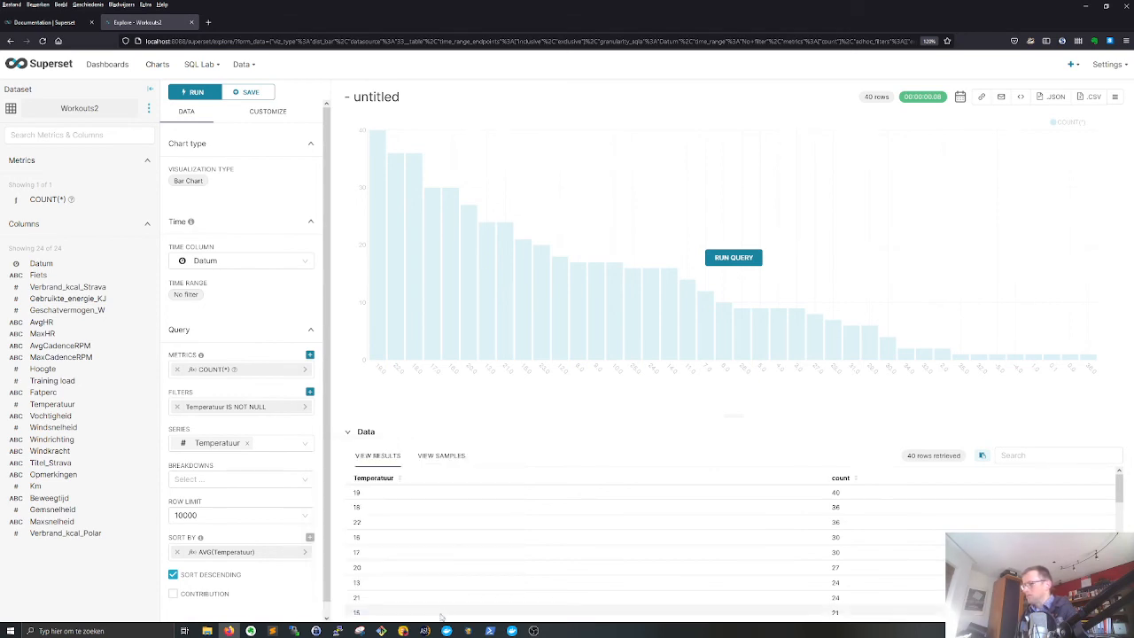
- Run the query with the new sort metric, switch off descending sorting and rerun it
left_click(736, 258)
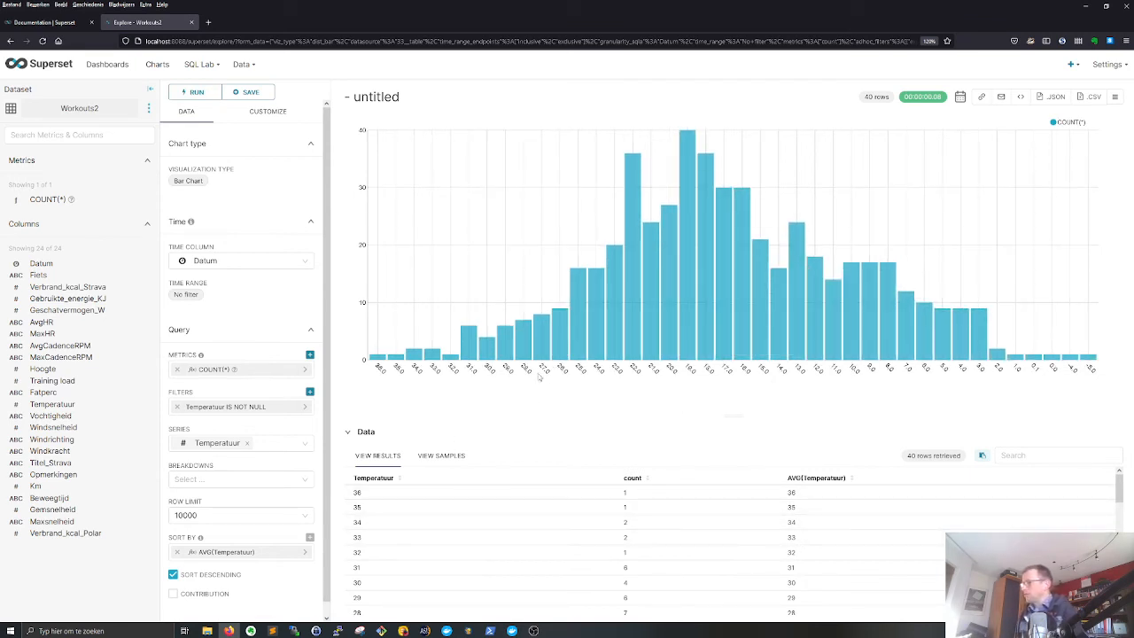
left_click(173, 574)
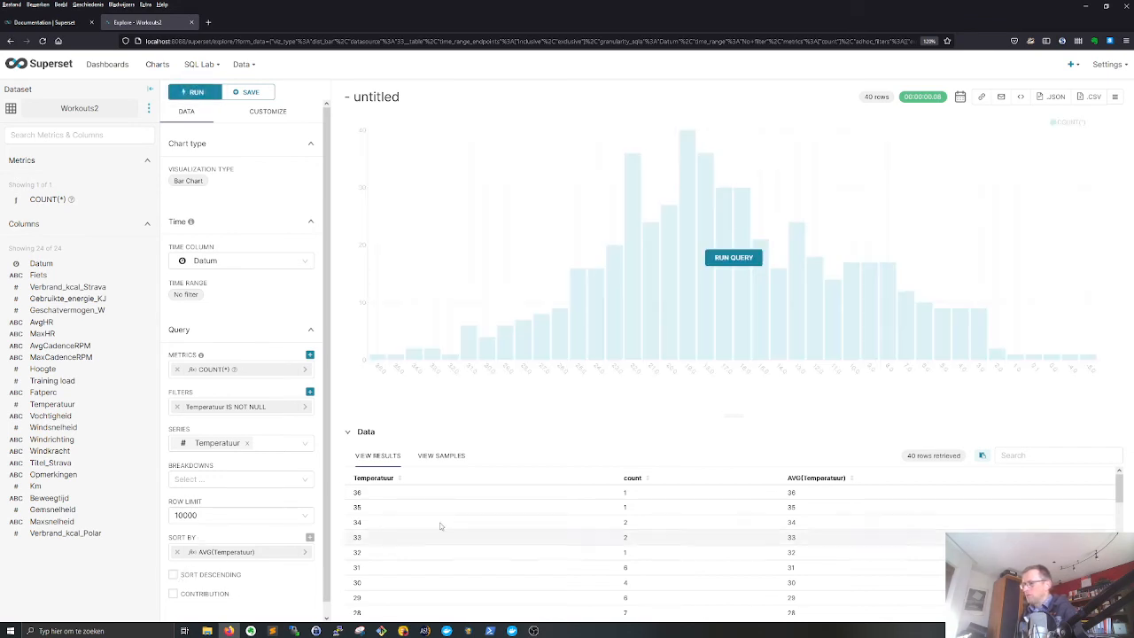
left_click(715, 261)
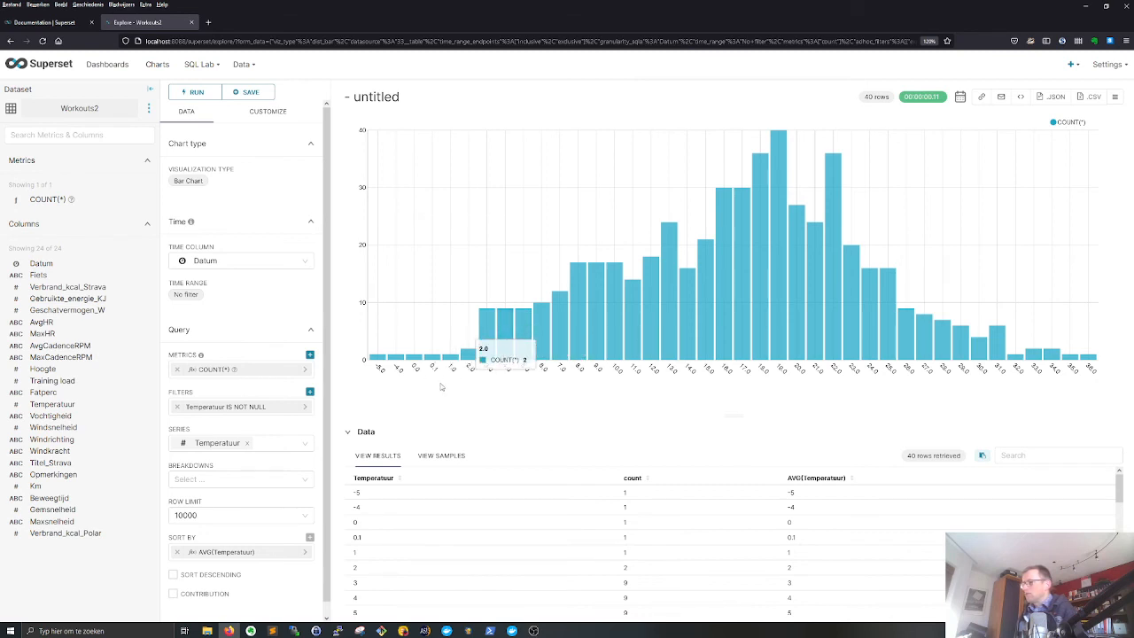
- Break the bar chart down by Fiets, run the query and display the bars stacked
left_click(242, 479)
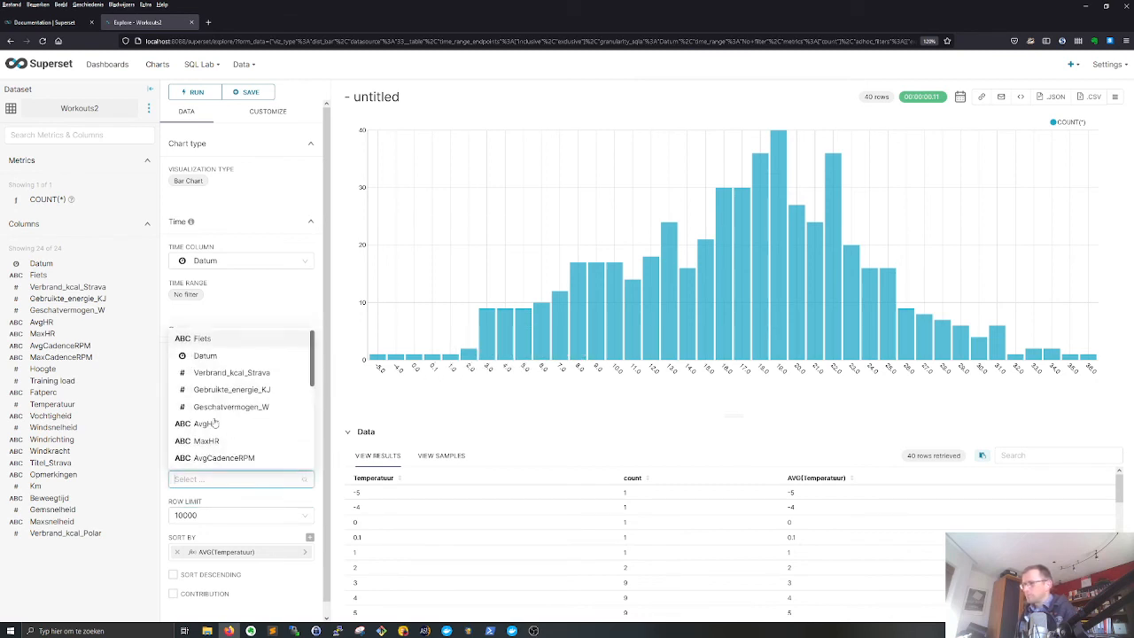
left_click(204, 339)
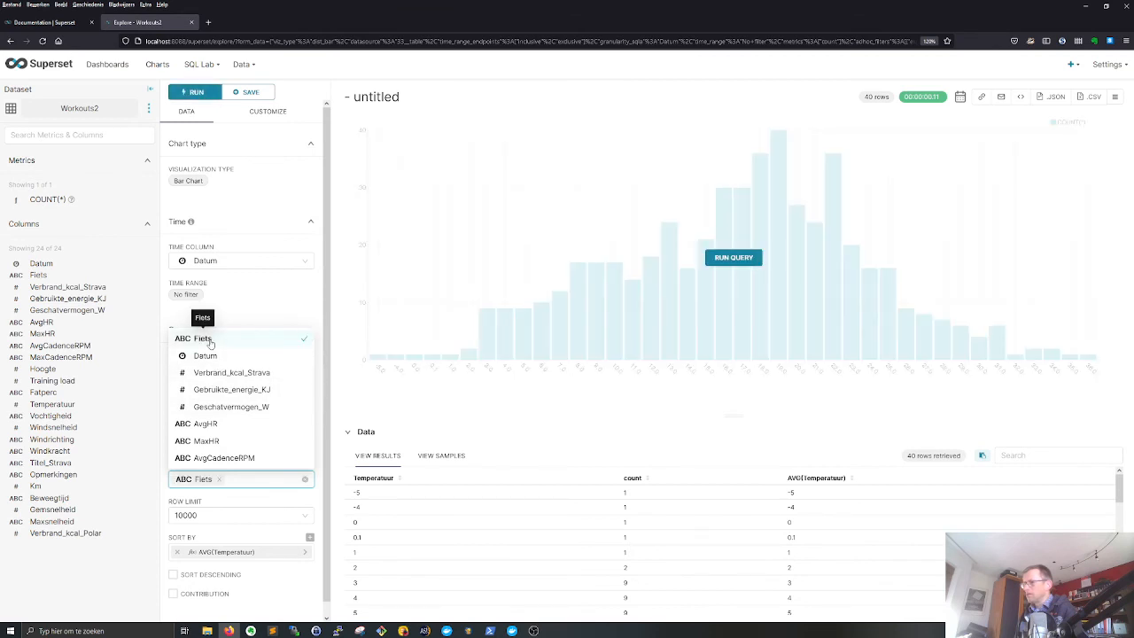
left_click(735, 257)
left_click(279, 117)
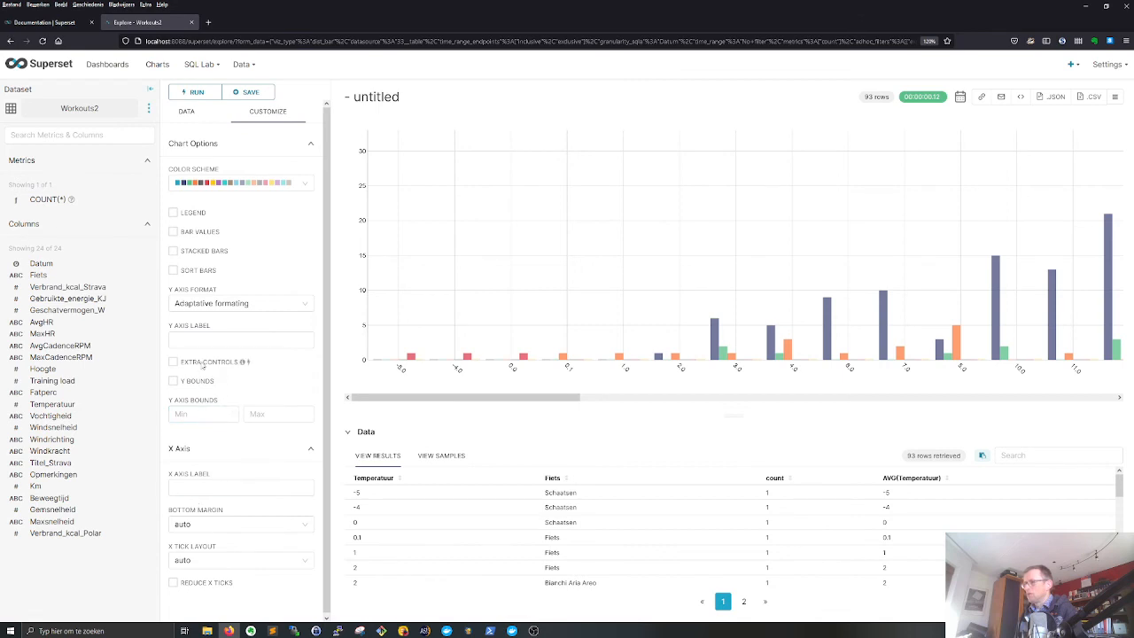
left_click(185, 252)
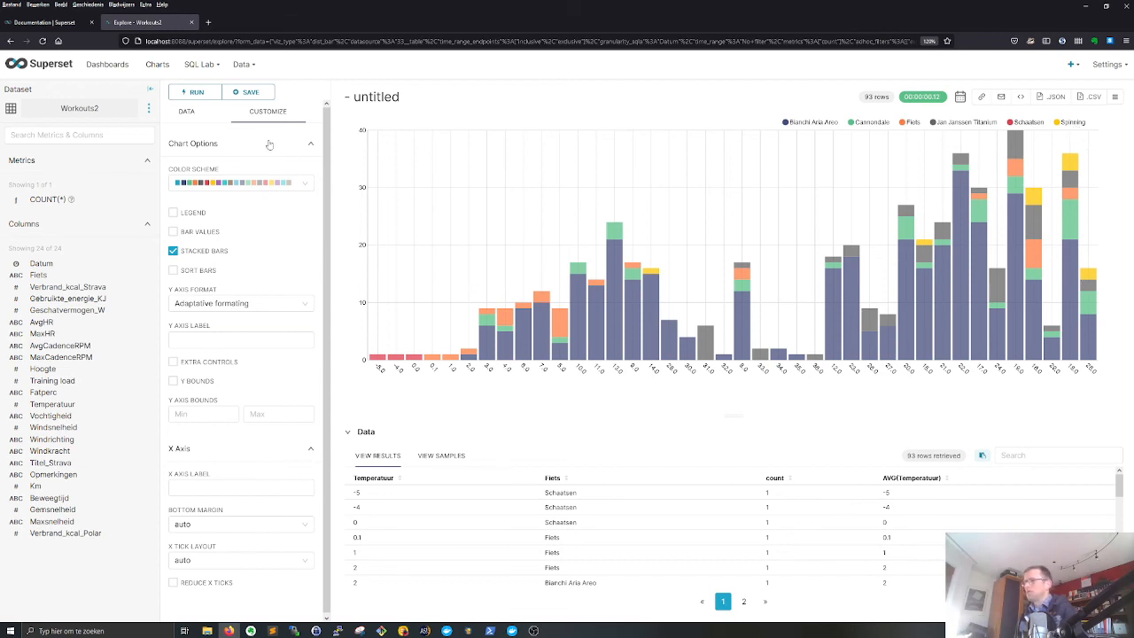
- Add a filter that keeps only rows where Fiets does not equal Schaatsen
left_click(202, 115)
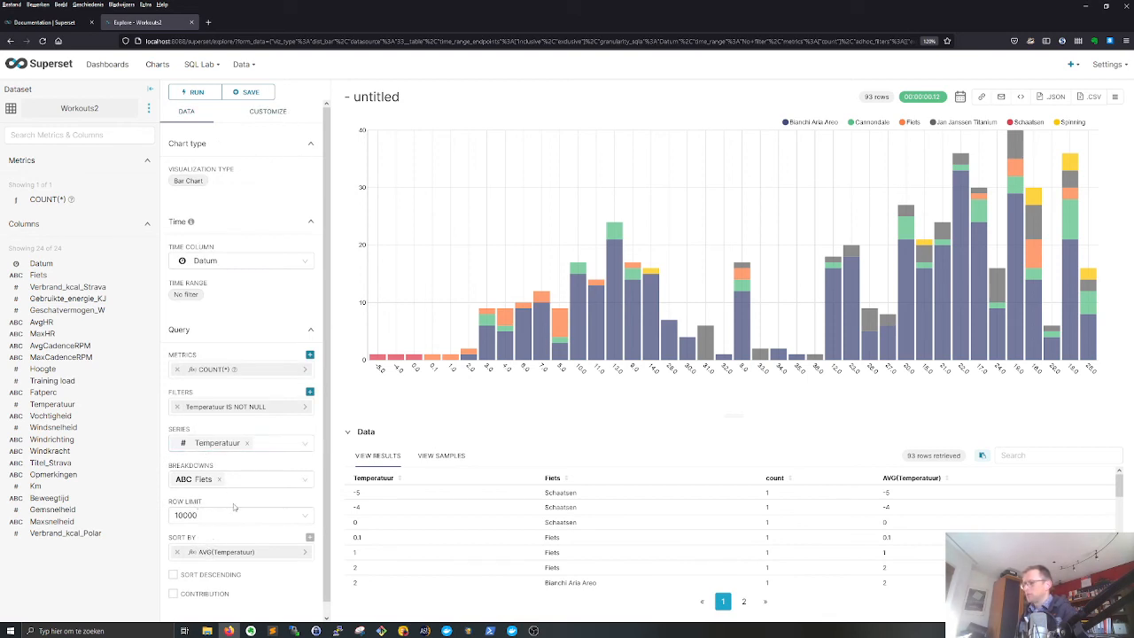
left_click(310, 392)
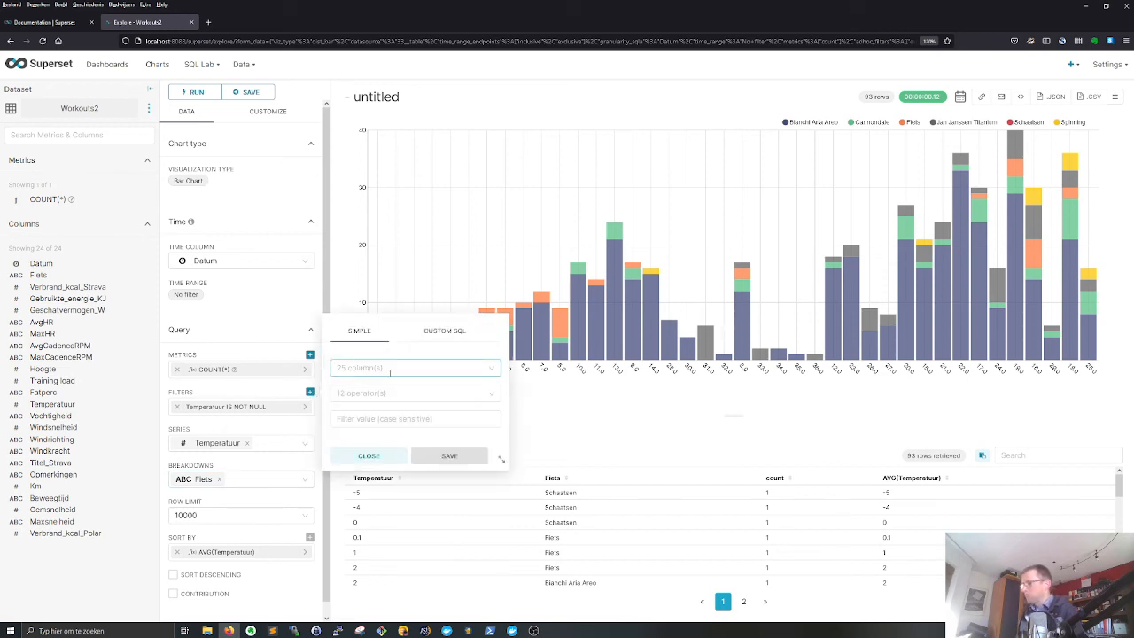
type("Fiets")
left_click(396, 389)
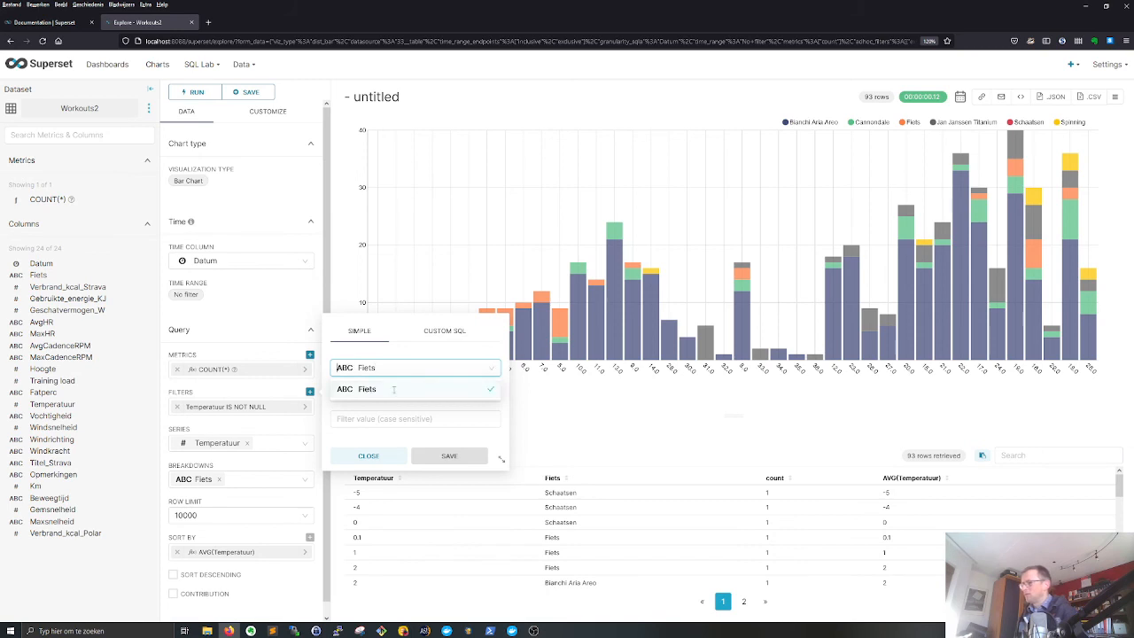
left_click(366, 396)
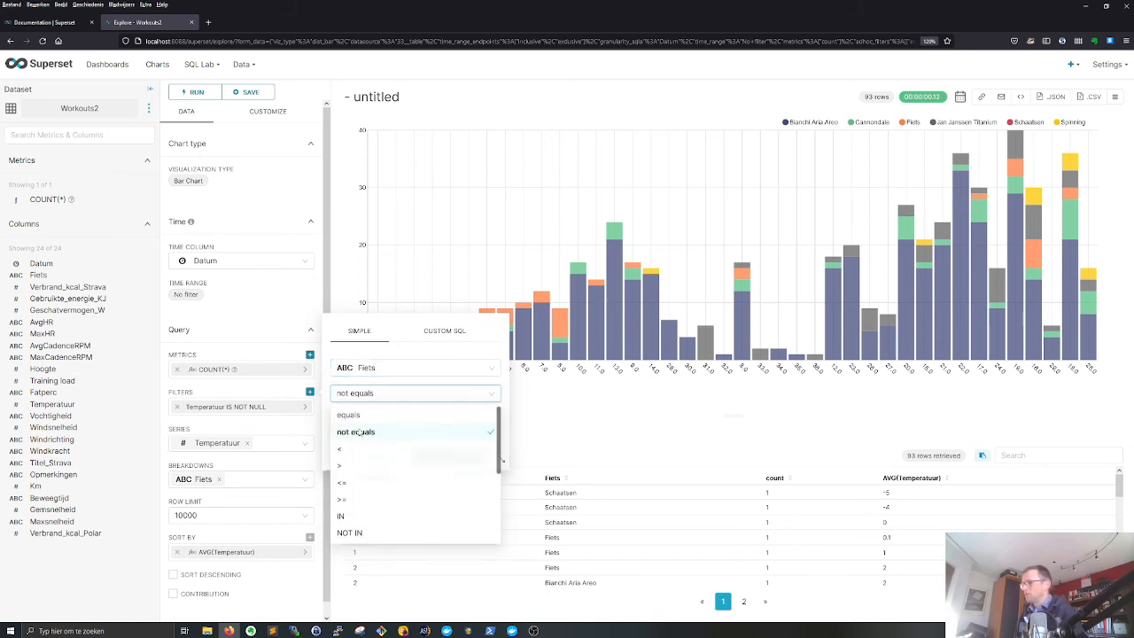
left_click(363, 431)
type("Schaatsen")
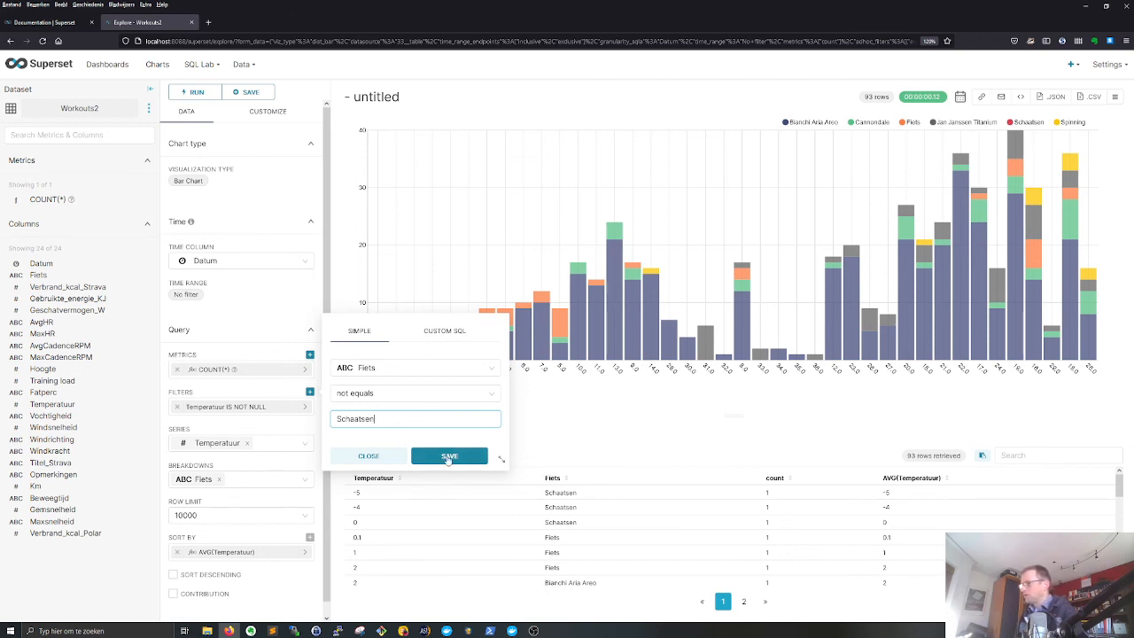
left_click(449, 459)
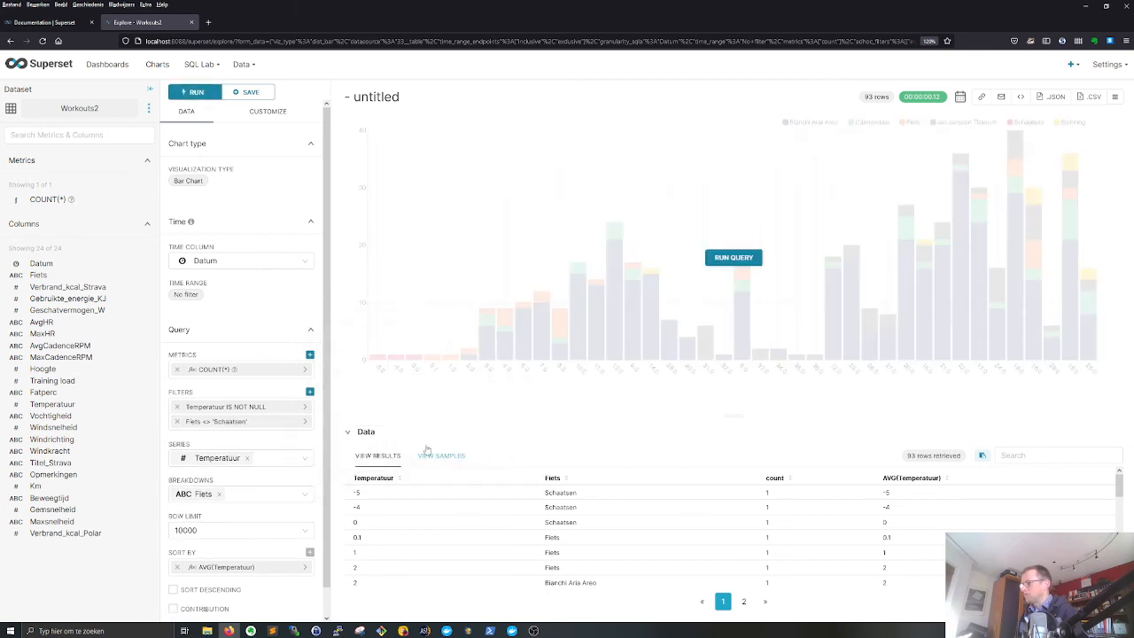
- Add a filter that keeps only rows where Fiets does not equal Spinning, and run the query
left_click(309, 392)
left_click(413, 366)
type("Fiets")
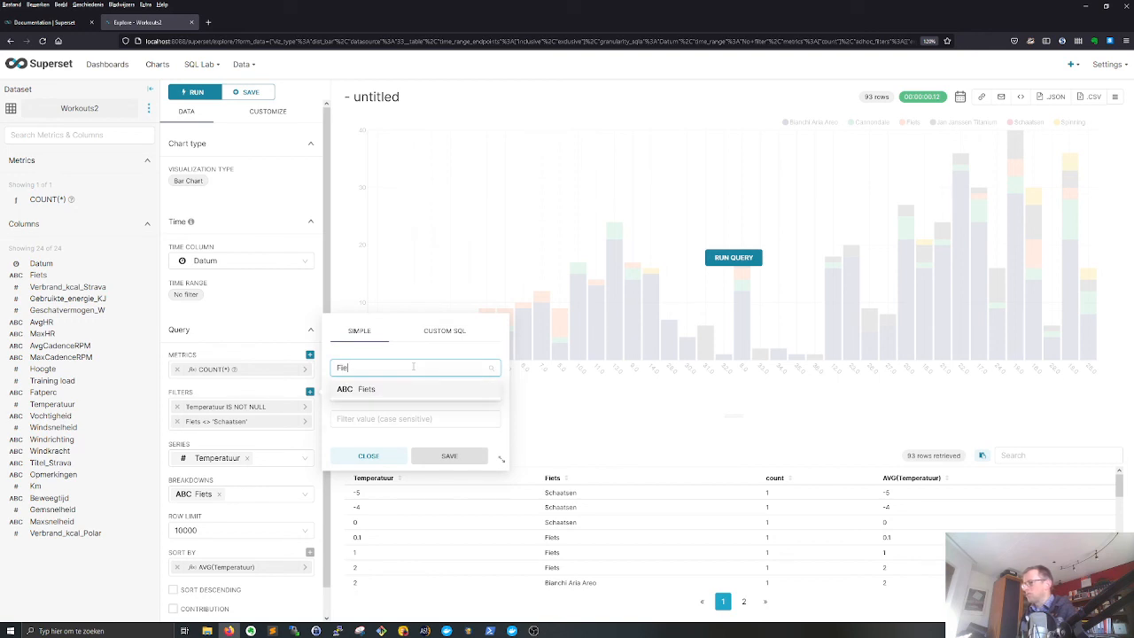
left_click(389, 386)
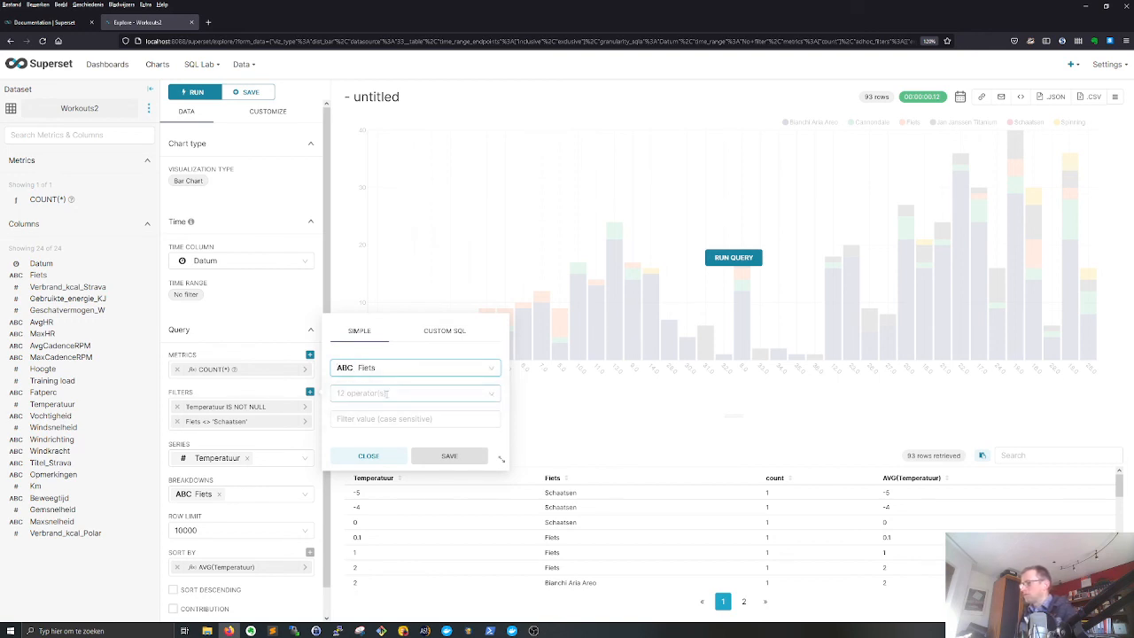
left_click(387, 394)
left_click(369, 431)
left_click(387, 418)
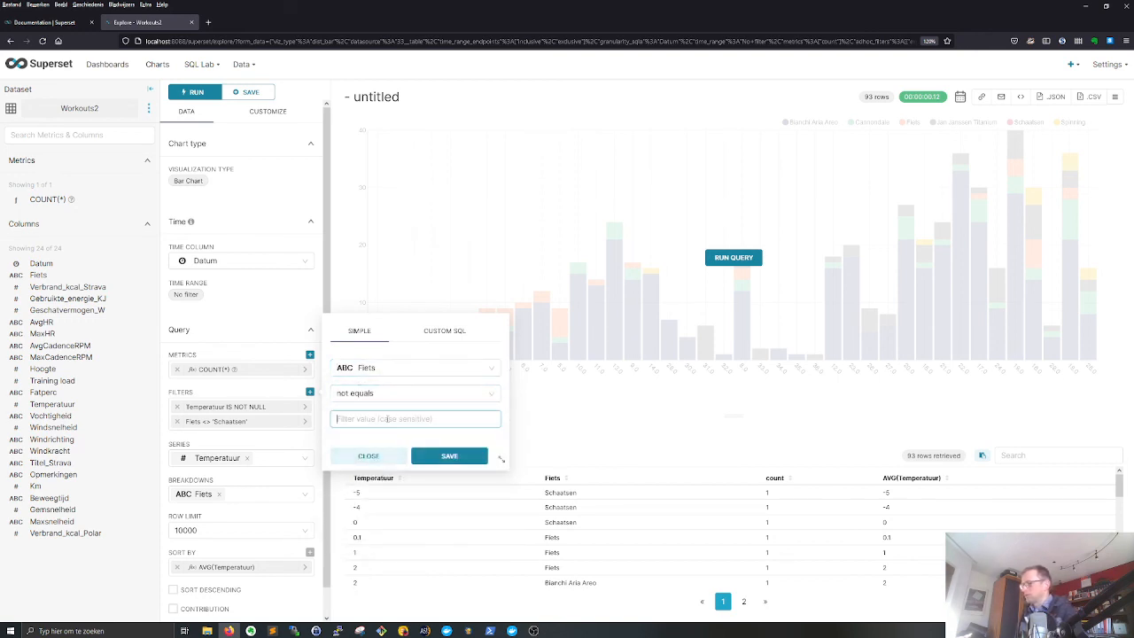
type("Spinning")
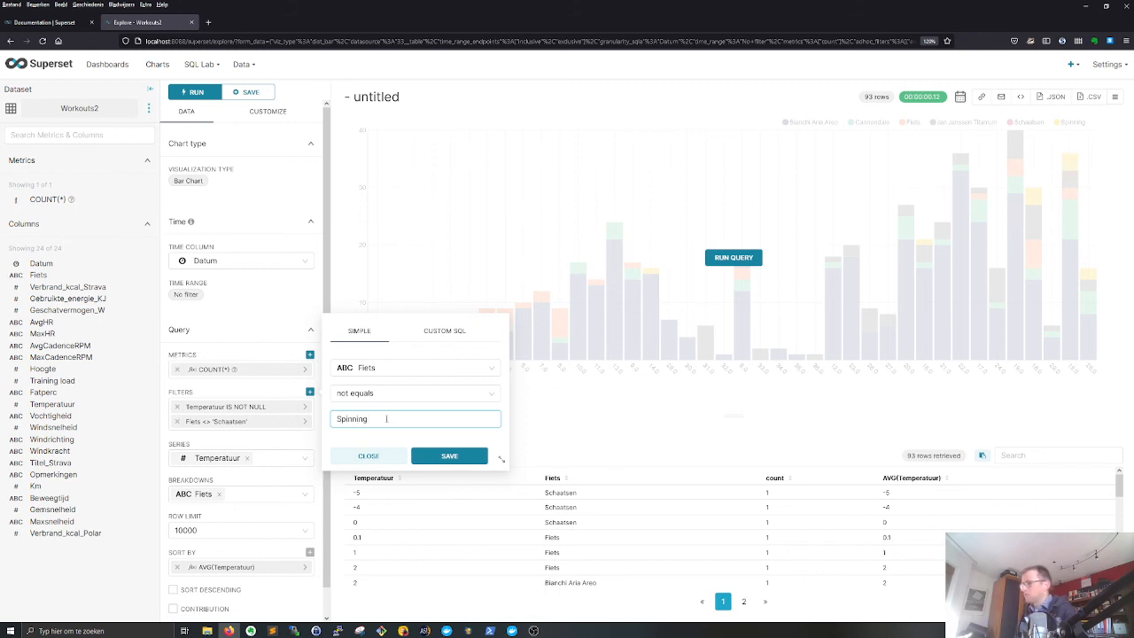
left_click(450, 459)
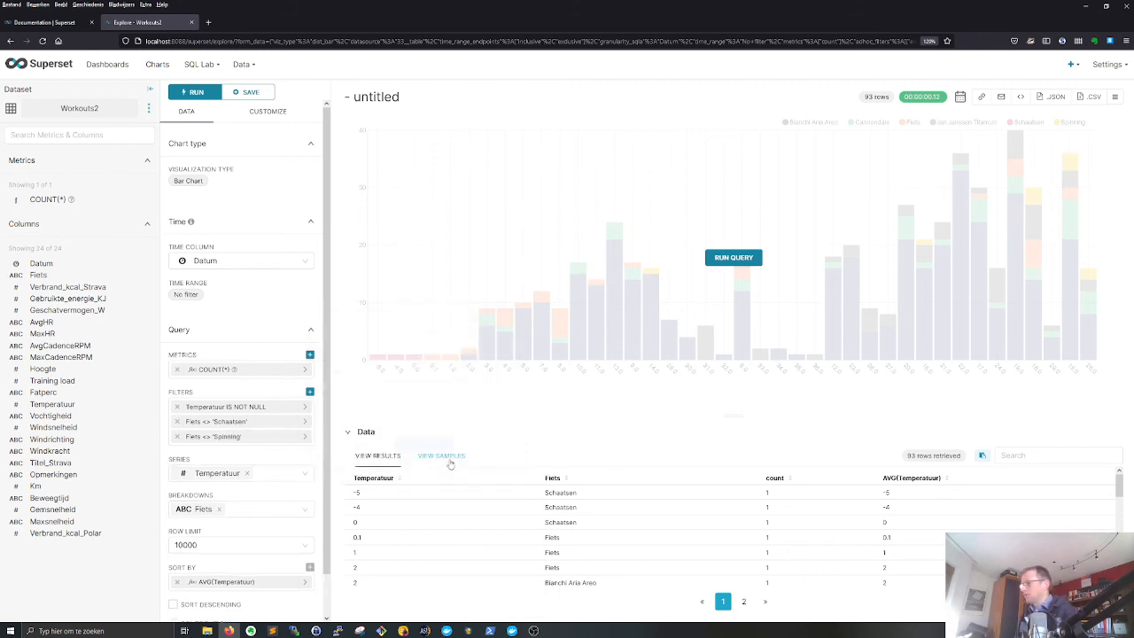
left_click(714, 257)
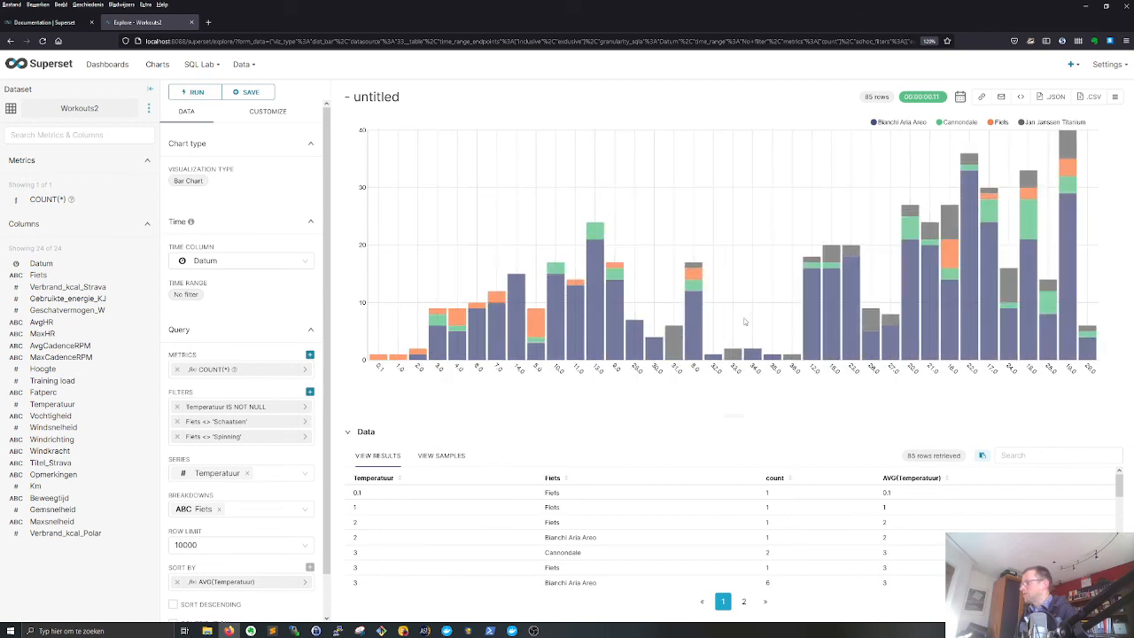
- Switch off stacked bars, remove the Fiets breakdown from the bar chart and rerun the query
scroll(236, 476, "down", 1)
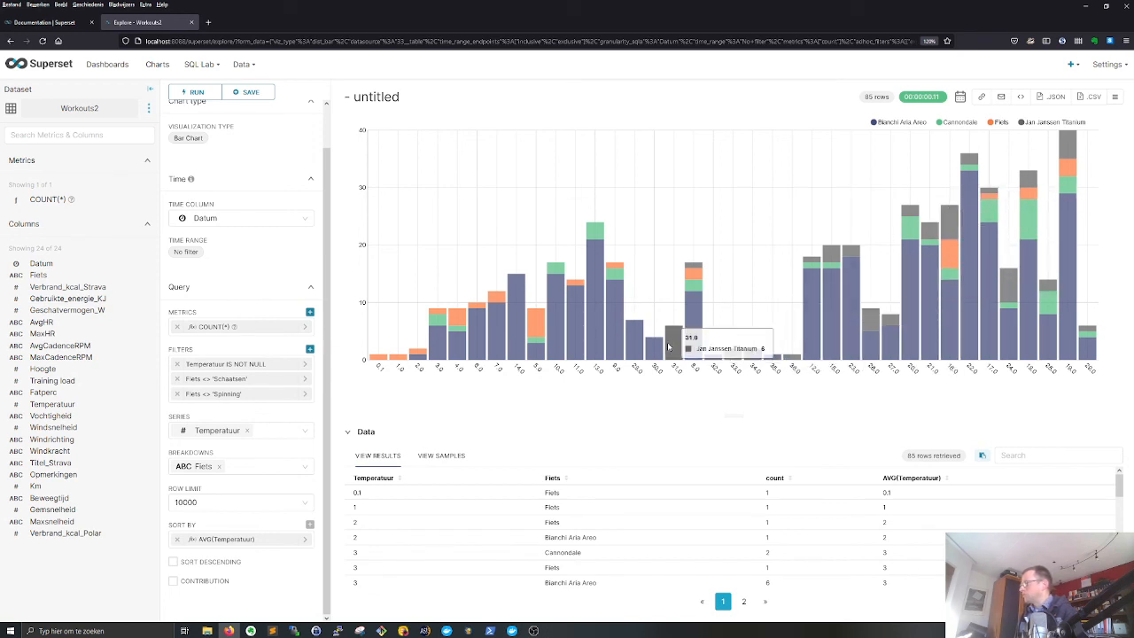
scroll(267, 158, "up", 1)
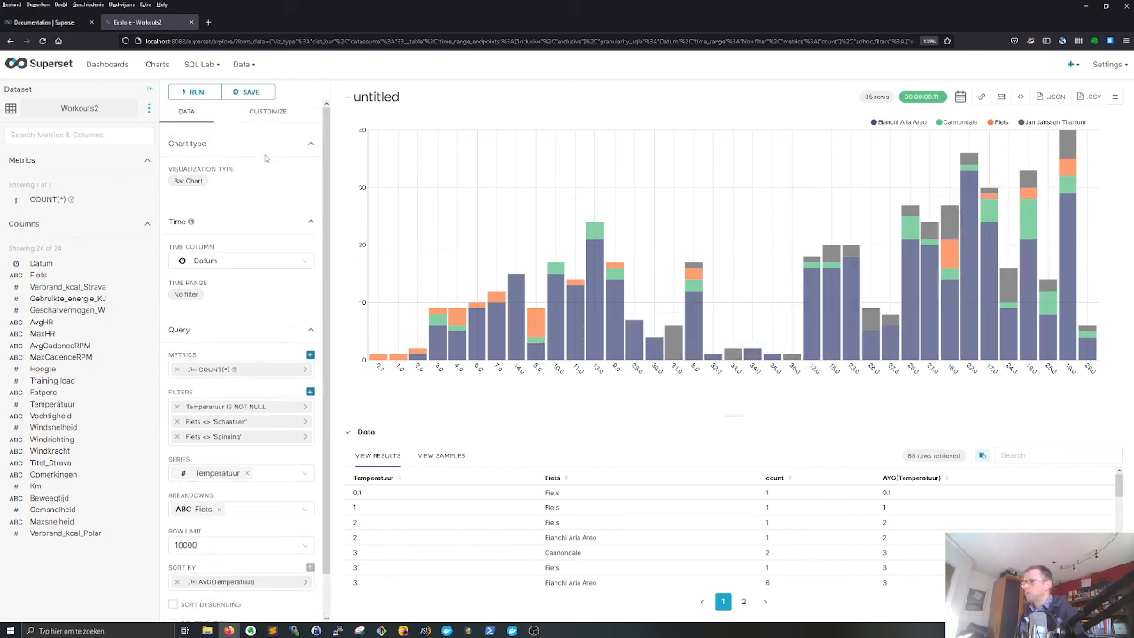
left_click(265, 113)
left_click(175, 252)
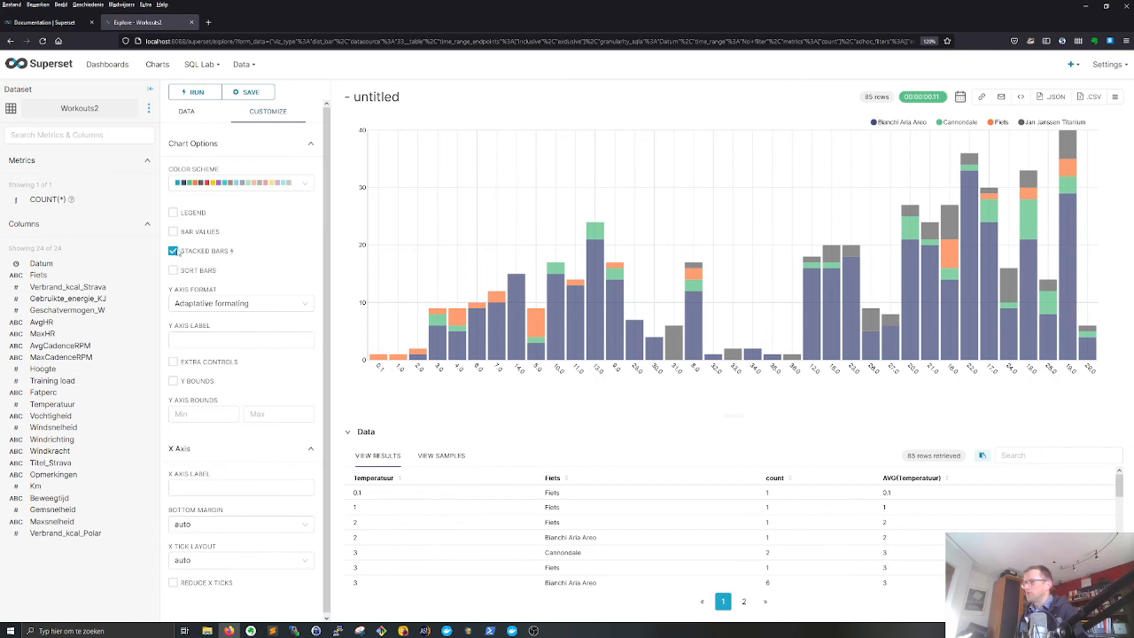
left_click(187, 113)
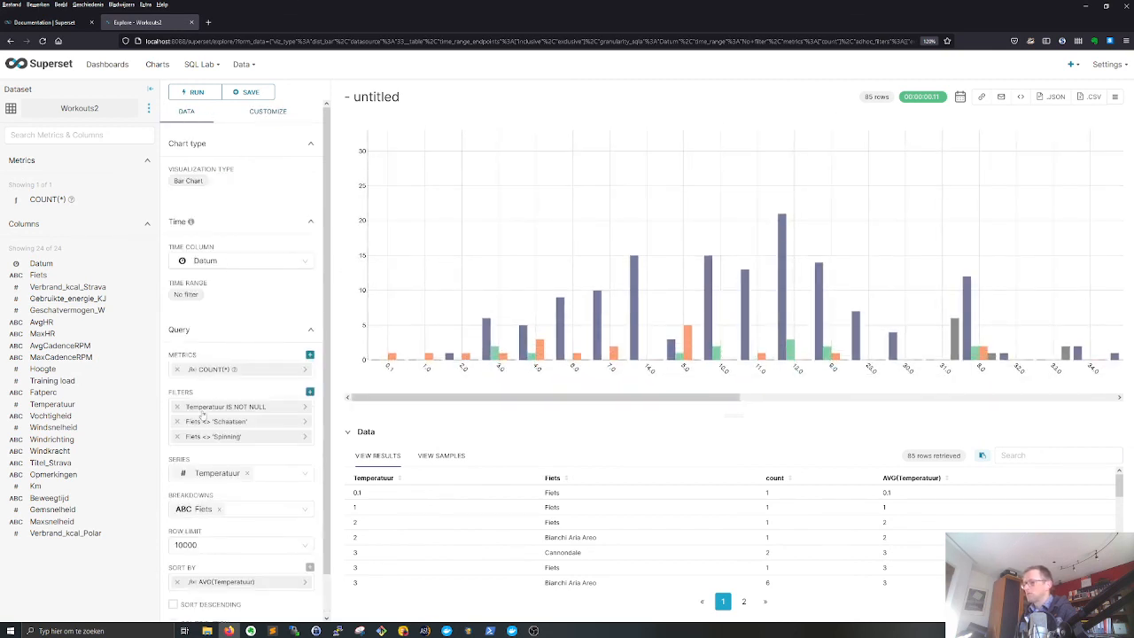
left_click(218, 508)
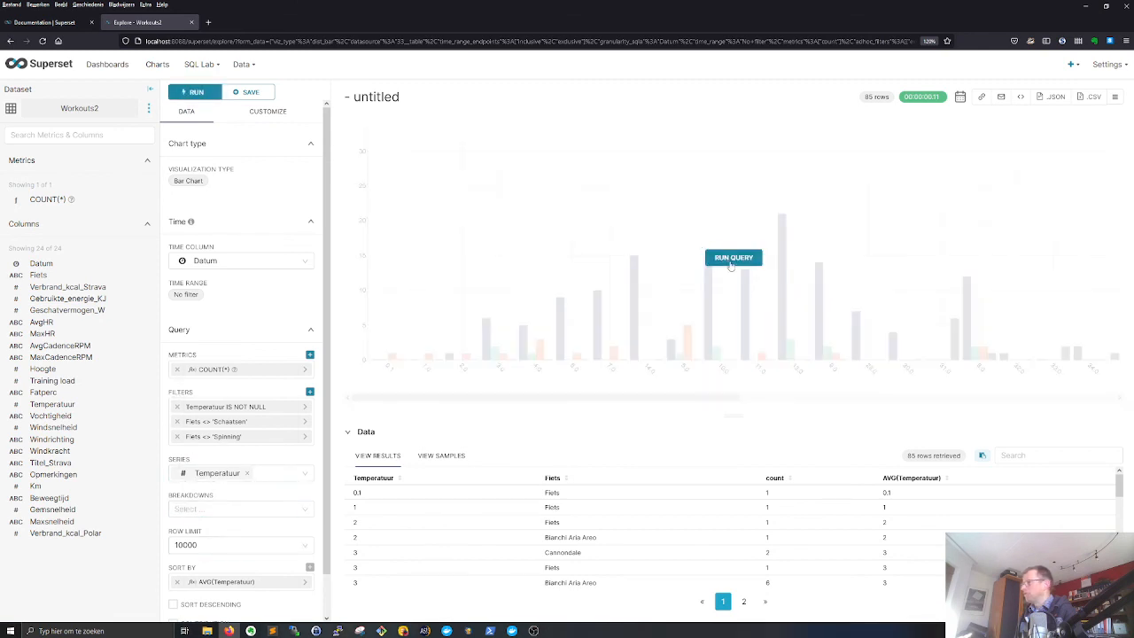
left_click(732, 260)
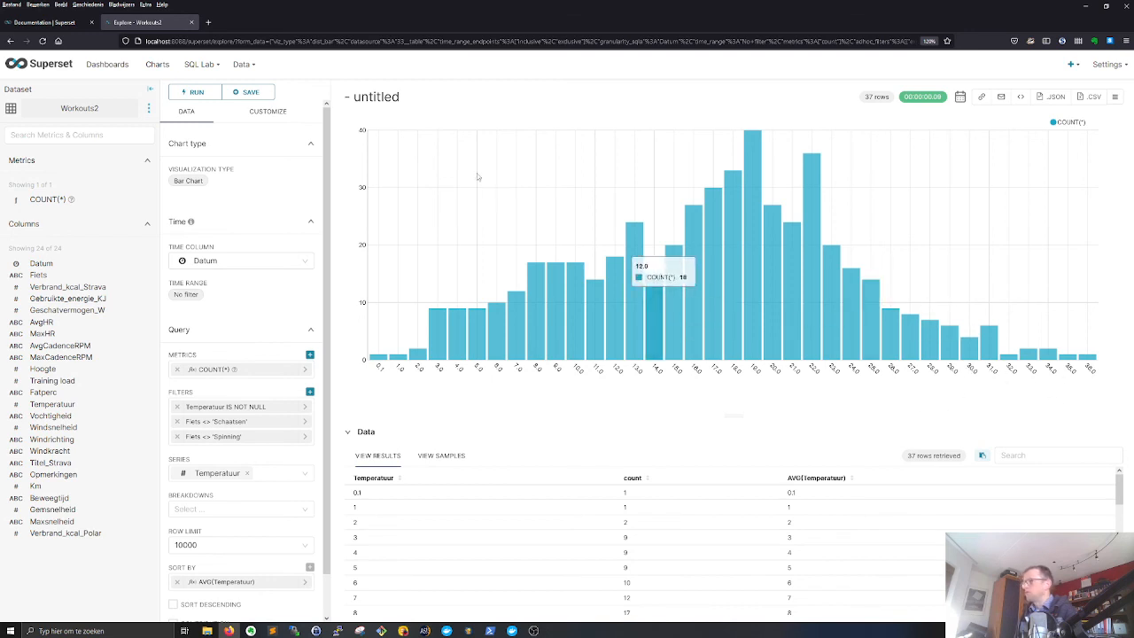
- Title the chart "Temperatures vs number of workouts"
left_click(379, 97)
key("ctrl+a")
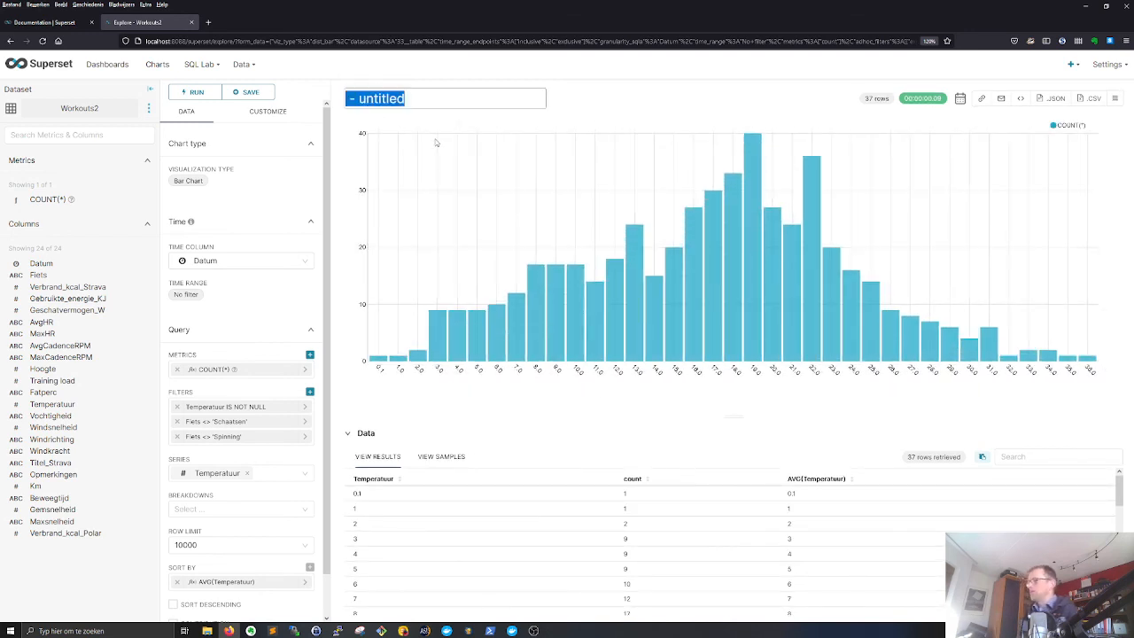
type("Temperature")
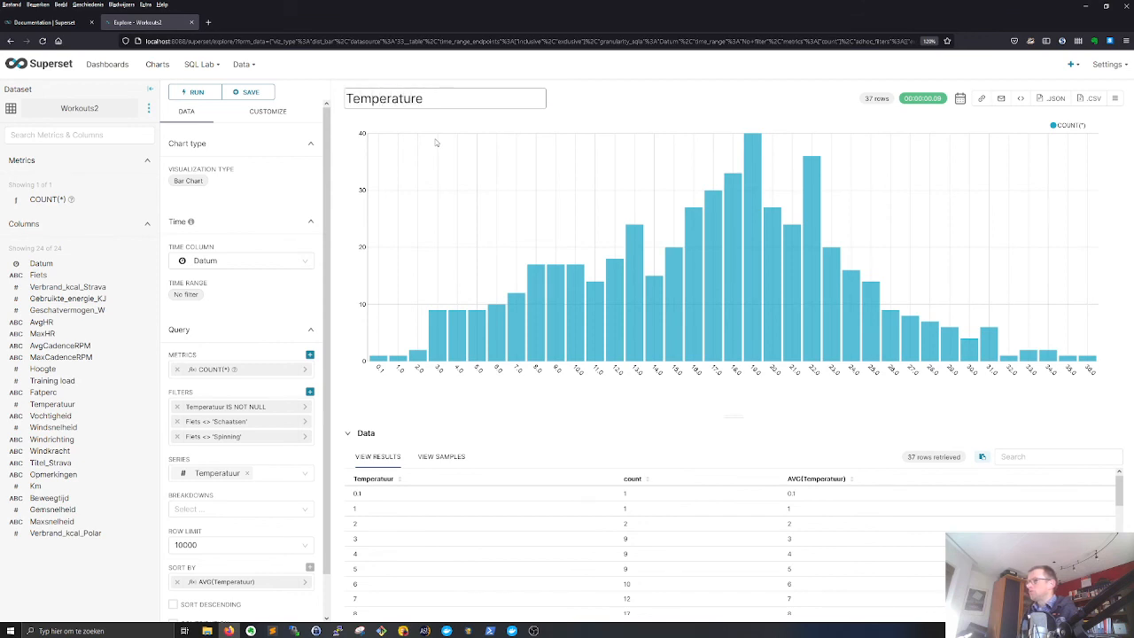
type("s vs number of wor")
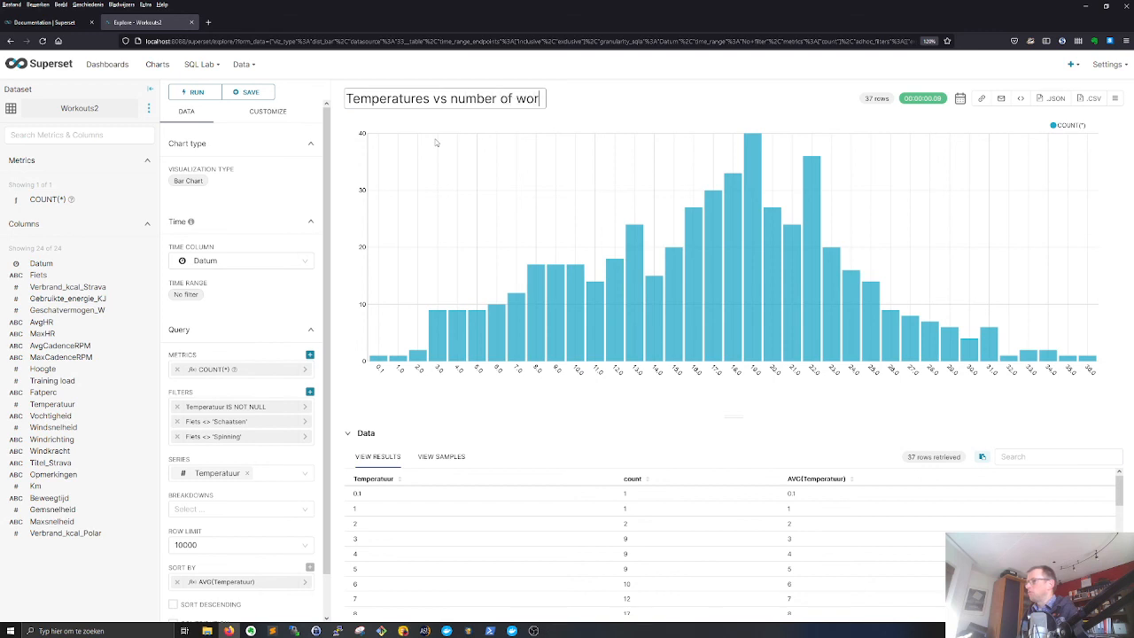
type("kouts")
key("Return")
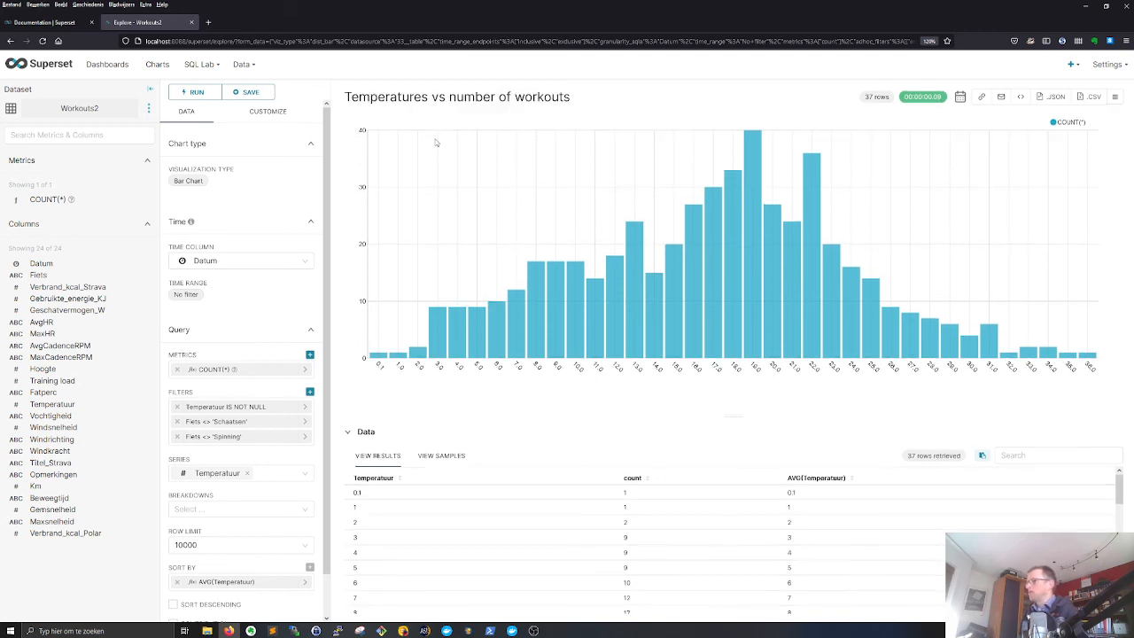
- Save the temperature chart to the My Workout Insights dashboard and go to that dashboard
left_click(249, 92)
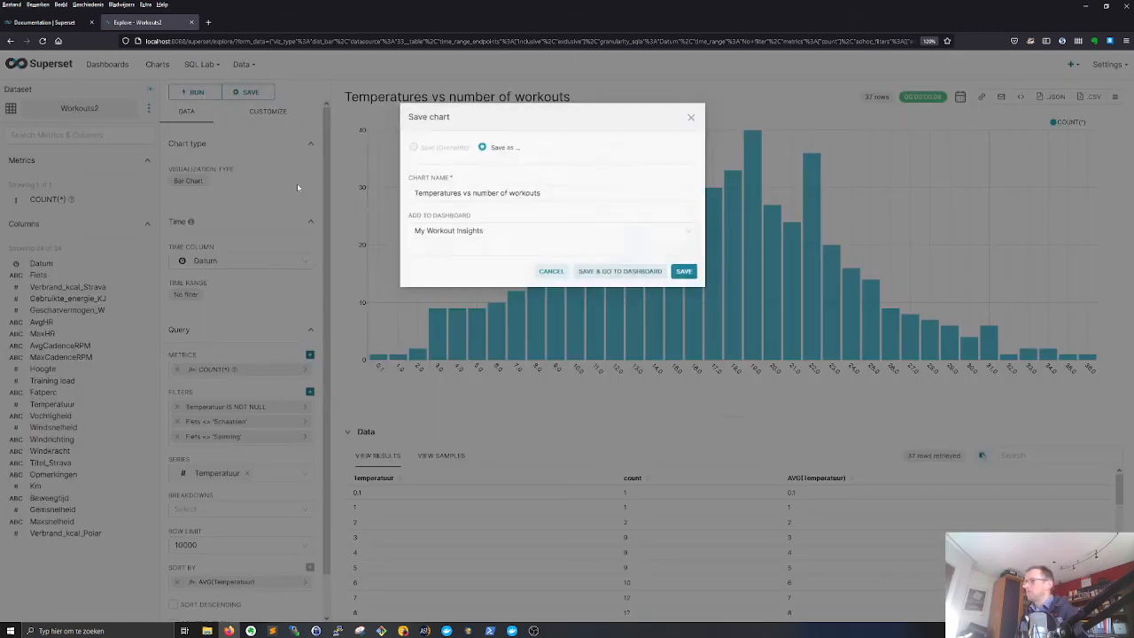
left_click(634, 281)
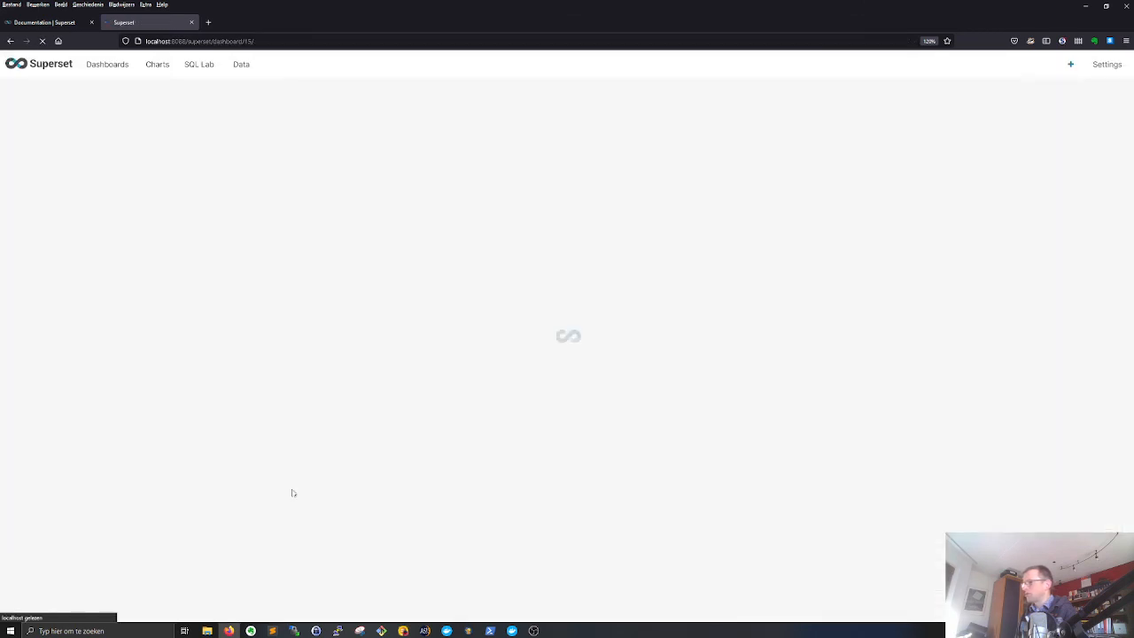